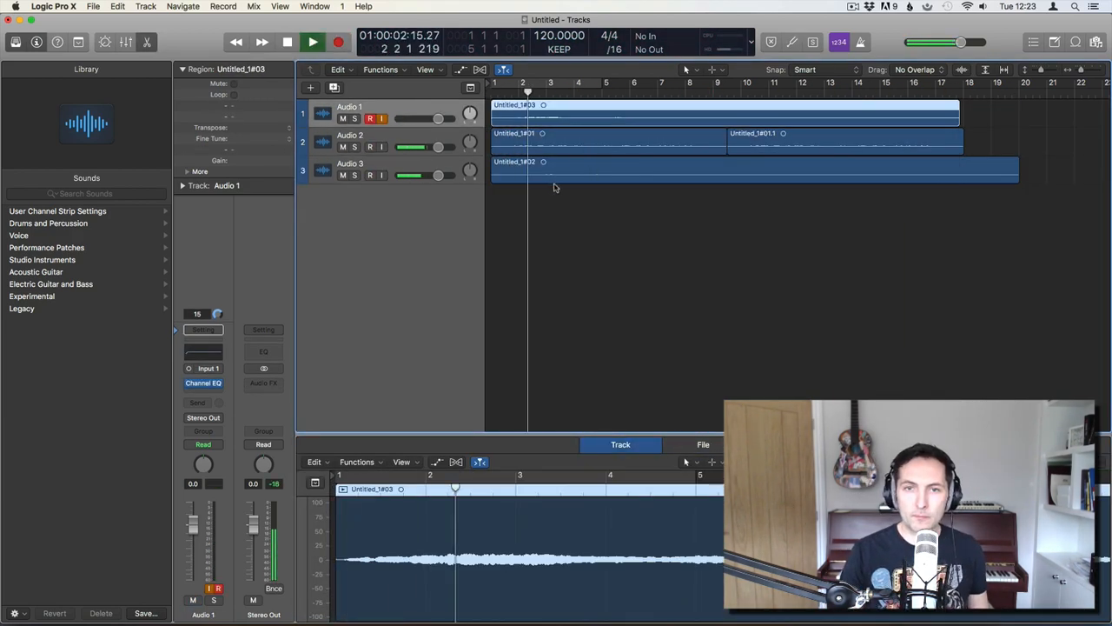
Stop playback, add a fourth audio track, and rename the second track Root
key(Return)
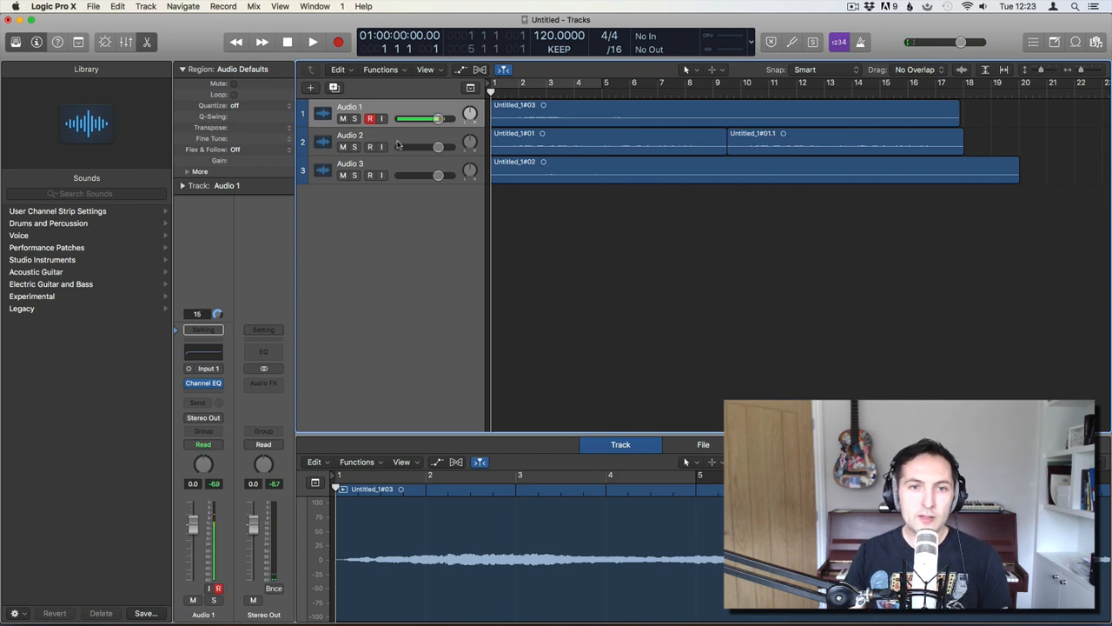
double_click(365, 204)
double_click(356, 135)
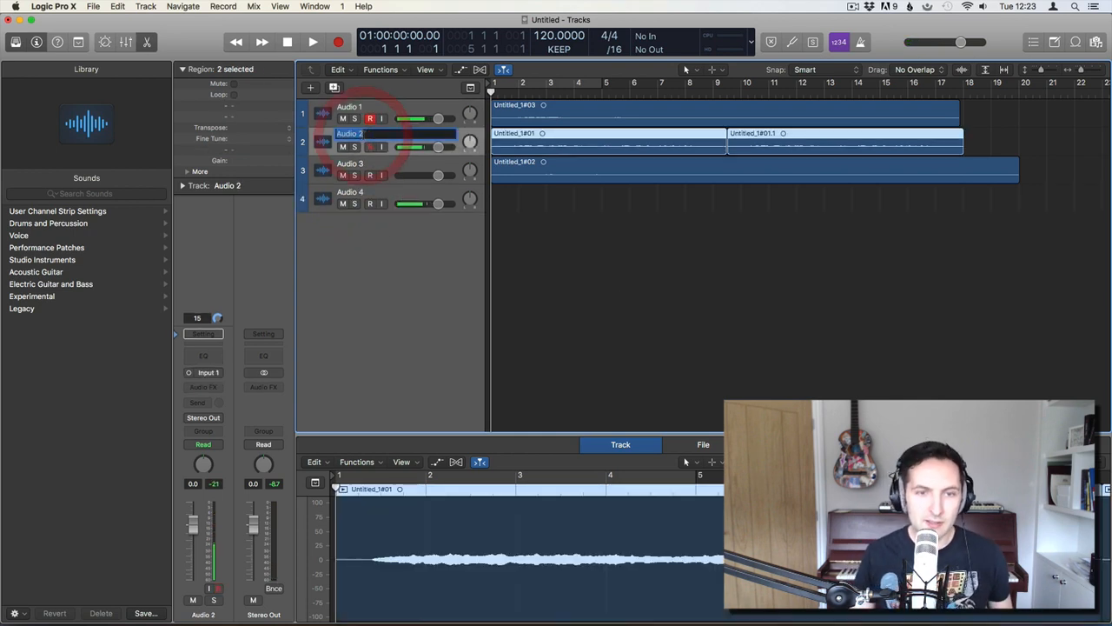
text(Root)
key(Return)
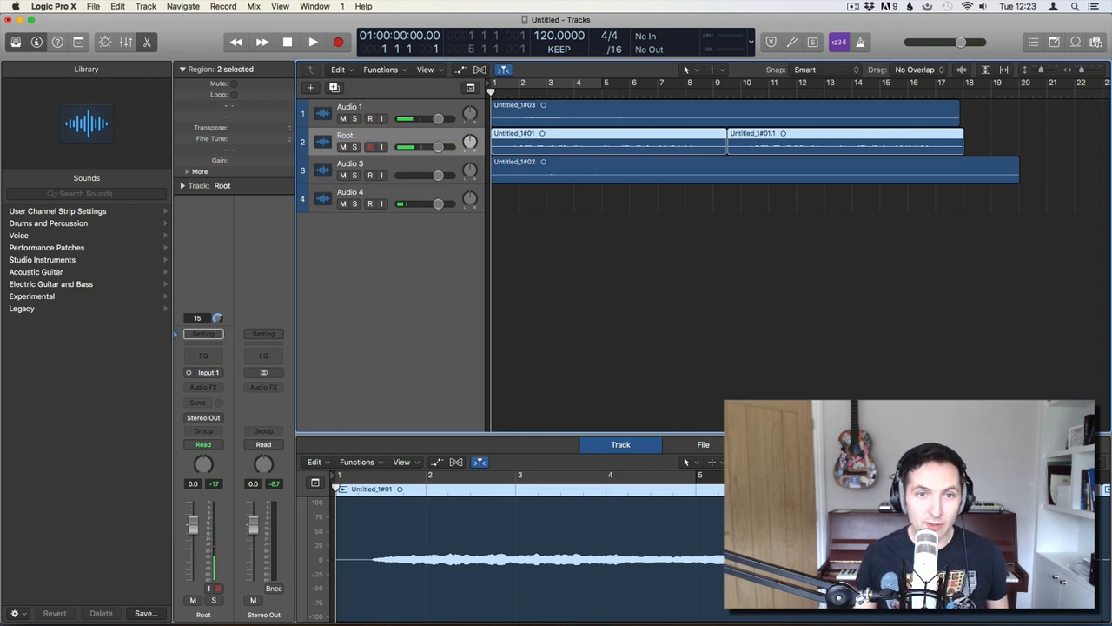
Rename the third track Sharp and the fourth track Flat
double_click(352, 164)
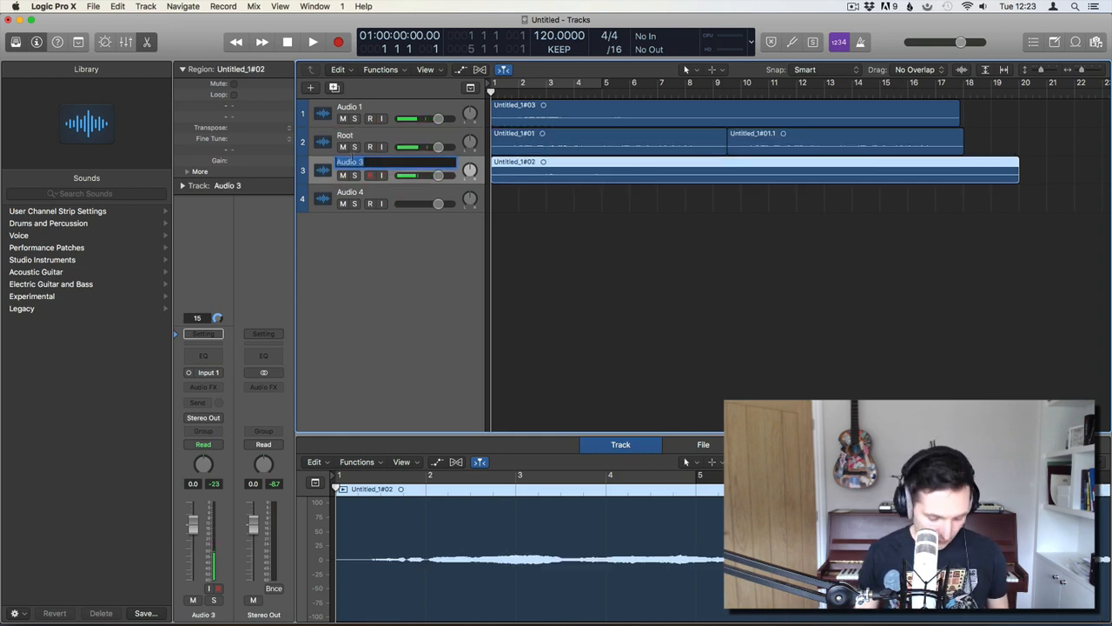
text(Sharp)
key(Return)
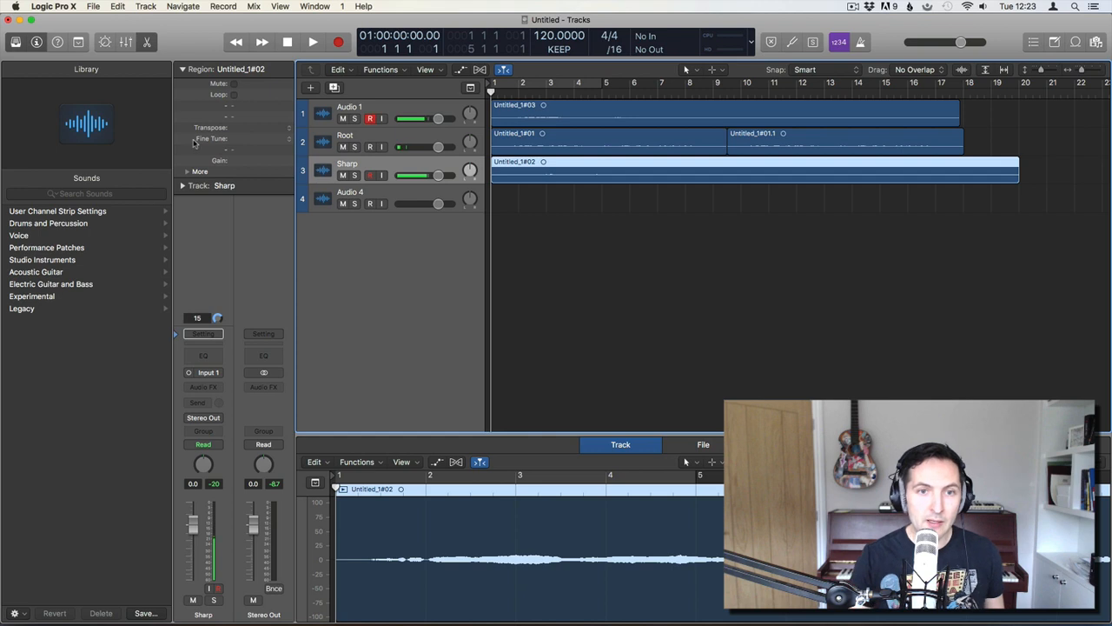
click(356, 196)
double_click(354, 194)
text(Flat)
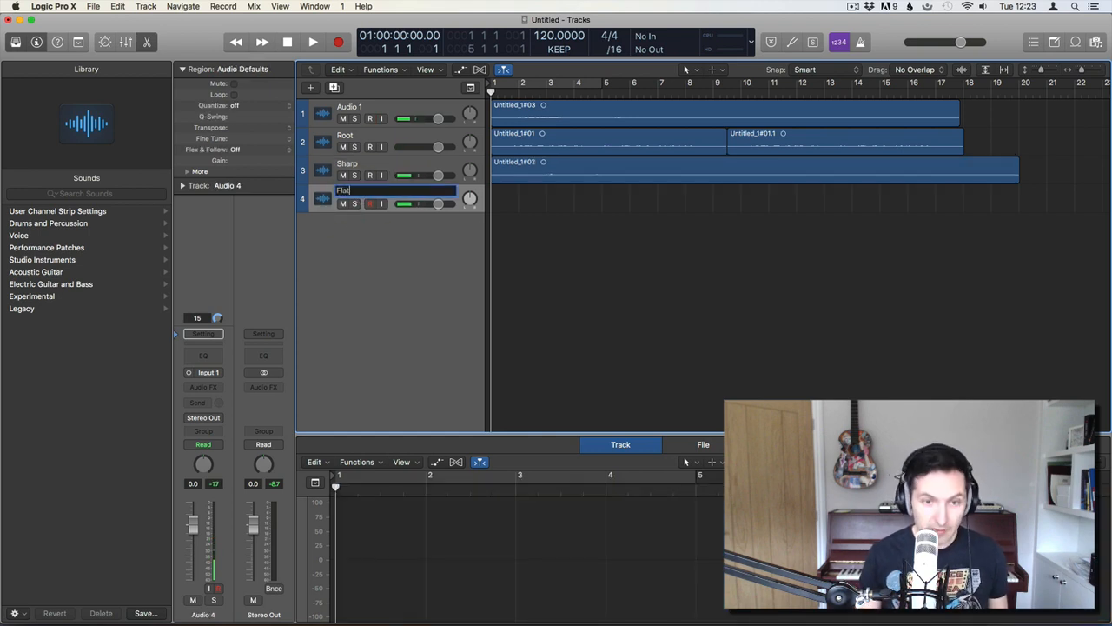
key(Return)
Move the Audio 1 track's region down to the Flat track, keeping its start at bar 1, and fit the regions in view
drag(548, 120, 871, 266)
click(587, 234)
key(z)
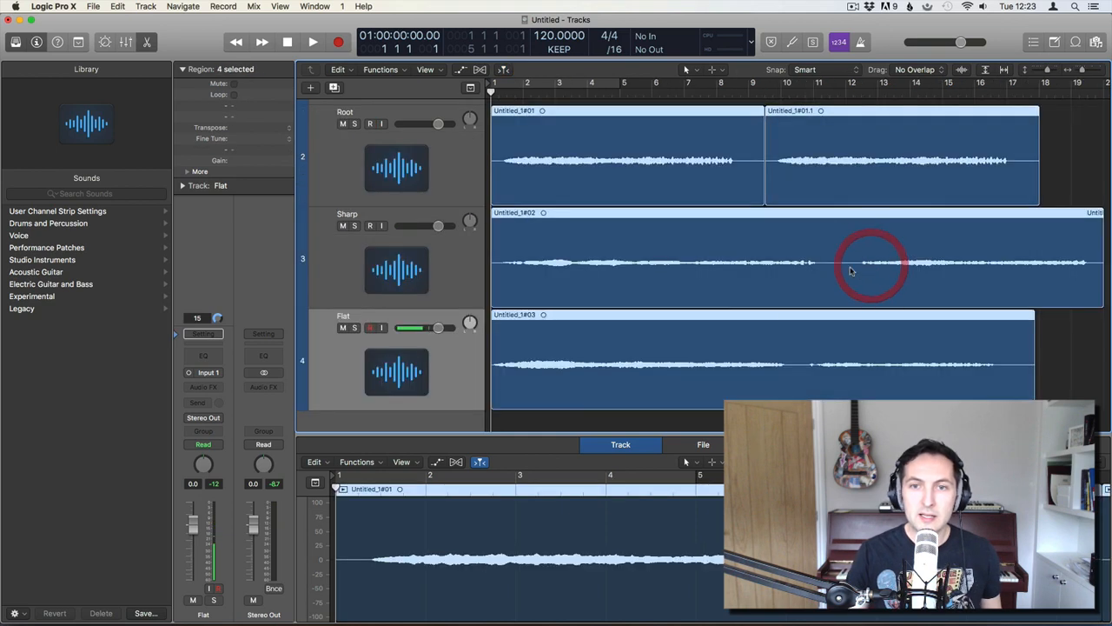
click(1075, 163)
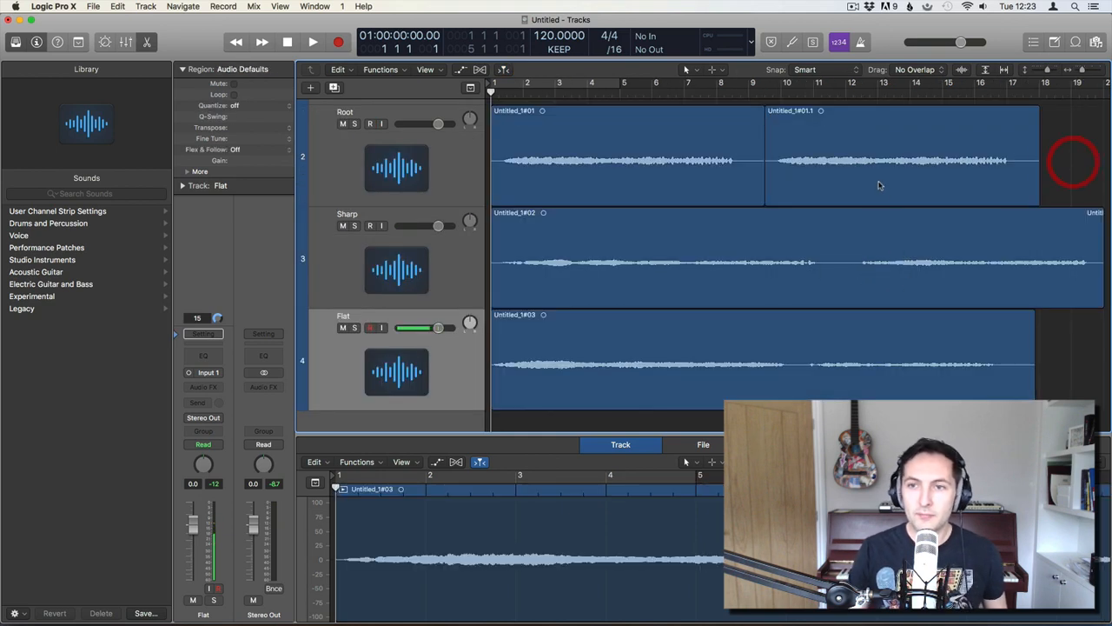
Delete the second region on the Root track, keeping only the first one
click(760, 172)
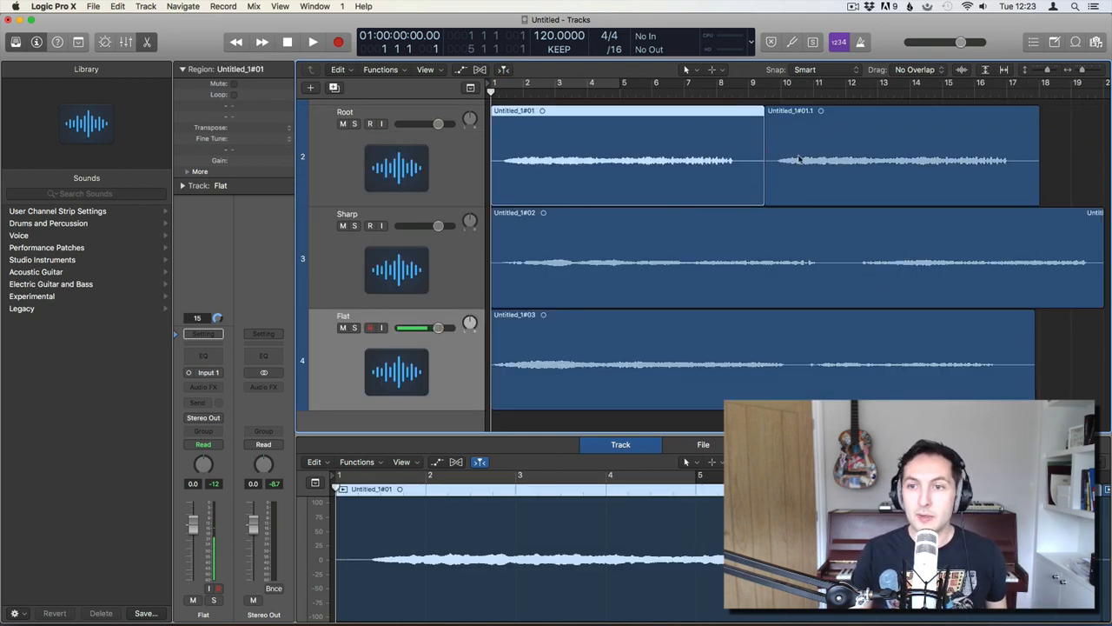
click(826, 160)
key(Delete)
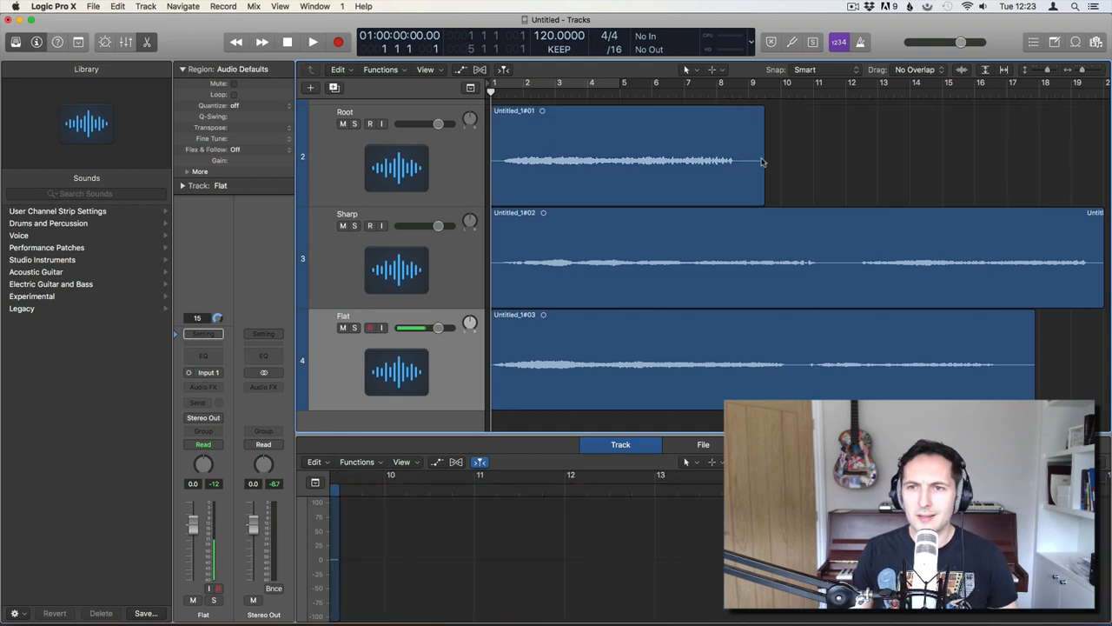
Normalize the Root track's region in the audio file editor
click(748, 159)
double_click(352, 475)
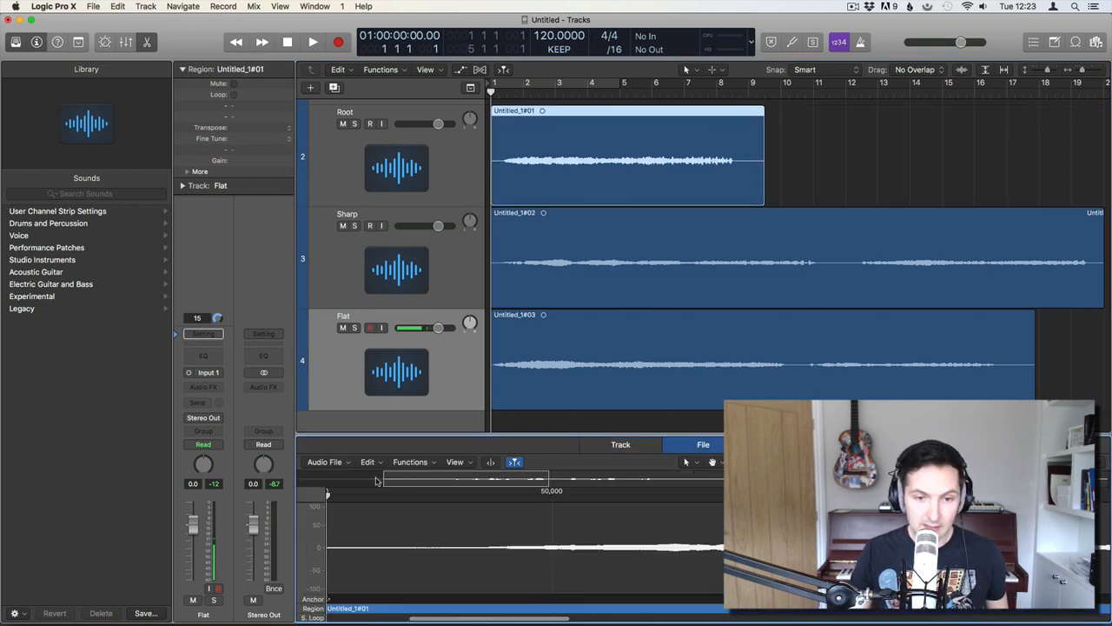
click(411, 462)
click(415, 474)
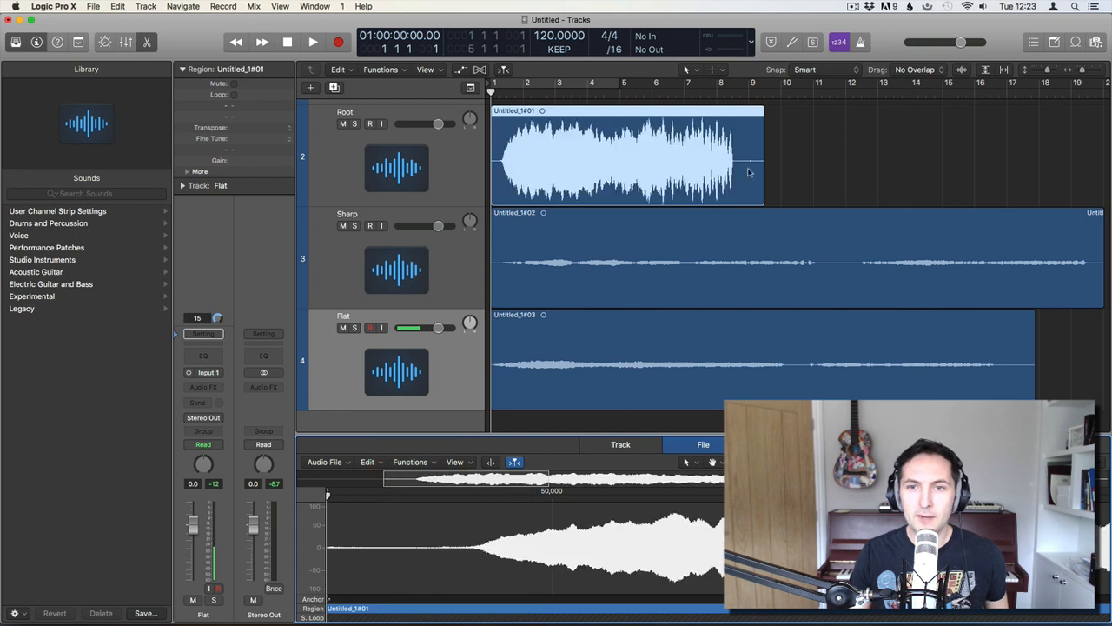
Trim the silence off both ends of the Root track's region
click(774, 166)
drag(764, 190, 732, 189)
drag(493, 203, 502, 203)
Duplicate the trimmed Root region and butt the copy, with its fade-in portion trimmed off, against the original's end
drag(566, 149, 762, 156)
drag(797, 156, 798, 156)
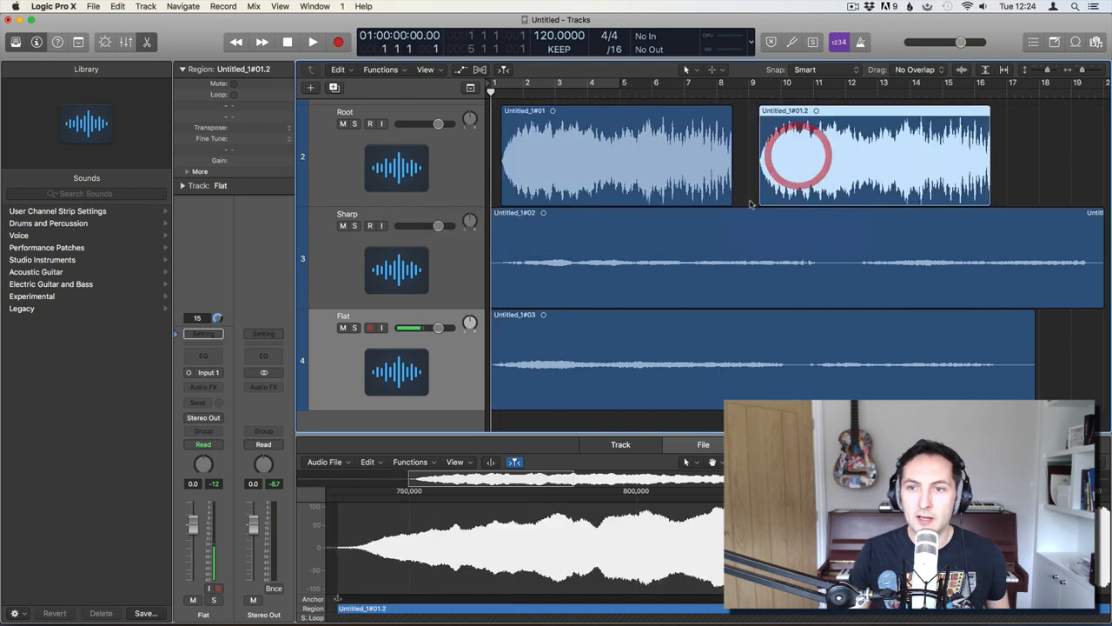
click(760, 198)
drag(760, 199, 752, 161)
Draw a crossfade over the join of the two Root regions with the Fade tool and set its type to X (Crossfade)
key(t)
key(a)
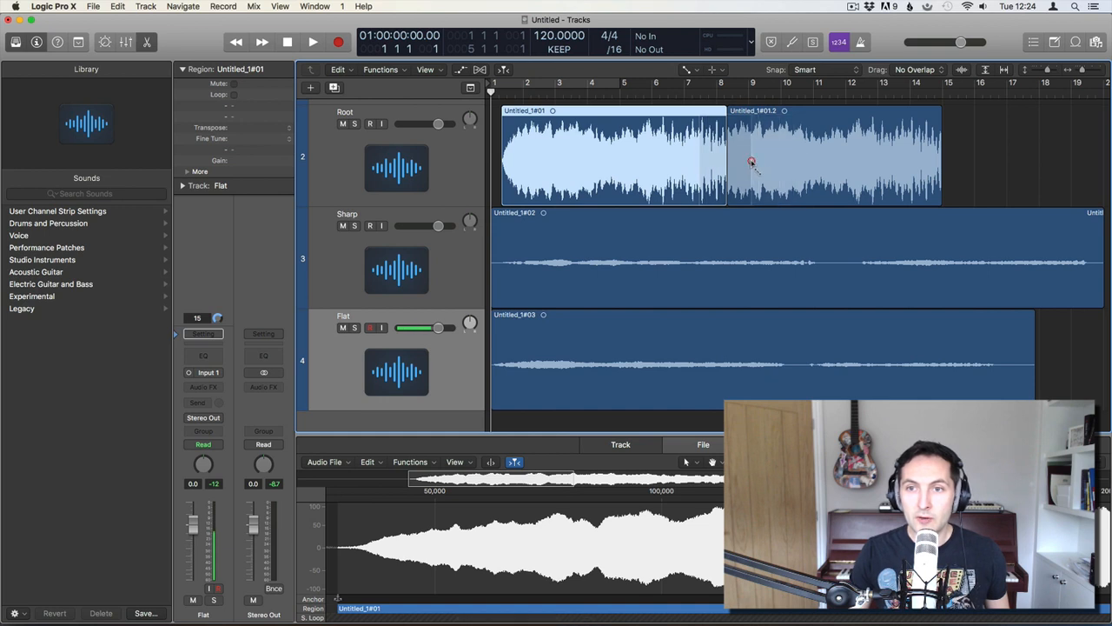
key(t)
click(762, 166)
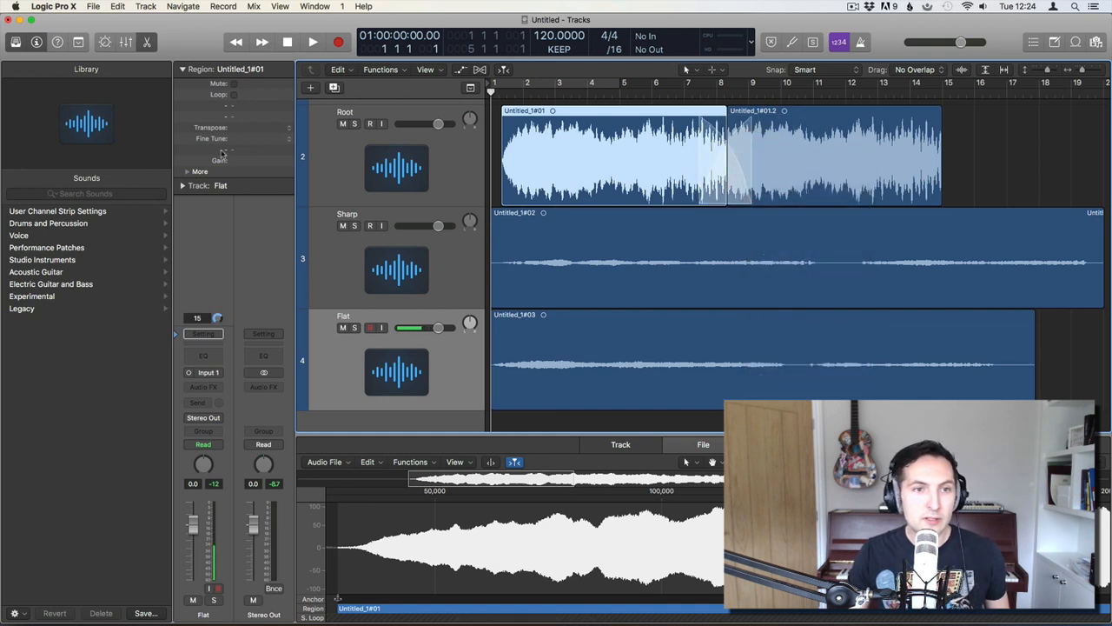
click(187, 172)
click(245, 228)
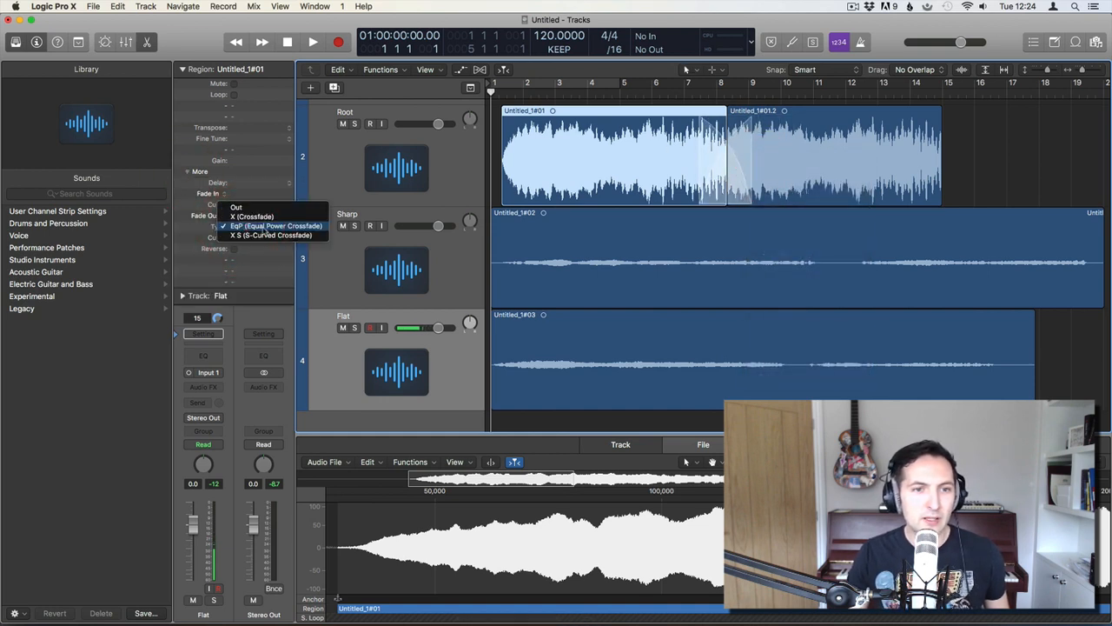
click(258, 215)
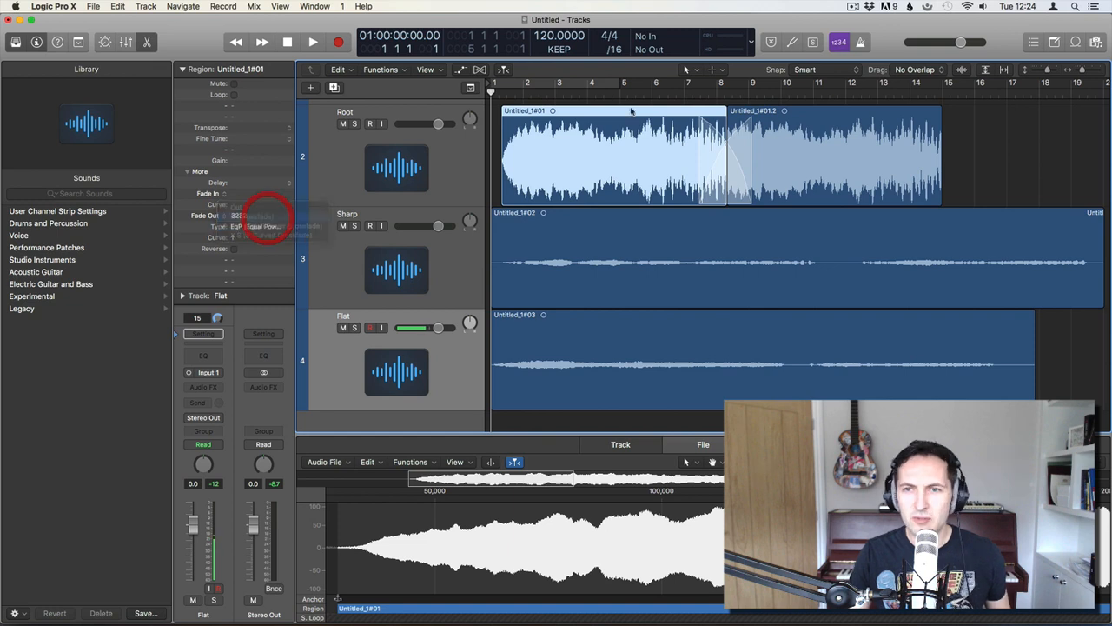
Play the Root track's crossfade from bar 7, soloing the track briefly, then stop playback
click(686, 93)
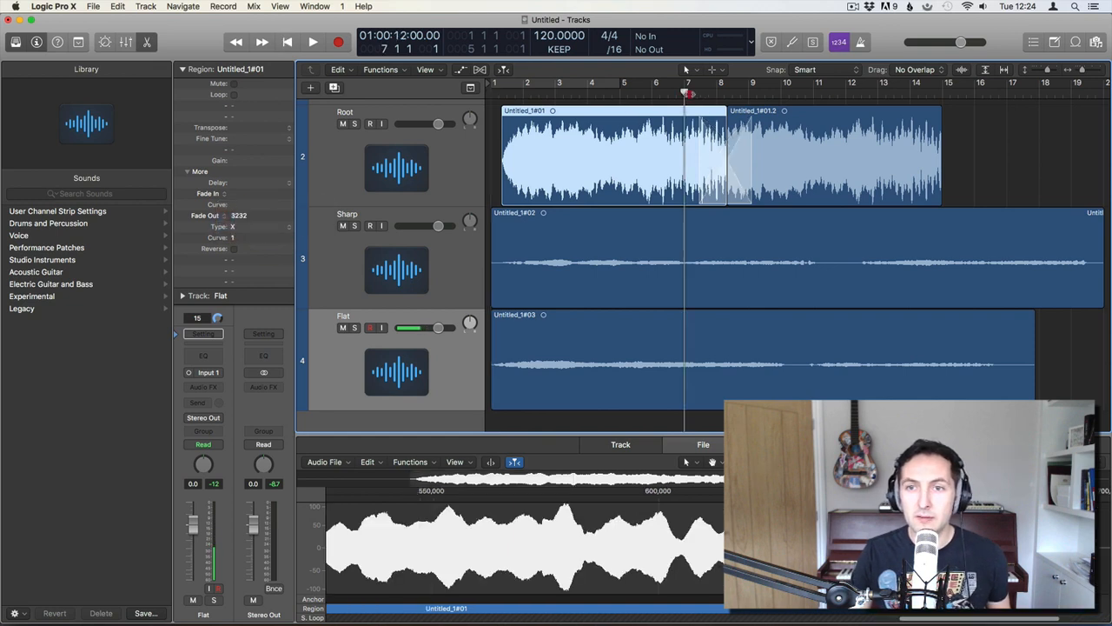
double_click(686, 93)
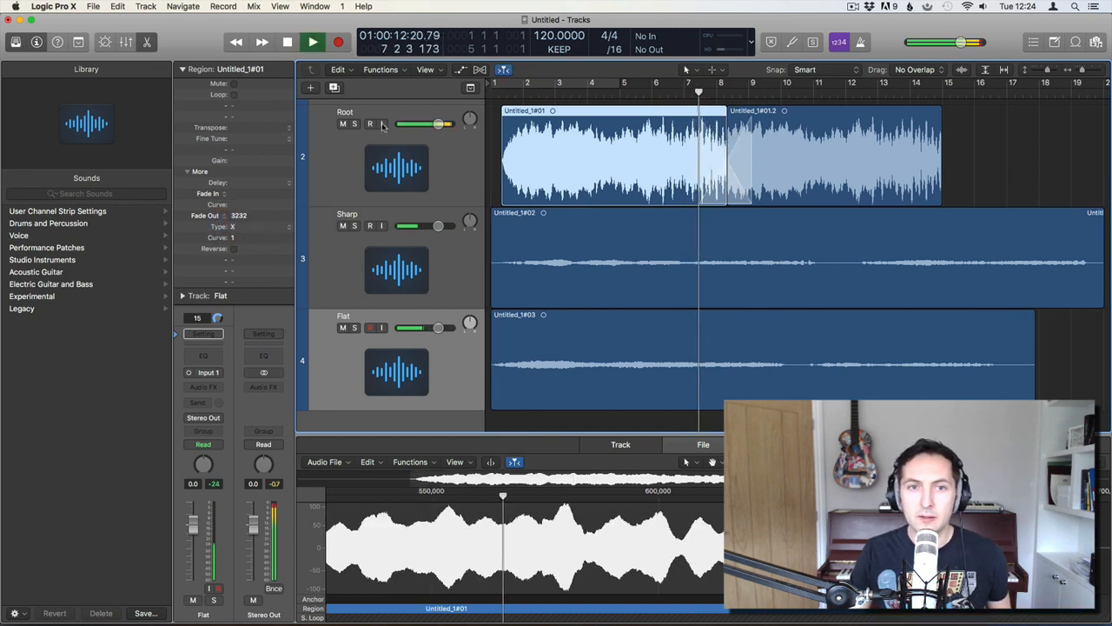
click(354, 124)
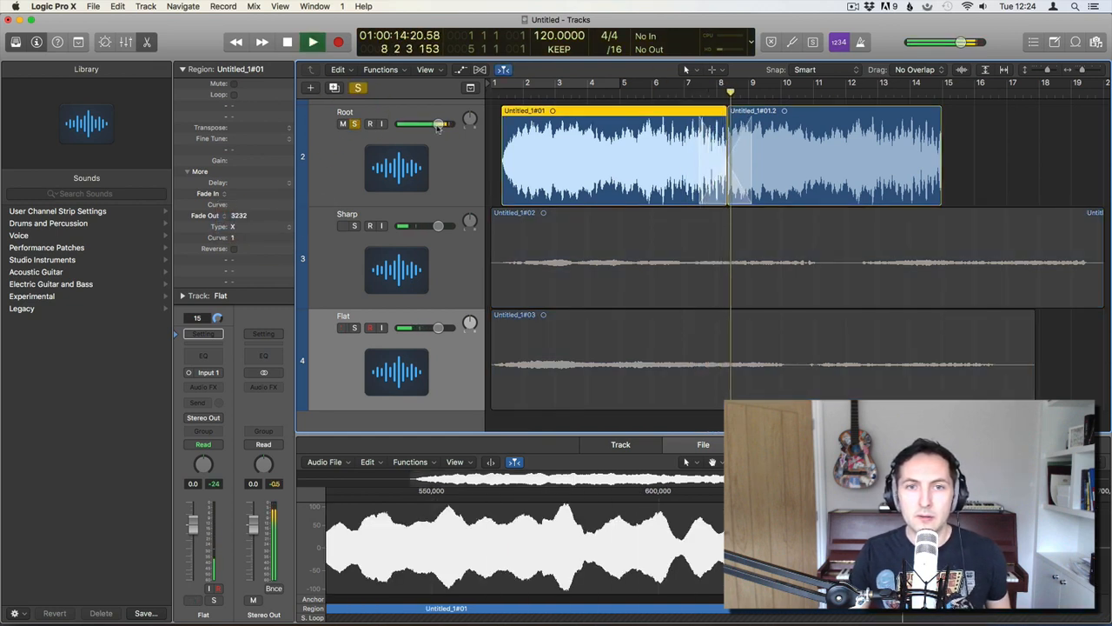
click(354, 123)
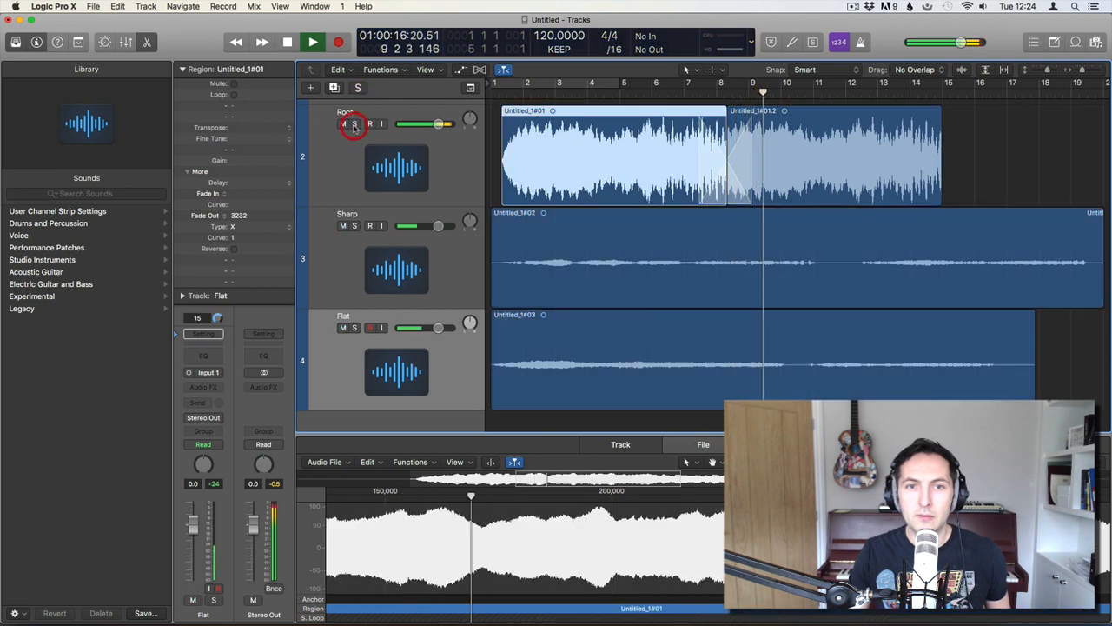
click(1019, 143)
key(space)
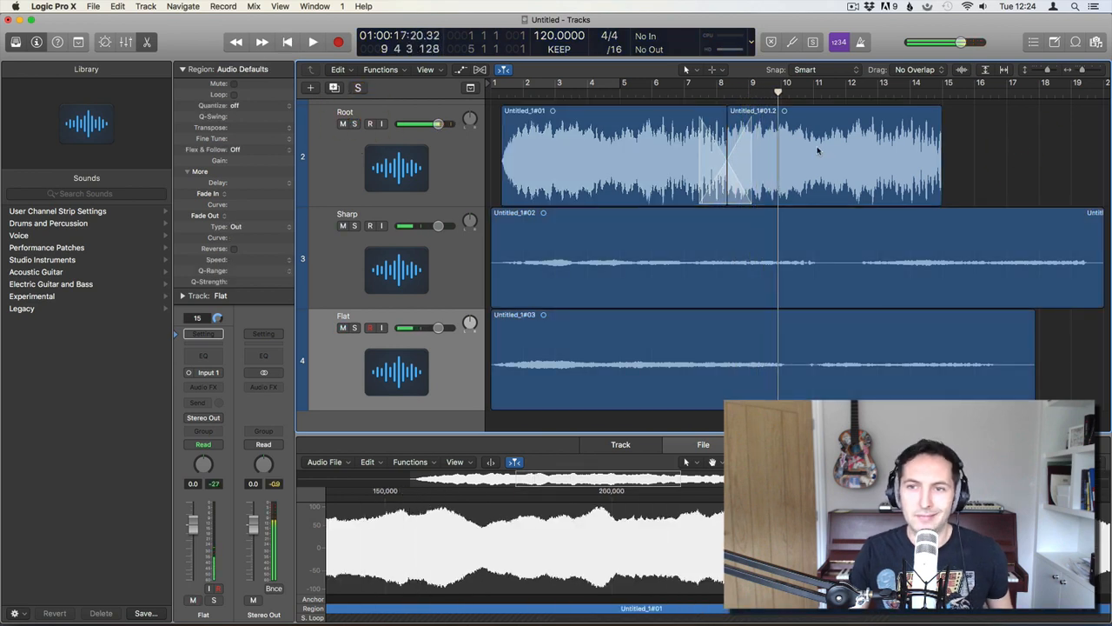
Move both crossfaded Root regions together to the start of the project at bar 1
click(824, 147)
shift+click(546, 137)
click(603, 129)
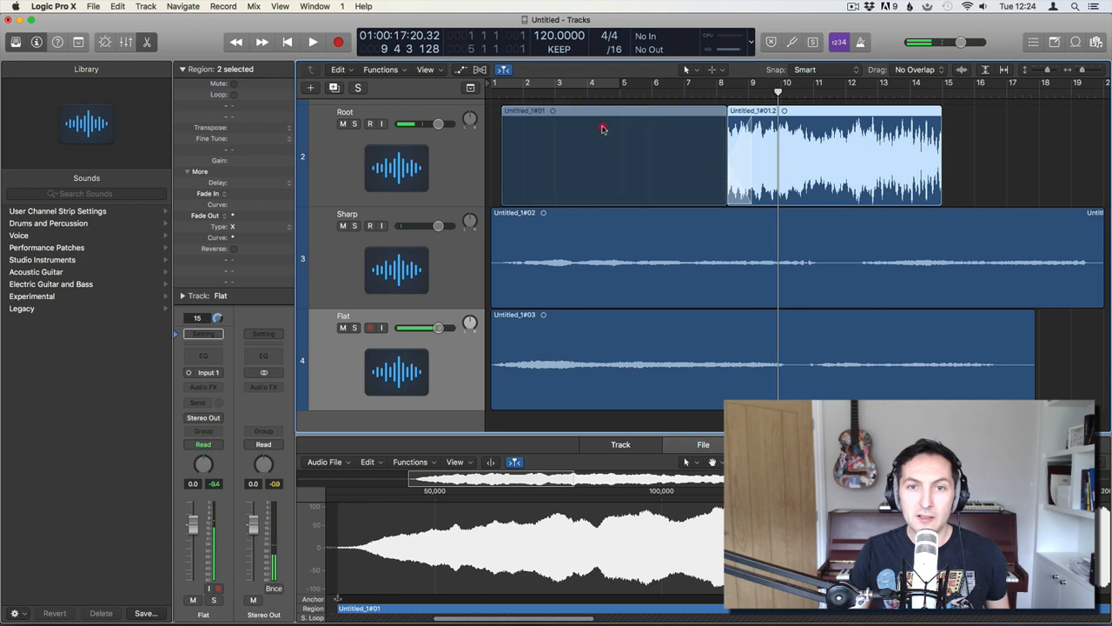
drag(603, 129, 584, 130)
drag(990, 134, 542, 169)
click(534, 168)
Place the playhead near the second Root region's end at bar 14 and copy that region to follow directly after it
click(927, 94)
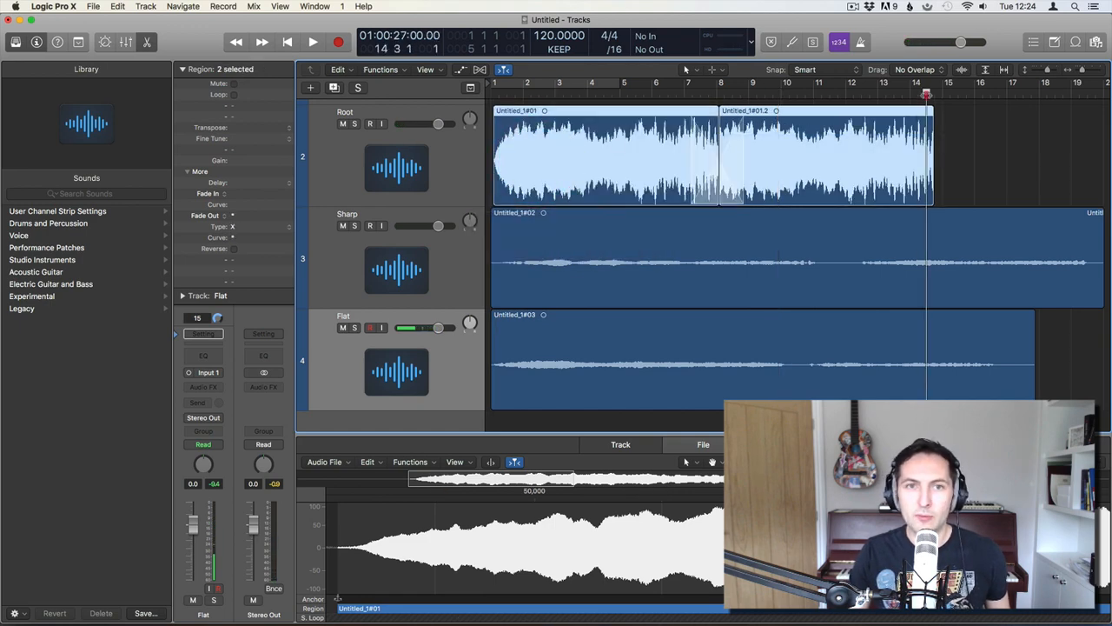
drag(1082, 73, 1079, 73)
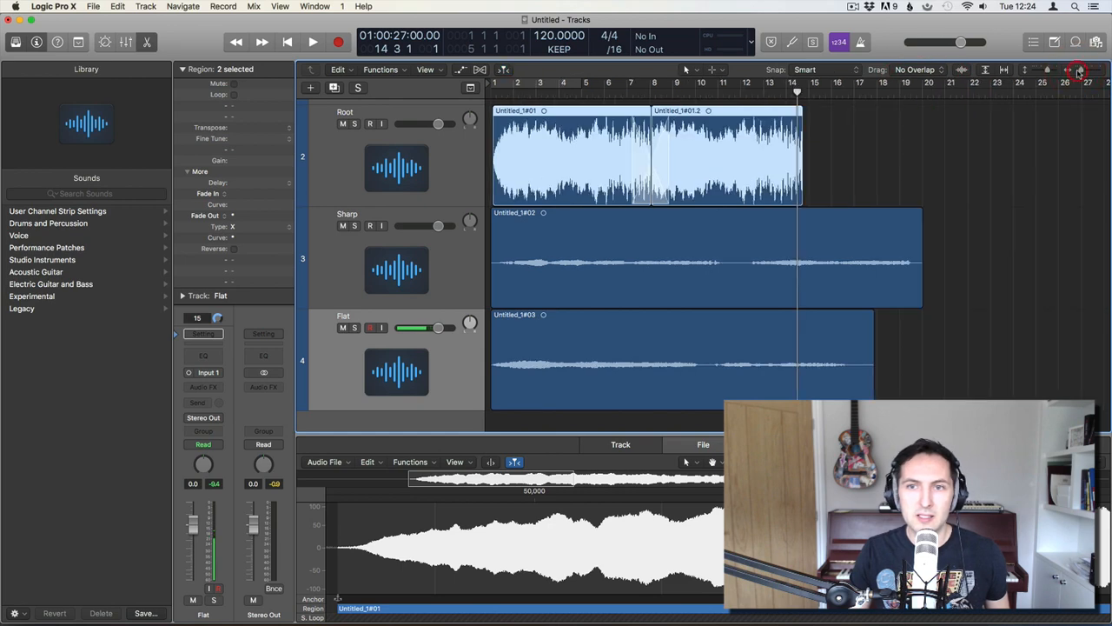
click(935, 134)
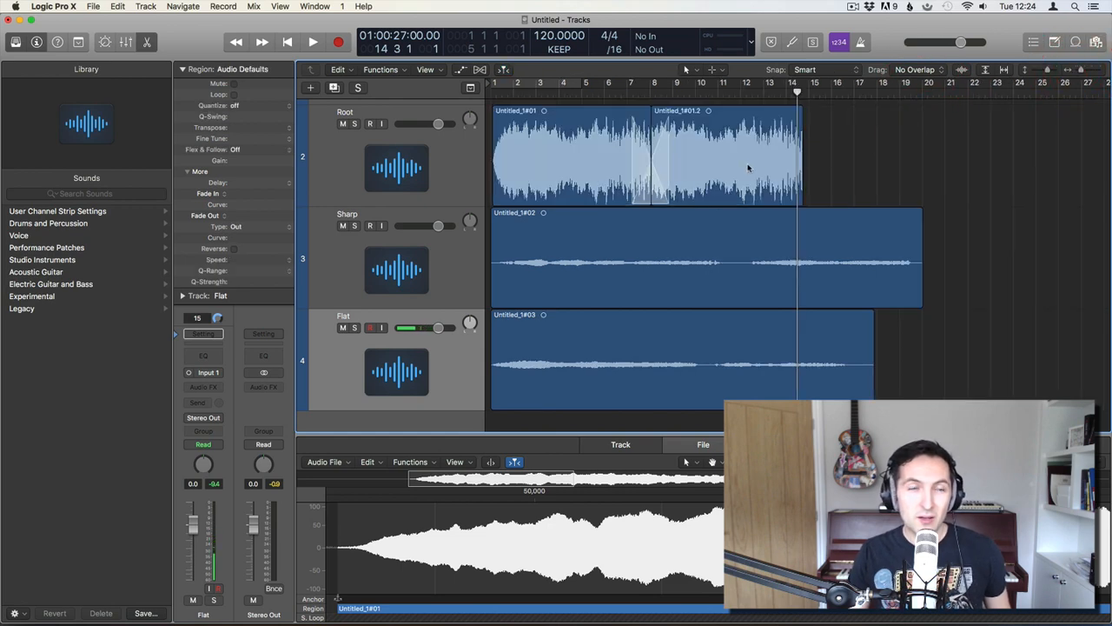
drag(721, 165, 863, 160)
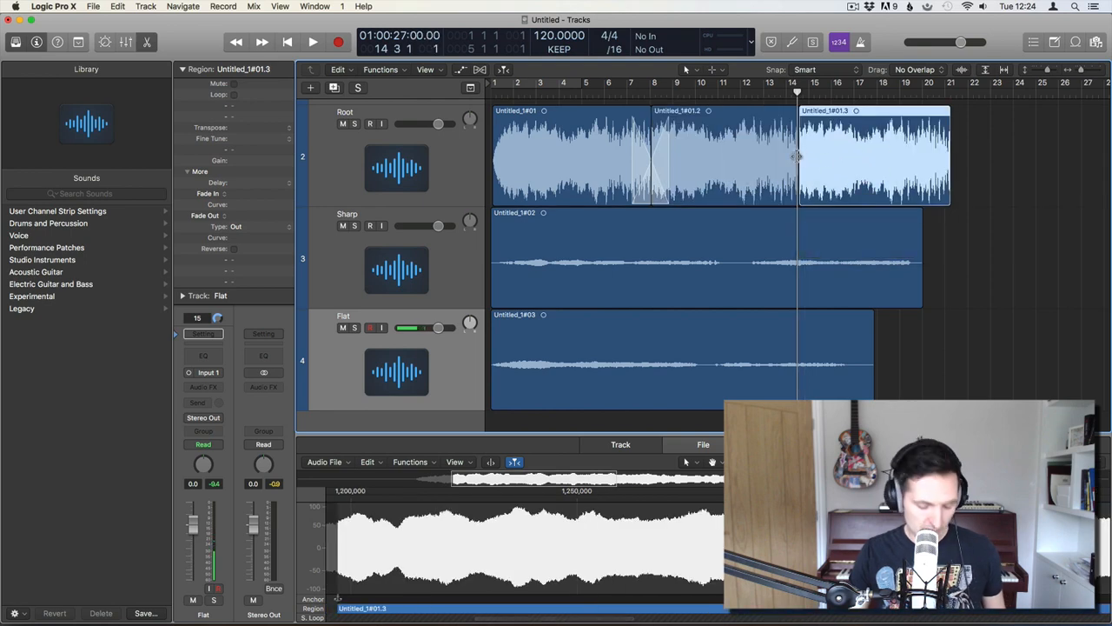
Draw a crossfade over the join of the second and third Root regions and set its type to X (Crossfade)
key(t)
key(a)
drag(777, 161, 823, 160)
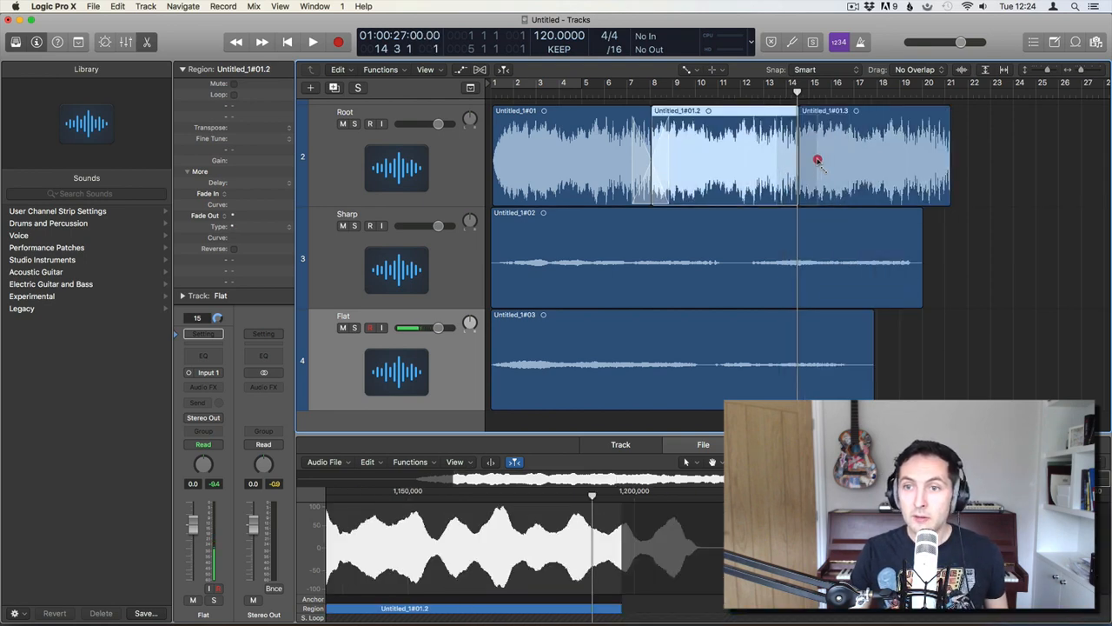
key(t)
click(841, 156)
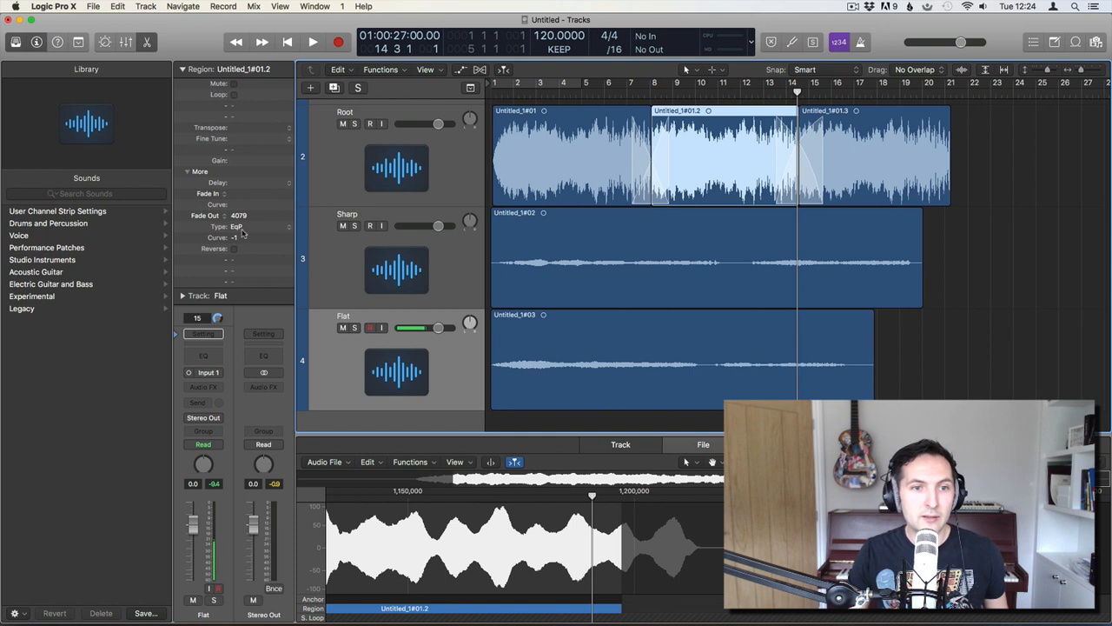
click(240, 227)
click(256, 217)
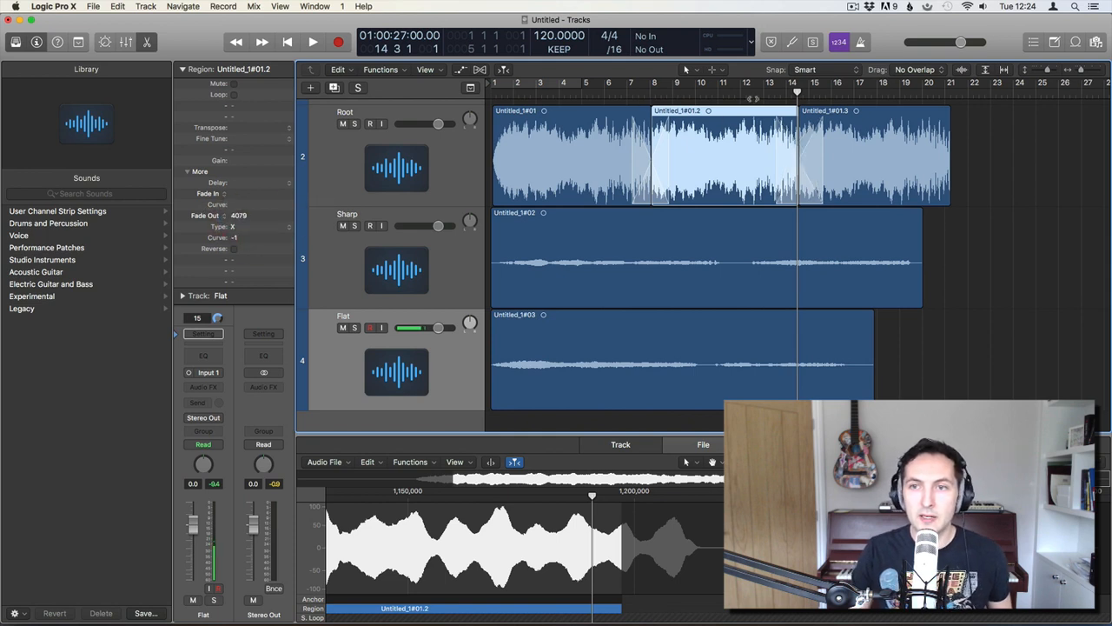
key(t)
click(953, 148)
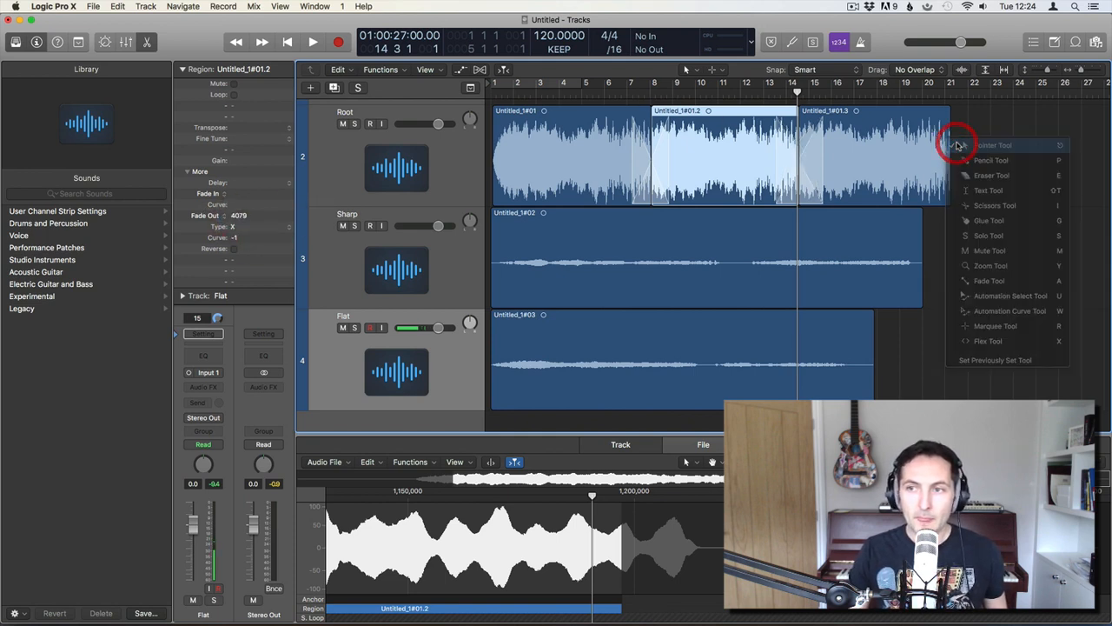
click(954, 149)
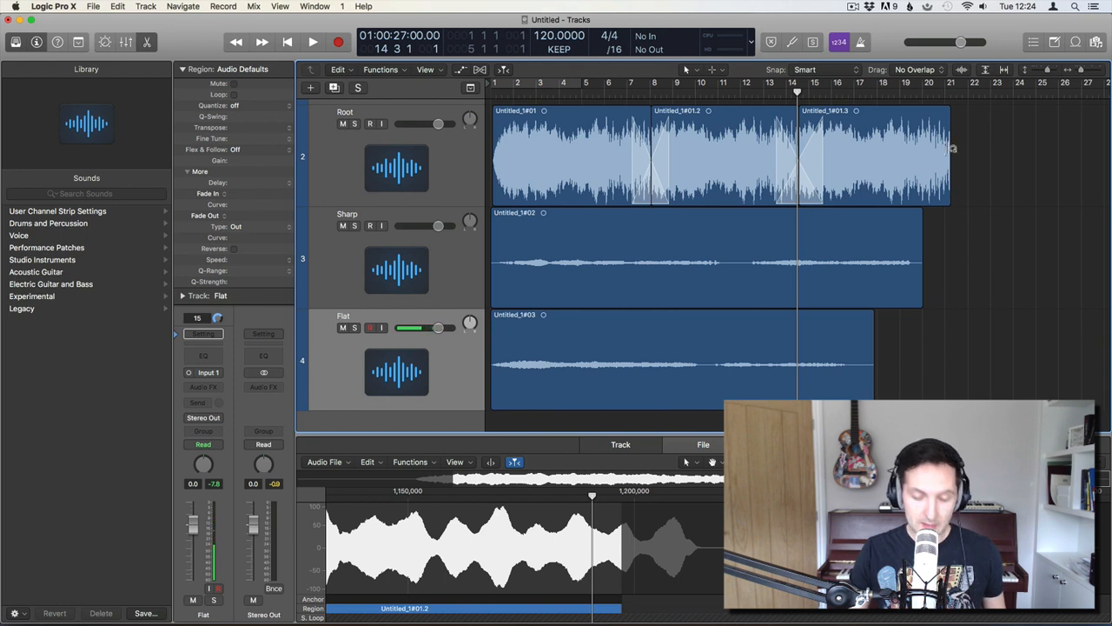
click(939, 146)
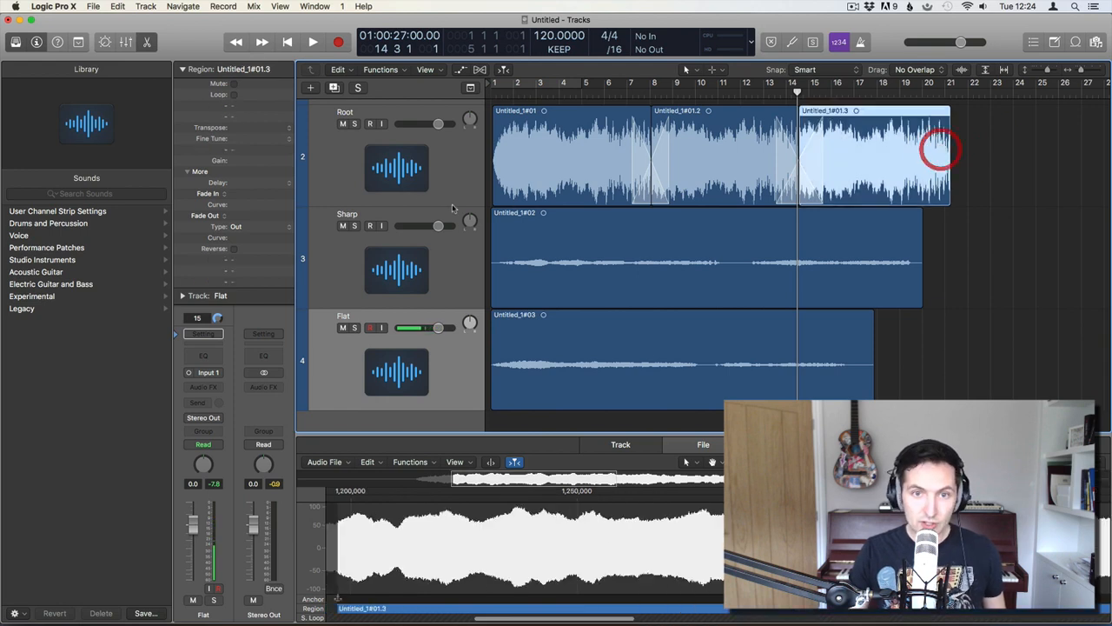
click(953, 243)
Normalize the Sharp track's region in the audio file editor
click(666, 266)
click(412, 462)
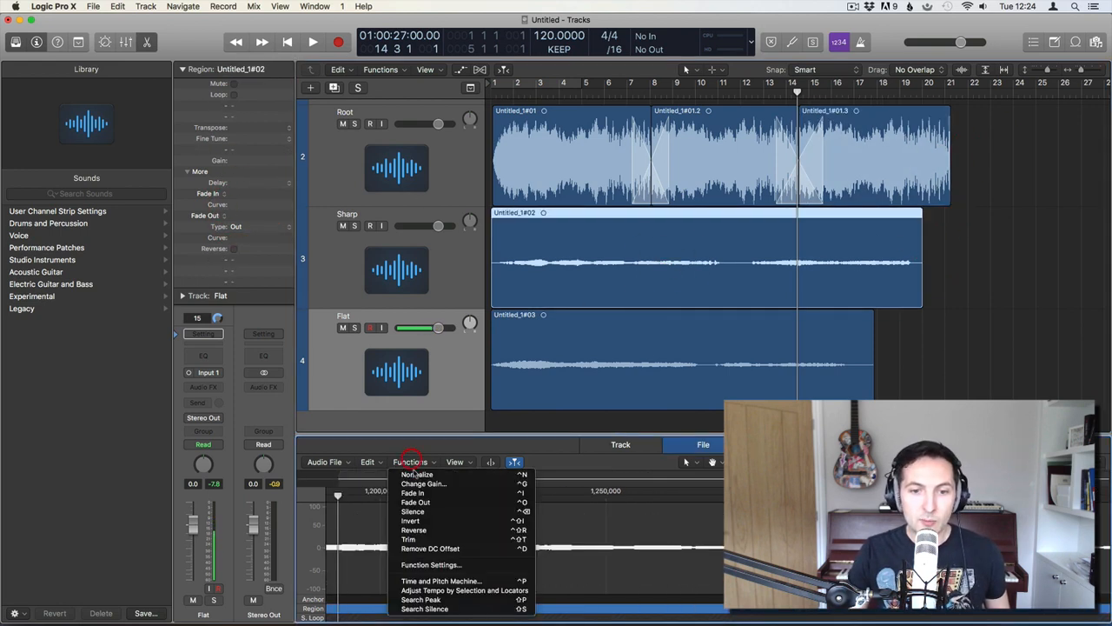
click(421, 470)
Normalize the Flat track's region in the audio file editor
click(621, 331)
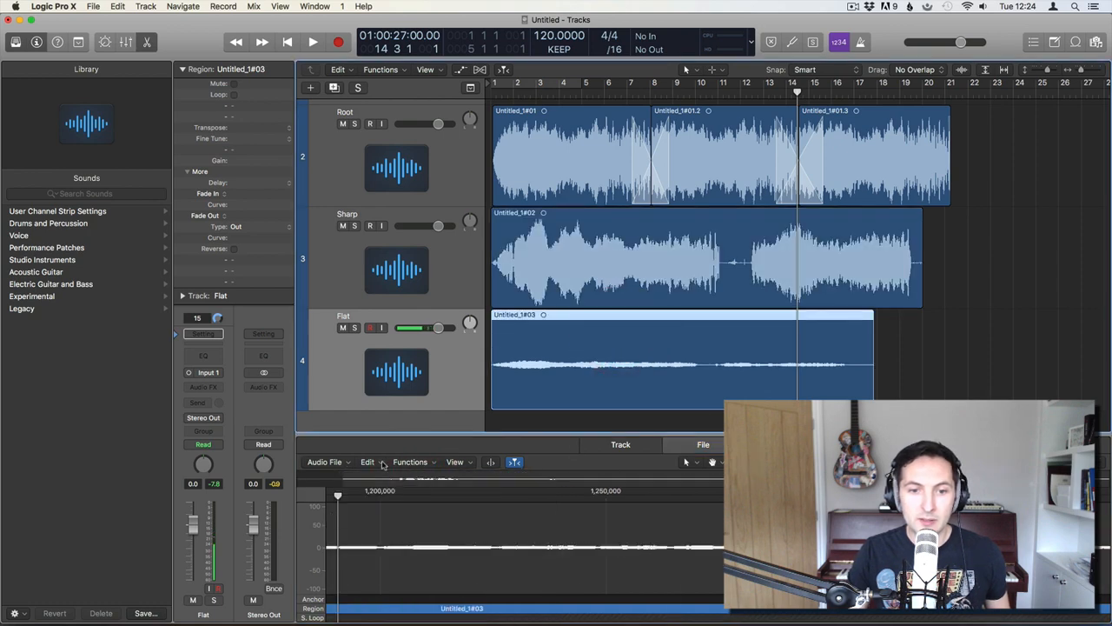
click(409, 462)
click(408, 470)
click(909, 345)
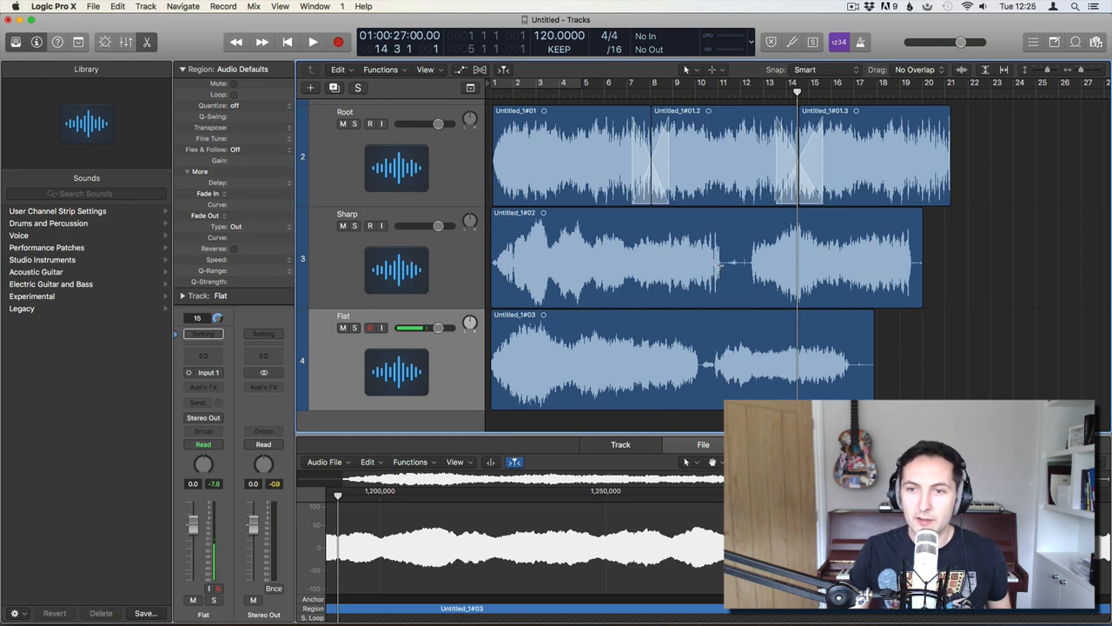
Cut the silent gaps out of the middle of the Sharp and Flat recordings
drag(720, 265, 743, 261)
key(Delete)
mouse_move(696, 365)
mouse_down()
mouse_move(737, 355)
mouse_move(711, 357)
mouse_up()
click(711, 365)
key(Delete)
Close up the split Sharp and Flat regions and draw a crossfade over each join
key(t)
key(a)
drag(695, 262, 732, 261)
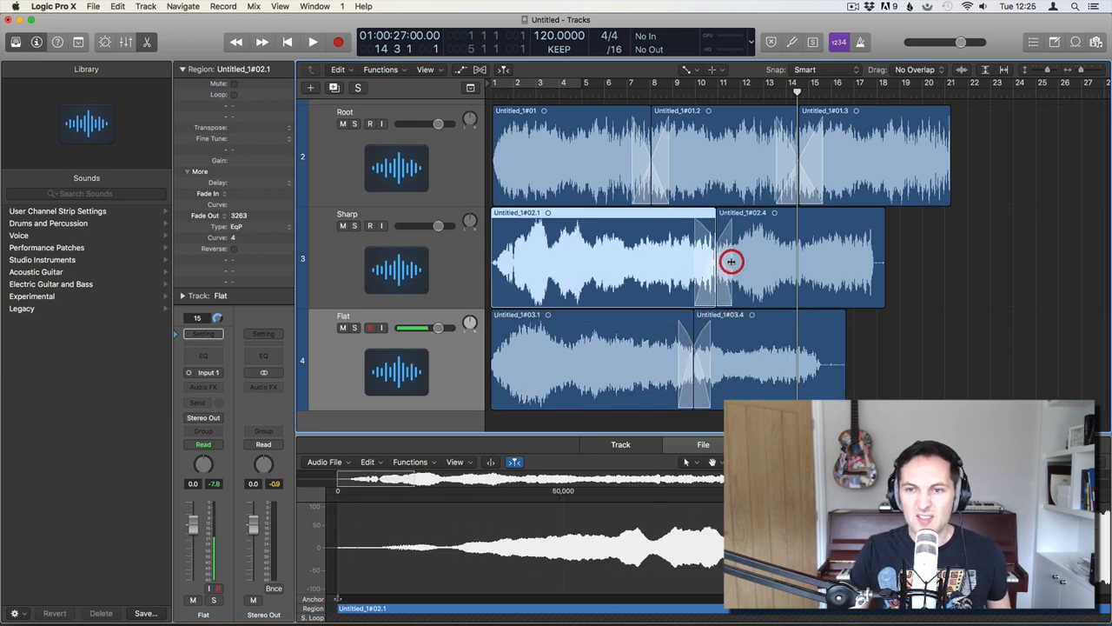
key(t)
click(757, 263)
Trim the silent tails off the ends of the second Sharp and second Flat regions
drag(883, 292, 872, 294)
drag(843, 395, 818, 398)
click(878, 302)
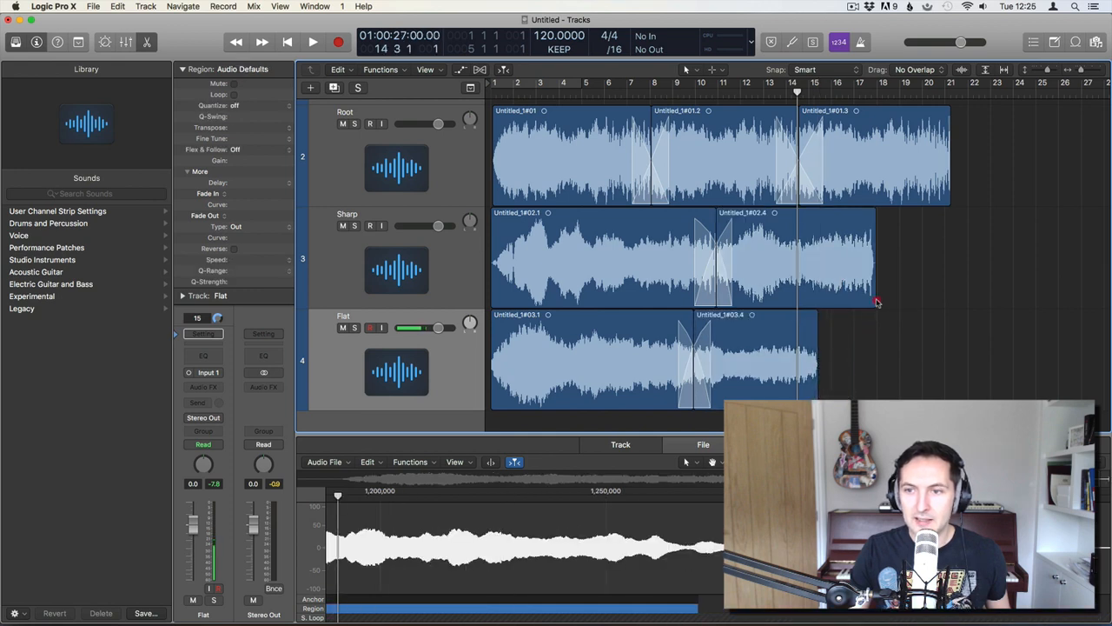
drag(875, 300, 874, 299)
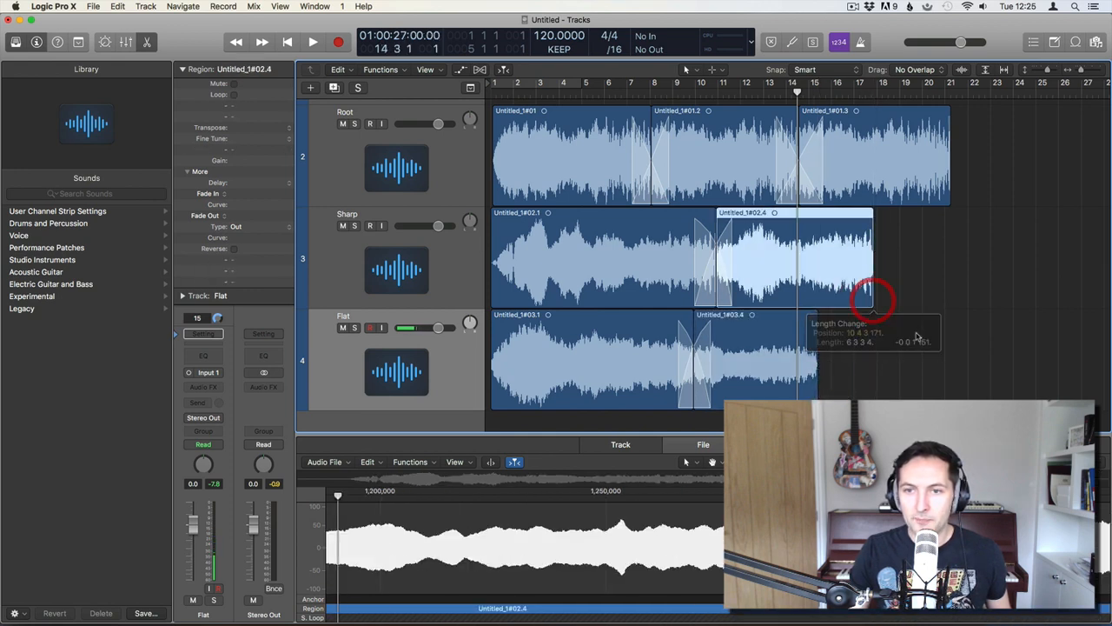
click(915, 333)
Play the three tracks from the start of the project to check their combined level
key(Return)
key(space)
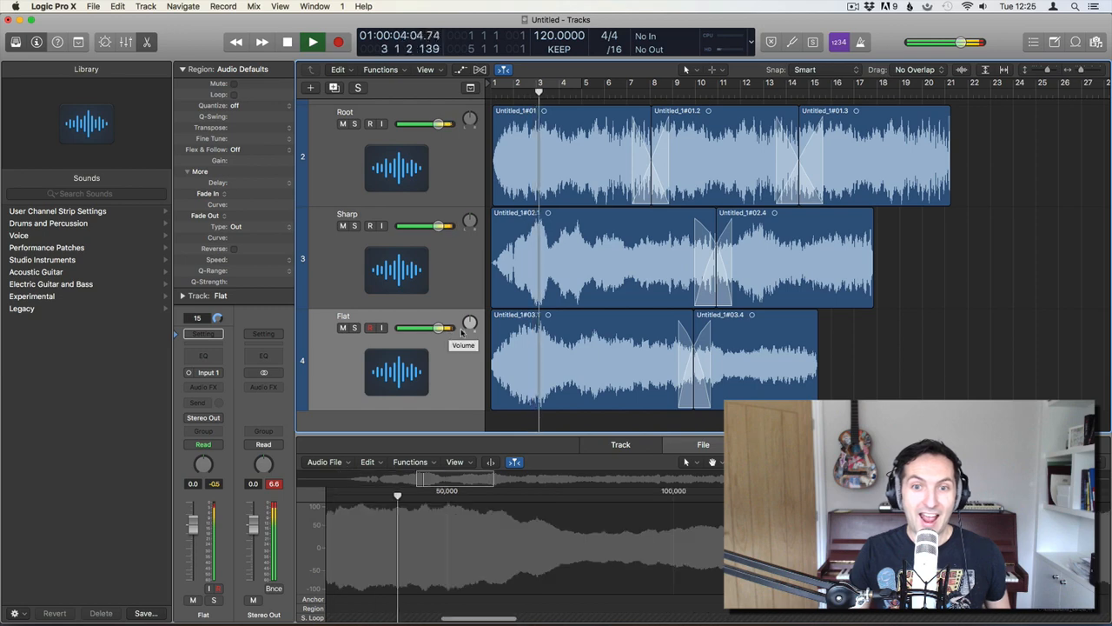
key(space)
Lower the volume of the Root, Sharp and Flat tracks together to -12.2 dB
click(422, 163)
shift+click(410, 249)
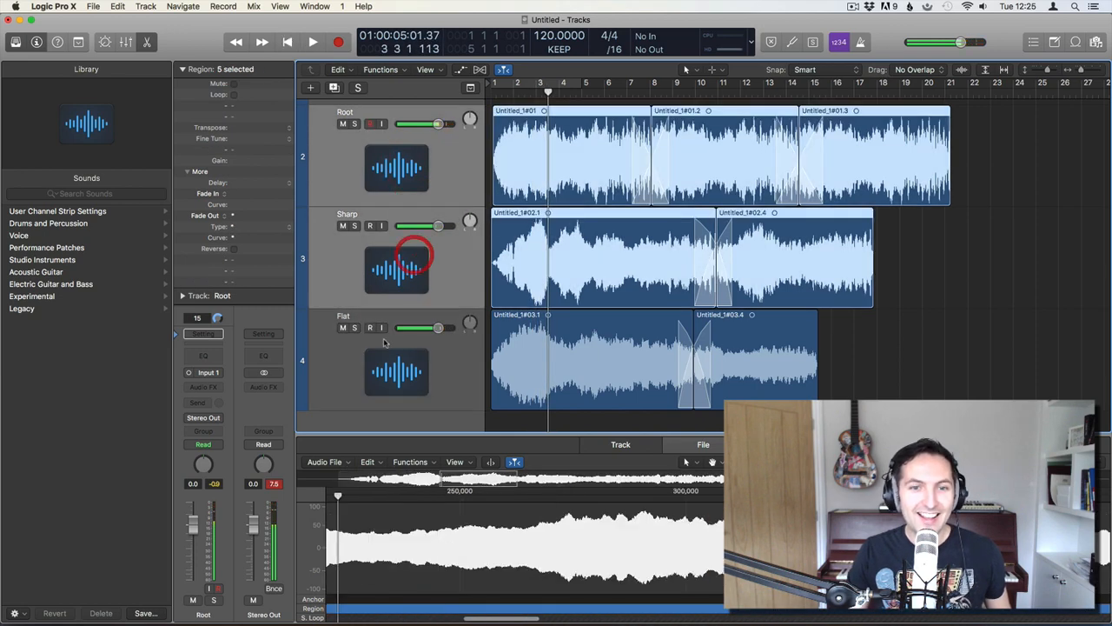
shift+click(386, 332)
drag(439, 327, 417, 327)
Listen to the quieter mix of all three tracks from bar 1
key(Return)
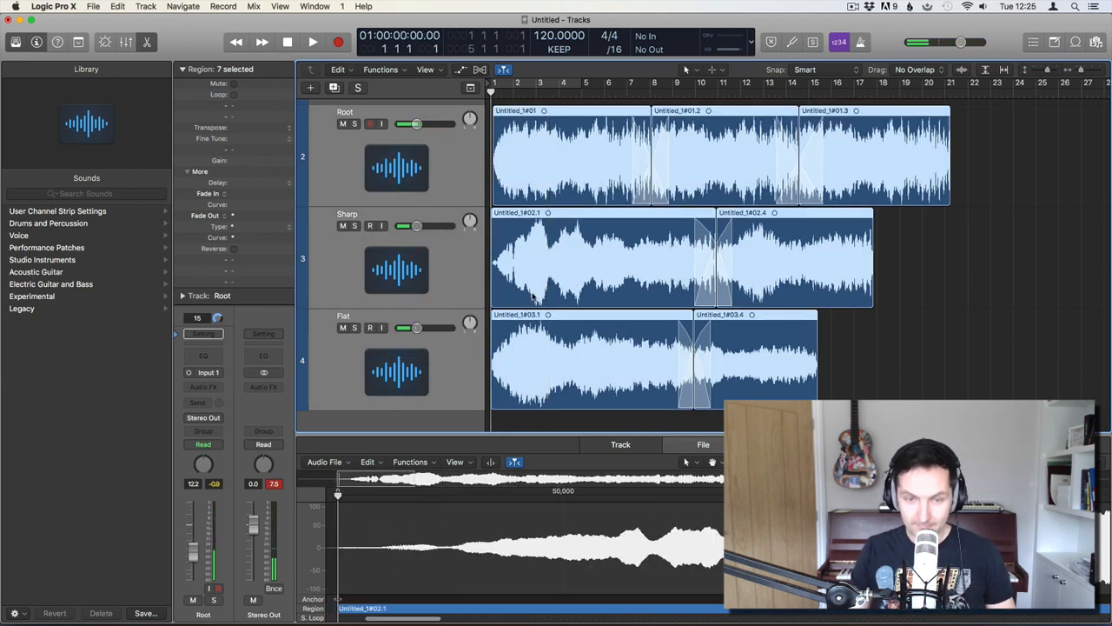
key(space)
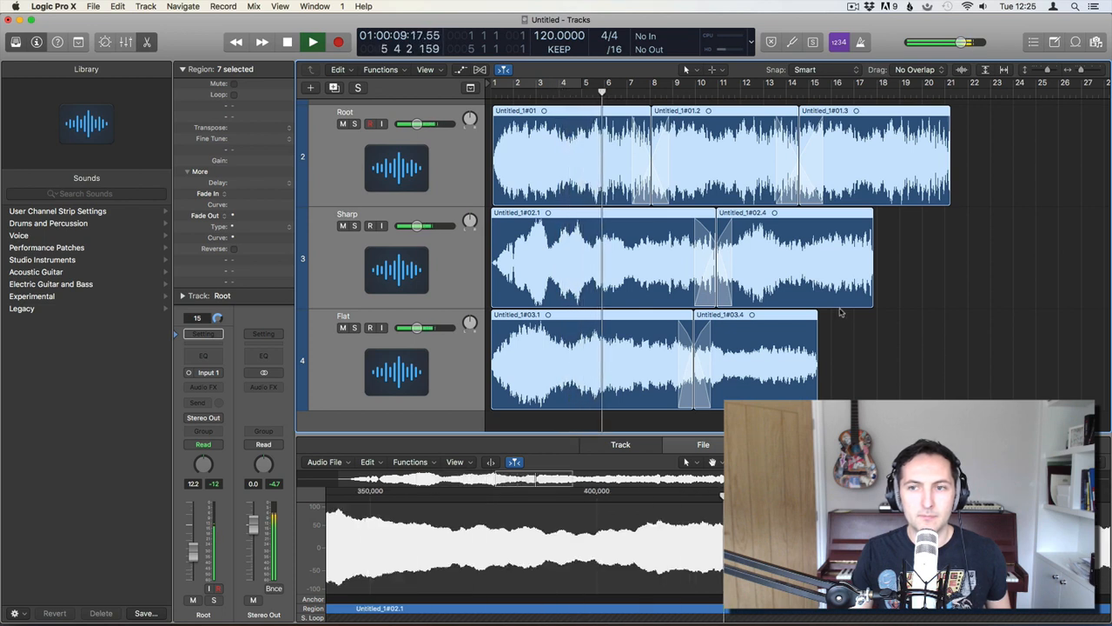
click(843, 334)
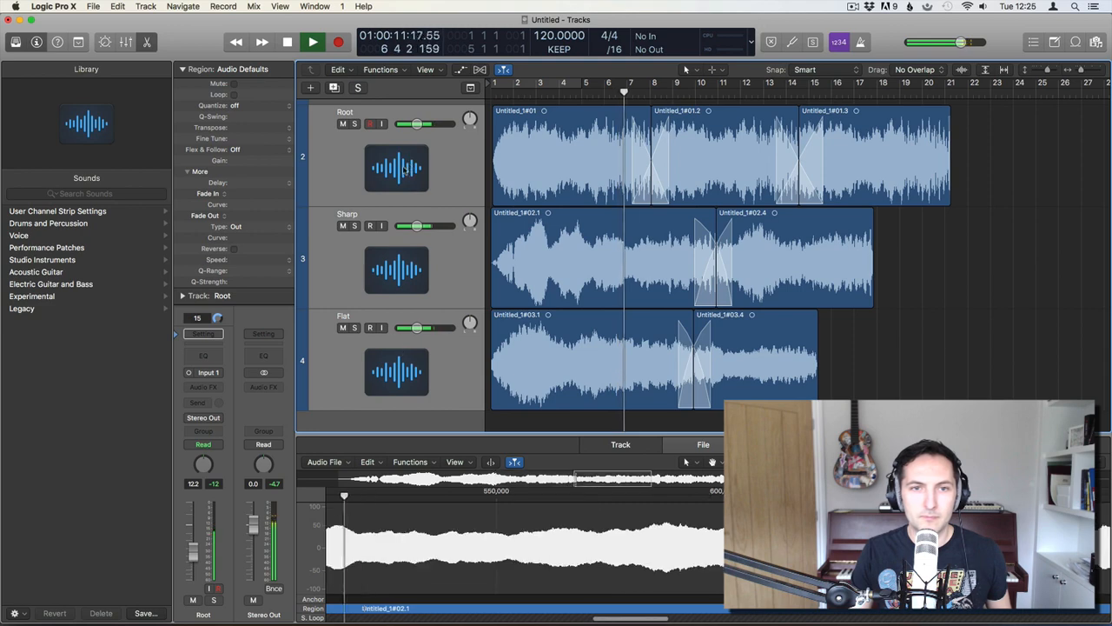
click(369, 231)
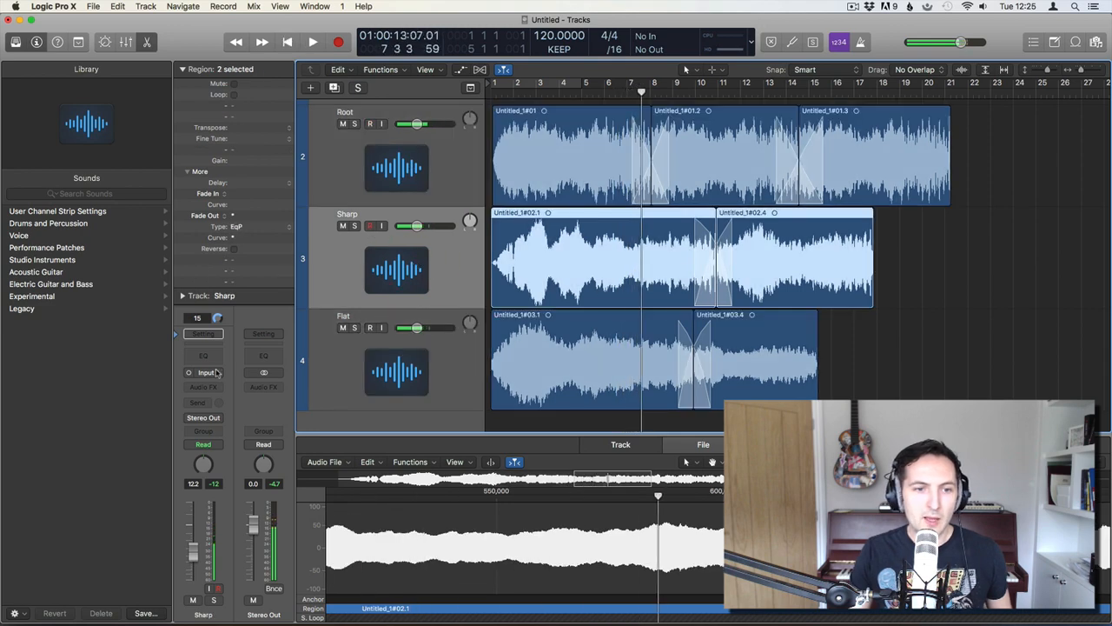
Insert a Mono->Stereo Direction Mixer on the Root track and keep its factory default settings
click(391, 180)
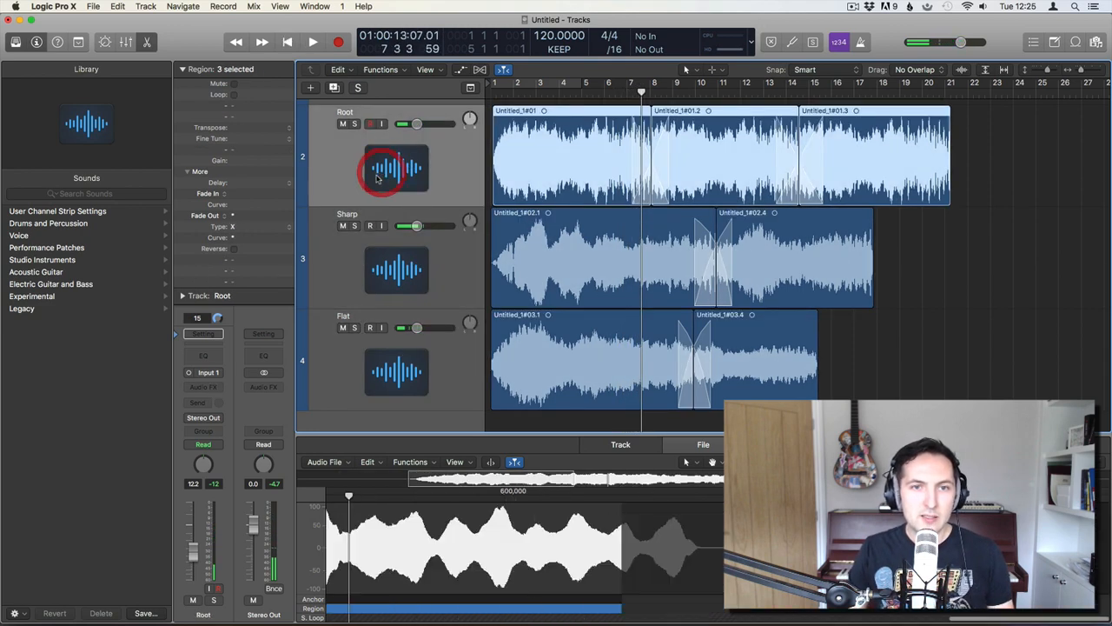
click(217, 387)
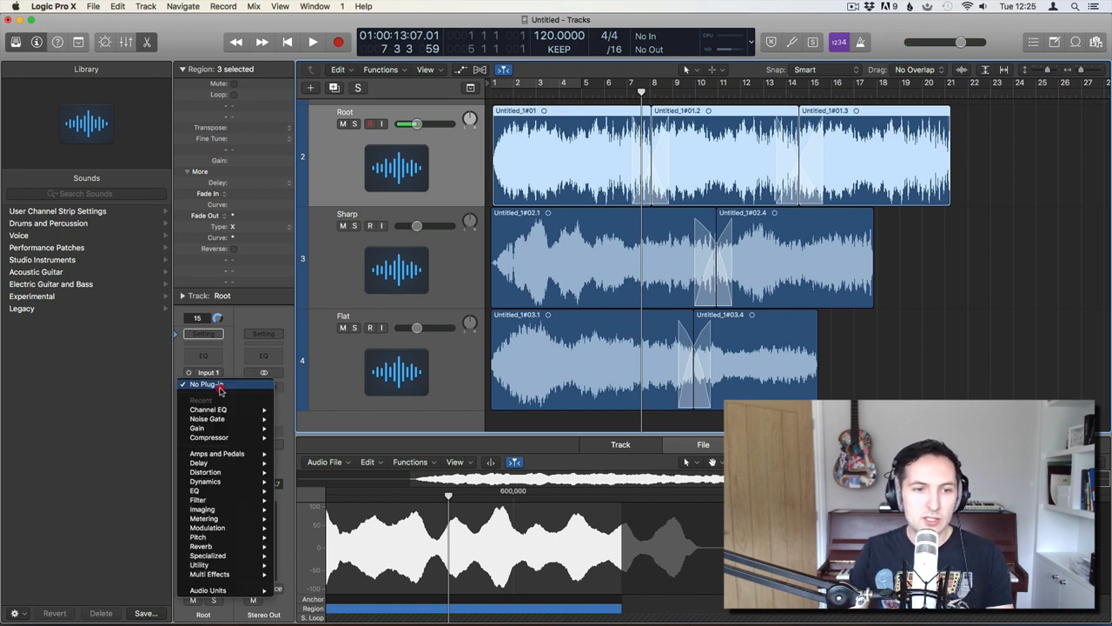
mouse_move(233, 513)
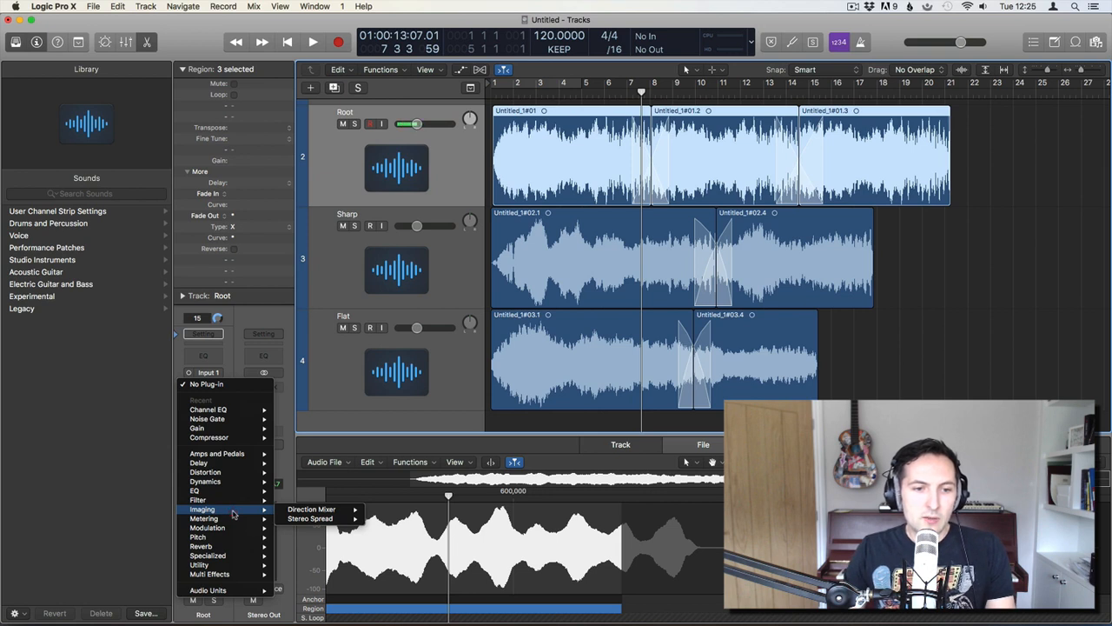
mouse_move(343, 512)
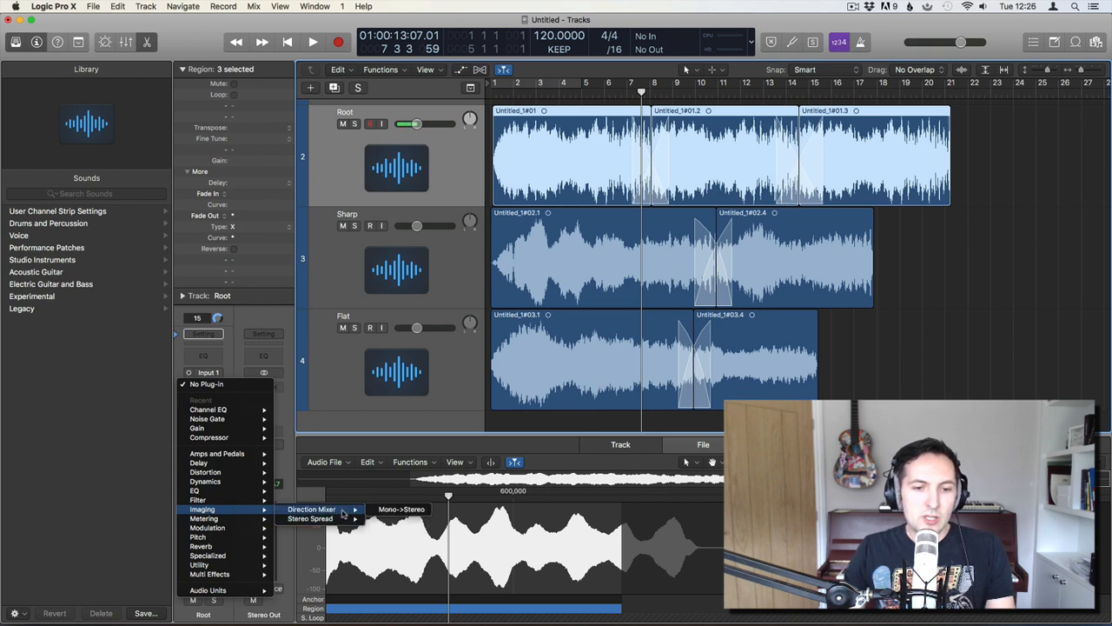
click(391, 509)
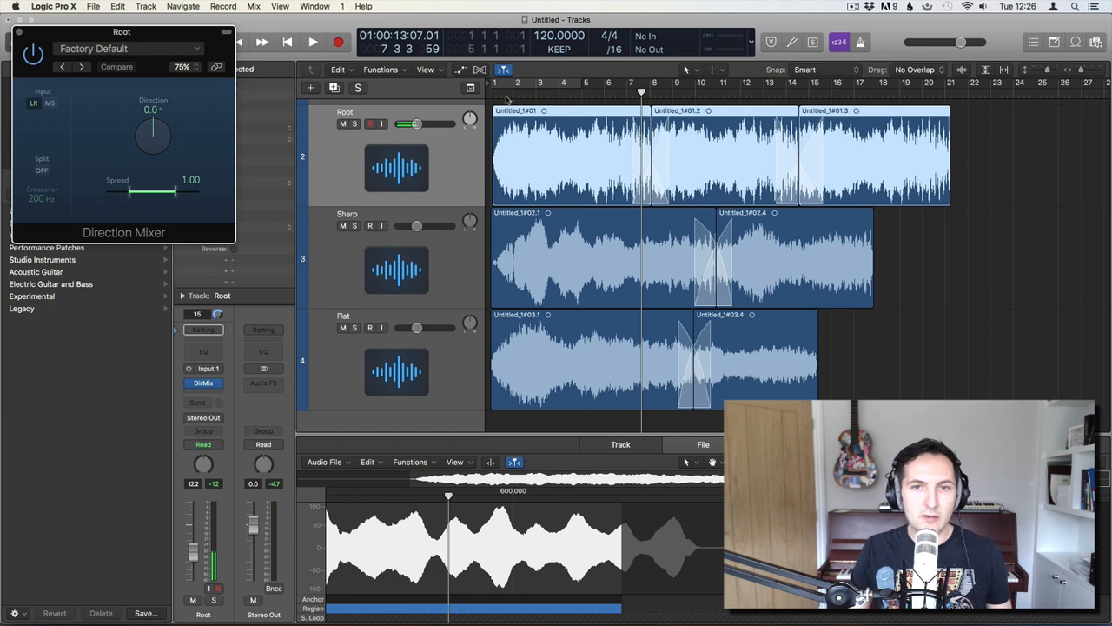
click(18, 32)
Insert a Mono->Stereo Direction Mixer on the Sharp track with direction about +16° and spread 0.78
click(401, 246)
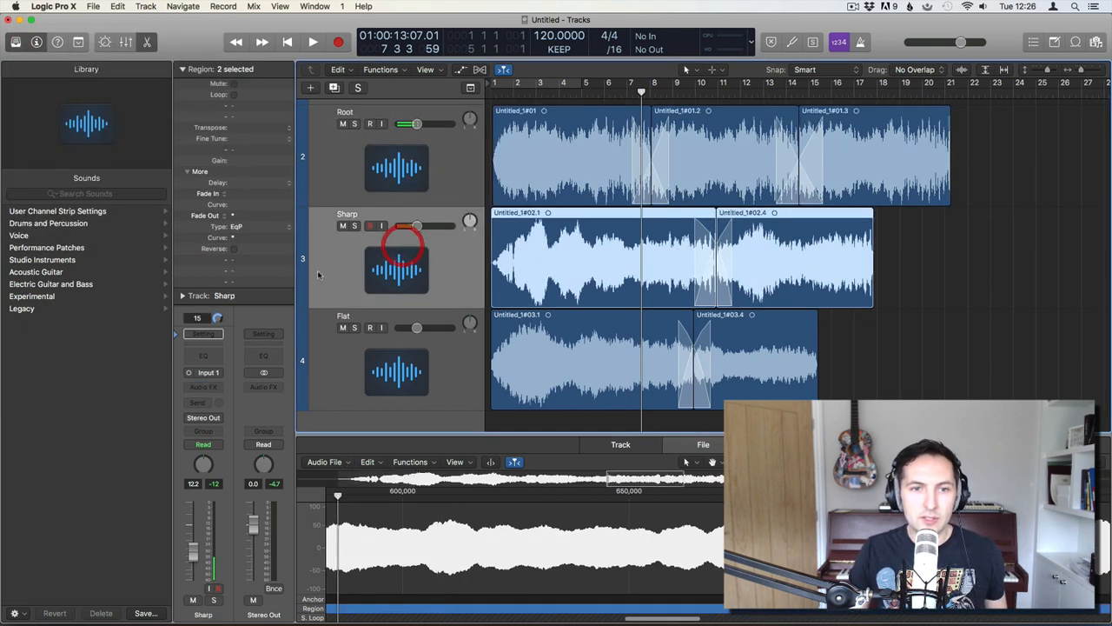
click(216, 388)
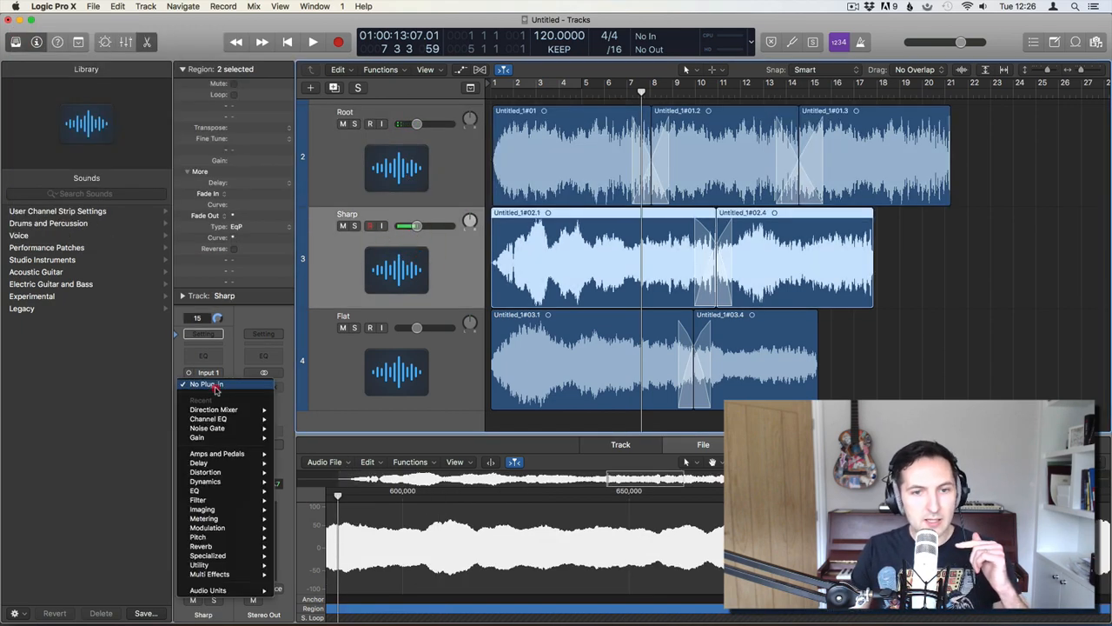
mouse_move(240, 511)
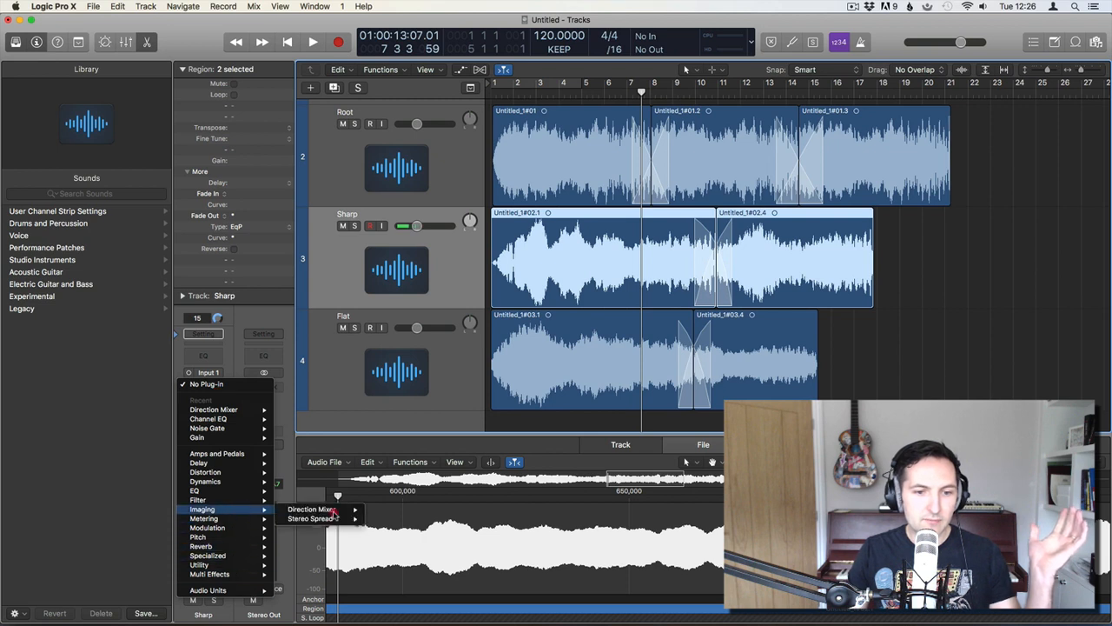
mouse_move(355, 513)
click(396, 510)
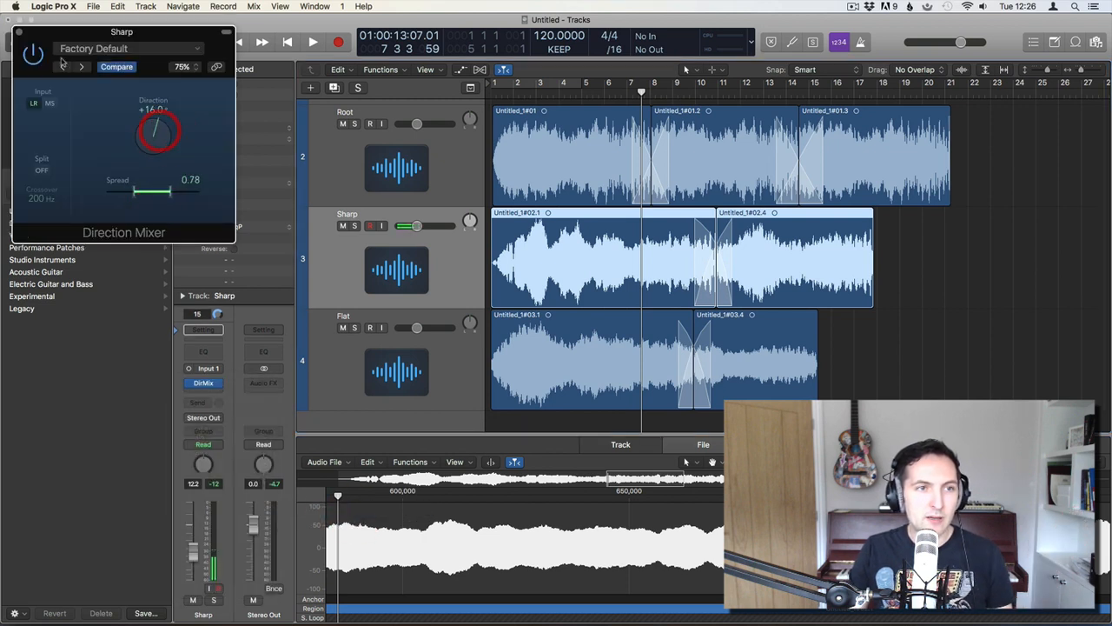
click(20, 33)
Insert a Mono->Stereo Direction Mixer on the Flat track with direction about -14°
click(397, 372)
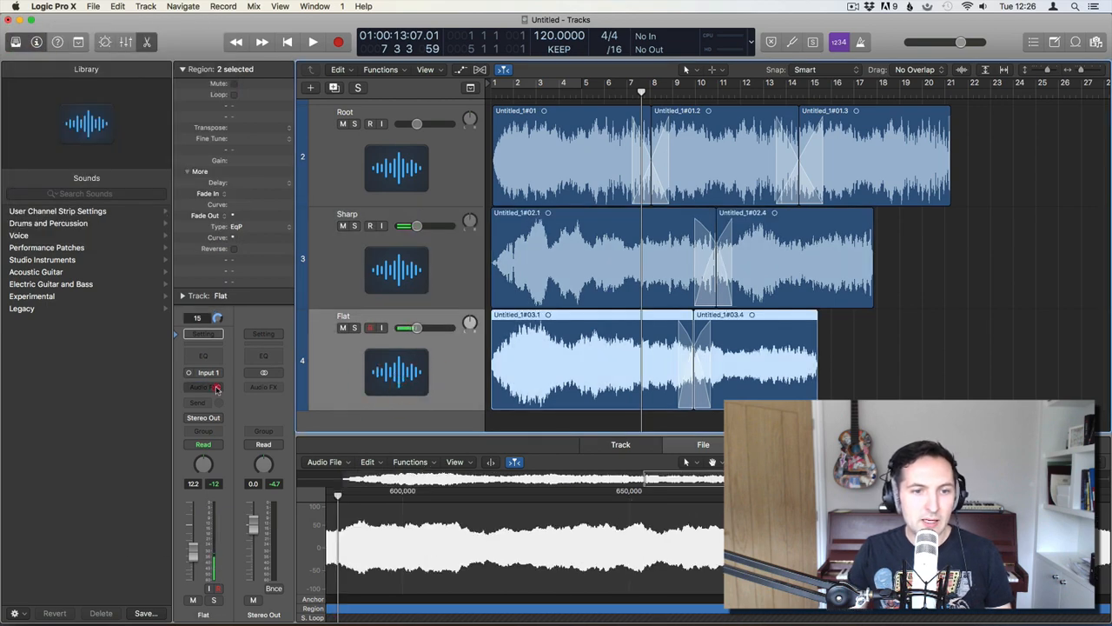
click(218, 386)
mouse_move(231, 498)
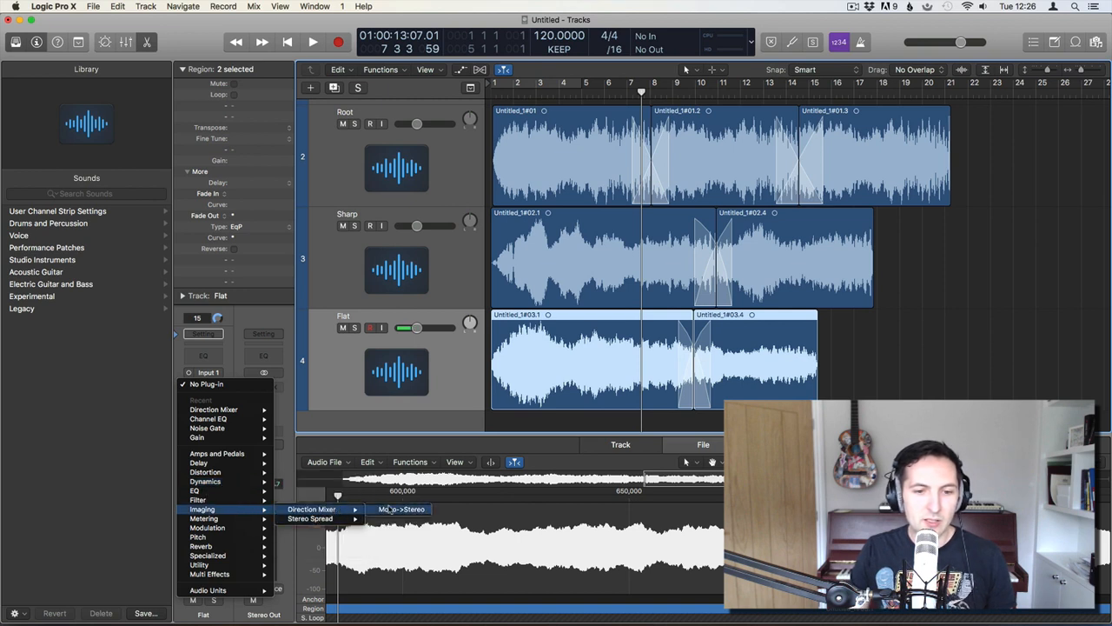
click(388, 509)
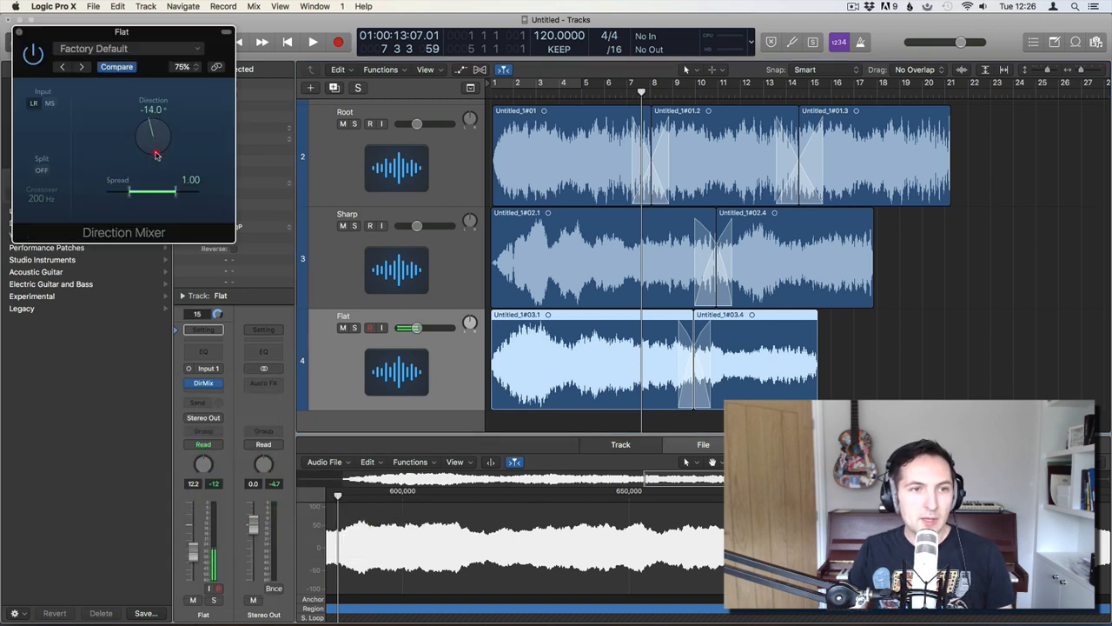
click(20, 34)
Play the project from the start to hear the stereo placement of the three tracks
key(Return)
key(space)
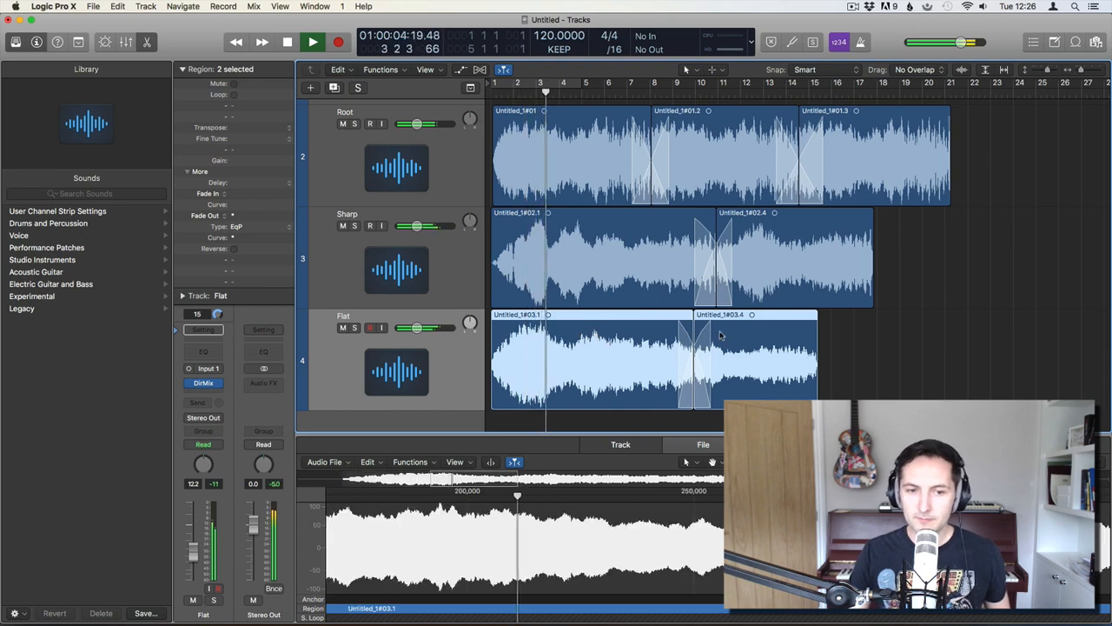
click(856, 367)
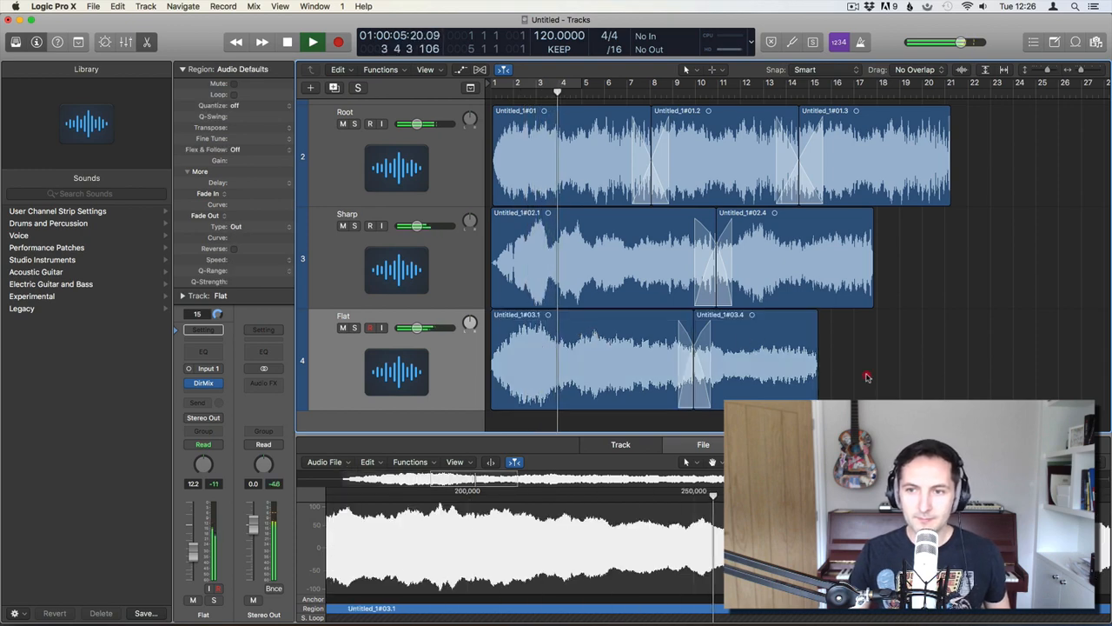
right_click(546, 373)
click(862, 379)
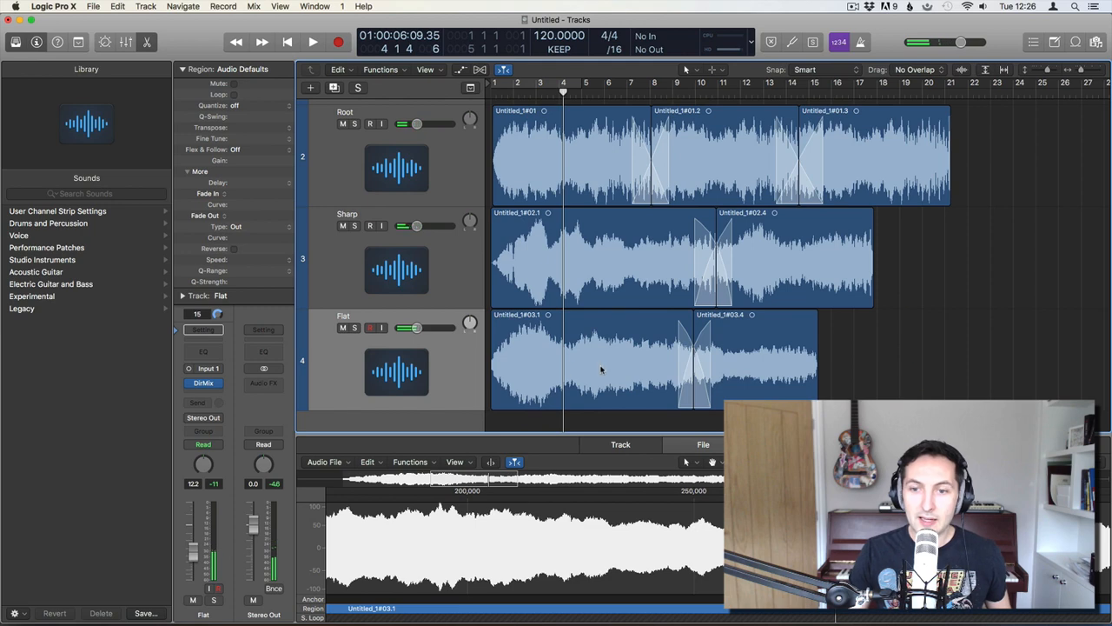
Copy the first Flat and first Sharp regions to directly follow the last region on their own tracks
drag(534, 363, 846, 365)
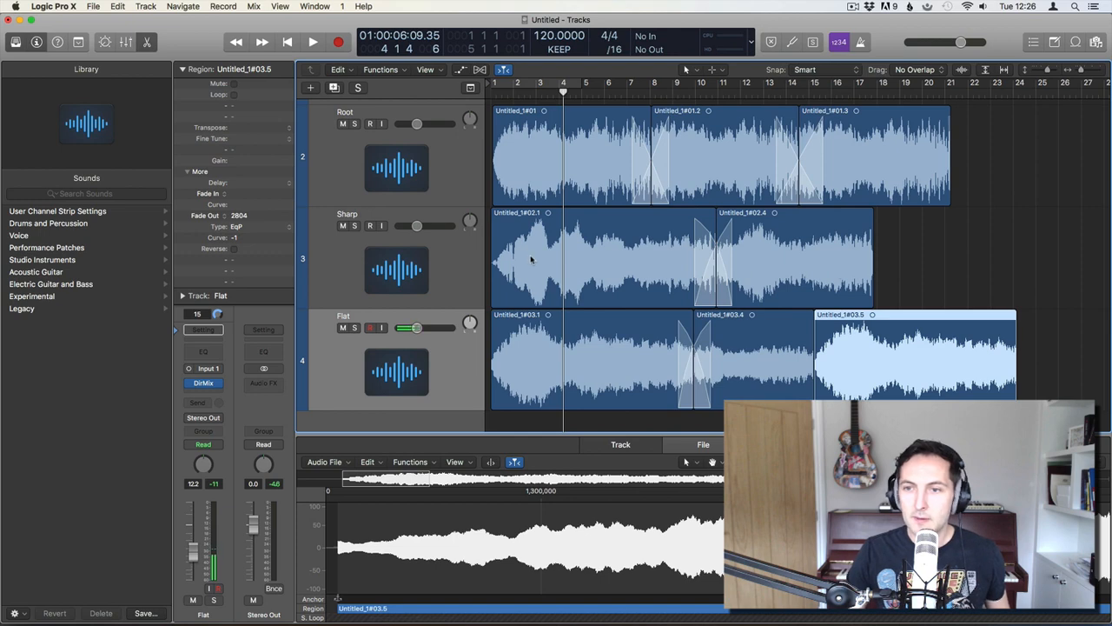
drag(531, 258, 900, 293)
mouse_move(962, 260)
mouse_down()
mouse_move(934, 261)
mouse_move(951, 271)
mouse_up()
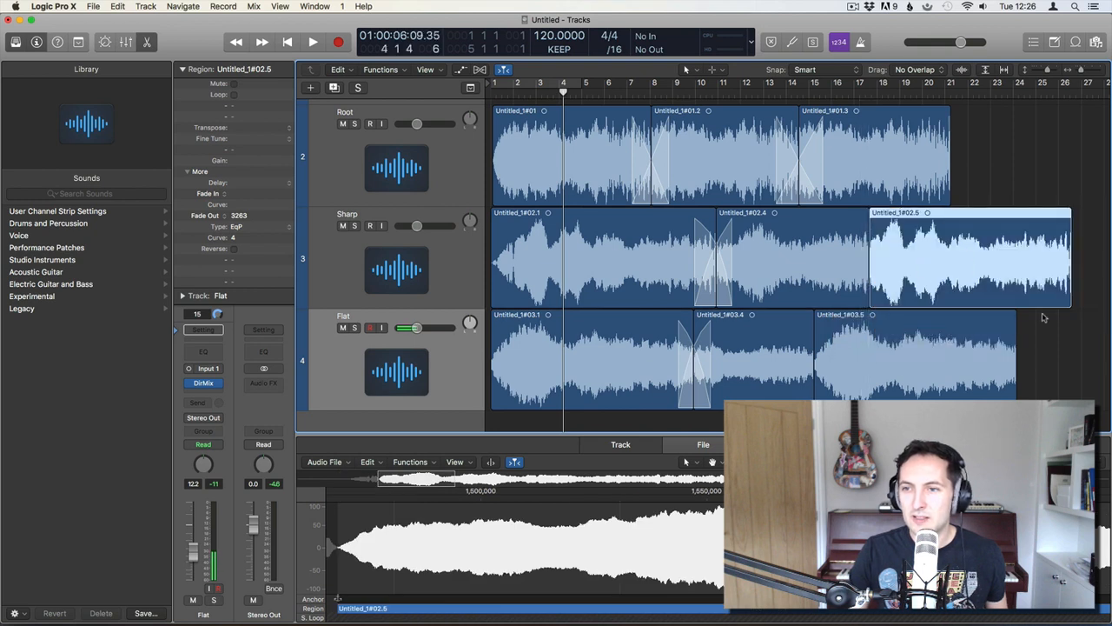
Shorten the third Sharp and third Flat regions to end with the Root track at bar 21
drag(1032, 295, 952, 293)
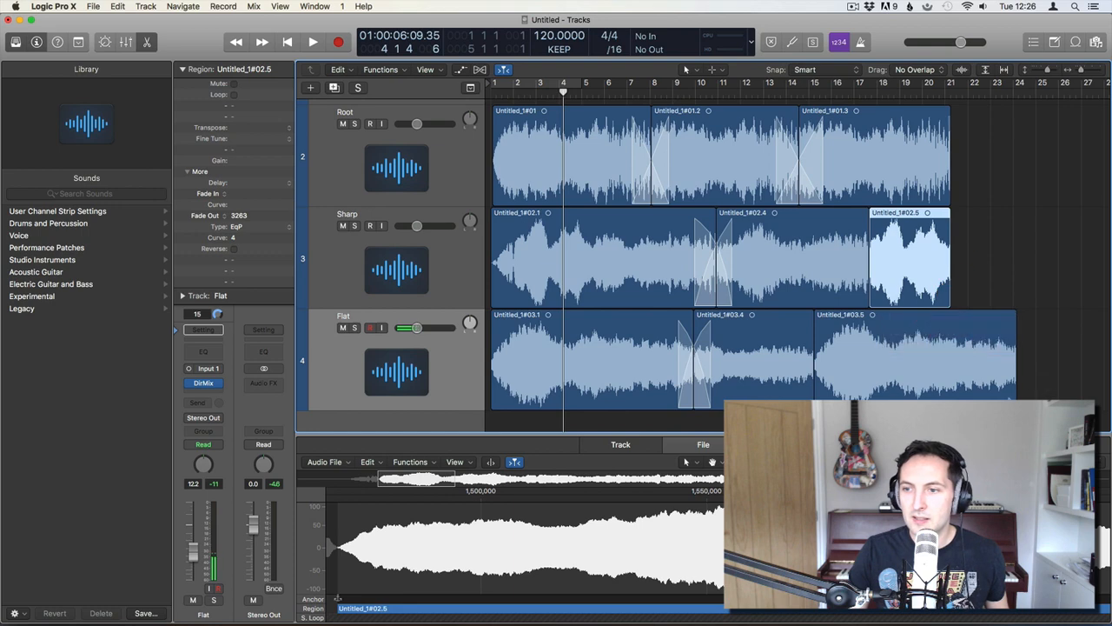
click(1013, 396)
drag(1013, 395, 951, 395)
click(967, 306)
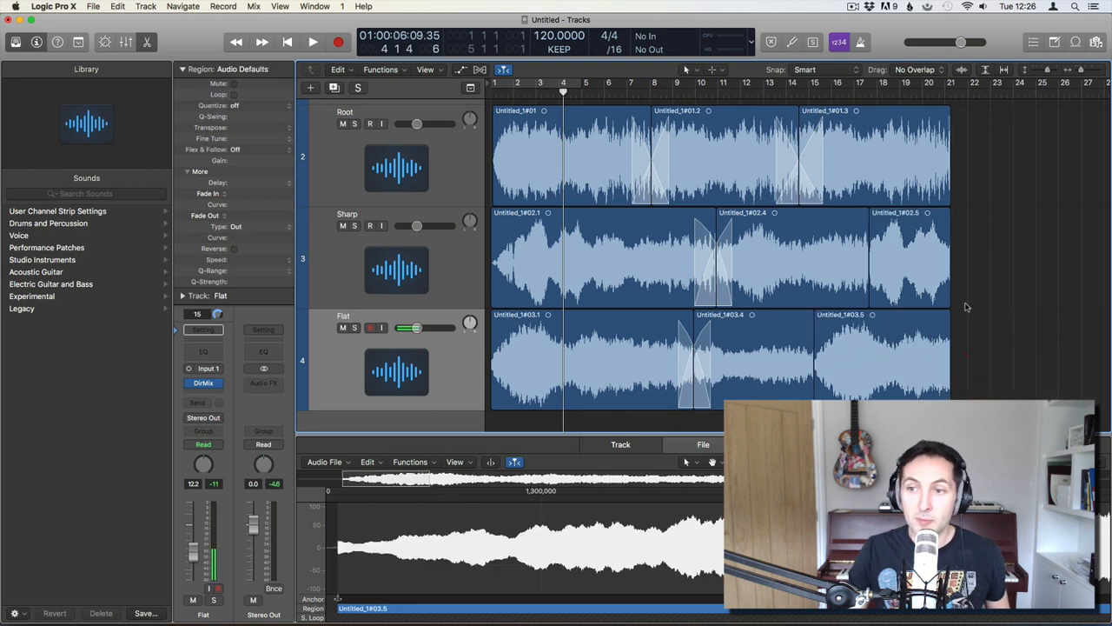
Draw a crossfade over the join of the second and third Sharp regions and set its type to X (Crossfade)
click(931, 271)
drag(932, 271, 932, 270)
key(t)
key(a)
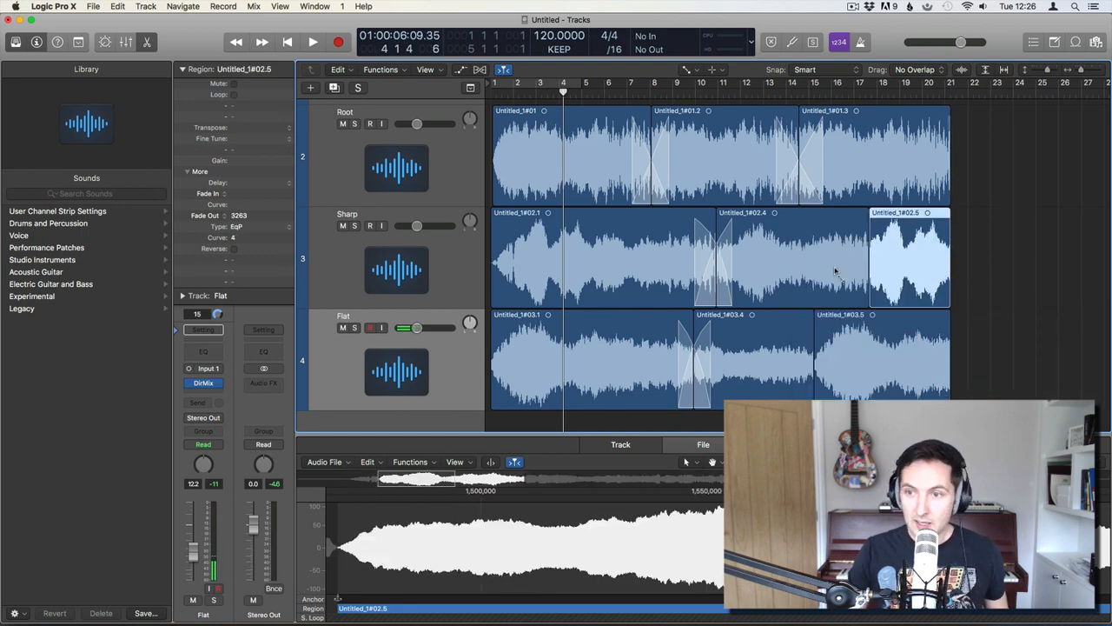
drag(855, 264, 886, 262)
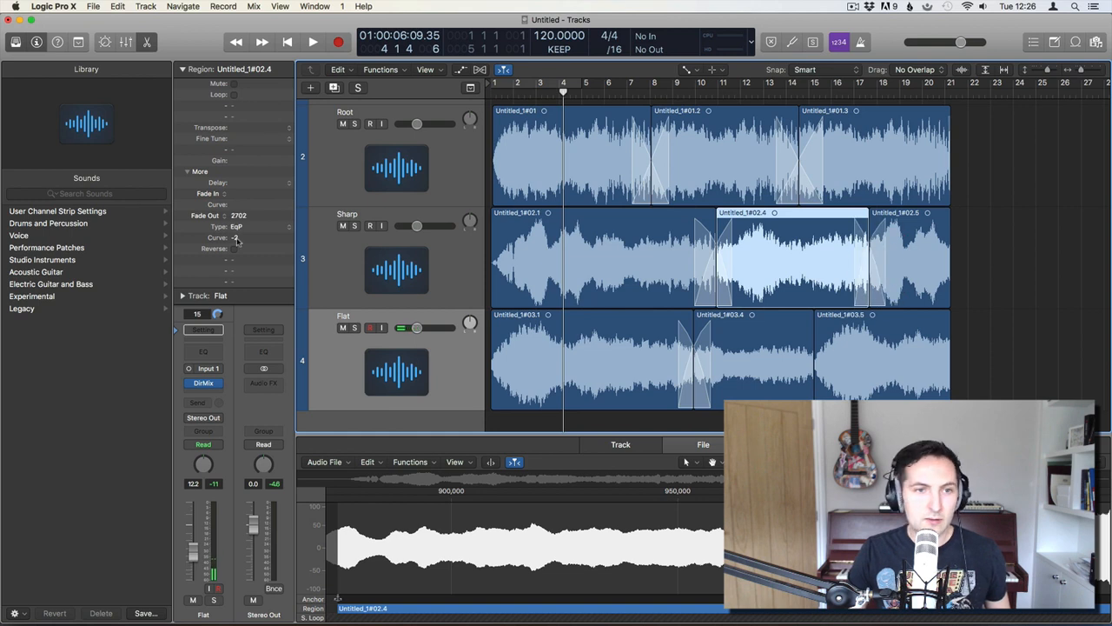
click(236, 226)
click(249, 213)
Draw a crossfade over the join of the second and third Flat regions and set its type to X (Crossfade)
click(793, 363)
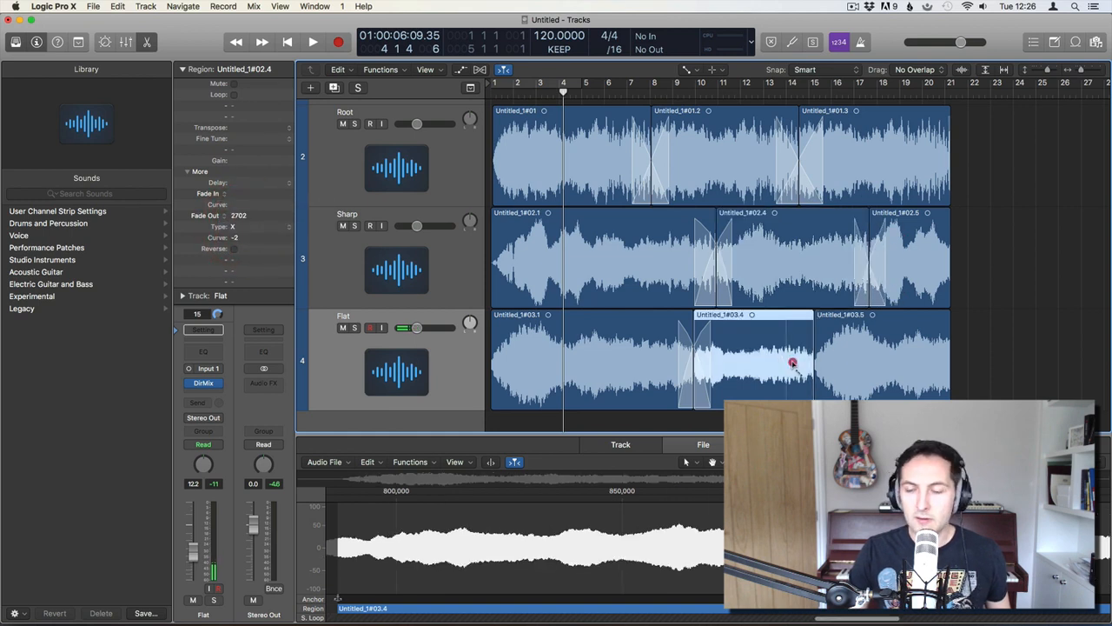
drag(834, 365, 835, 364)
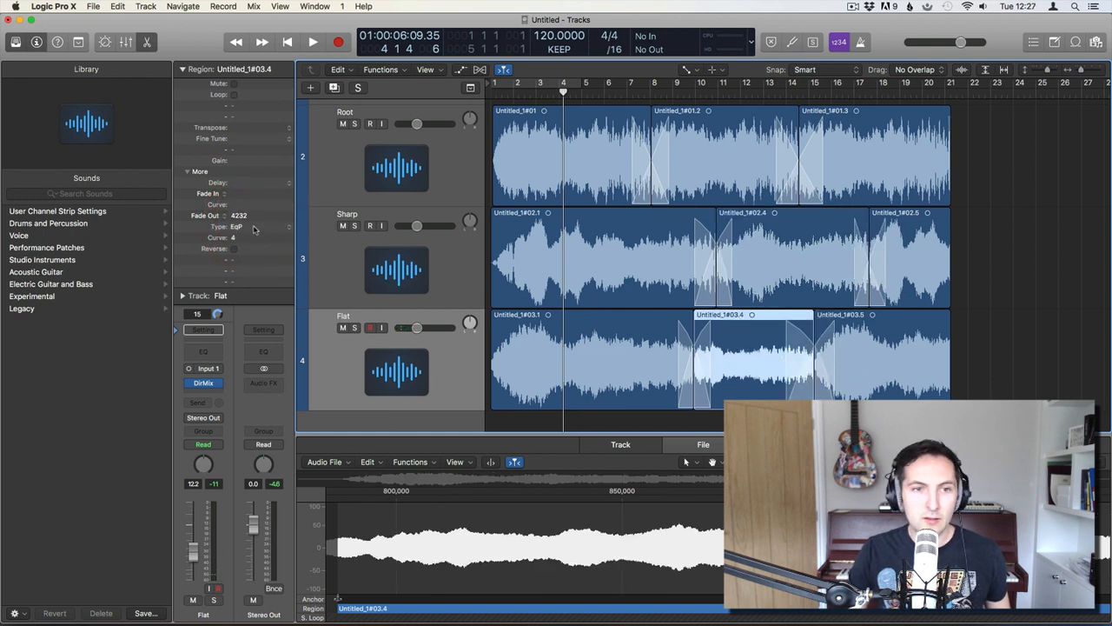
click(254, 227)
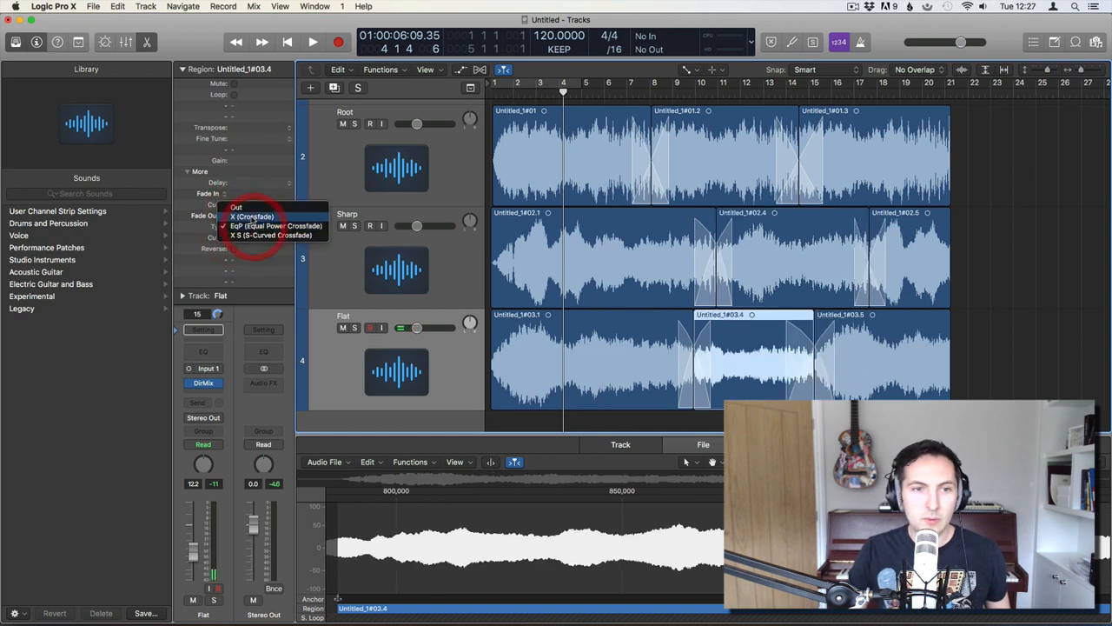
click(249, 215)
Draw a short fade-out at the end of the third Sharp and third Flat regions, and switch back to the Pointer tool
click(948, 295)
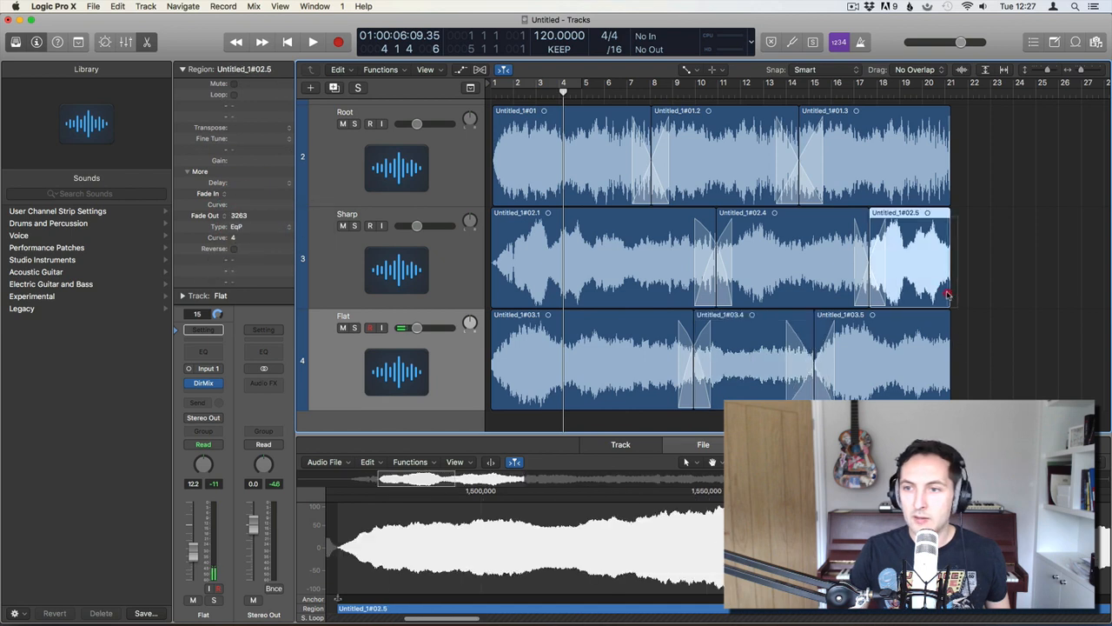
right_click(945, 361)
click(1014, 313)
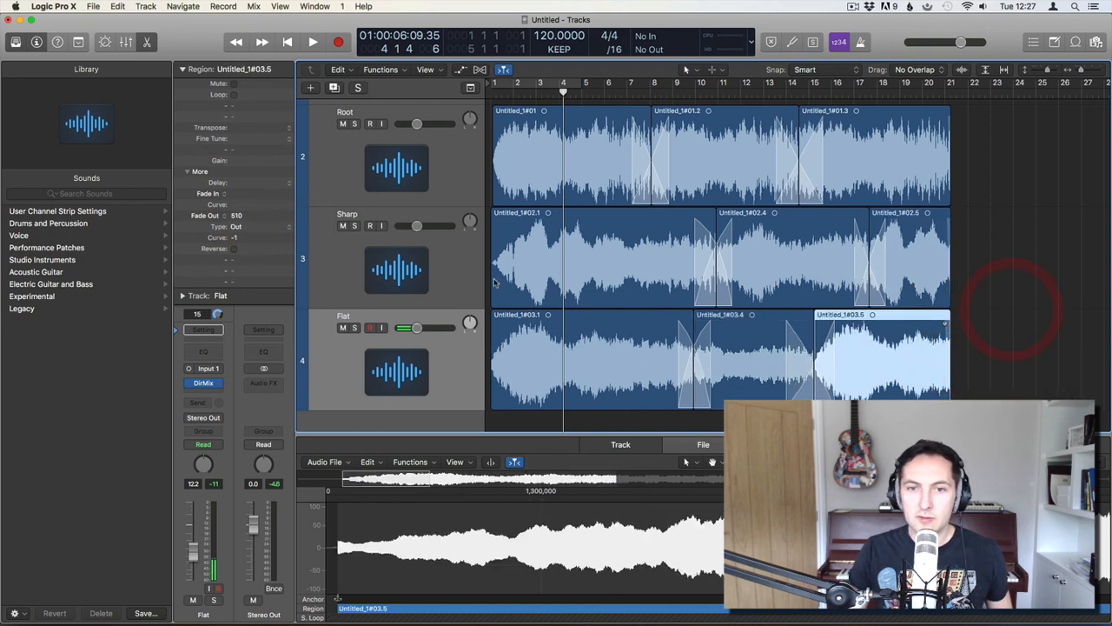
Add a short fade-in to the first Root, Sharp and Flat regions, using 32 on the Root region
click(516, 183)
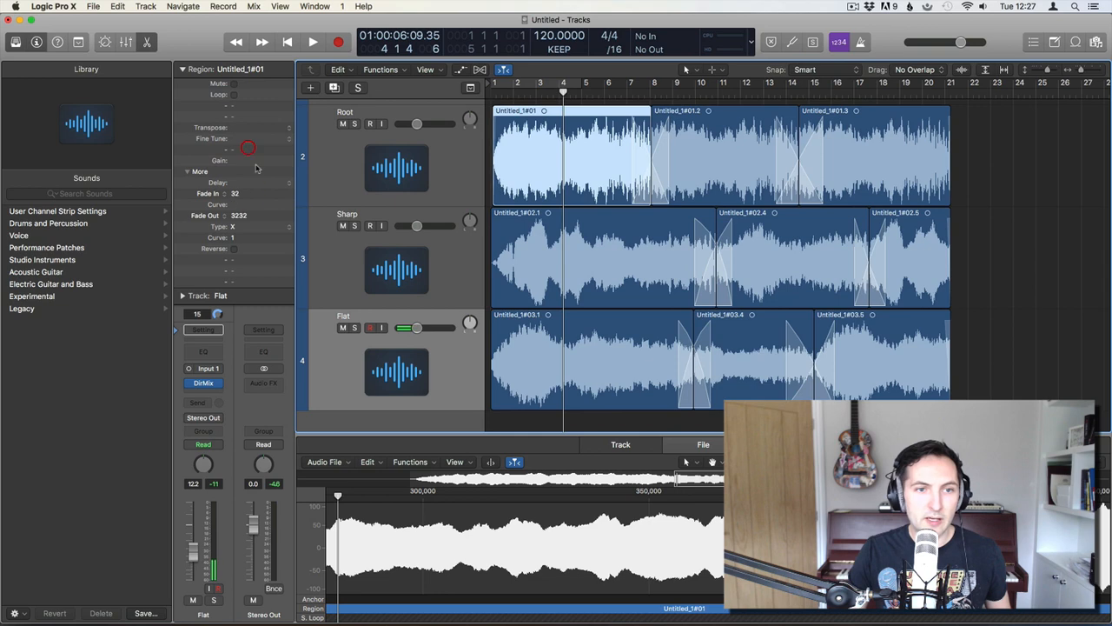
click(522, 248)
click(507, 334)
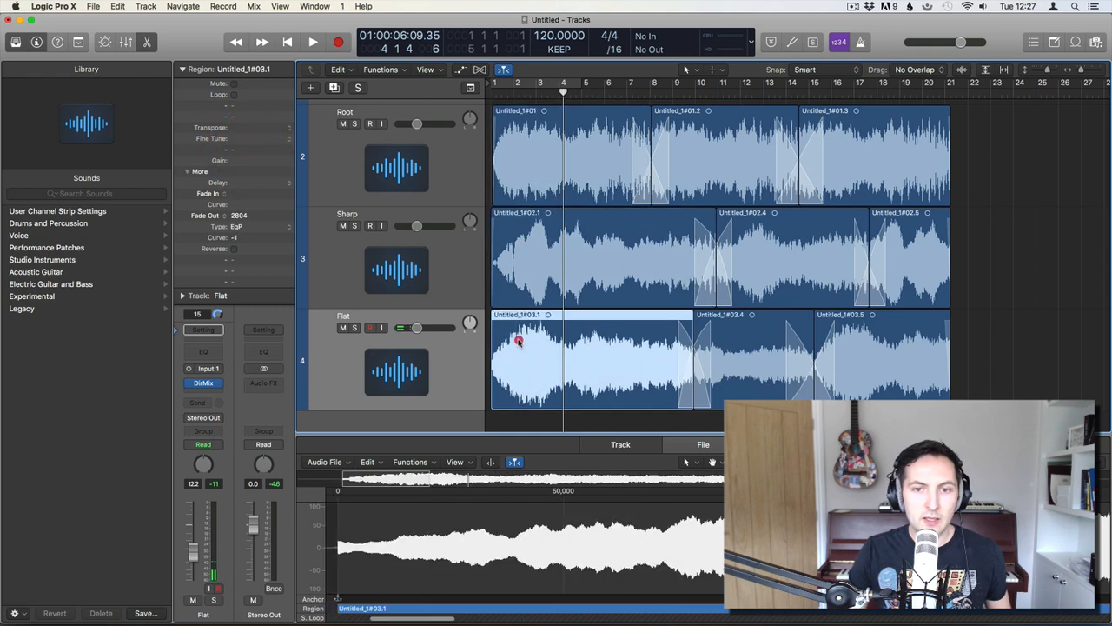
click(244, 195)
click(953, 195)
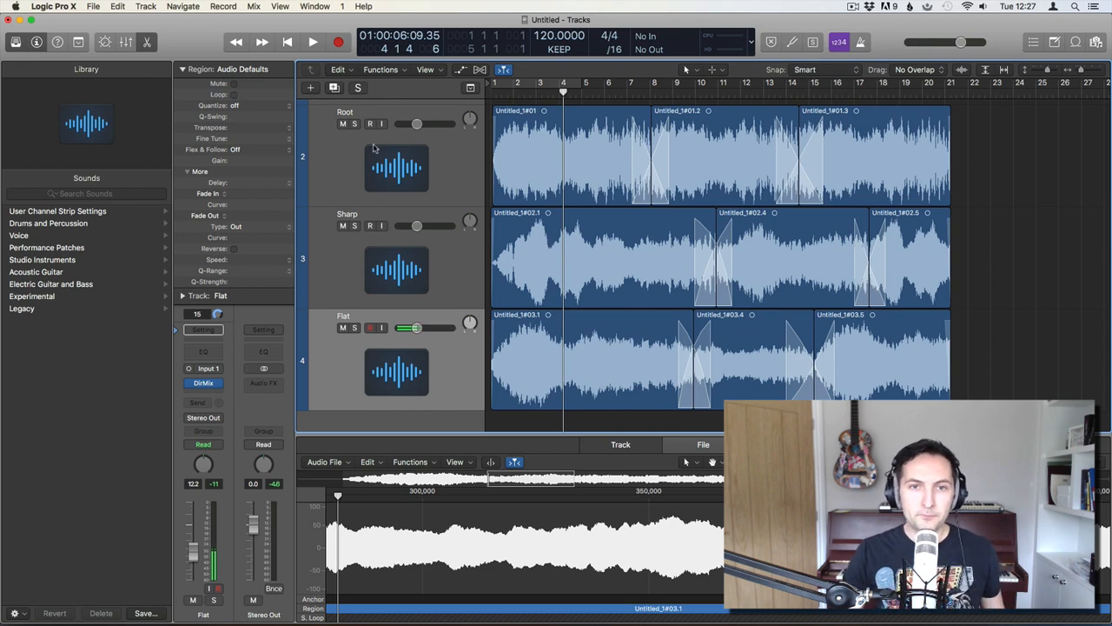
Bounce all nine Root, Sharp and Flat regions in place to a new track named A3, muting the source regions
shift+click(415, 167)
right_click(532, 129)
click(582, 134)
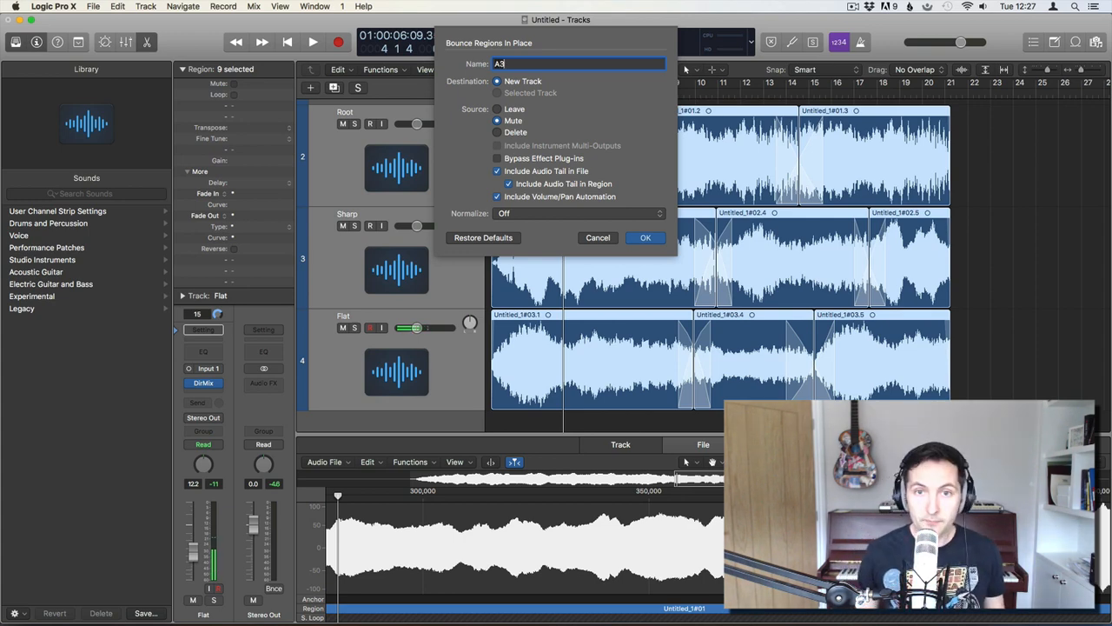
key(Return)
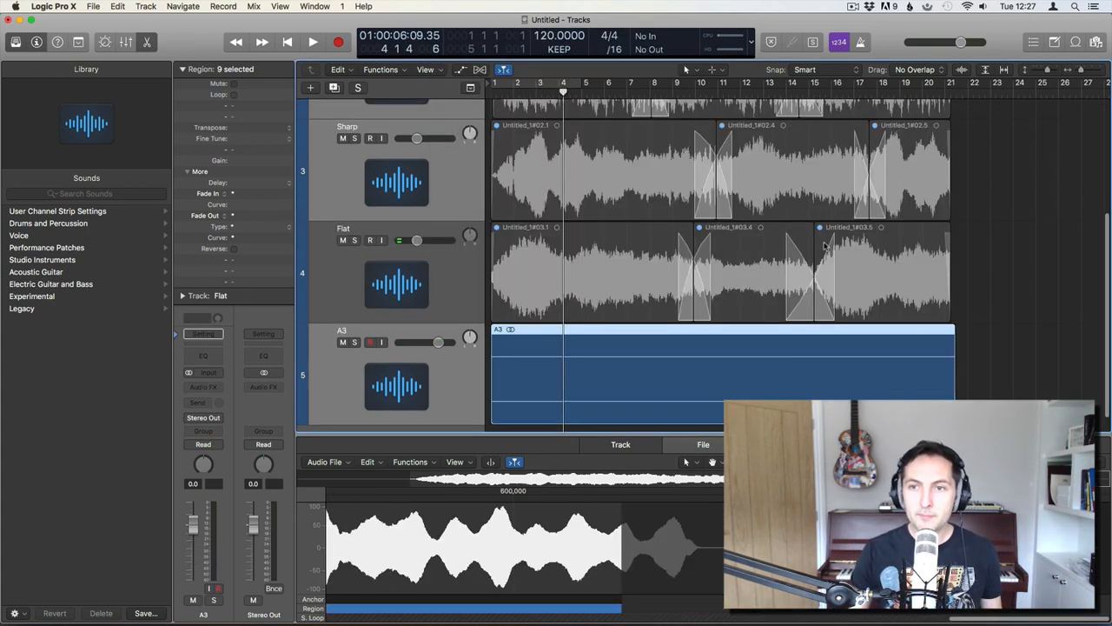
Play a short passage of the bounced A3 track from bar 4 to hear the combined sound
scroll(556, 329, up, 1)
scroll(439, 324, down, 3)
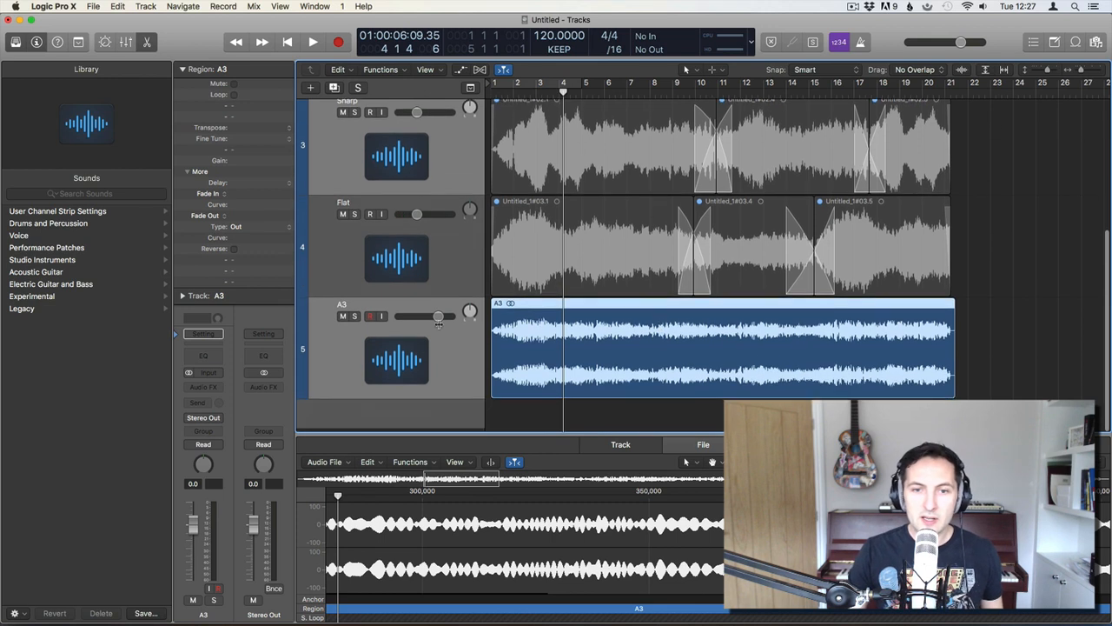
key(space)
click(369, 360)
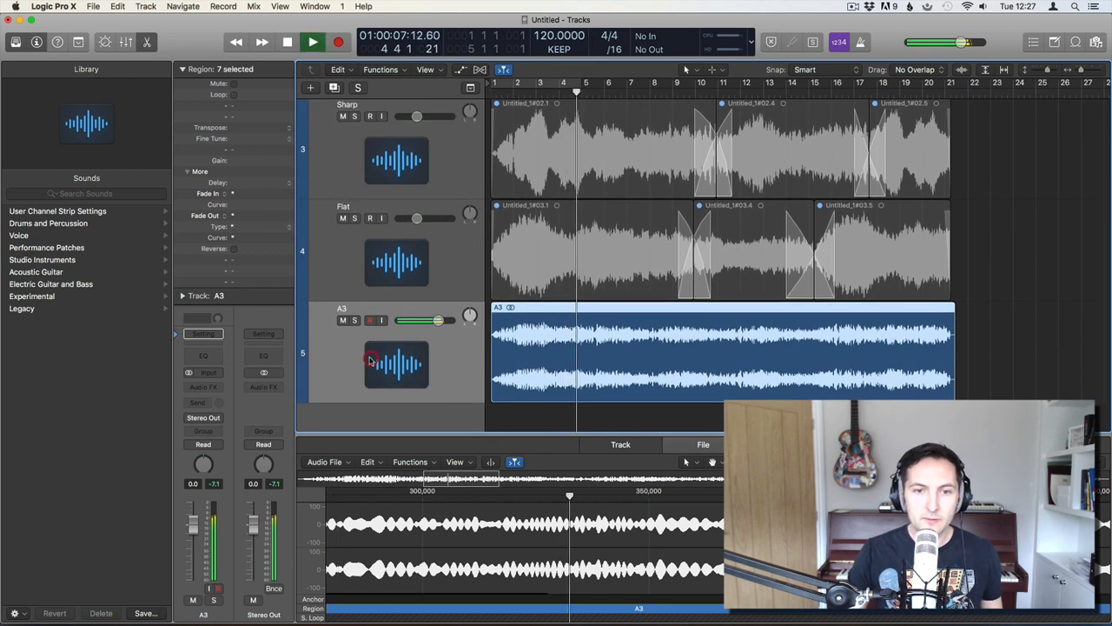
key(space)
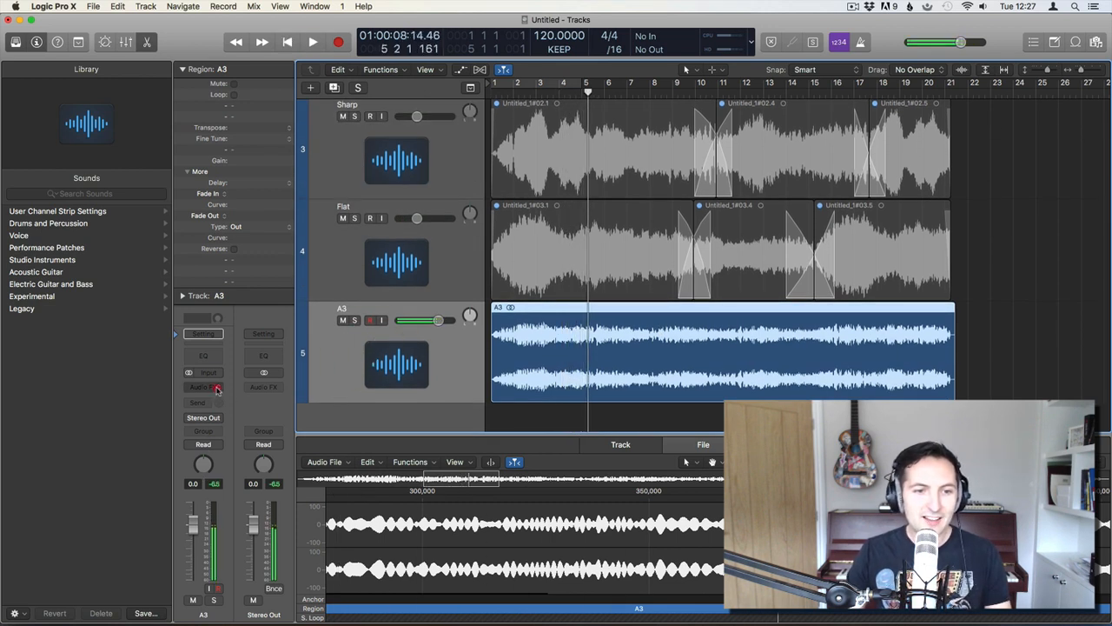
Insert the Altiverb 7 reverb from Audio Ease on the A3 track
click(217, 389)
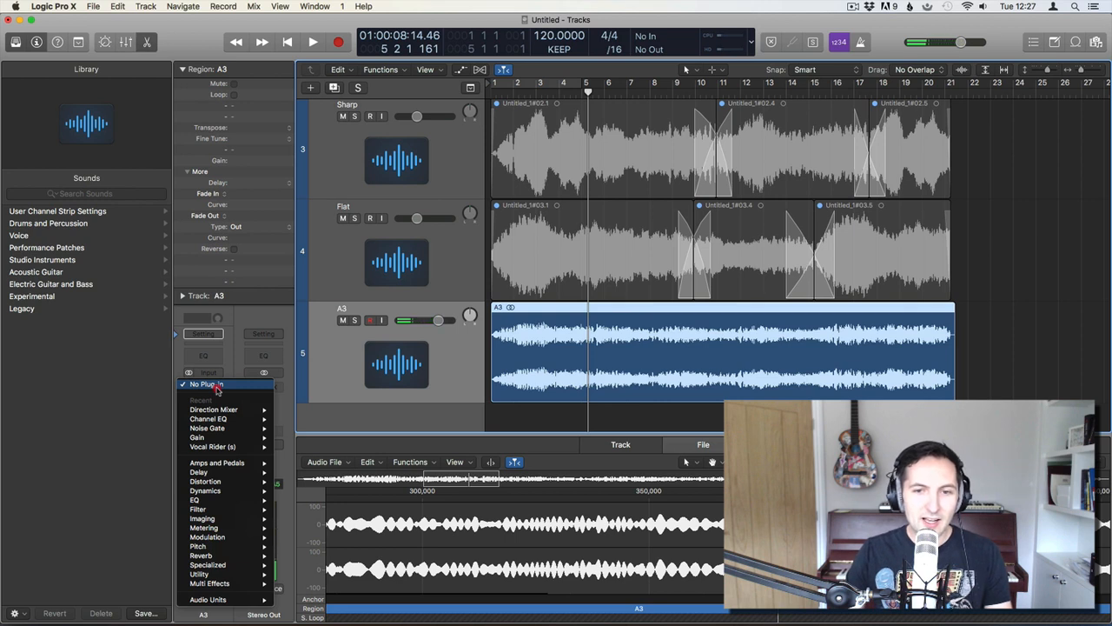
click(297, 328)
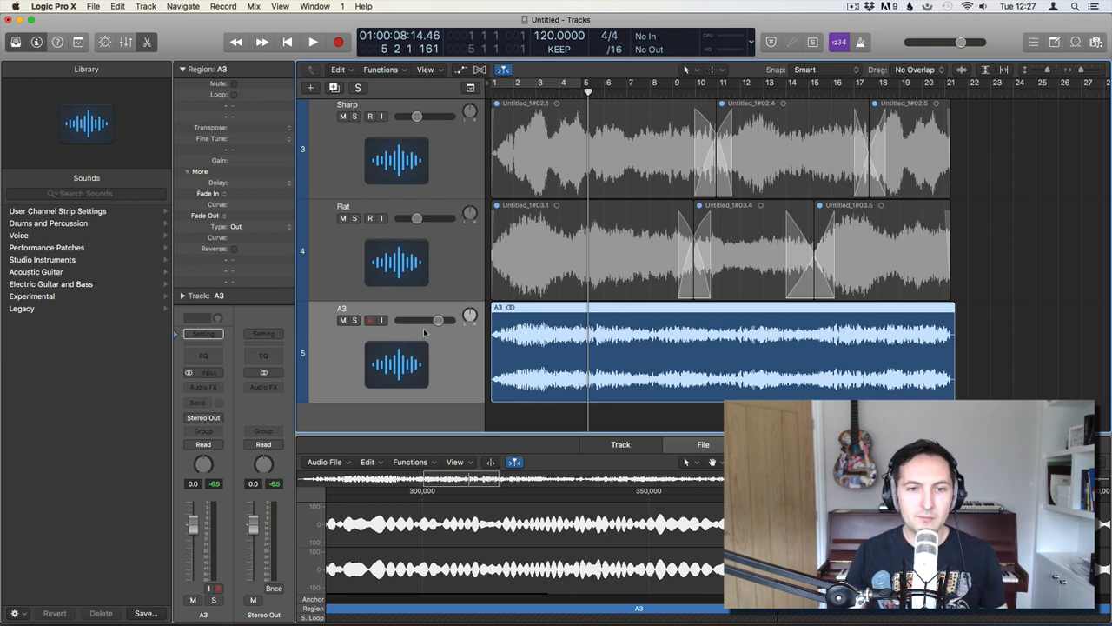
click(215, 386)
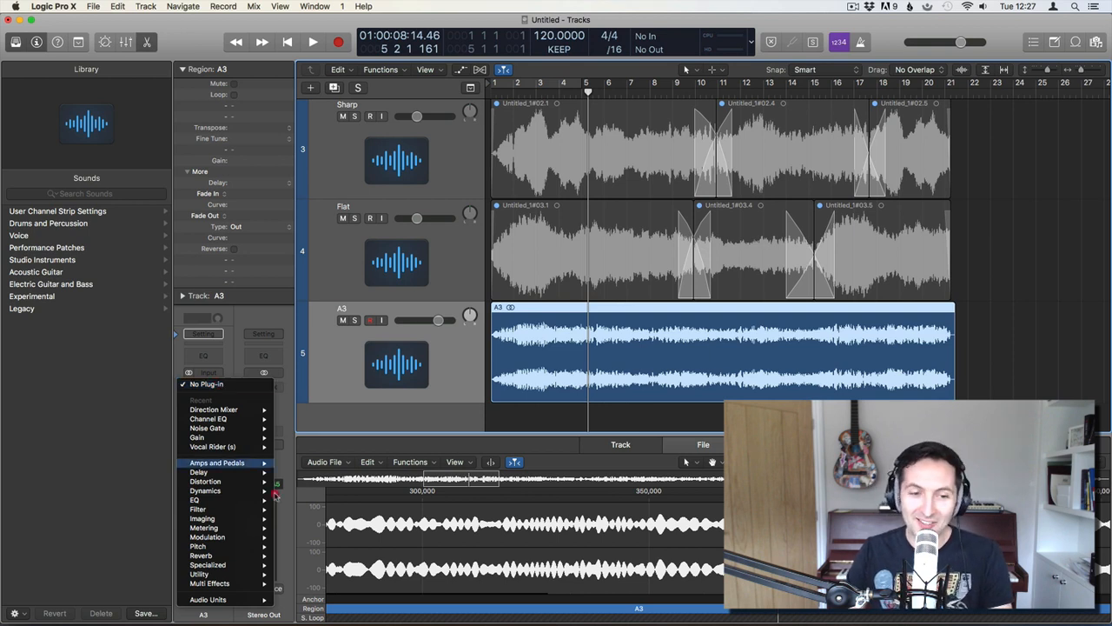
mouse_move(249, 598)
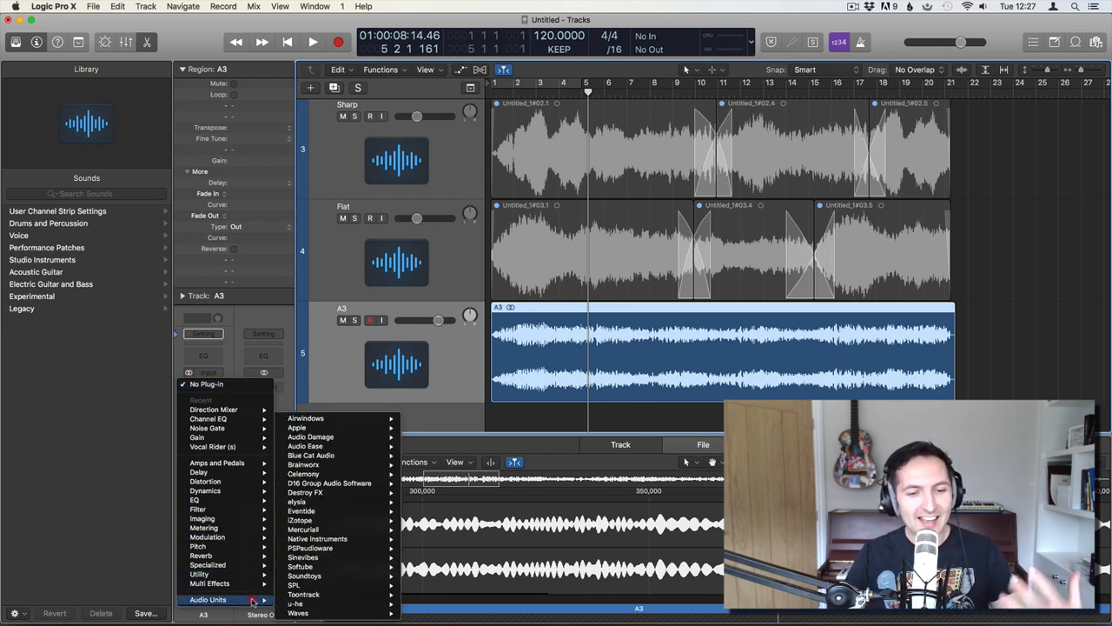
mouse_move(335, 456)
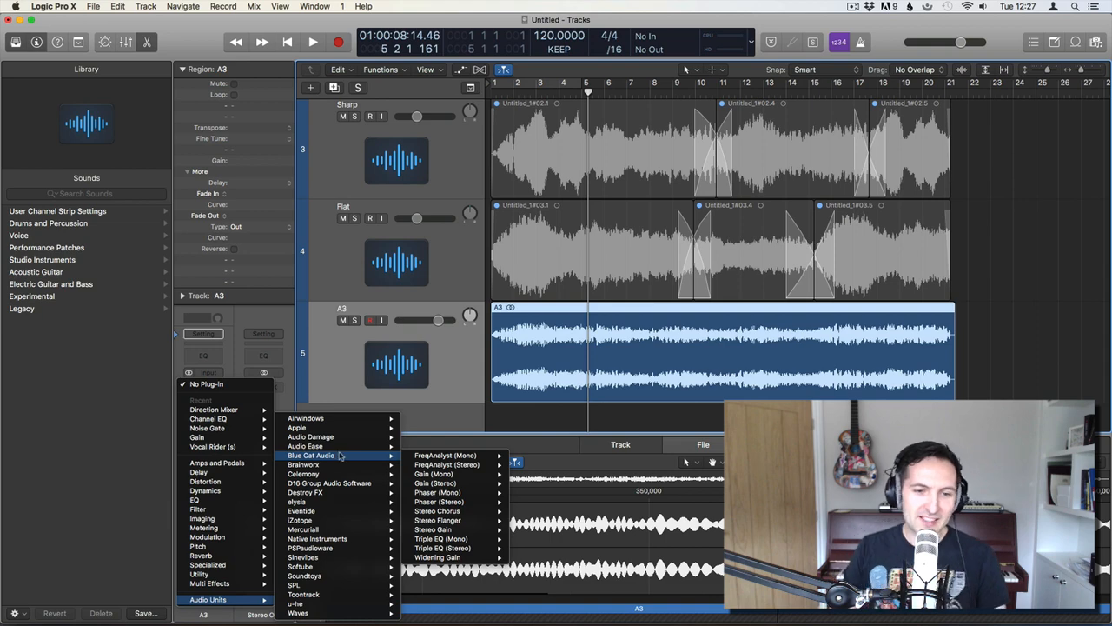
click(323, 459)
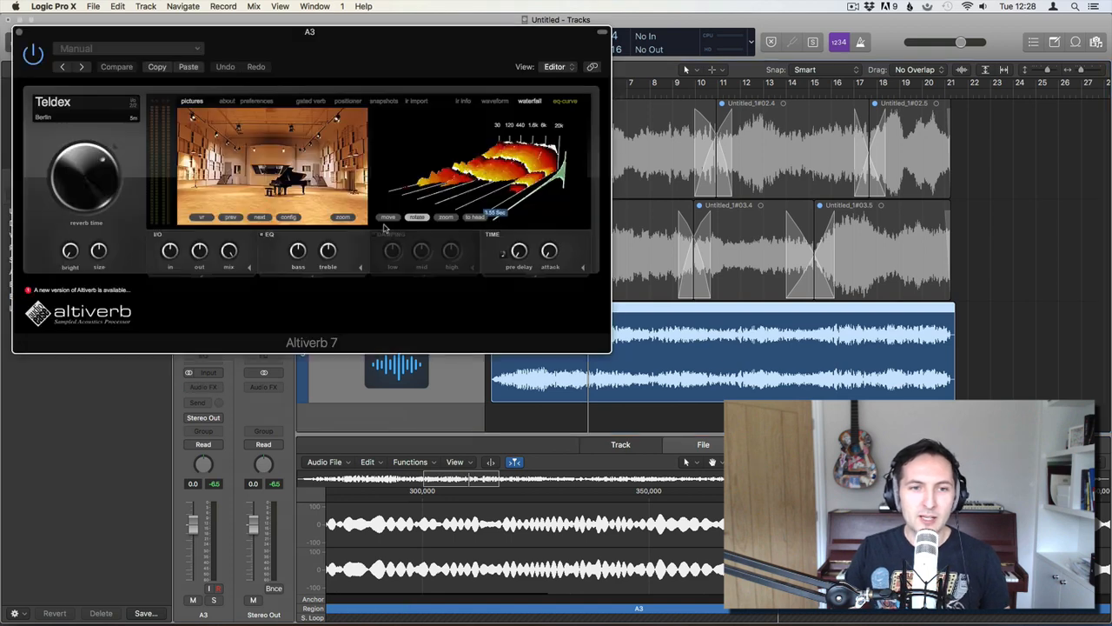
Load the Long tails preset 153 - 10 sec - Notre Dame Chartres in Altiverb and play the A3 track through it
click(116, 48)
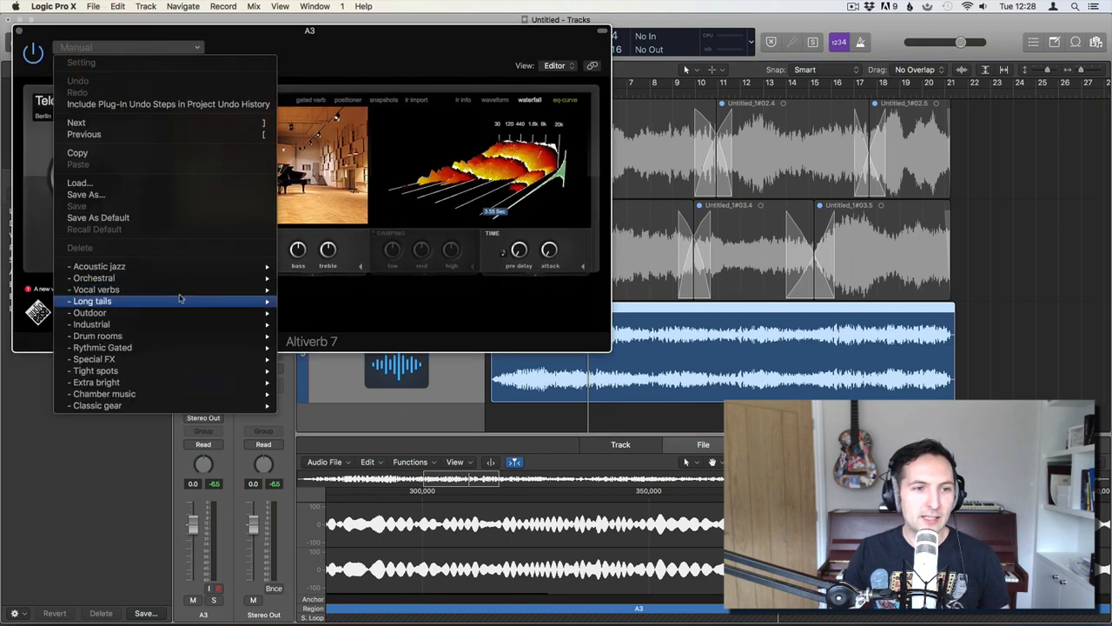
mouse_move(153, 301)
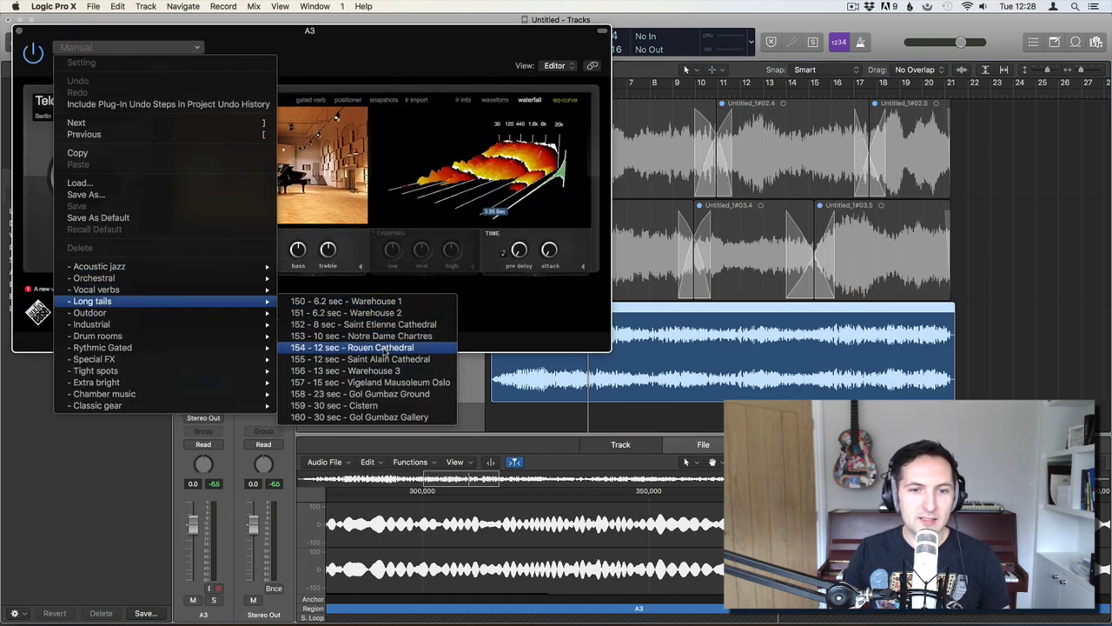
click(402, 336)
key(space)
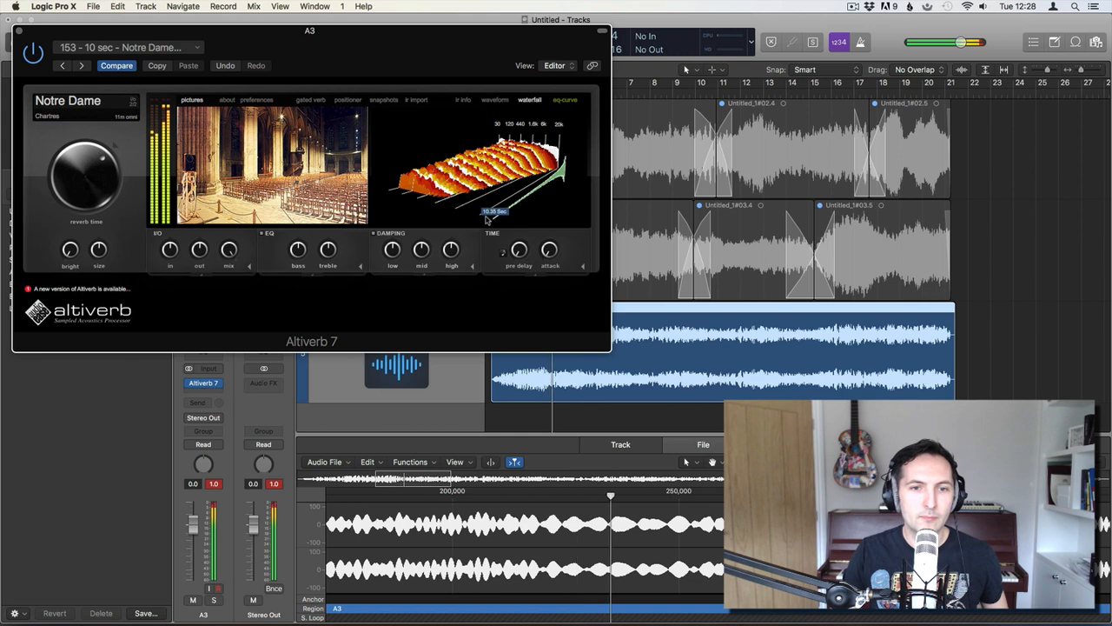
Close the reverb window and lower the A3 track's volume to -5.4 dB during playback, resetting the peak level display
click(18, 31)
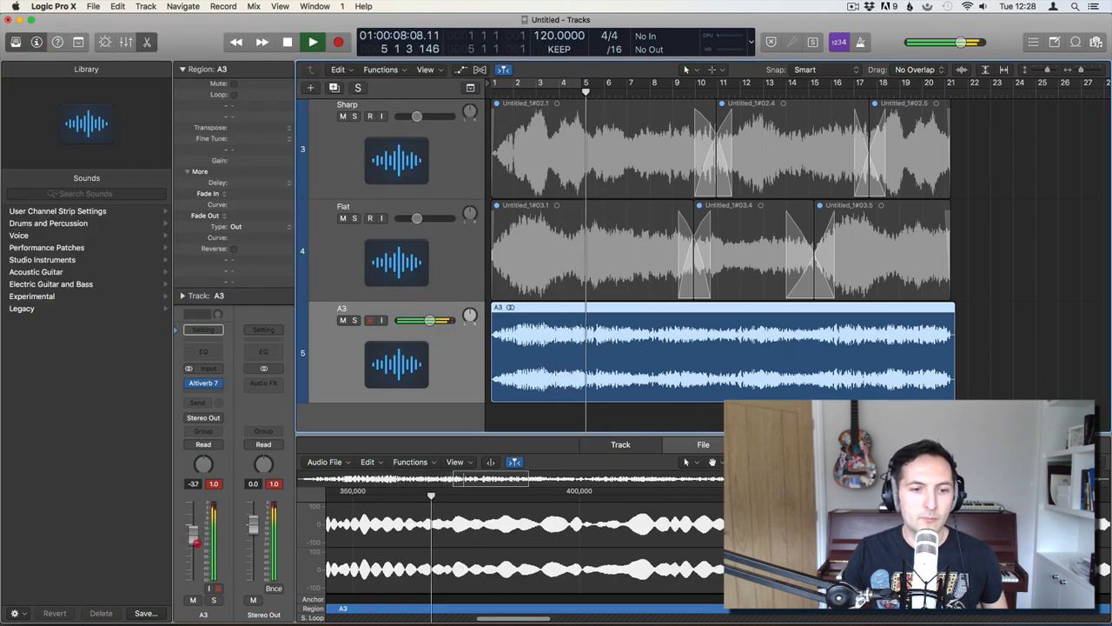
drag(193, 525, 192, 537)
click(215, 484)
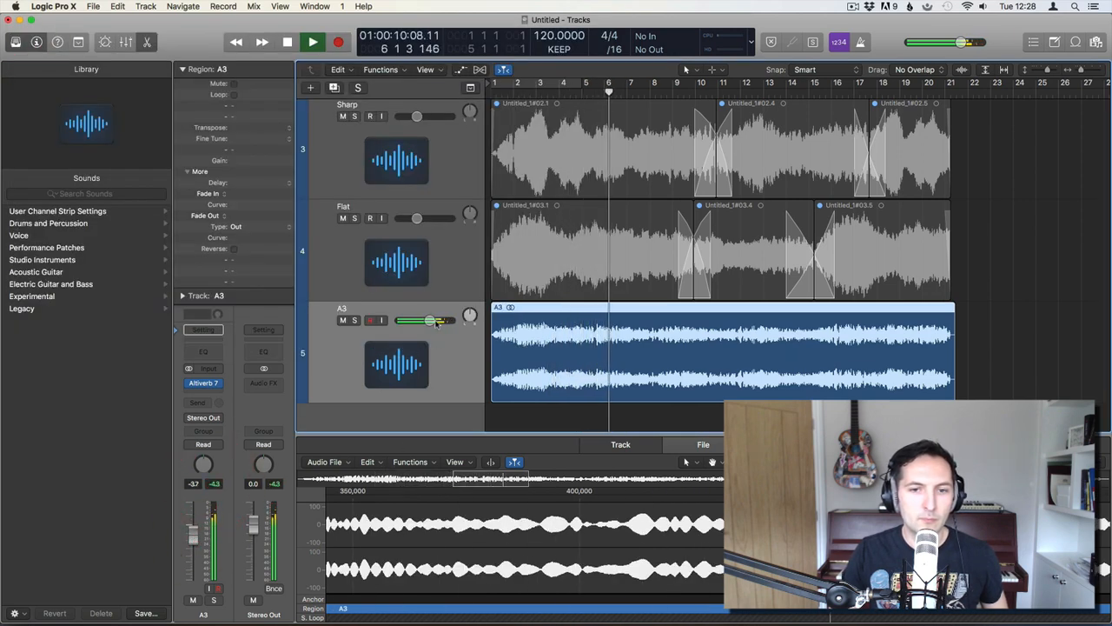
drag(193, 535, 193, 545)
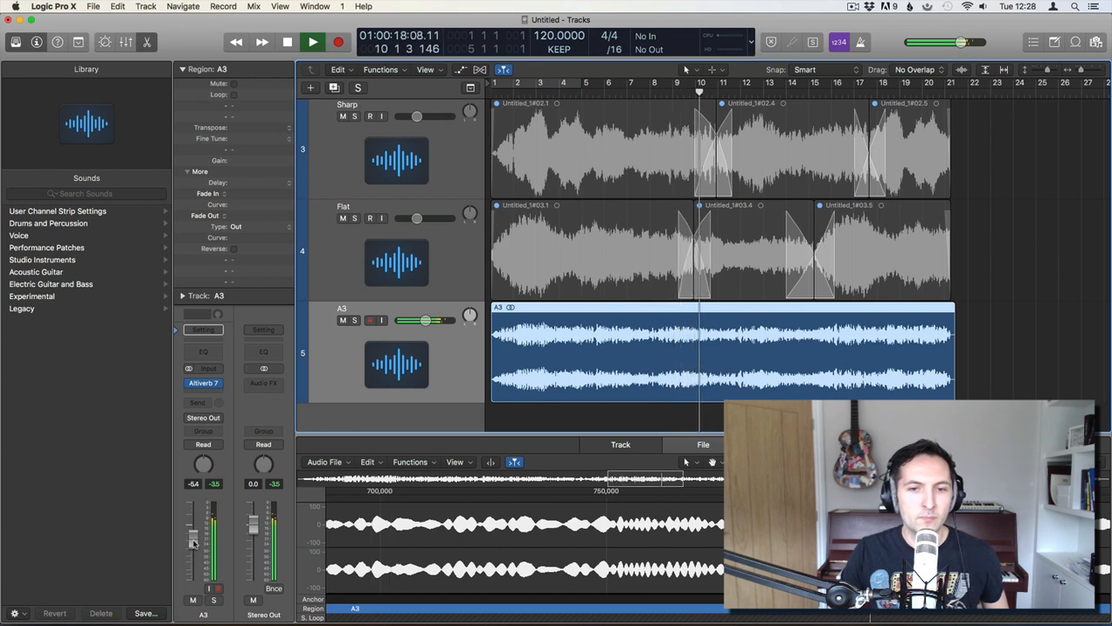
click(559, 414)
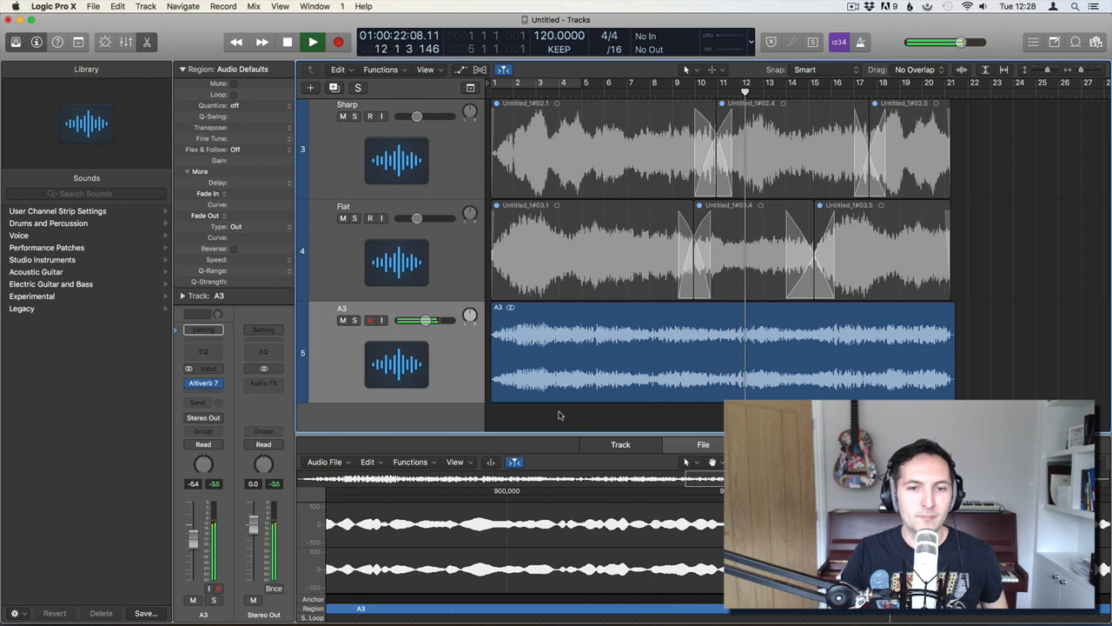
Play the end of the A3 region from bar 20 to hear the reverb tail ring out
key(space)
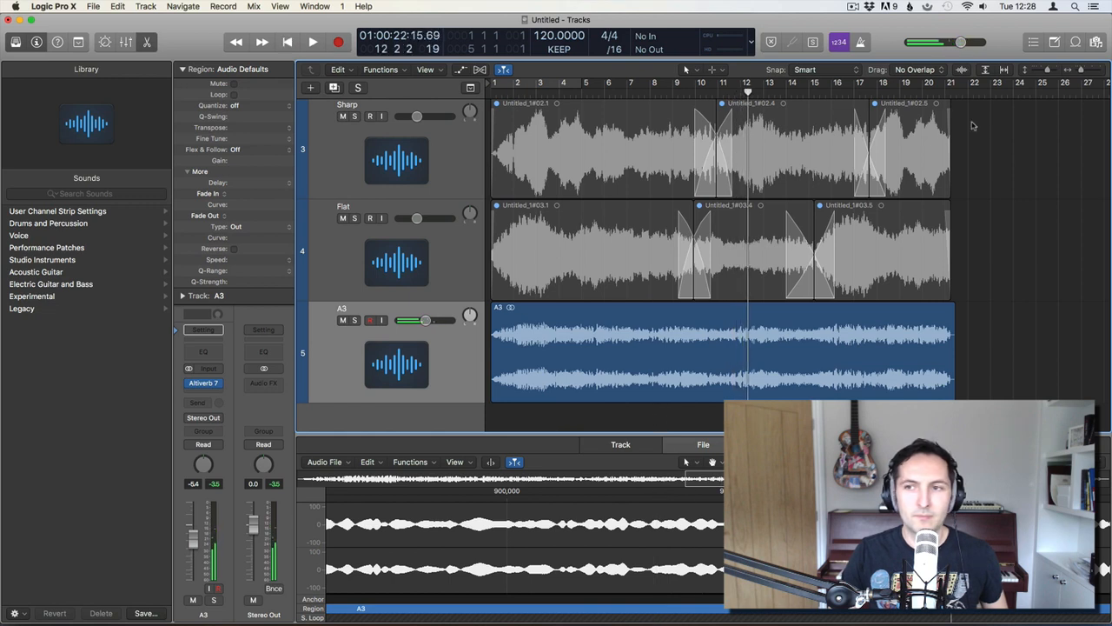
double_click(941, 93)
key(space)
click(925, 90)
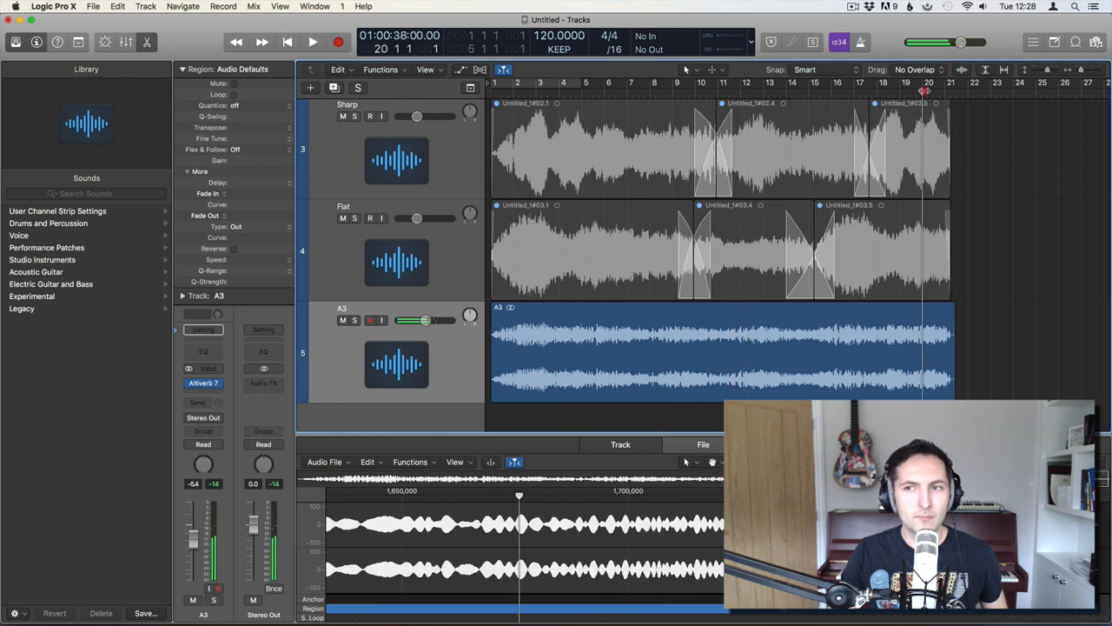
key(space)
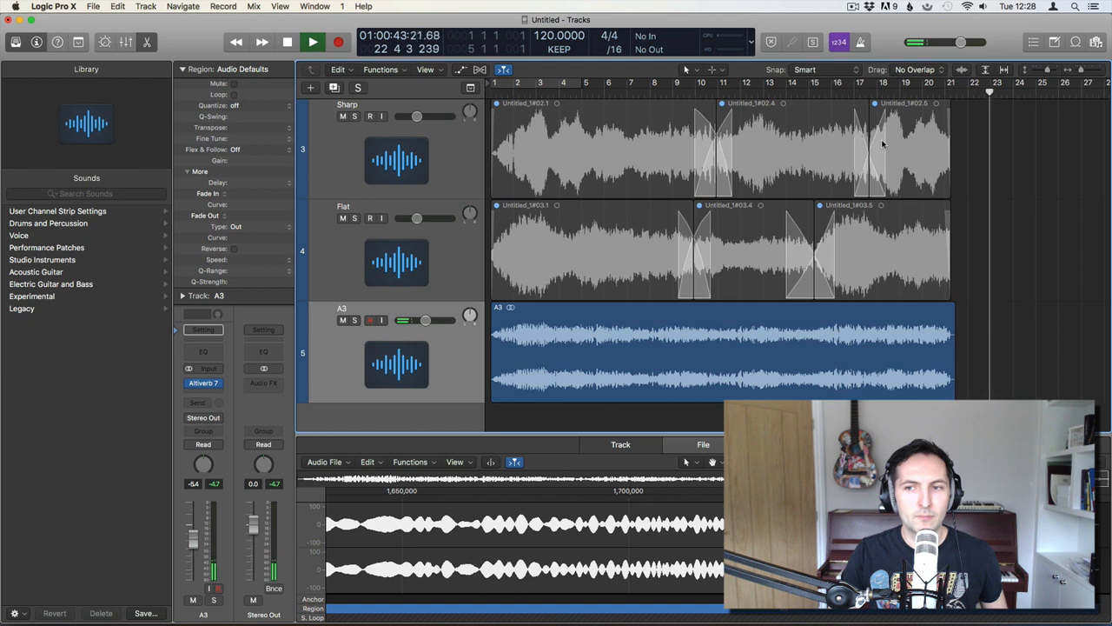
key(space)
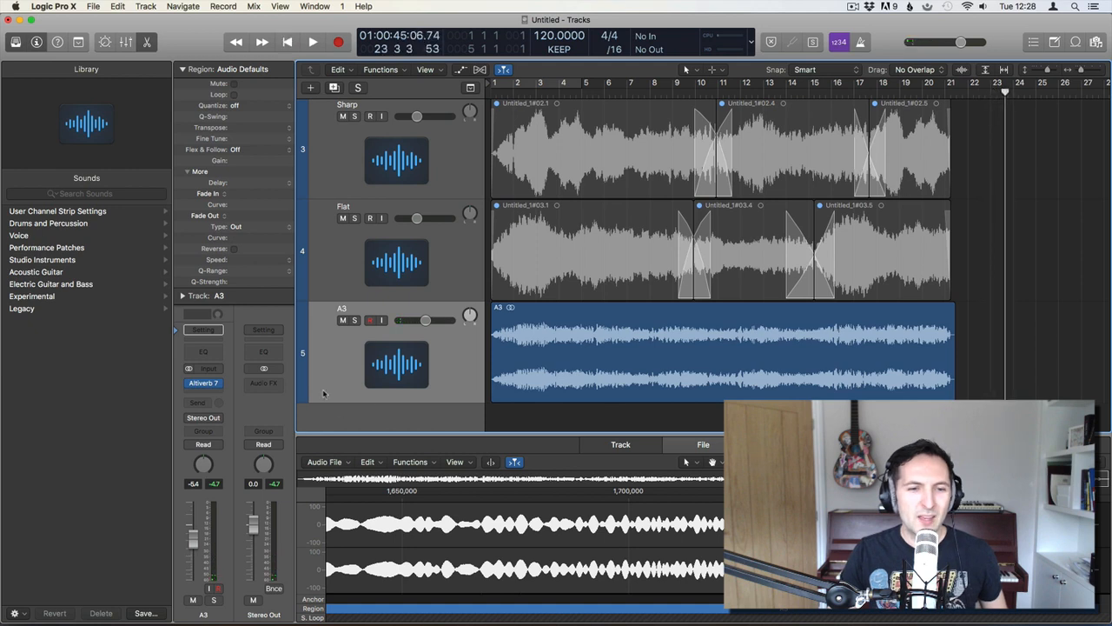
Bypass Altiverb 7 and remove it from the A3 track
click(190, 385)
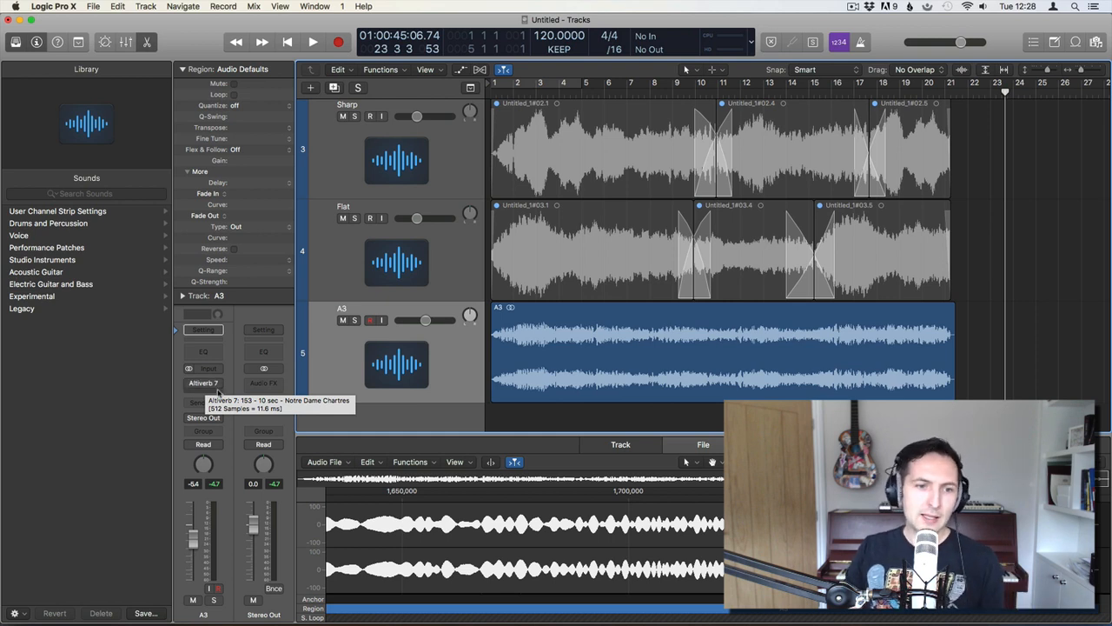
click(217, 383)
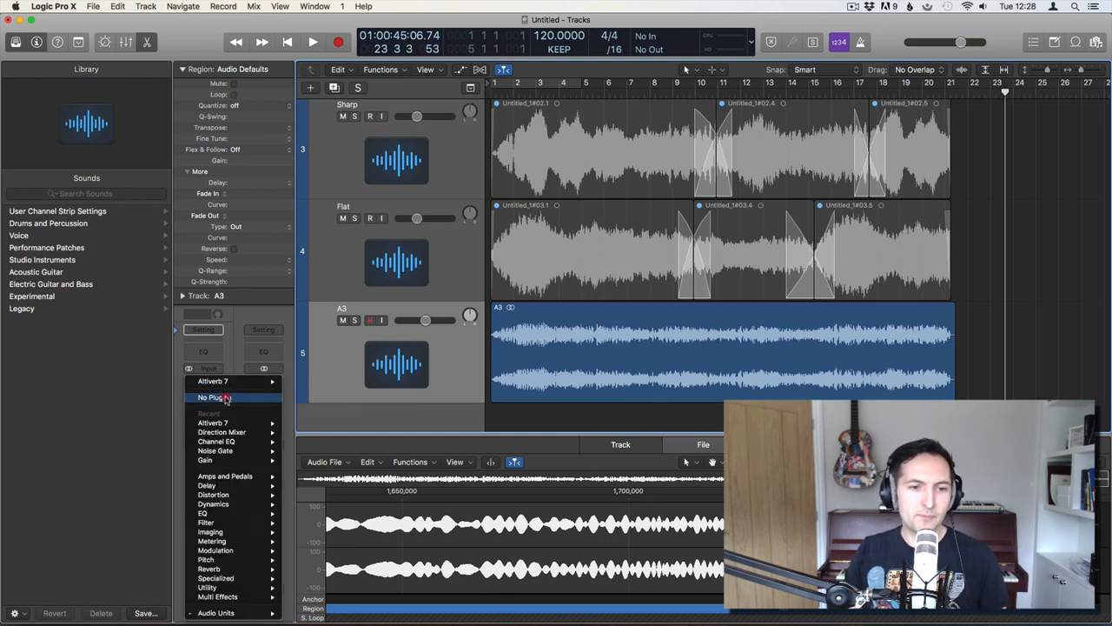
click(225, 399)
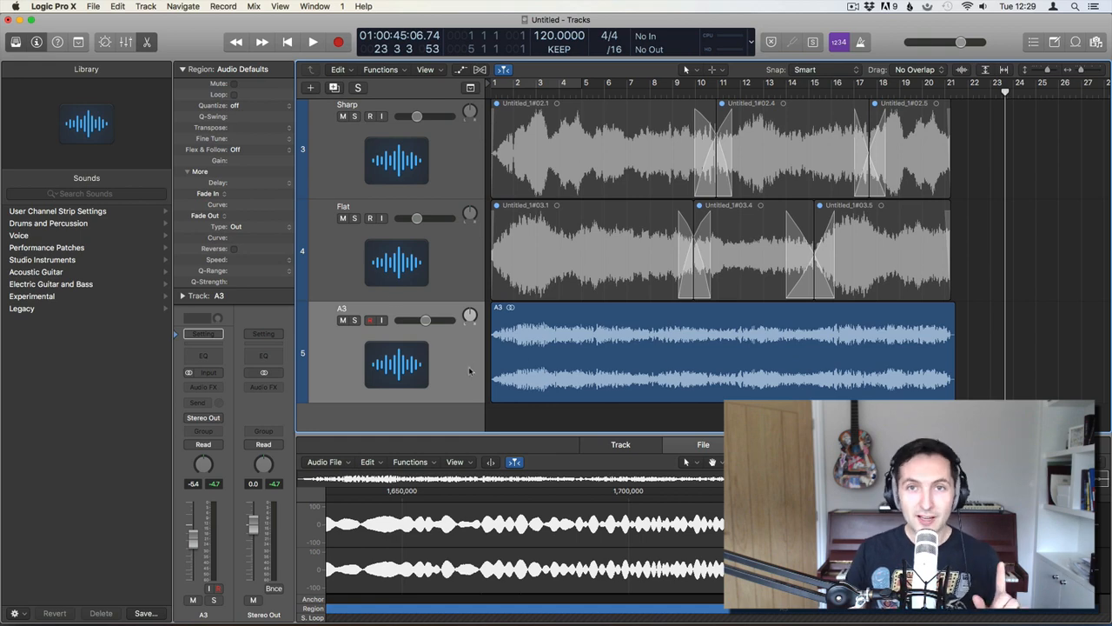
Play the dry A3 track from the start of the project
key(Return)
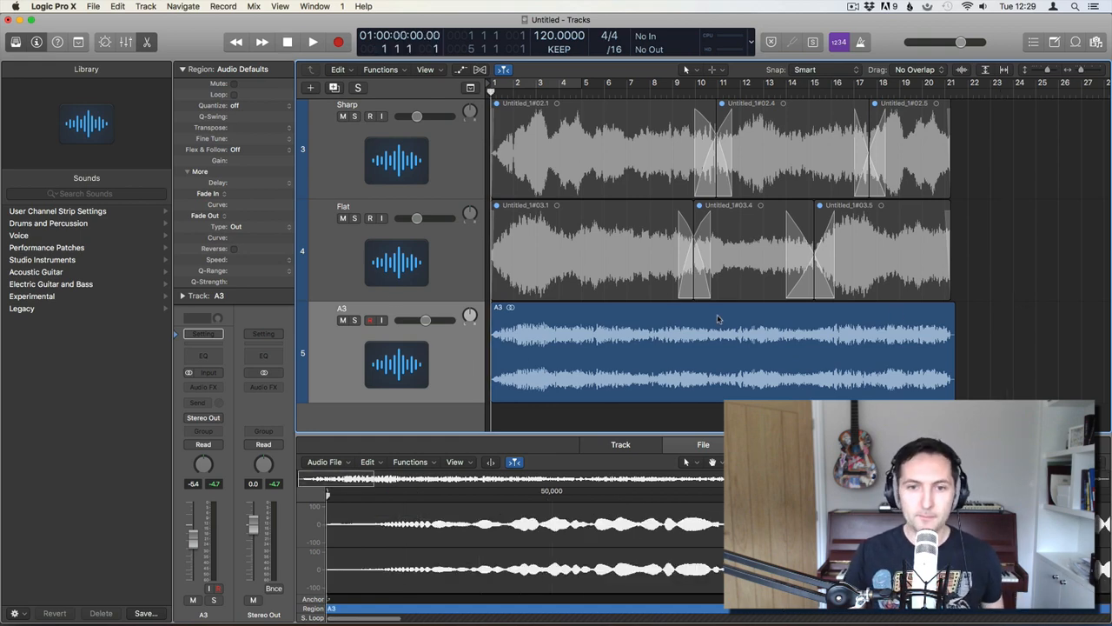
key(space)
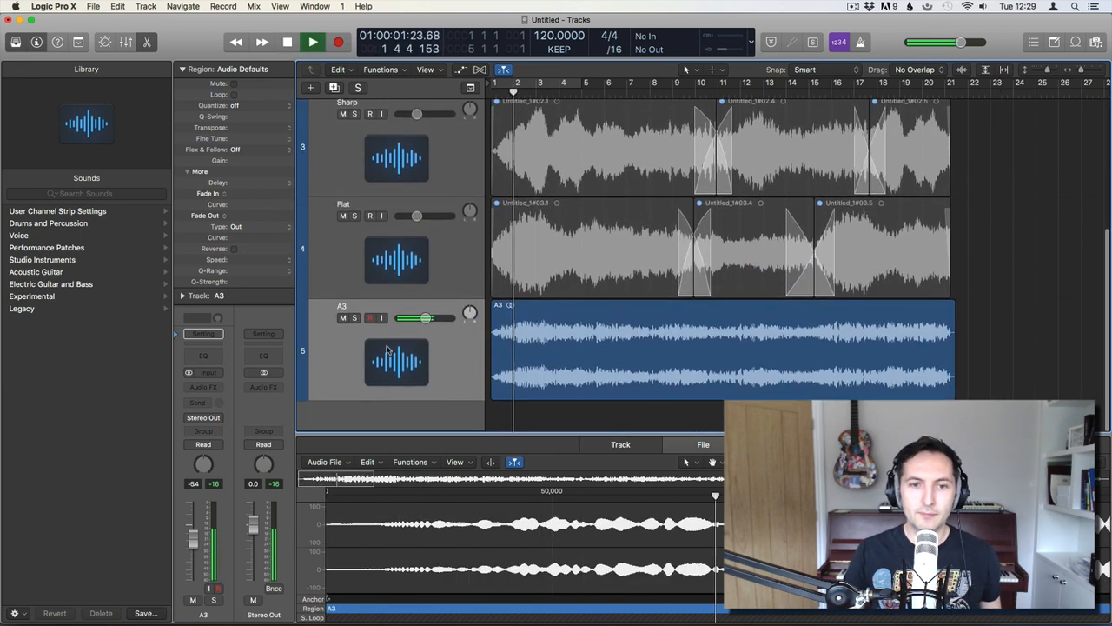
Stop playback, mute the A3 track, select the Audio 1 track and return the playhead to the project start
click(386, 346)
key(space)
scroll(409, 238, up, 5)
scroll(395, 309, down, 4)
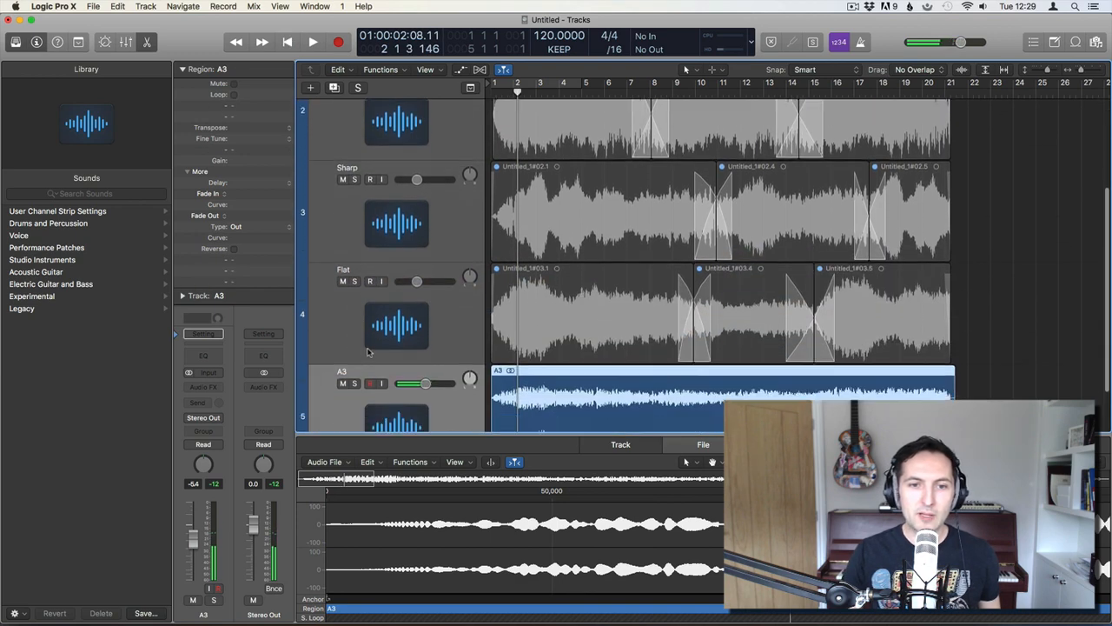
click(344, 384)
scroll(374, 261, up, 4)
click(388, 150)
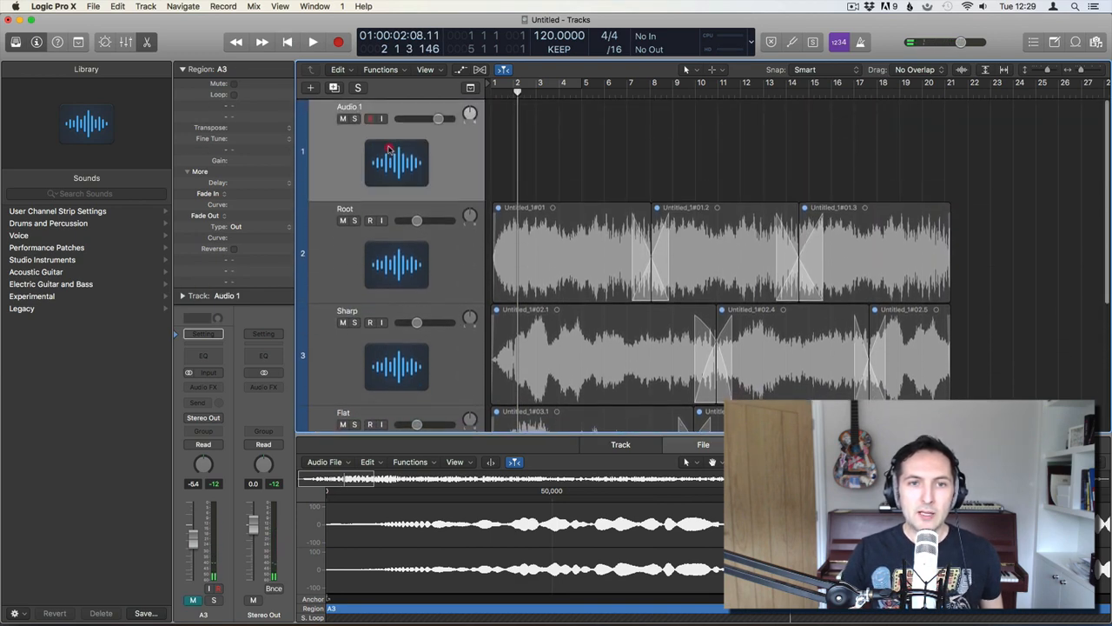
key(Return)
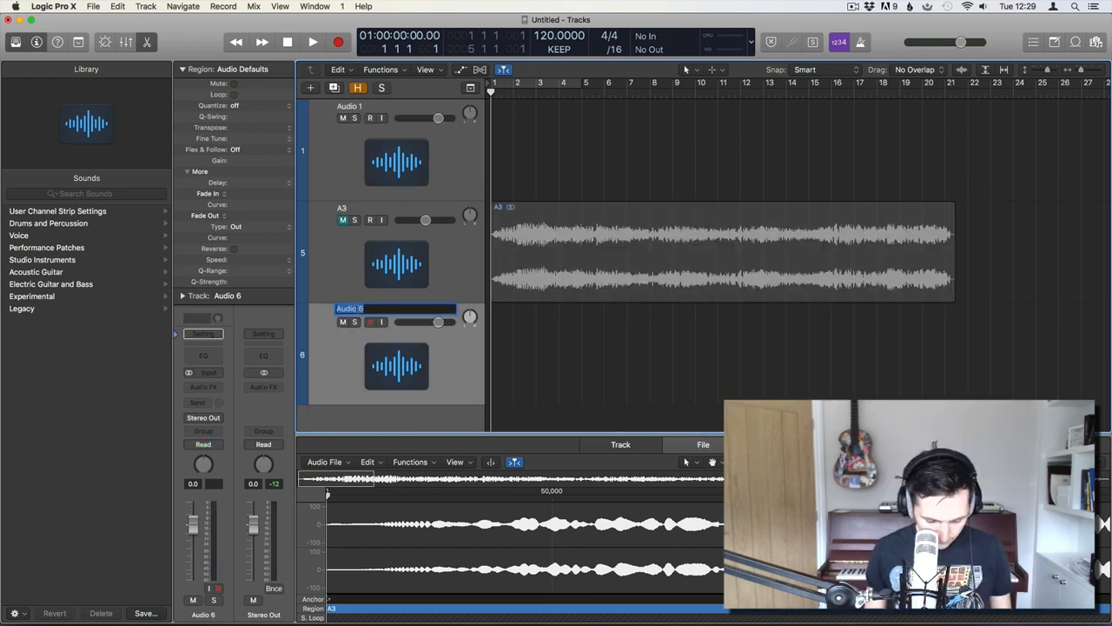
Name the new audio track below A3 "E4 Root"
text(E4)
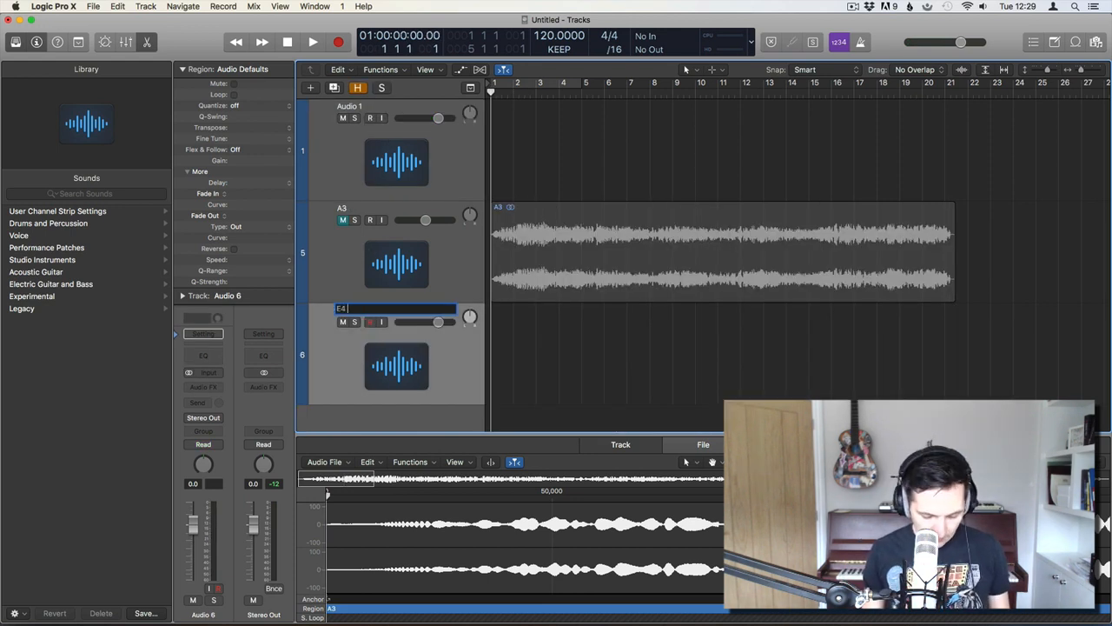
text( Root)
key(Return)
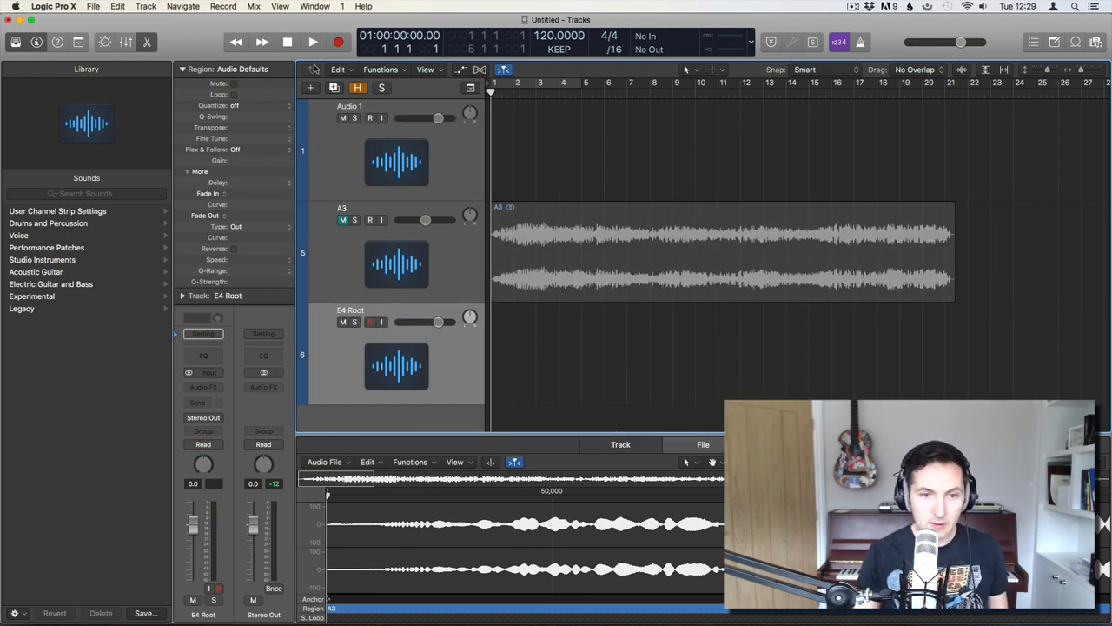
Add another audio track below E4 Root and name it "E4 Sharp"
double_click(392, 413)
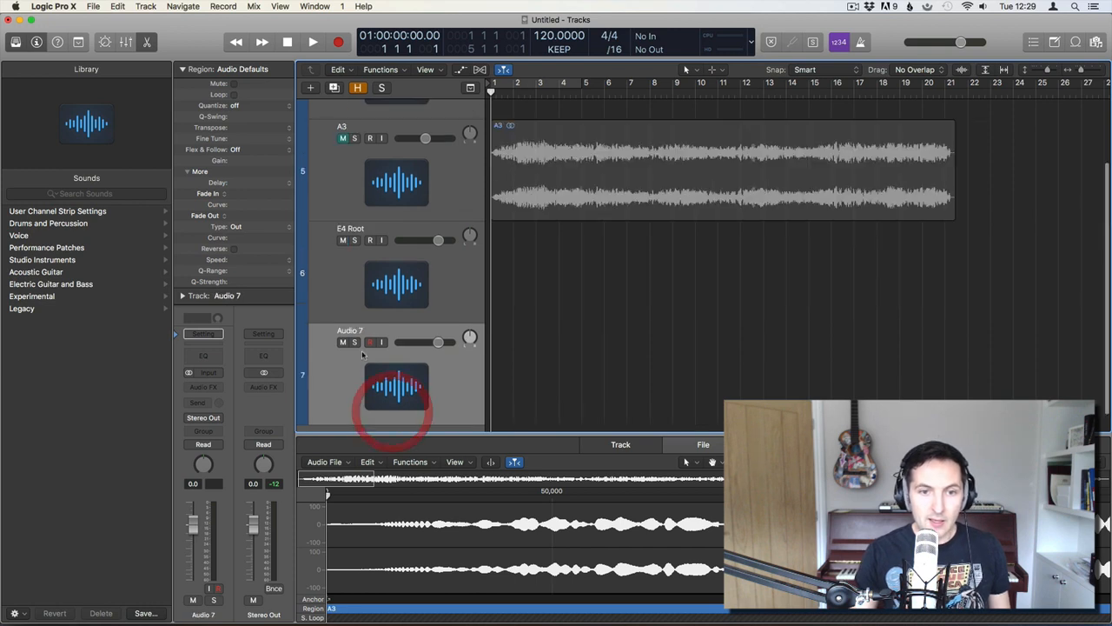
double_click(350, 328)
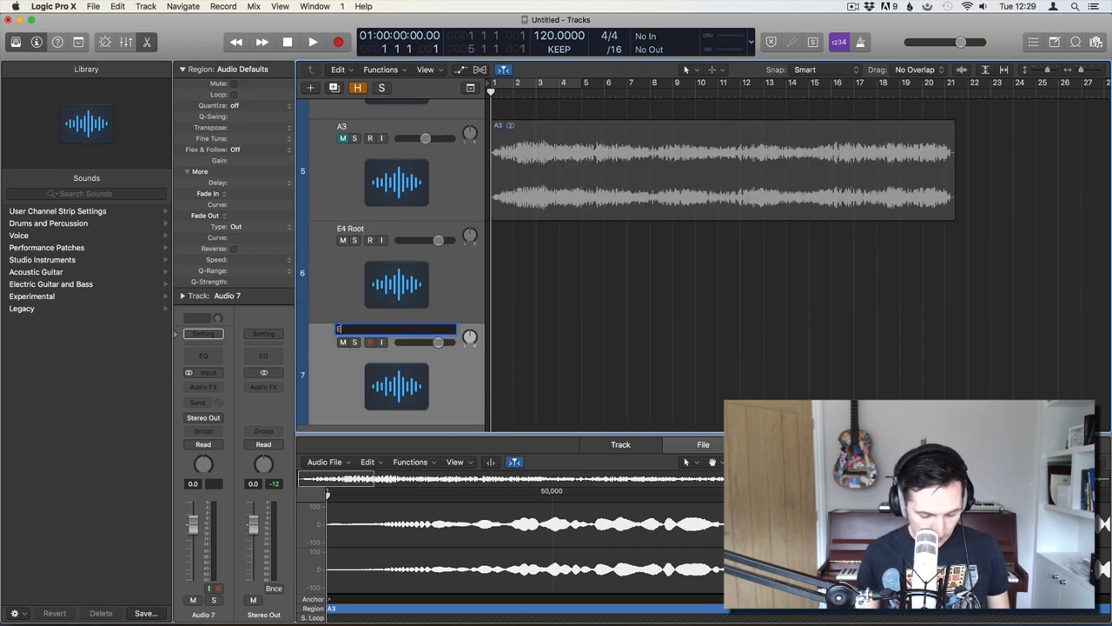
key(Return)
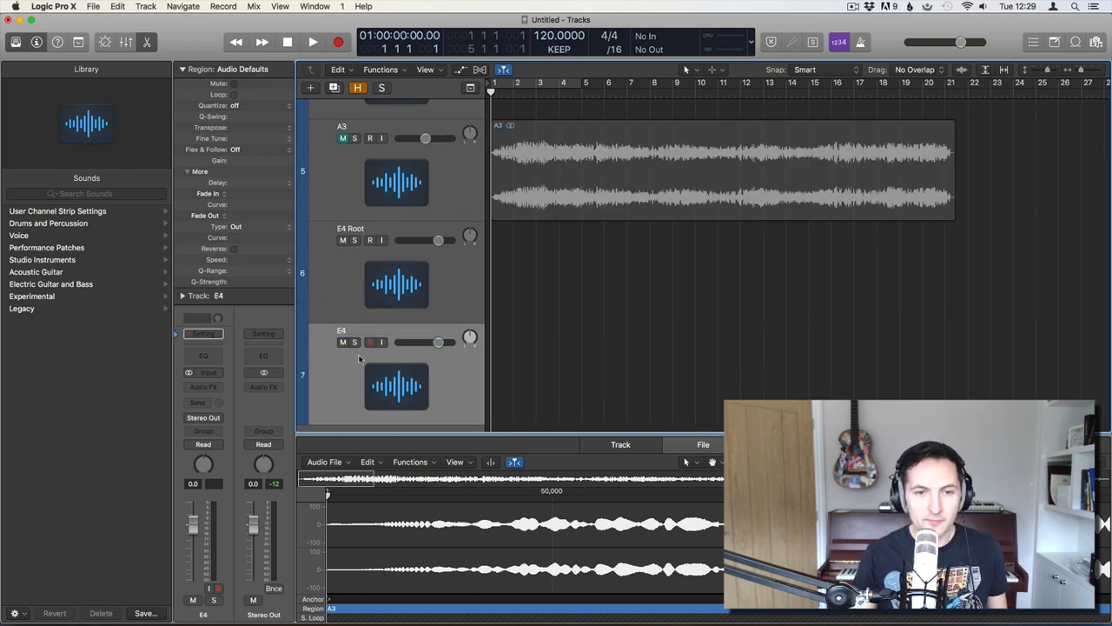
double_click(340, 331)
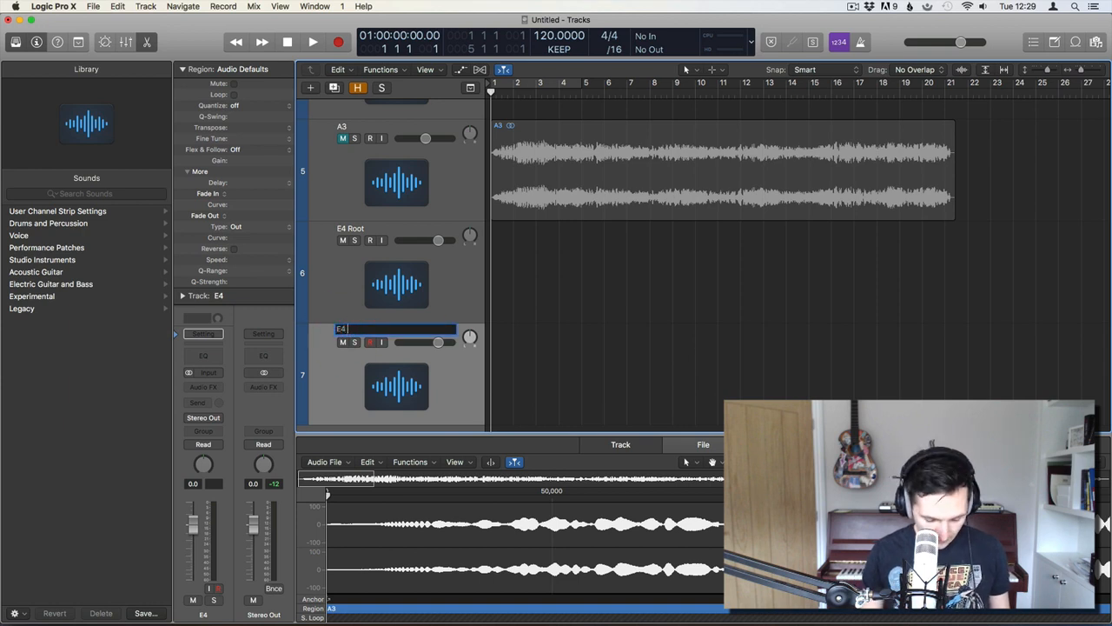
text(Sharp)
key(Return)
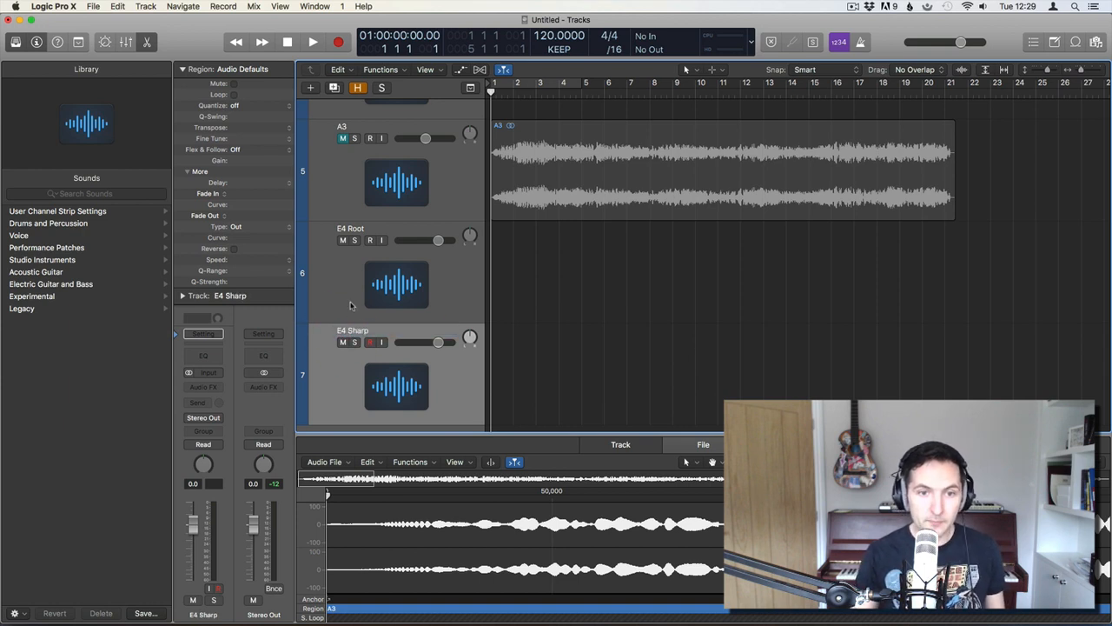
Add a further audio track below E4 Sharp and name it "E4 Flat"
scroll(351, 308, down, 1)
double_click(385, 424)
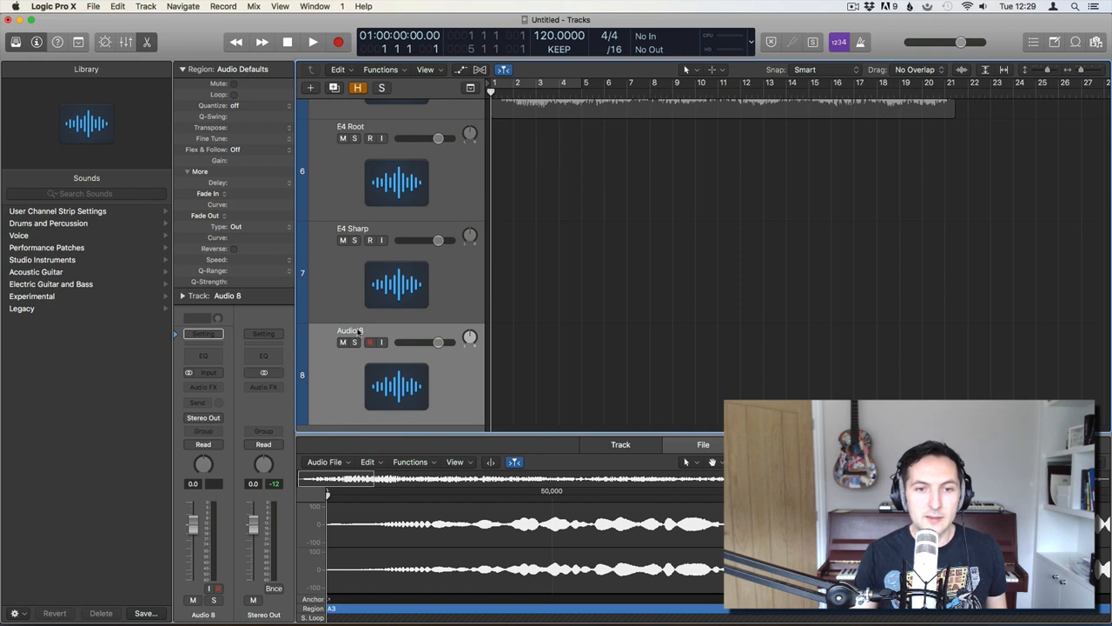
double_click(356, 330)
text(E4 Flat)
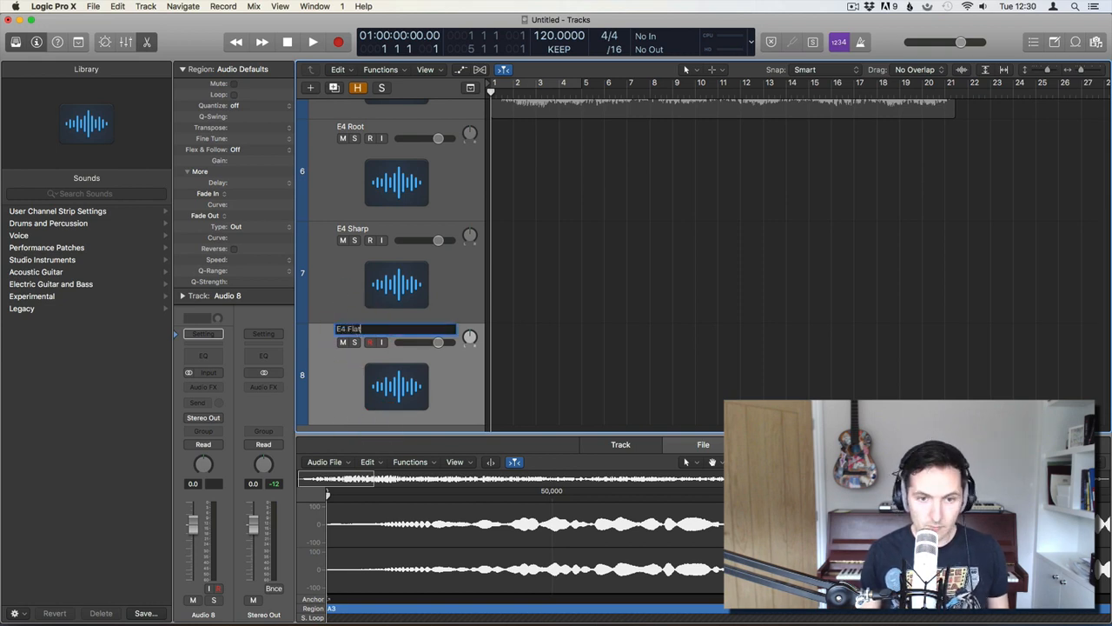
key(Return)
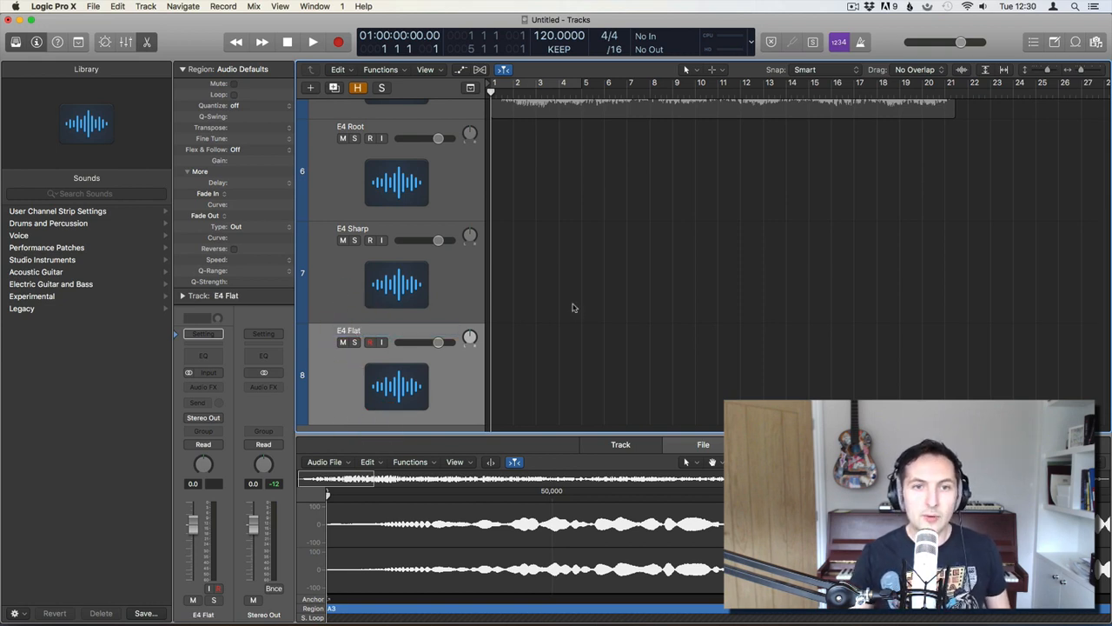
Record a new take on the Audio 1 track, muting the E4 Sharp track while recording
scroll(555, 165, up, 5)
click(451, 157)
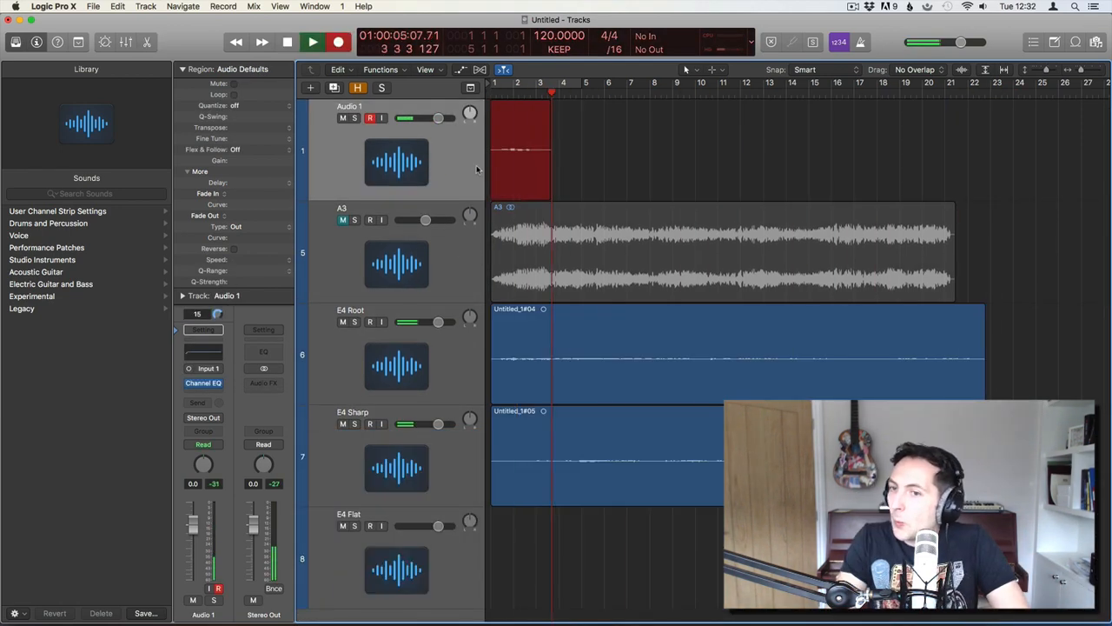
click(343, 424)
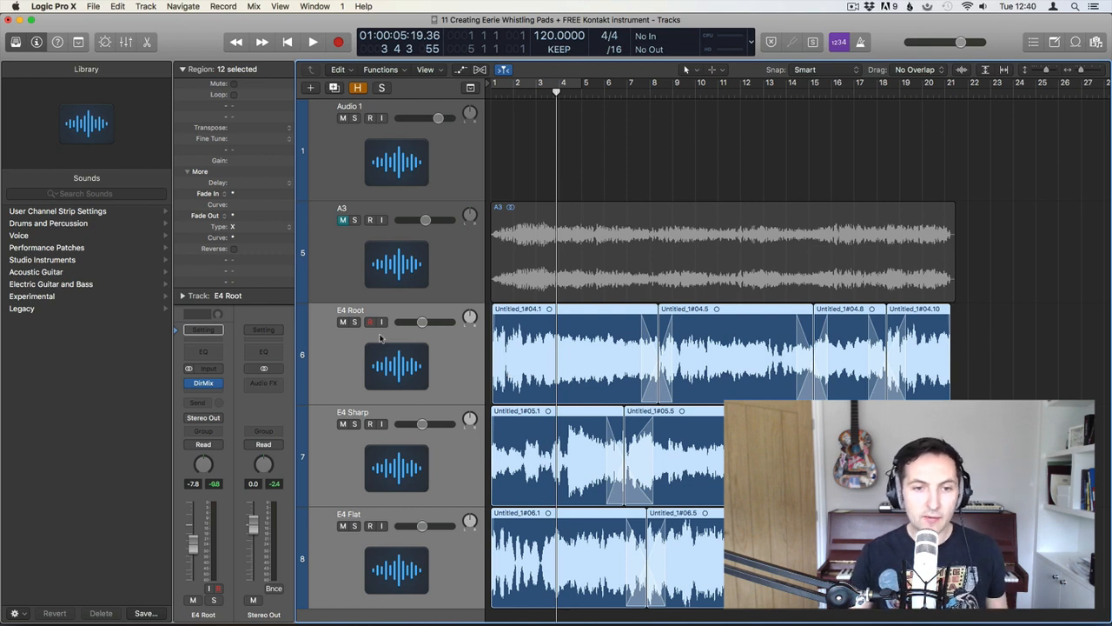
Play the crossfaded E4 Root, E4 Sharp and E4 Flat tracks together from bar 3, then stop playback
click(395, 478)
key(space)
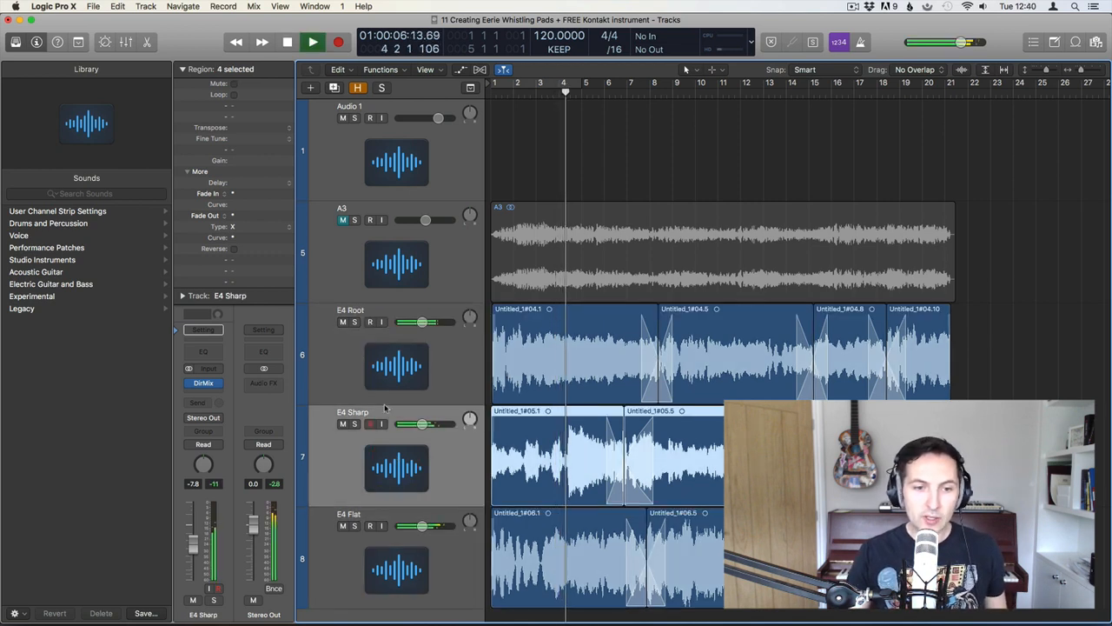
click(445, 363)
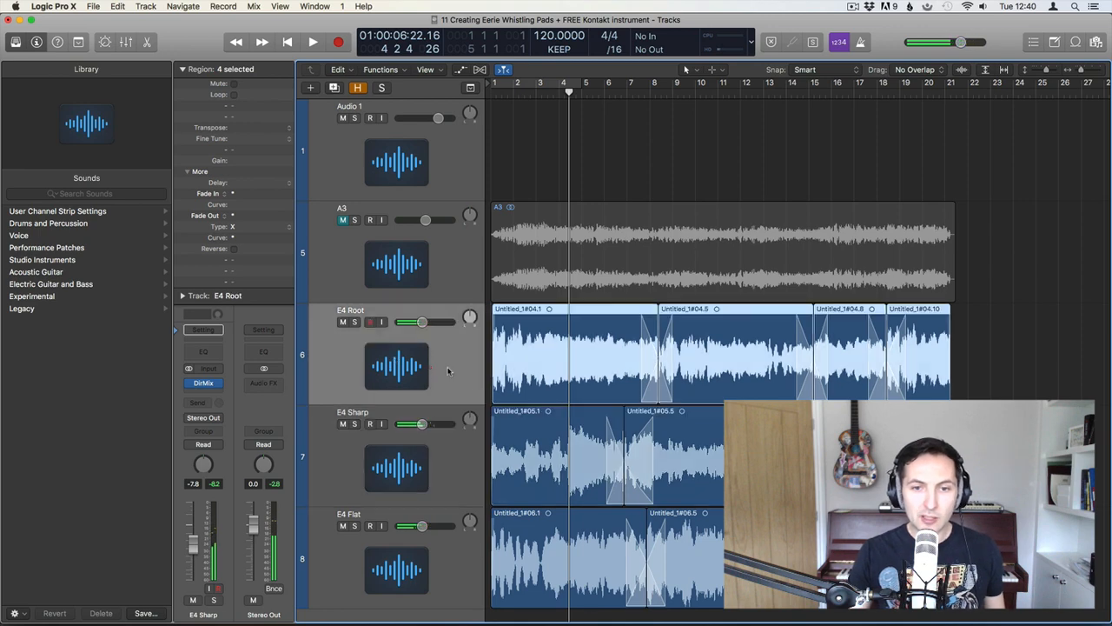
Bounce all E4 Root, Sharp and Flat regions in place to a new track named "E4" with sources muted, and move it above E4 Root
drag(988, 580, 532, 340)
right_click(540, 340)
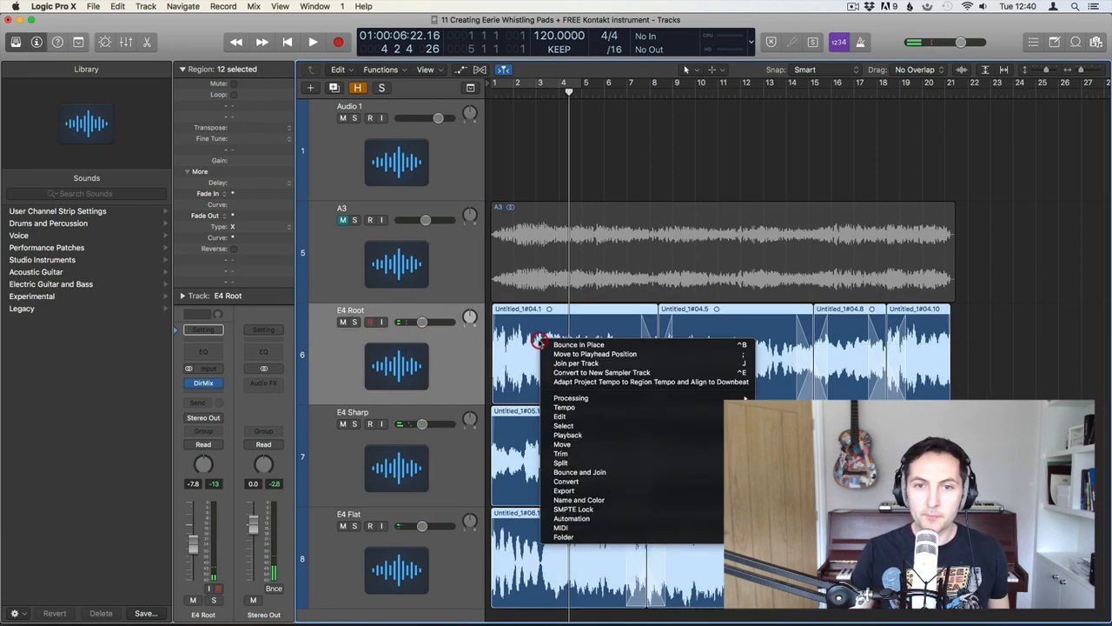
click(584, 345)
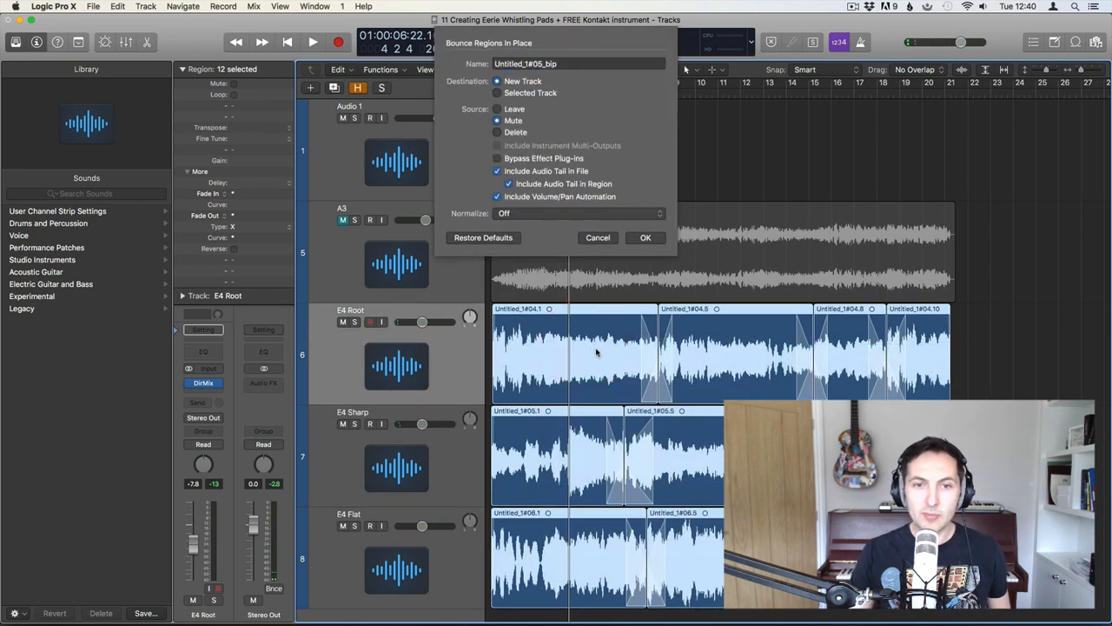
text(E)
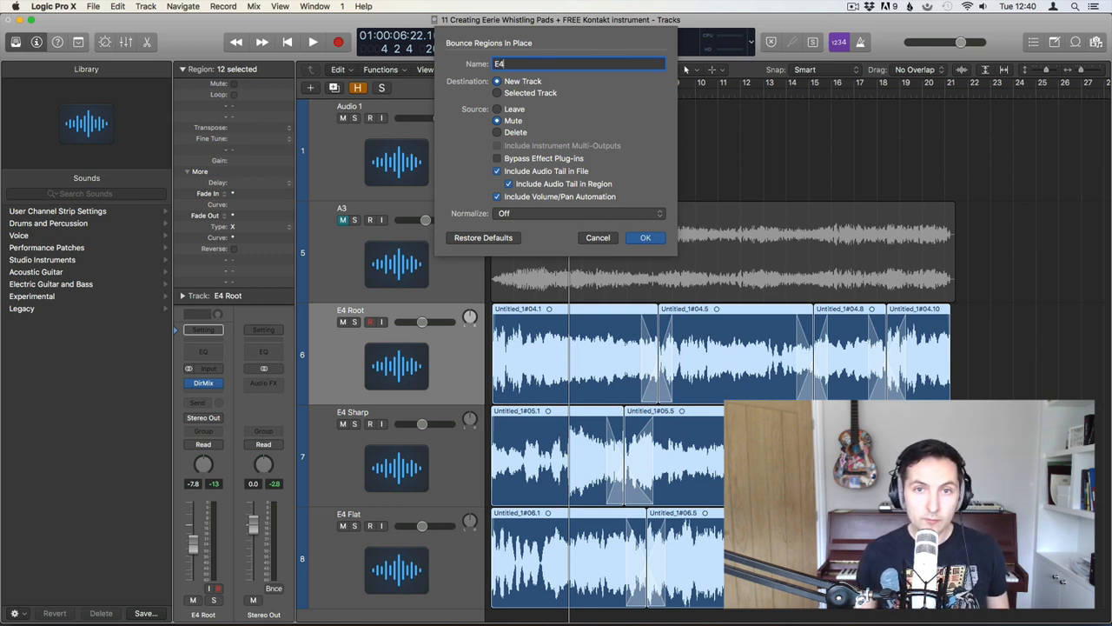
text(4)
key(Return)
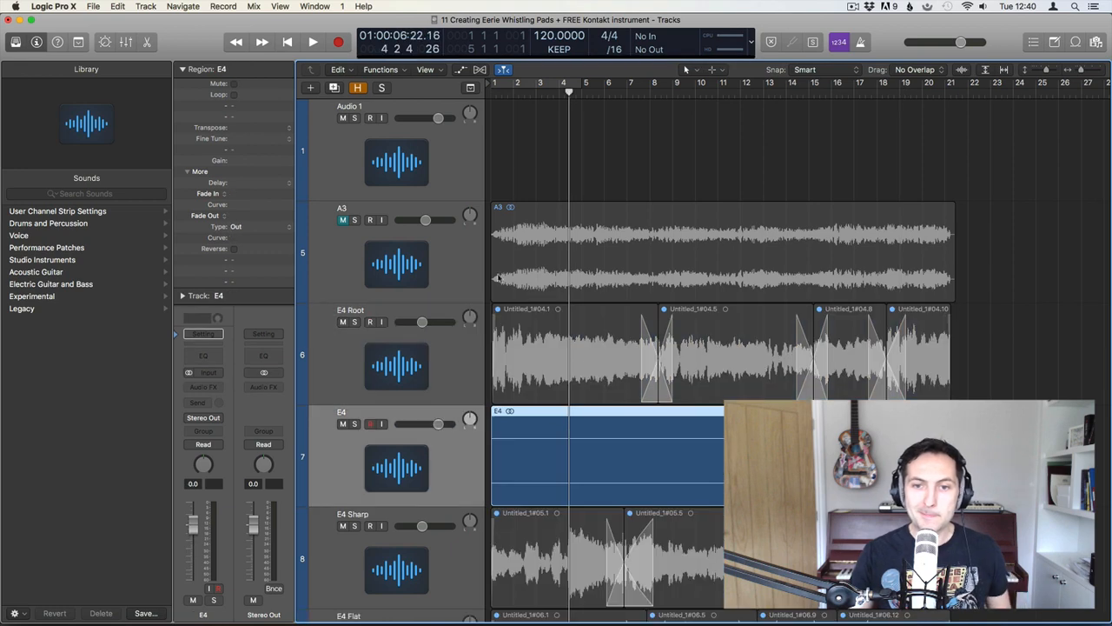
drag(348, 432, 356, 331)
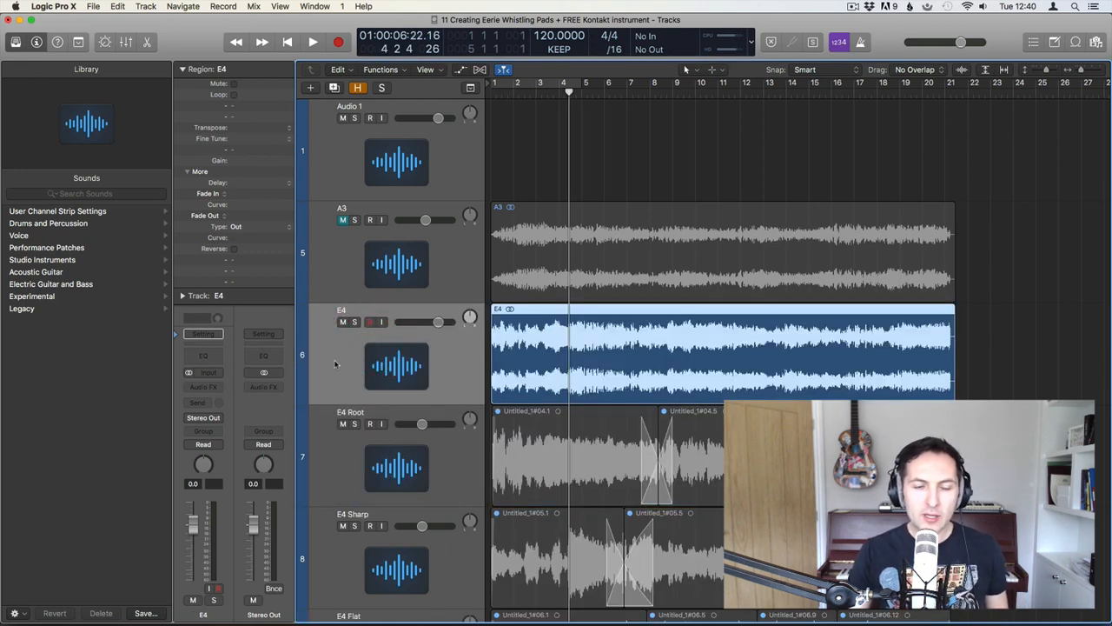
Add a Channel EQ to the E4 track, play the track to examine its frequency spectrum, then stop and close the EQ window
click(210, 359)
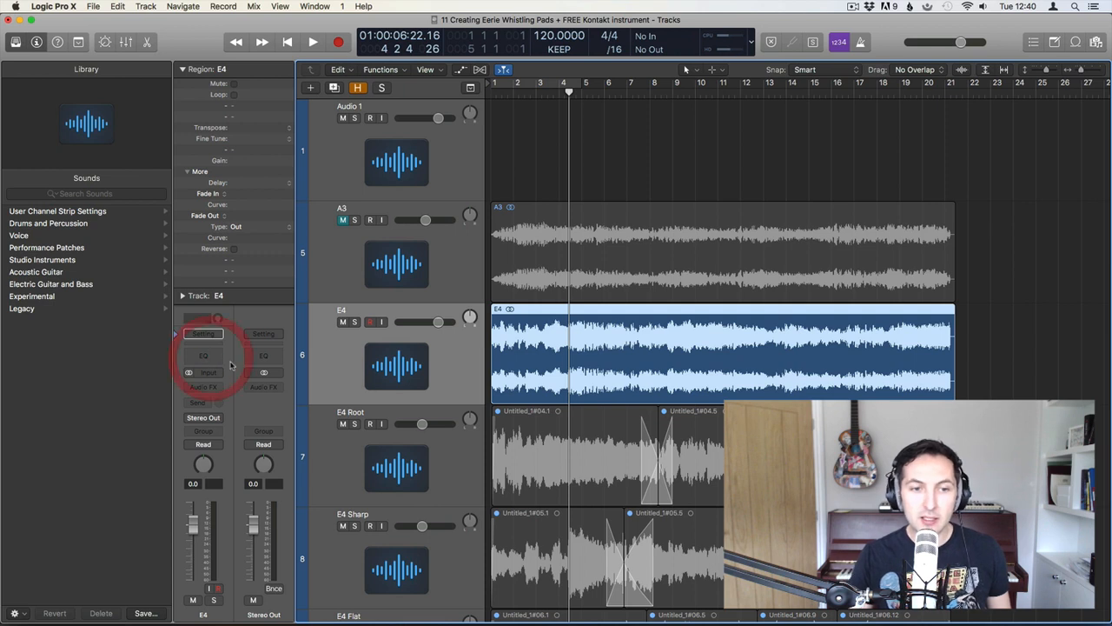
key(space)
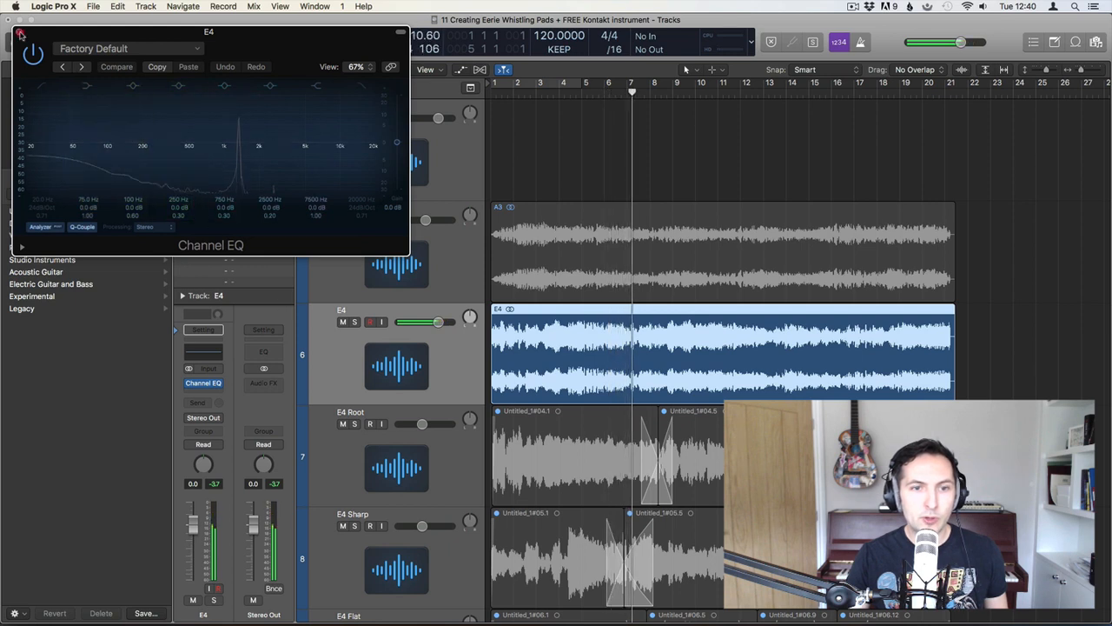
click(20, 33)
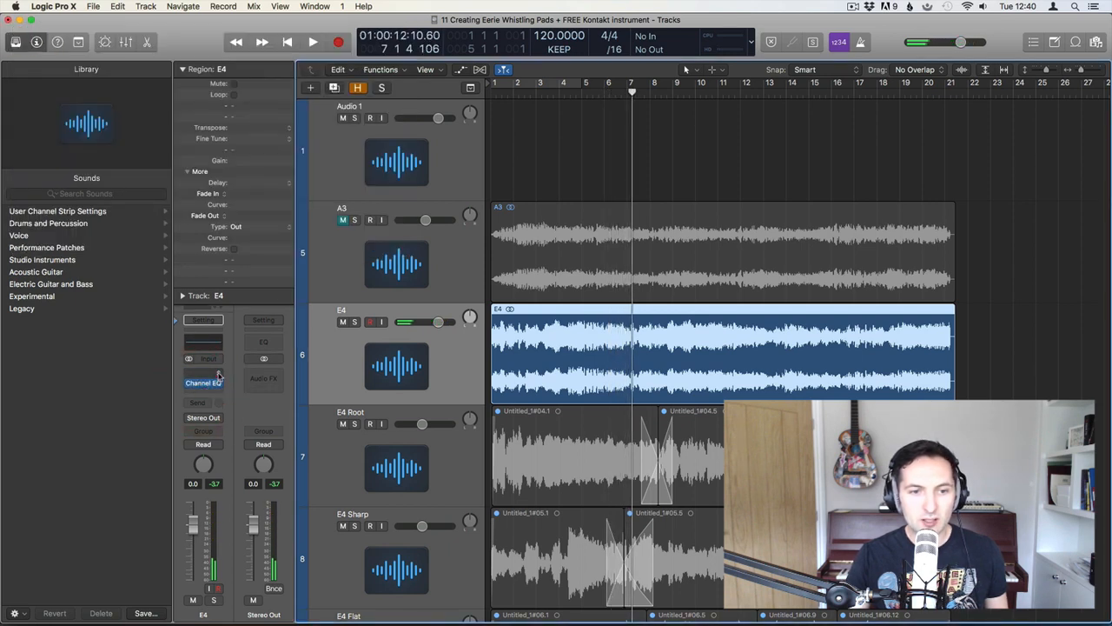
Insert a stereo Single Band EQ ahead of the Channel EQ on the E4 track
click(218, 375)
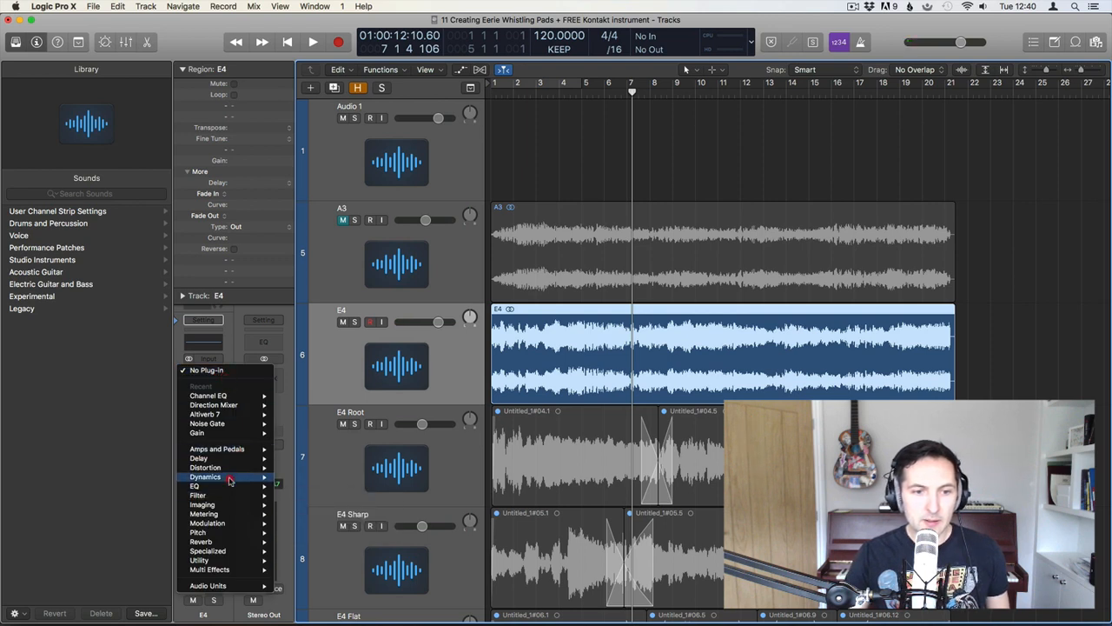
mouse_move(230, 486)
mouse_move(329, 514)
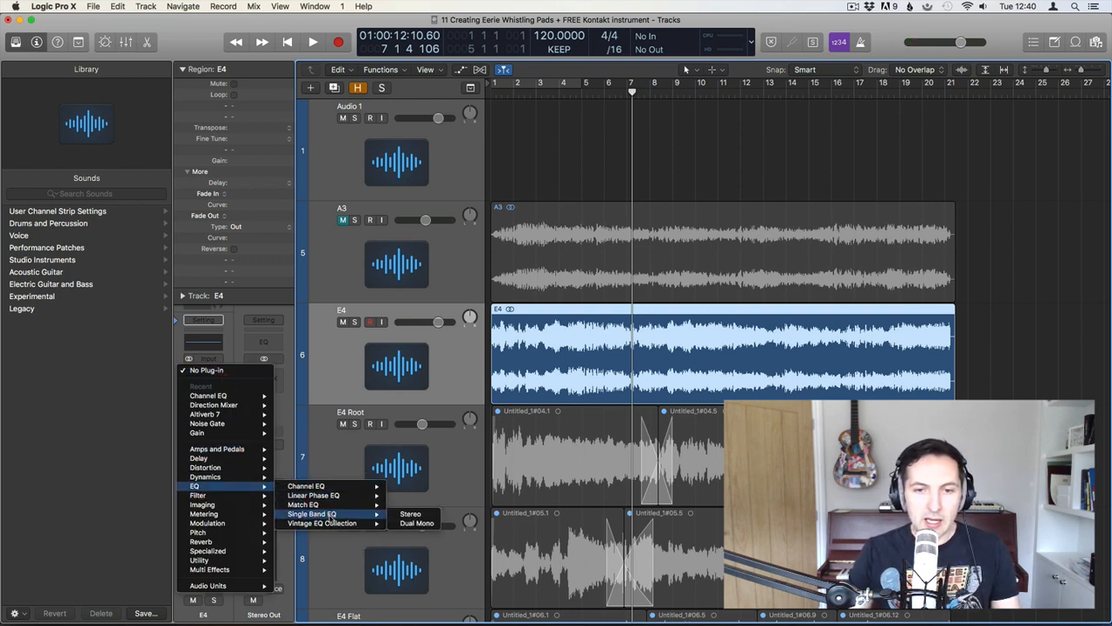
click(410, 514)
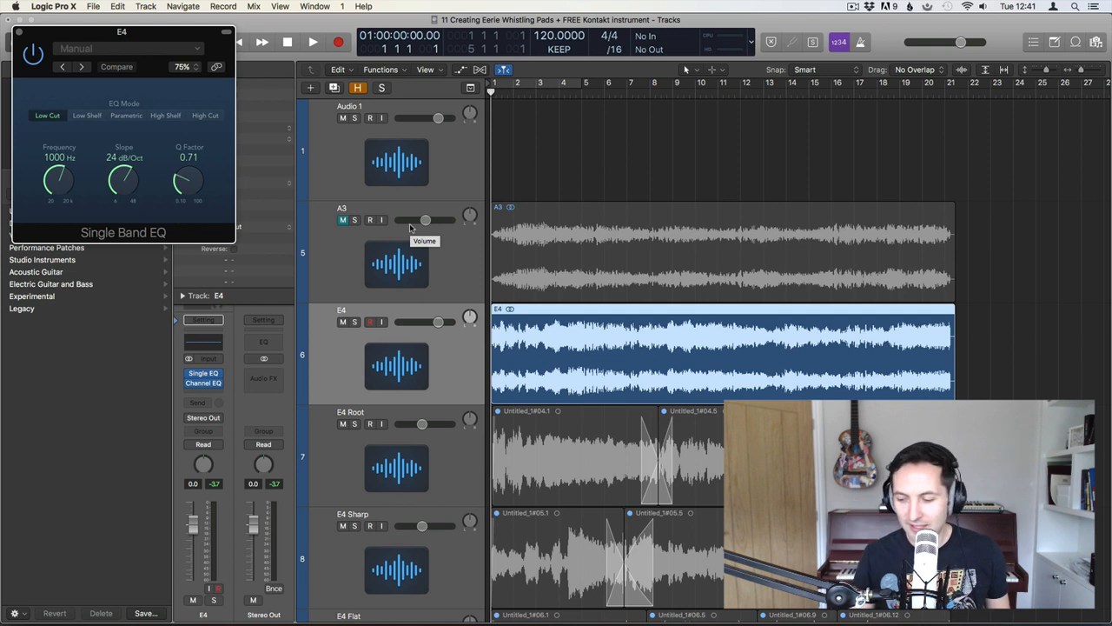
Play the E4 track soloed from the start and place the Channel EQ analyzer window clear of the Single Band EQ window
key(space)
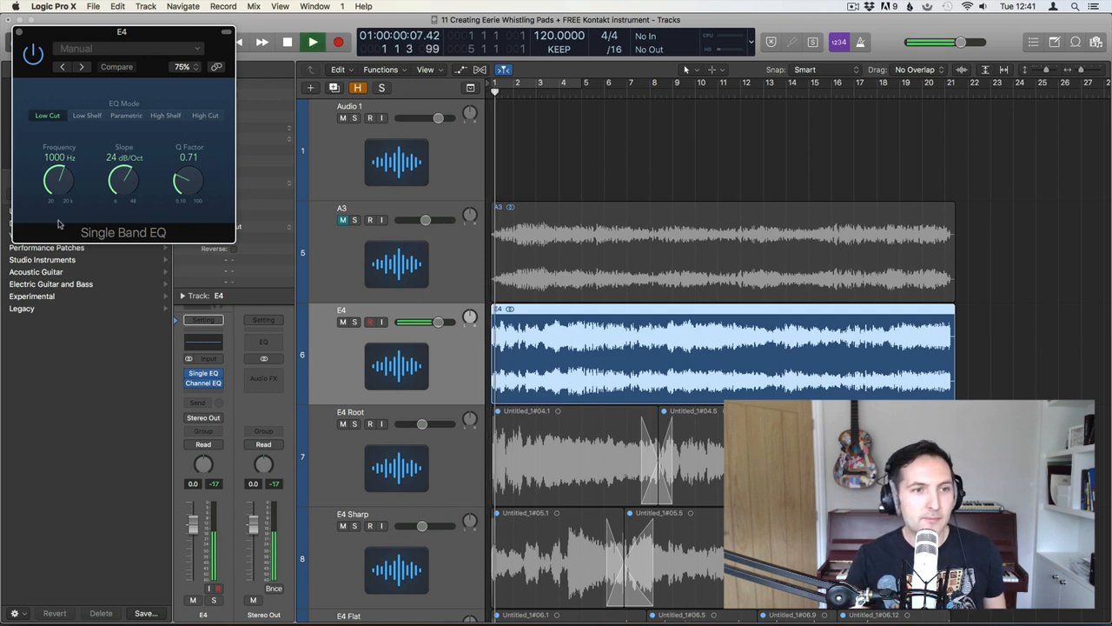
click(353, 323)
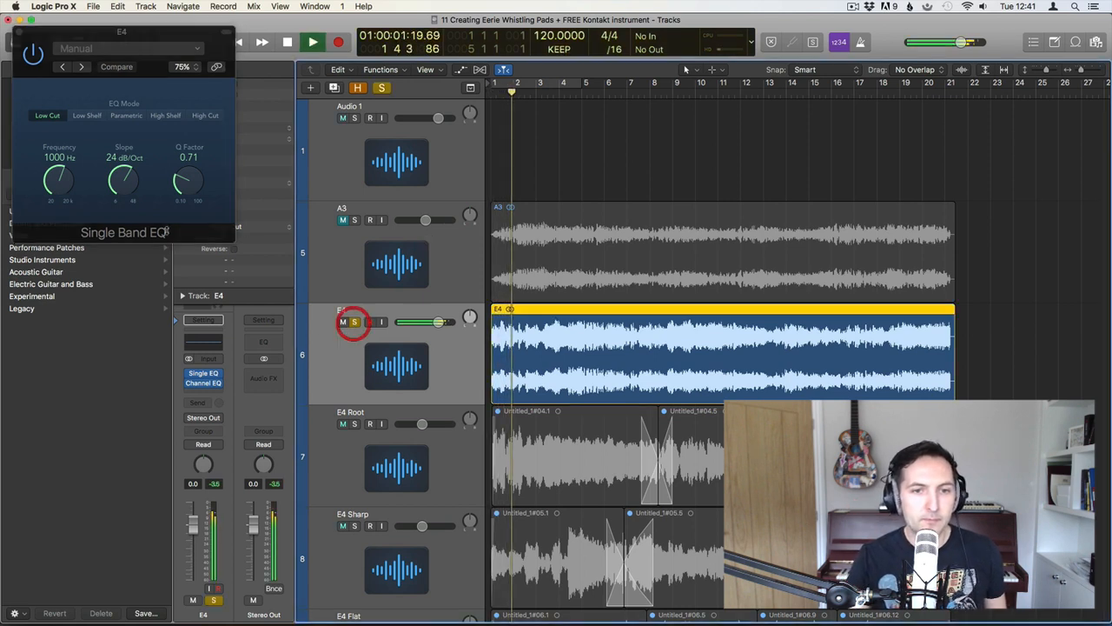
click(211, 376)
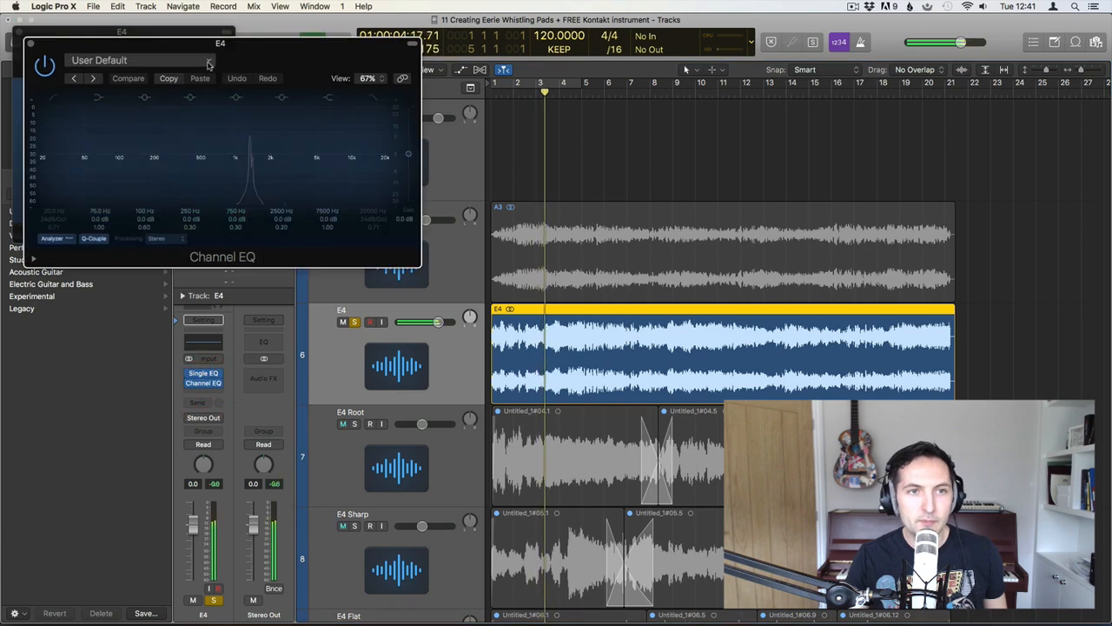
drag(208, 64, 728, 65)
Sweep the Single Band EQ's low-cut frequency between 290 Hz and 910 Hz during playback, then stop and set it to 360 Hz
click(57, 184)
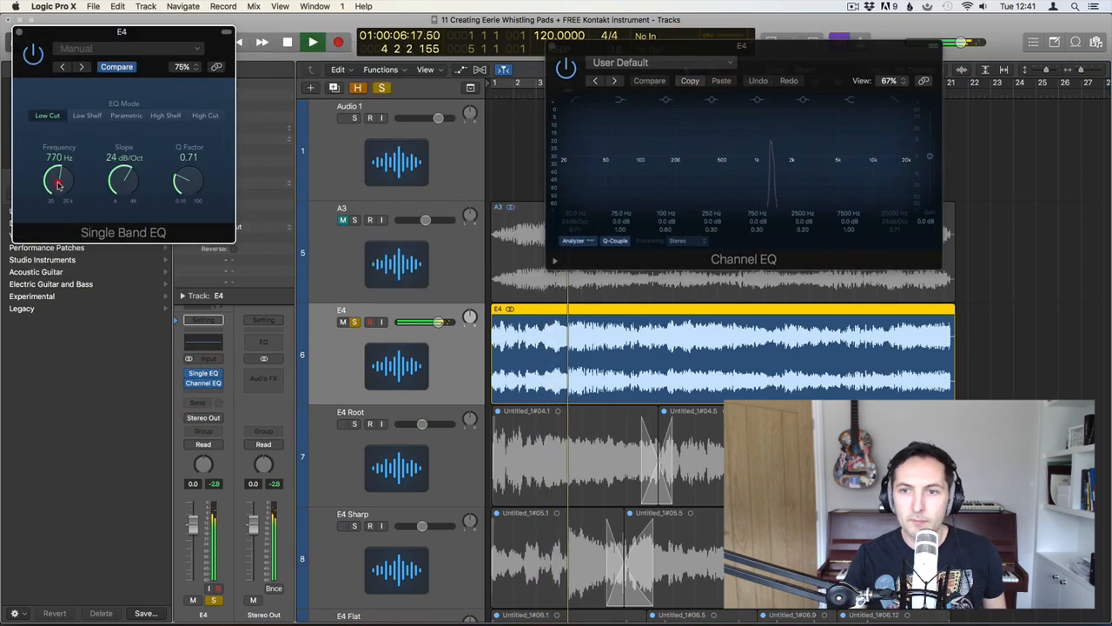
drag(57, 184, 55, 208)
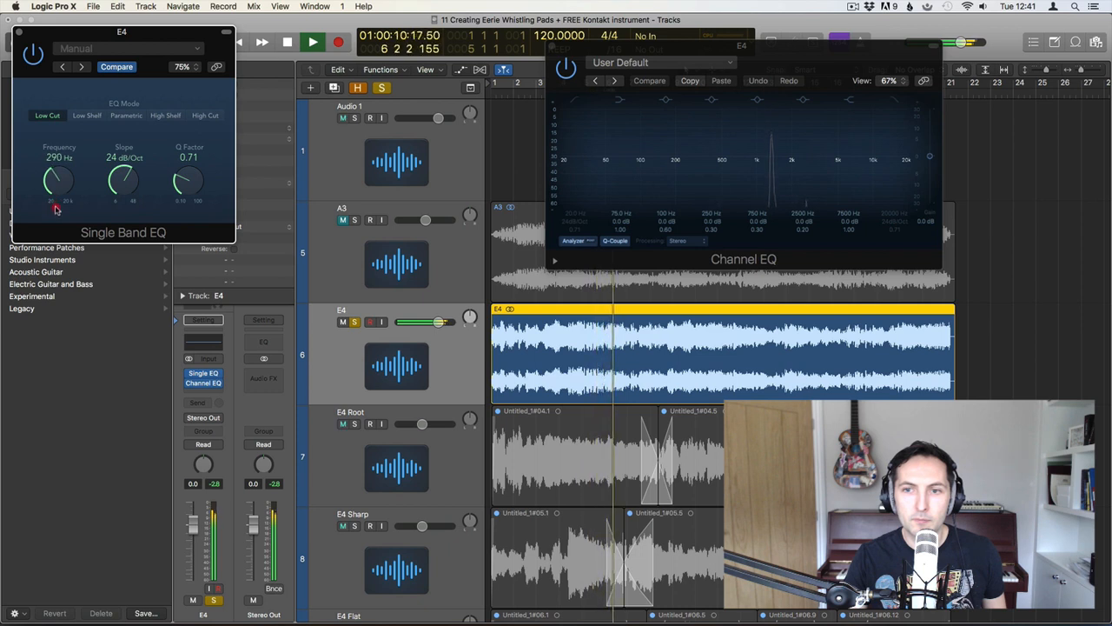
drag(55, 209, 57, 180)
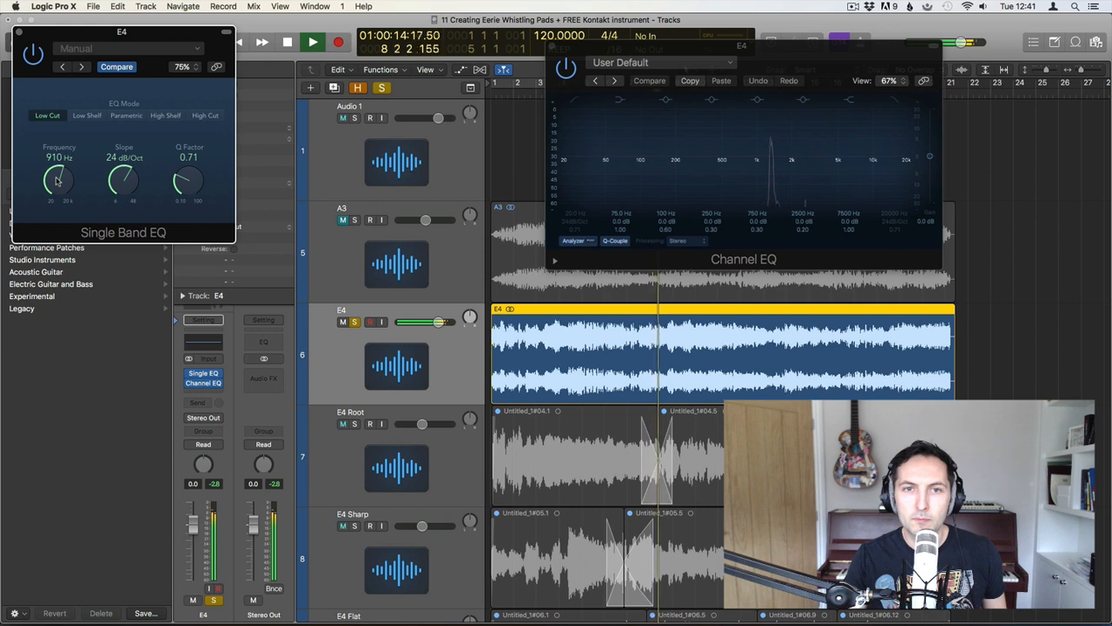
key(space)
click(64, 183)
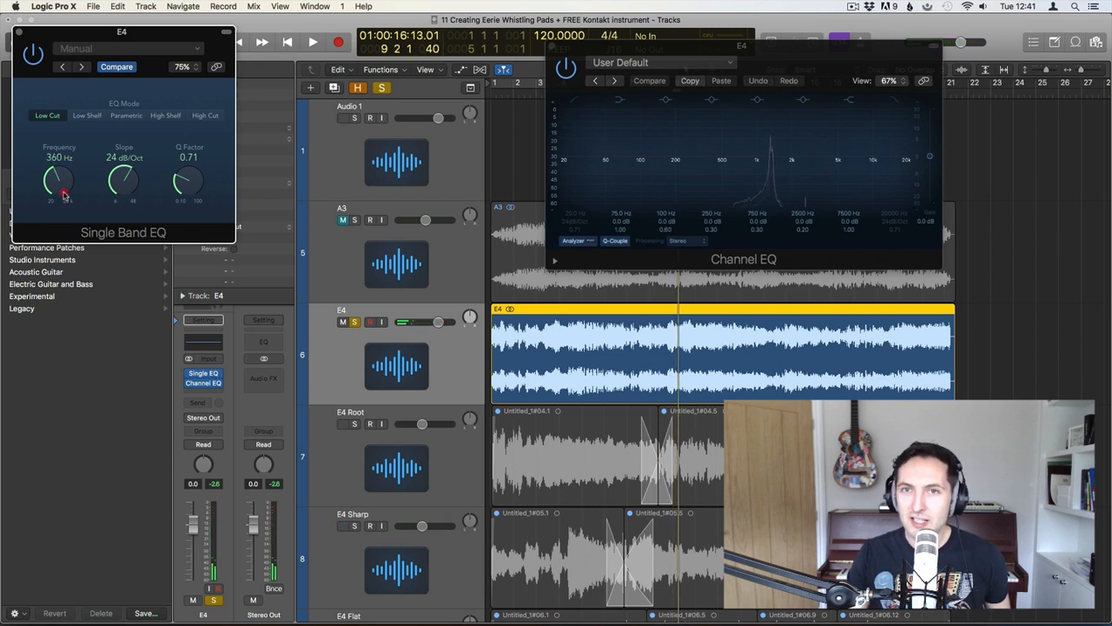
Lower the Single Band EQ's low-cut frequency to 305 Hz while E4 plays, replay the result, then stop and close its window
key(space)
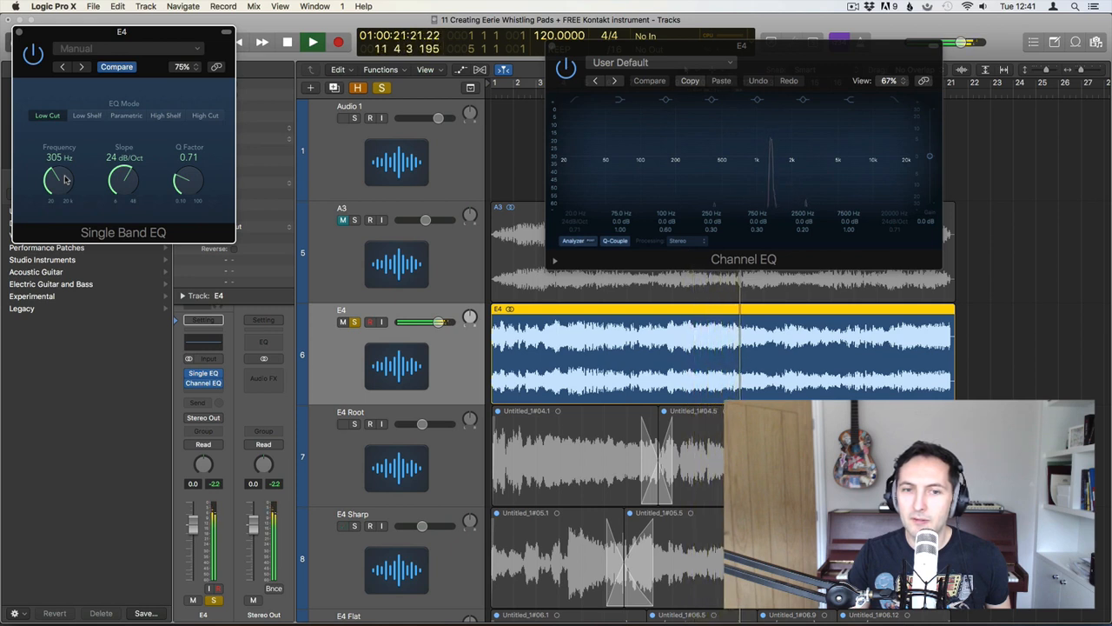
key(space)
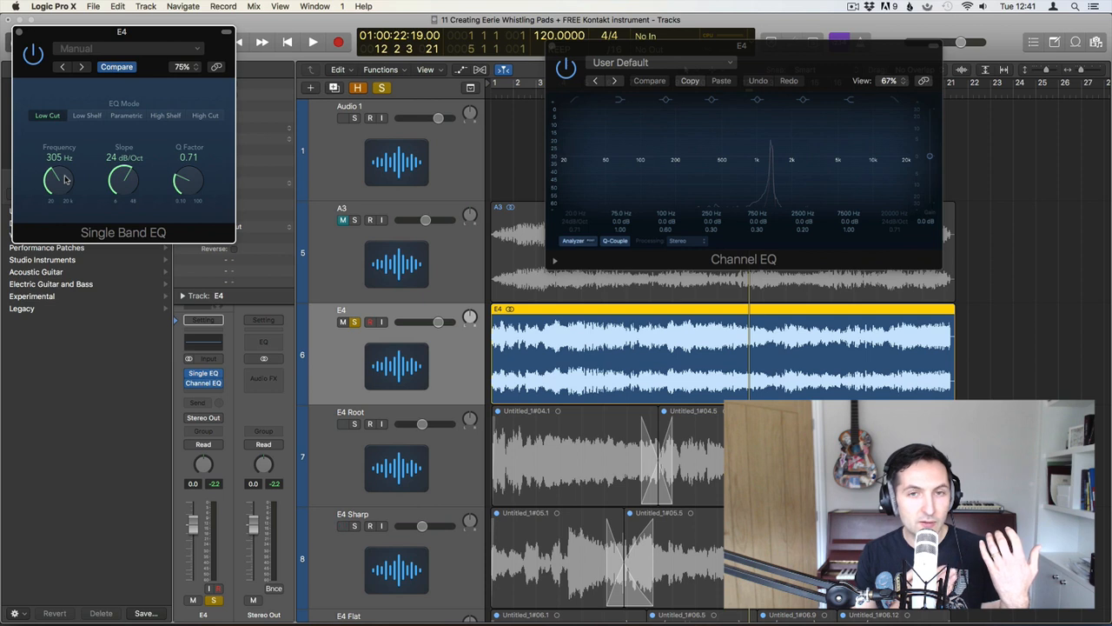
key(space)
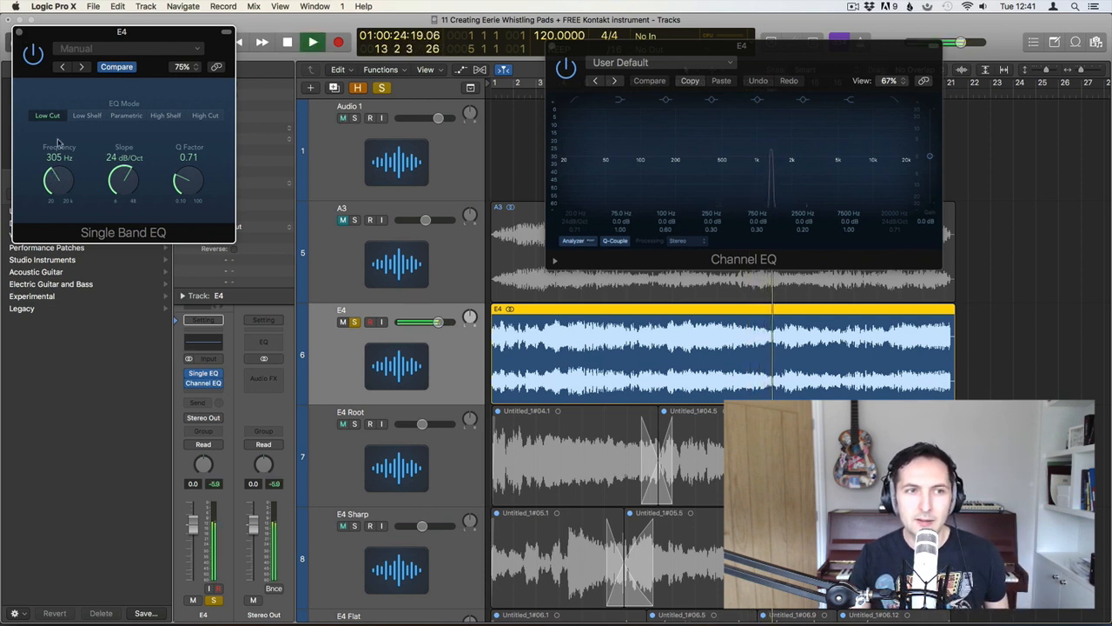
key(space)
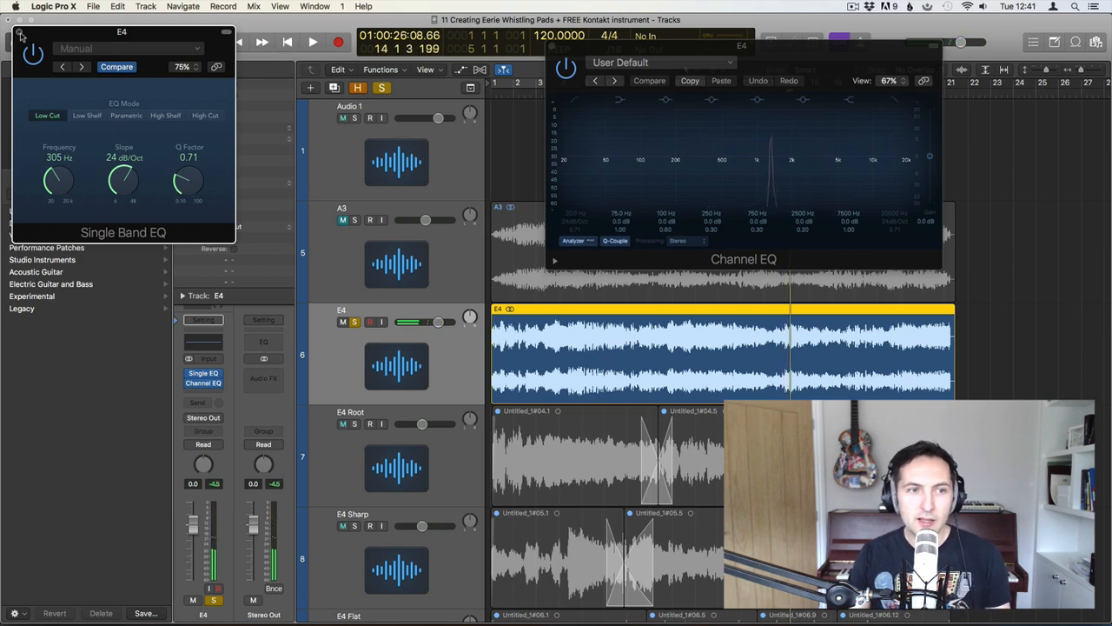
click(19, 33)
Mute and unsolo the E4 channel in the mixer, then close the mixer and the Channel EQ window
key(x)
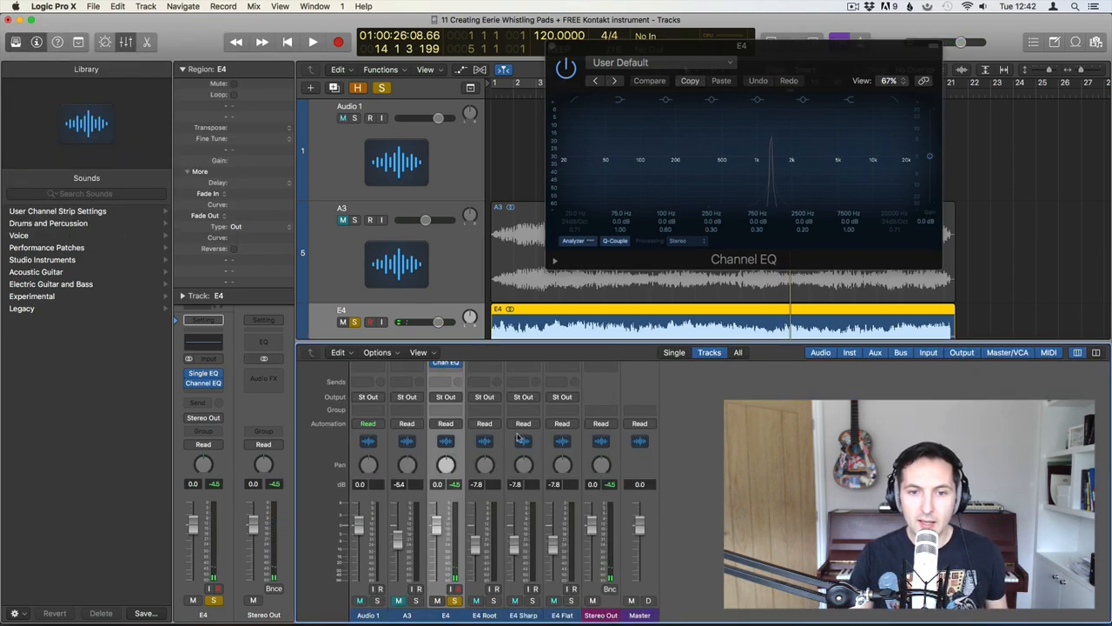
scroll(461, 403, up, 3)
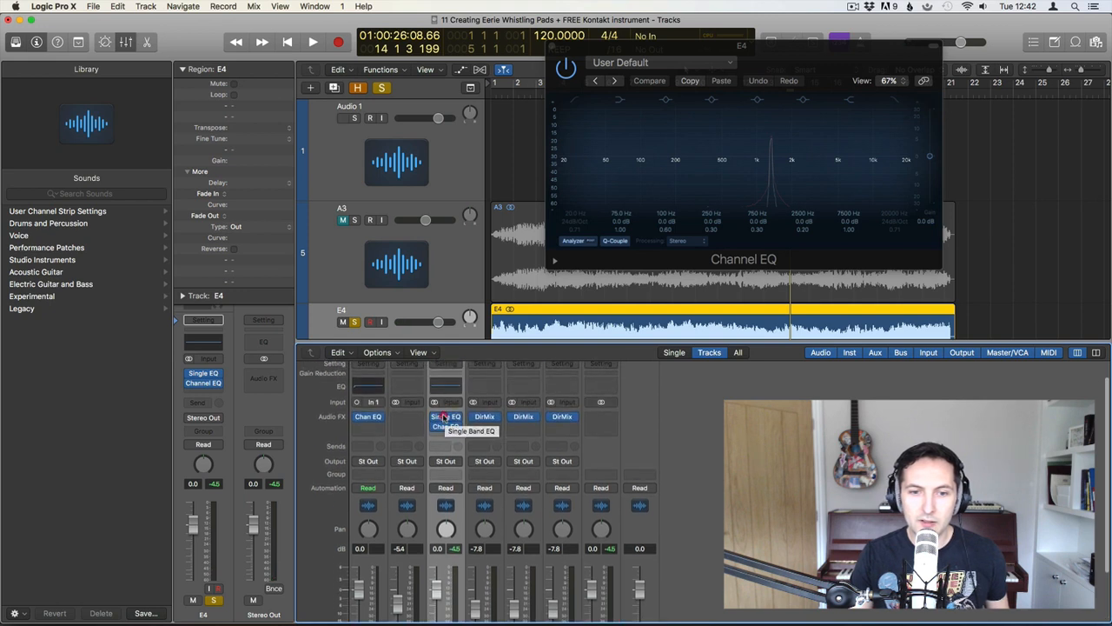
scroll(434, 435, down, 3)
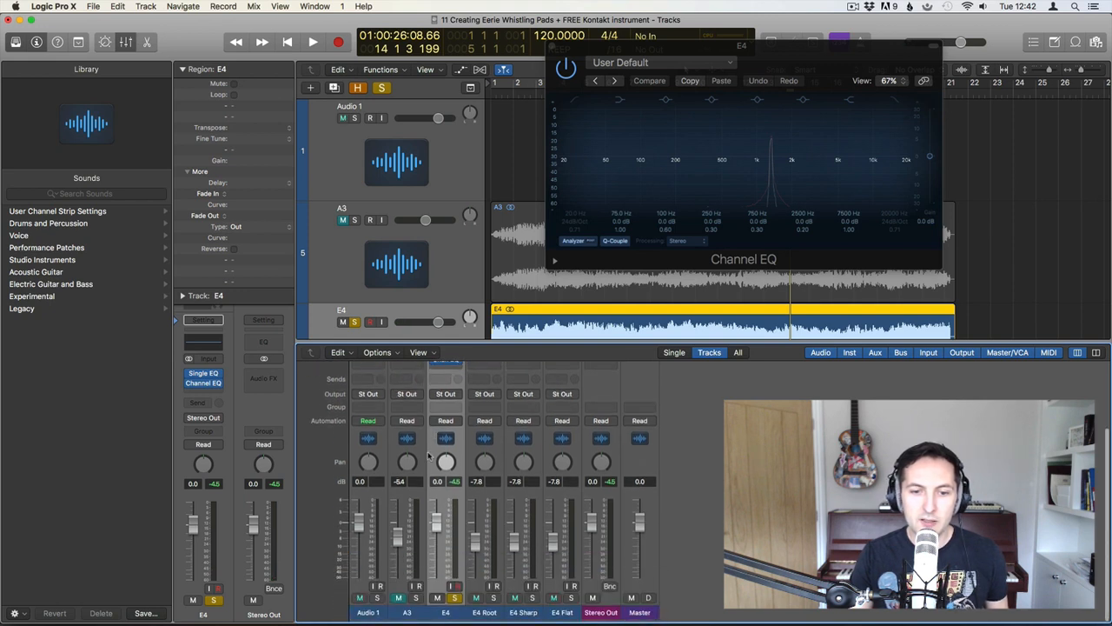
click(437, 598)
click(454, 599)
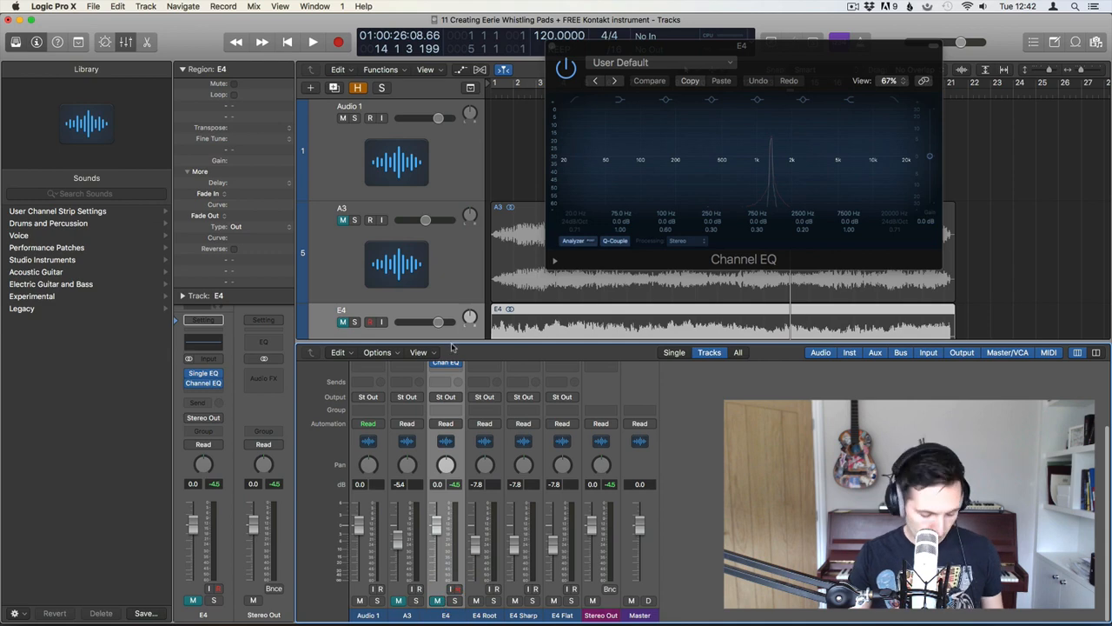
key(x)
click(552, 46)
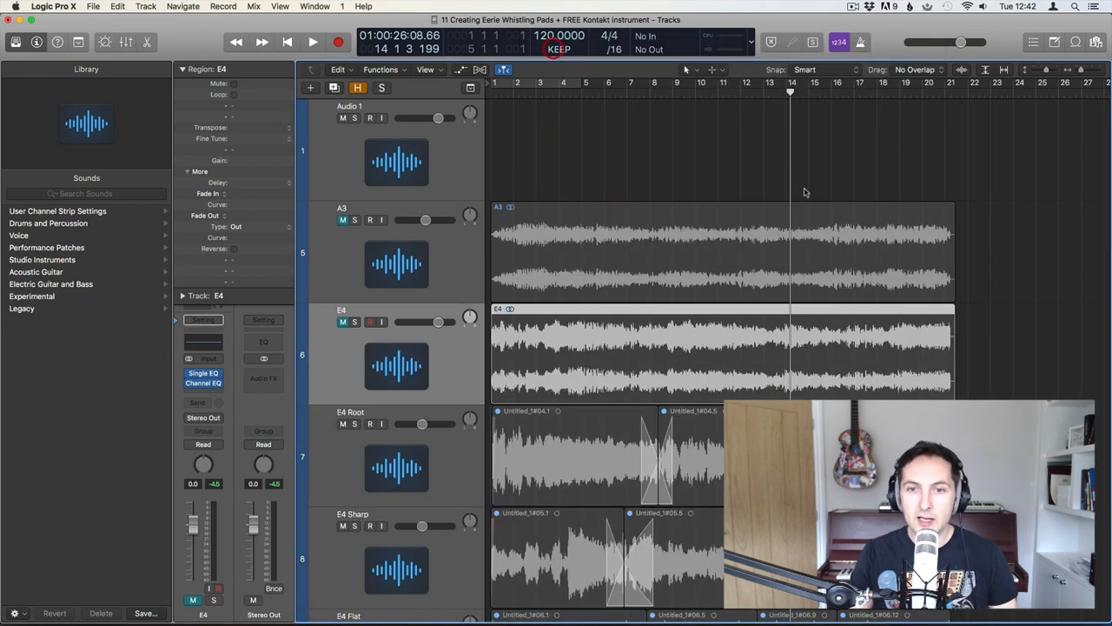
Play from the start with A3 and E4 unmuted to hear them together, then stop and mute both tracks again
click(1013, 214)
key(Return)
key(space)
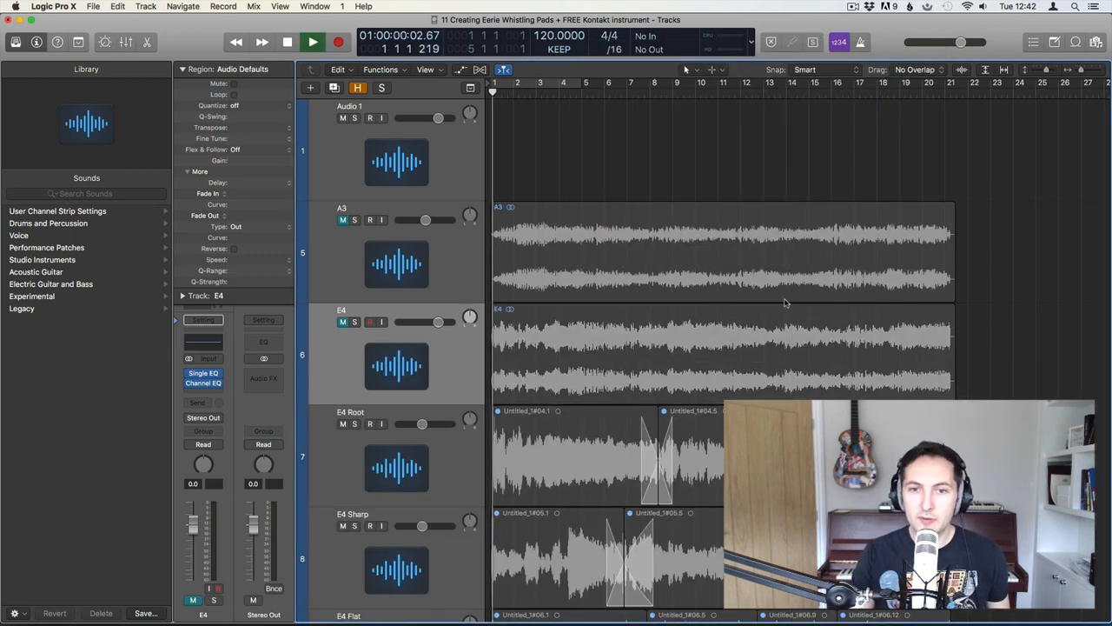
click(342, 322)
click(343, 220)
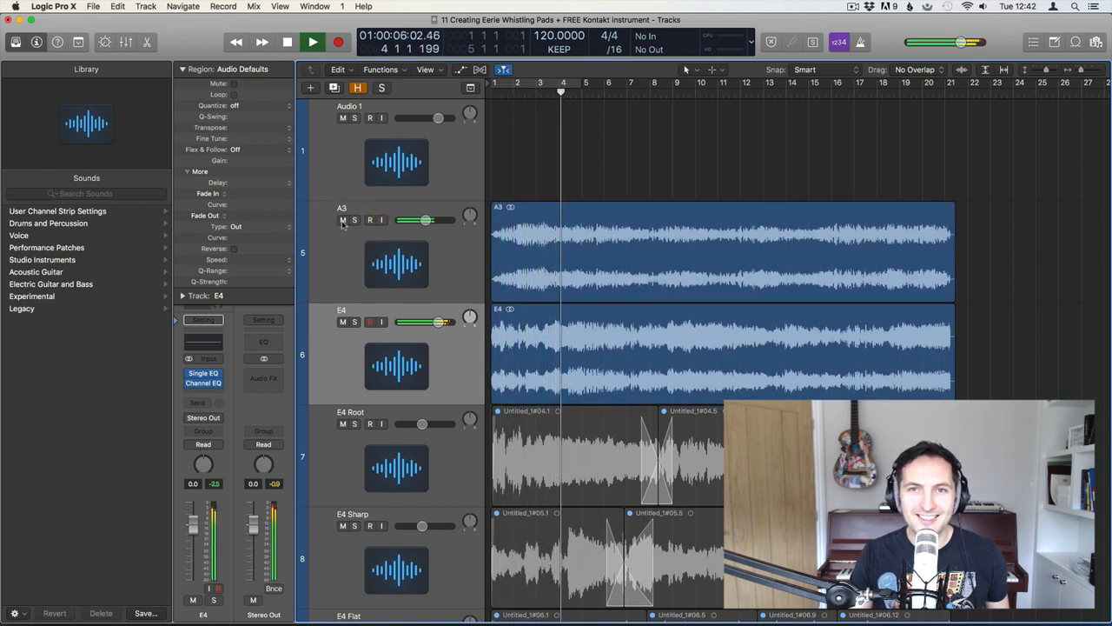
key(space)
click(343, 220)
click(343, 321)
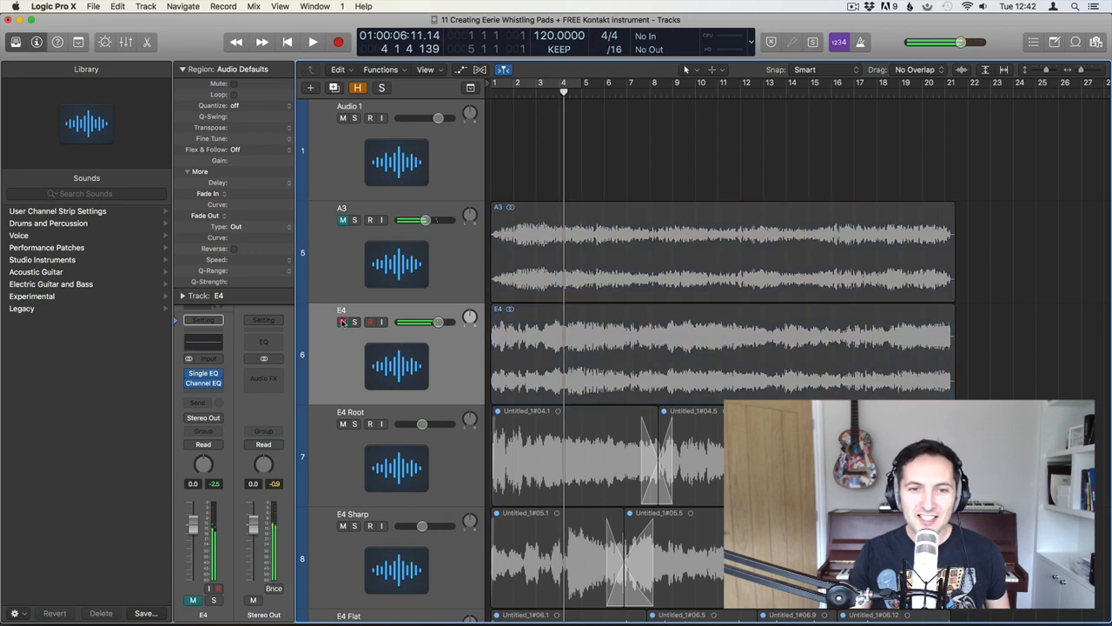
Hide the E4 Root, E4 Sharp and E4 Flat tracks
click(381, 475)
scroll(398, 585, down, 2)
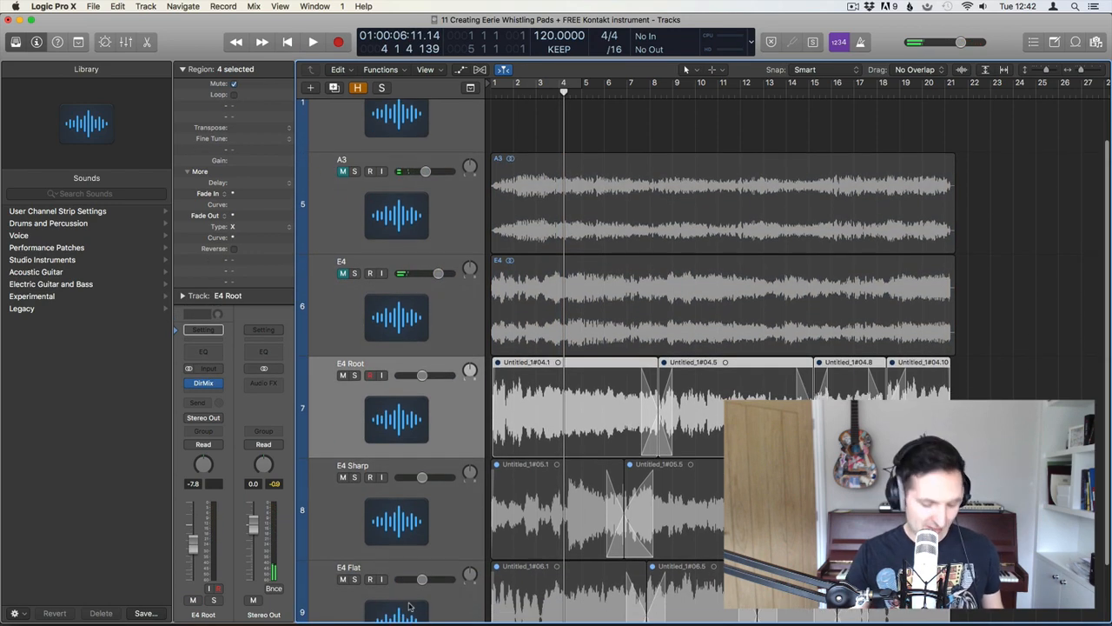
scroll(399, 585, down, 2)
shift+click(388, 578)
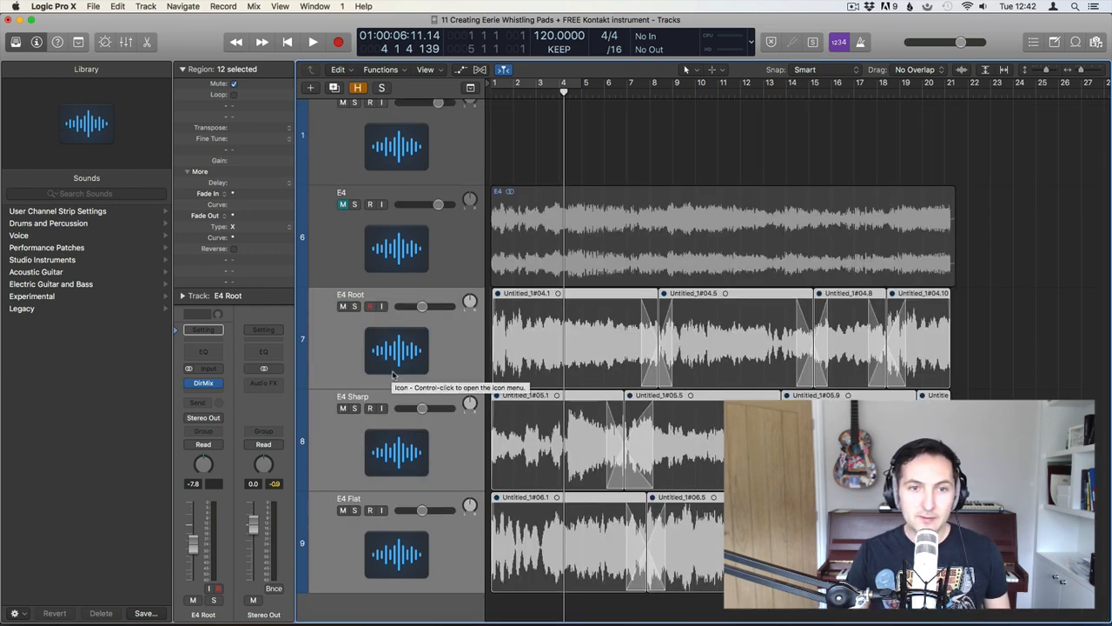
key(h)
scroll(382, 355, up, 3)
scroll(382, 355, up, 3)
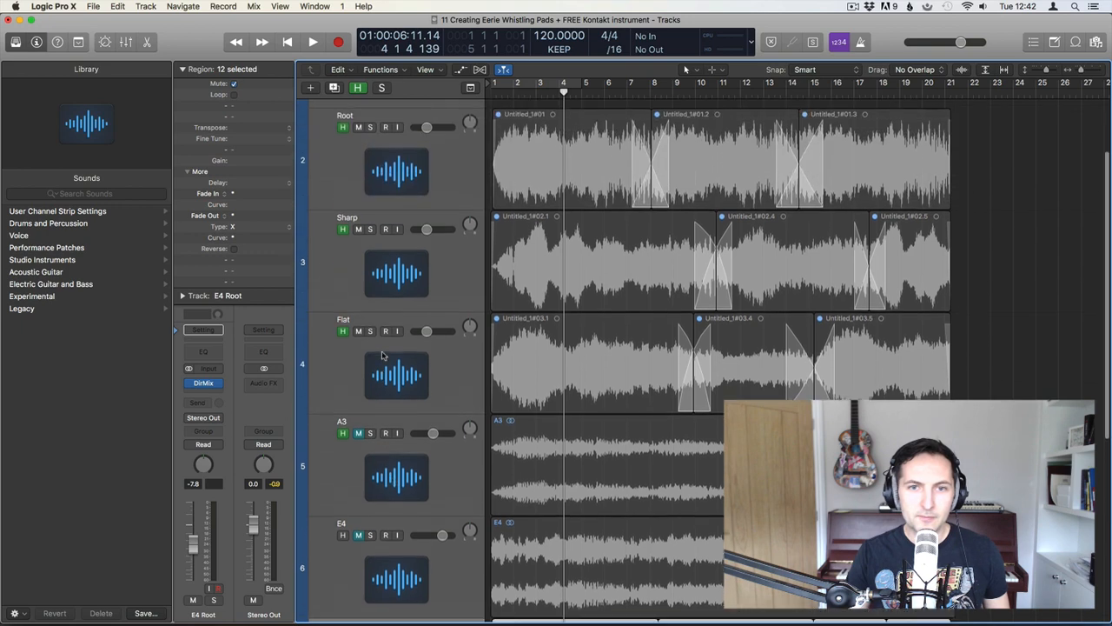
scroll(382, 357, down, 4)
scroll(383, 355, down, 5)
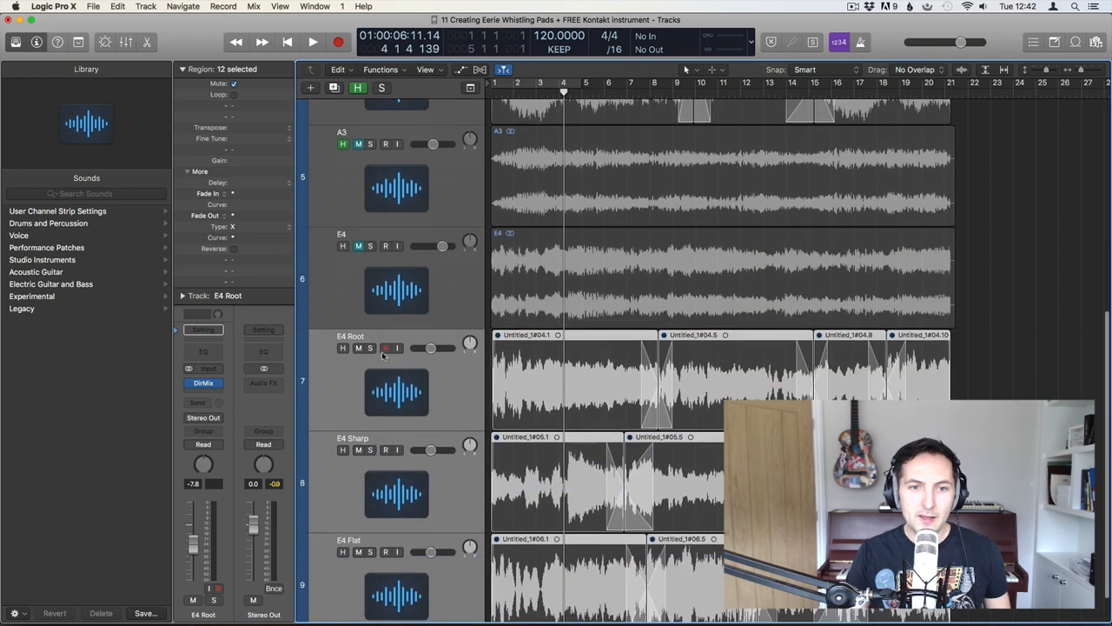
click(344, 307)
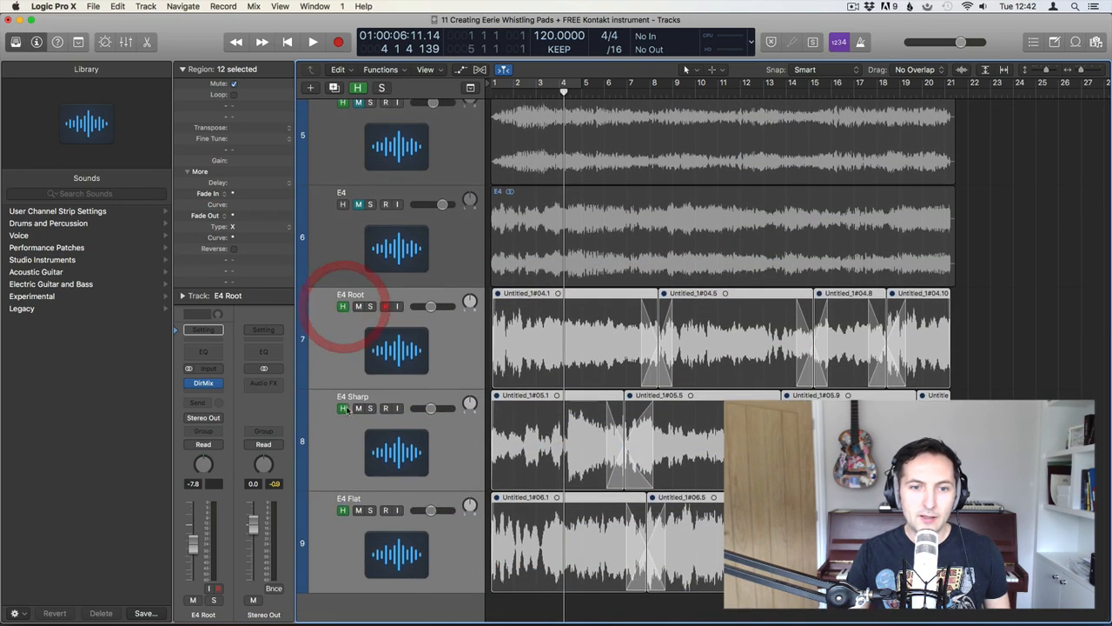
key(h)
Unhide the A3 track while keeping the other hidden source tracks out of view
click(530, 388)
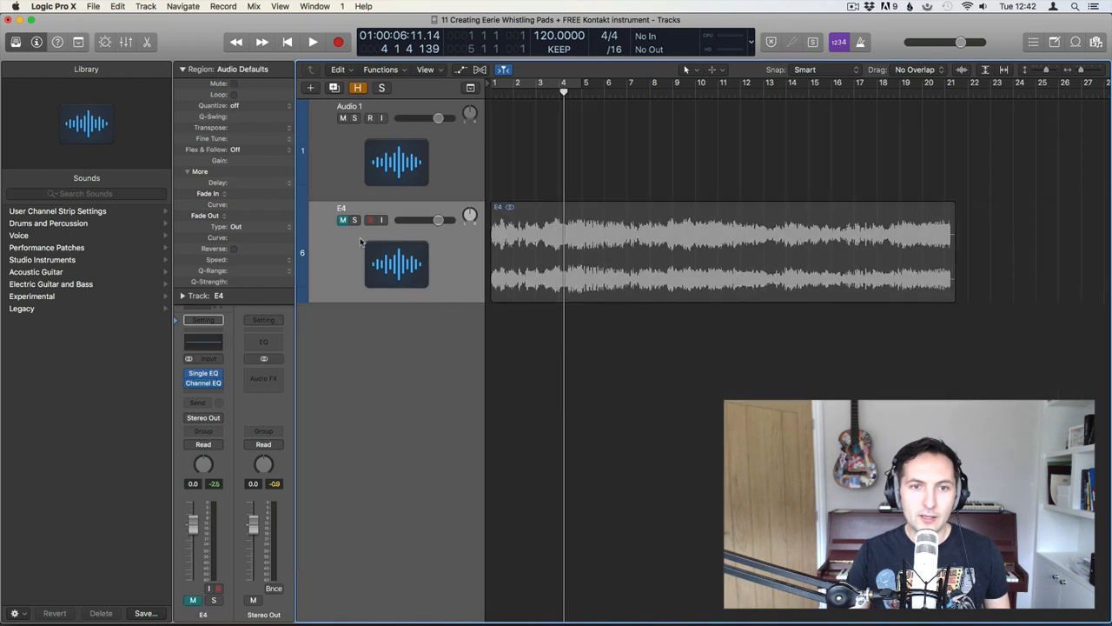
key(h)
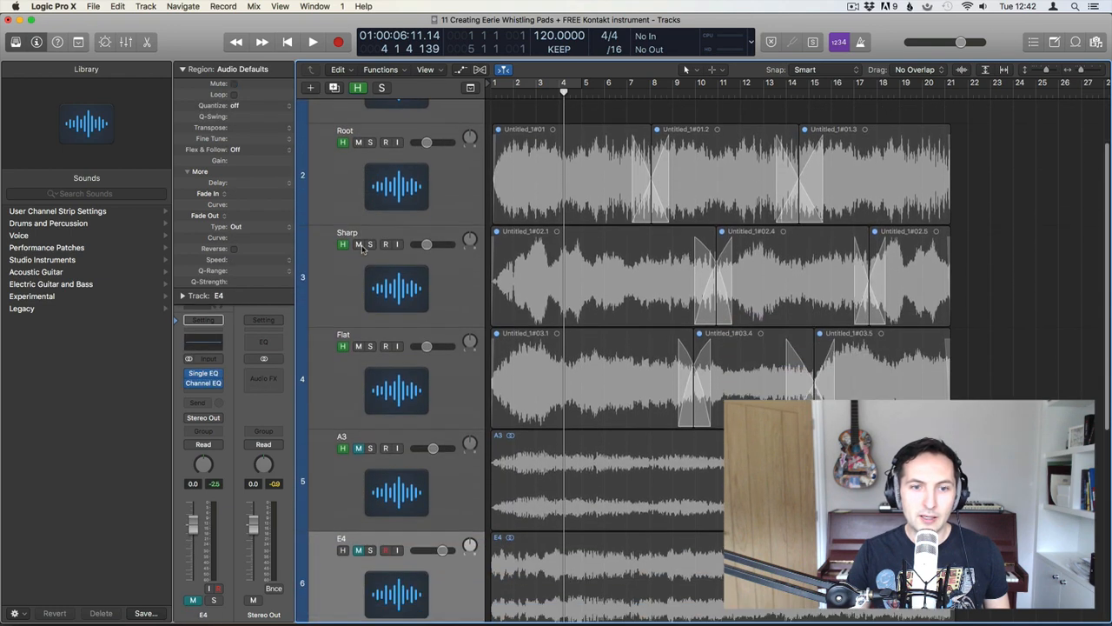
scroll(363, 248, down, 4)
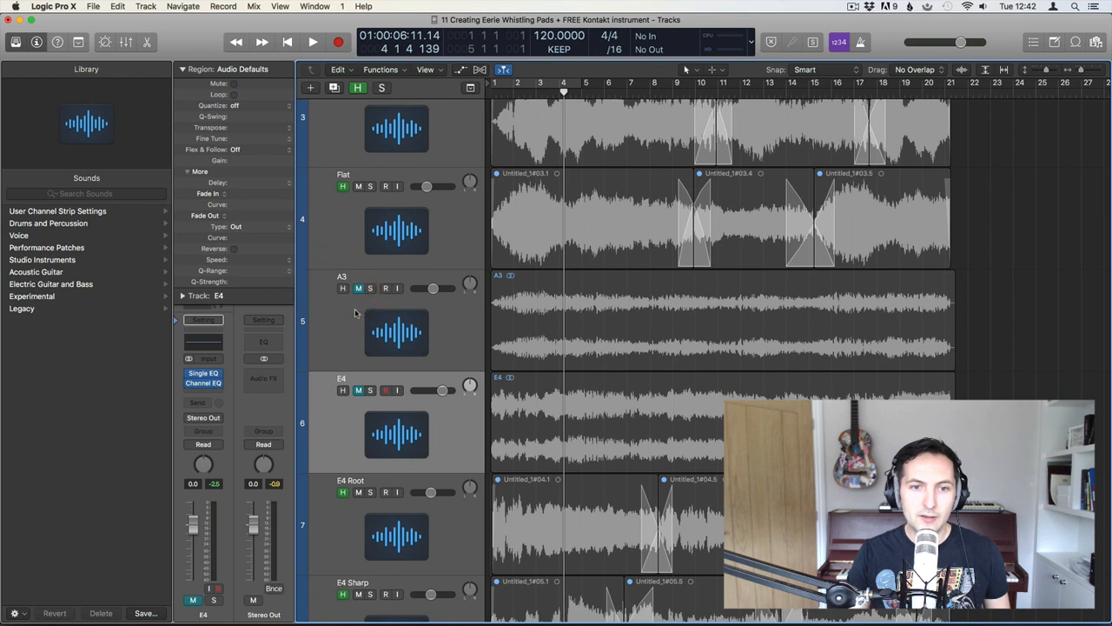
key(h)
Record a new whistle take on the Audio 1 track from the project start, then stop and return to the beginning
click(414, 176)
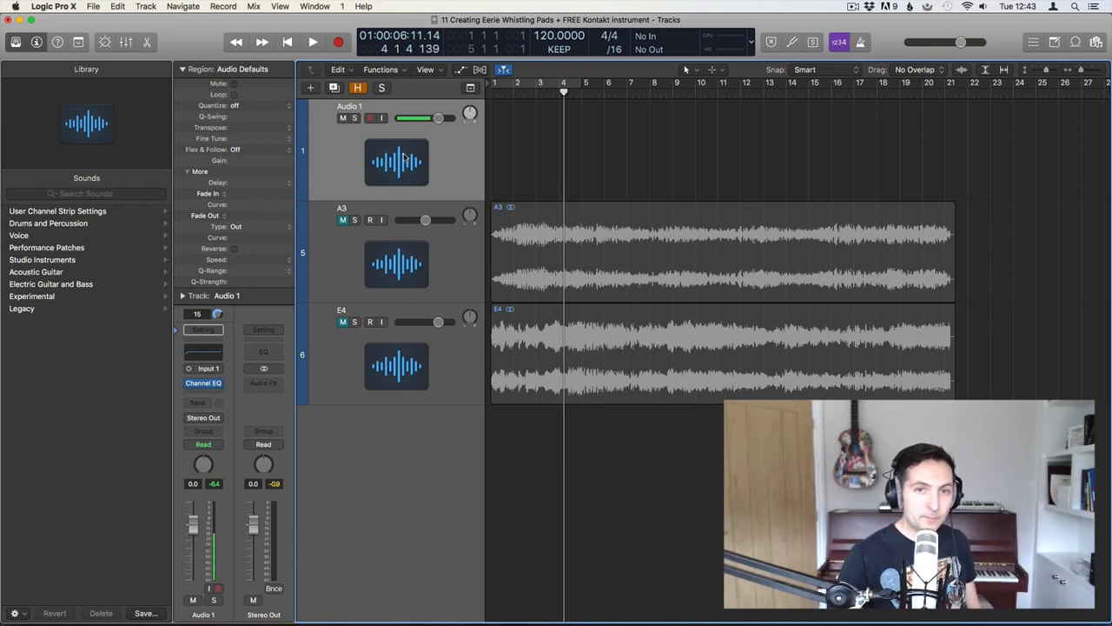
key(Return)
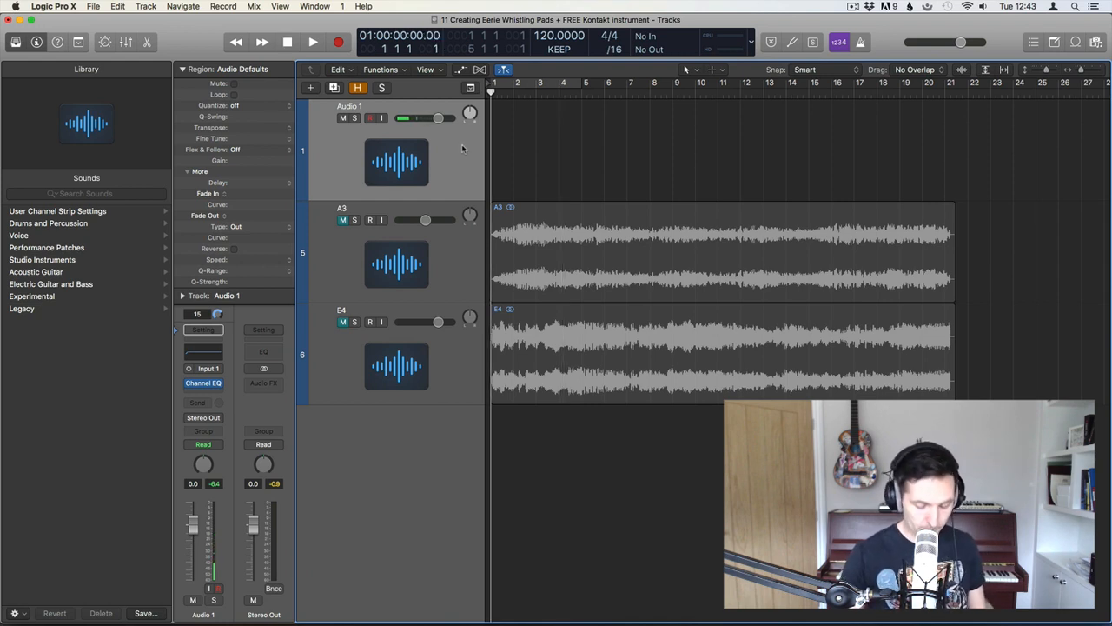
key(r)
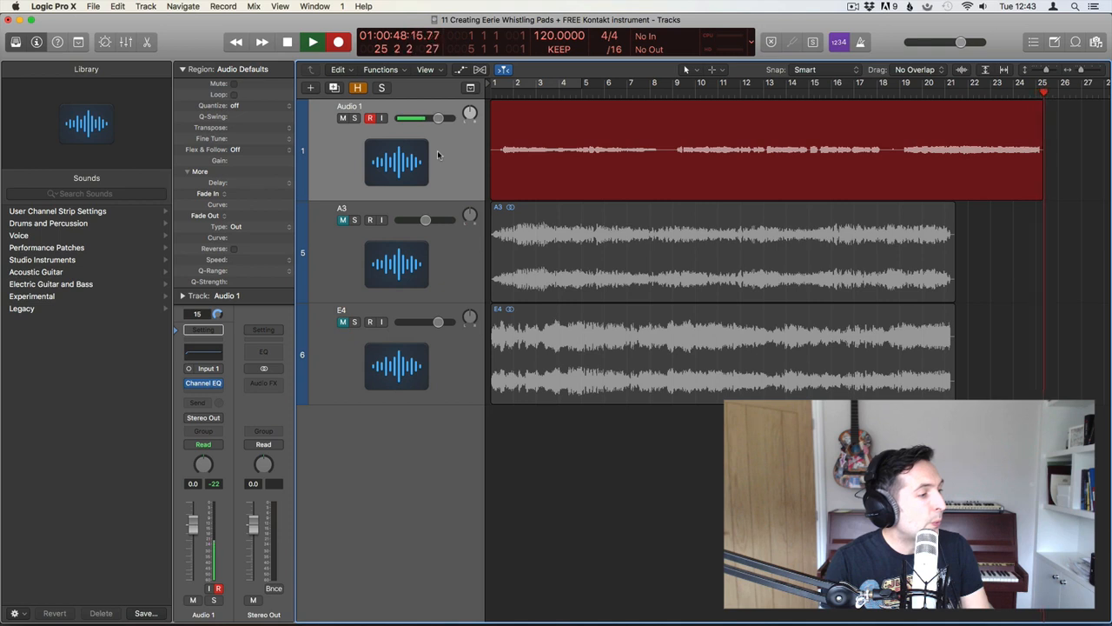
key(space)
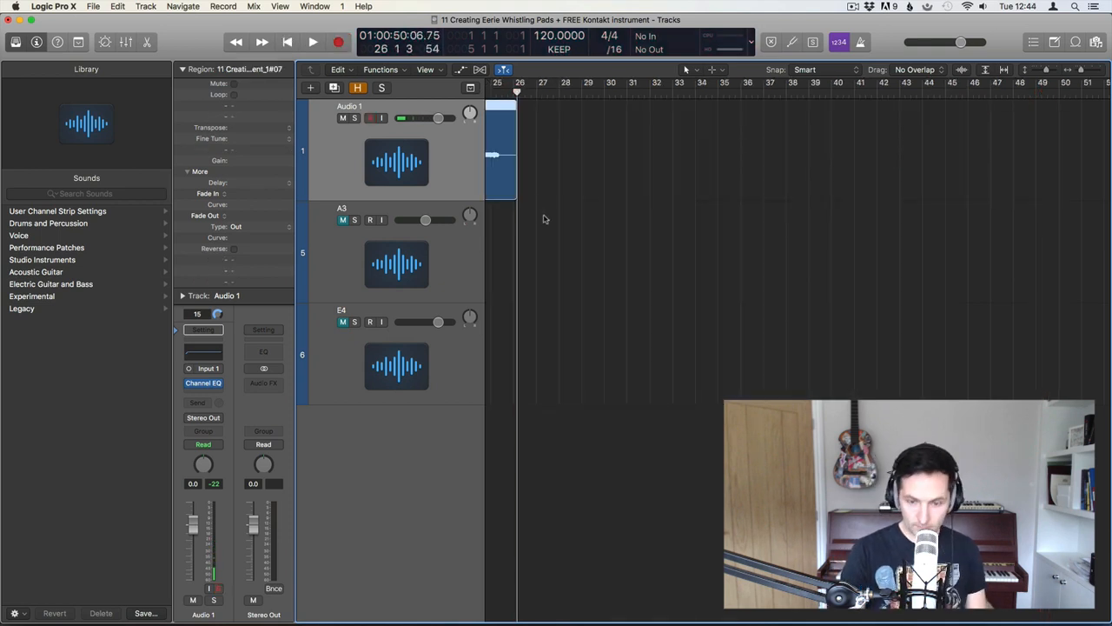
key(Return)
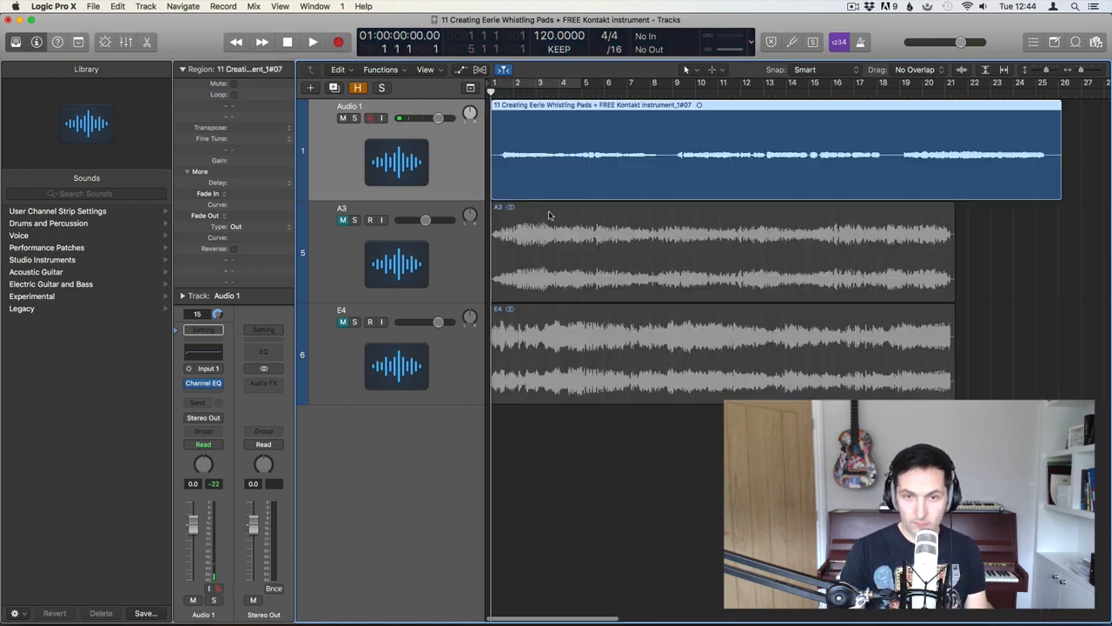
Add an audio track below E4, name it A$ Root, and move the new recording from Audio 1 onto its start
double_click(390, 461)
double_click(365, 414)
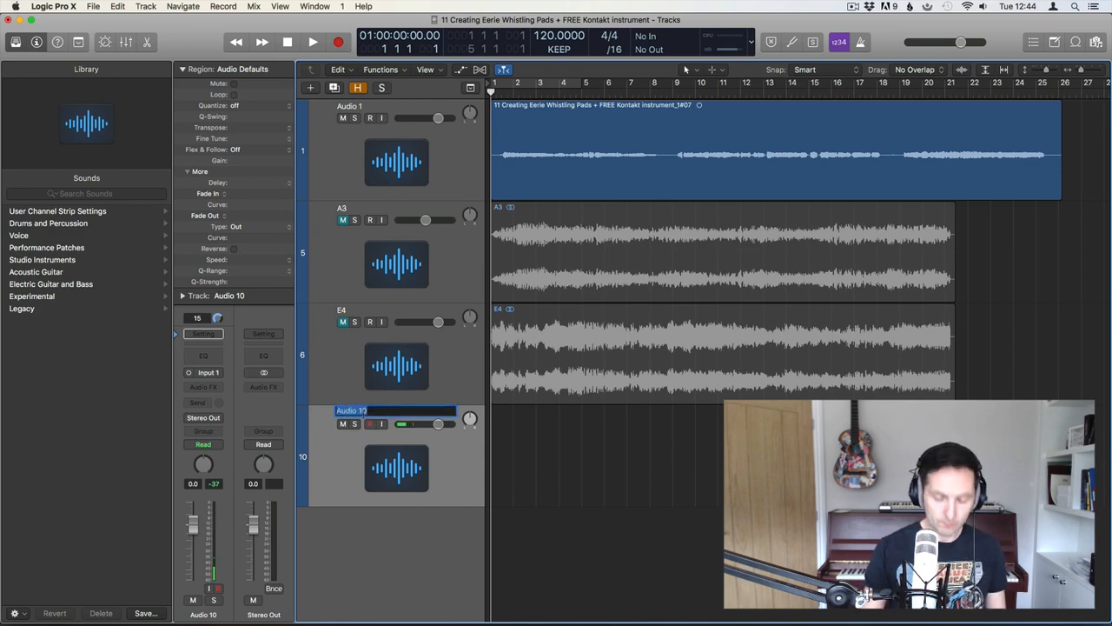
text(A$ Root)
key(Return)
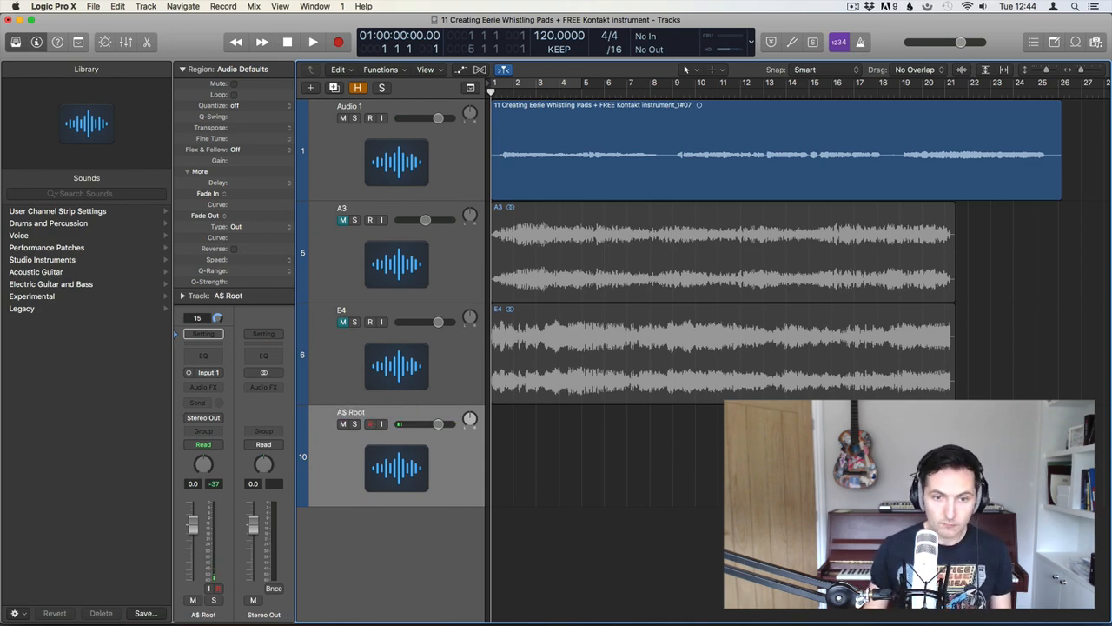
drag(604, 185, 553, 429)
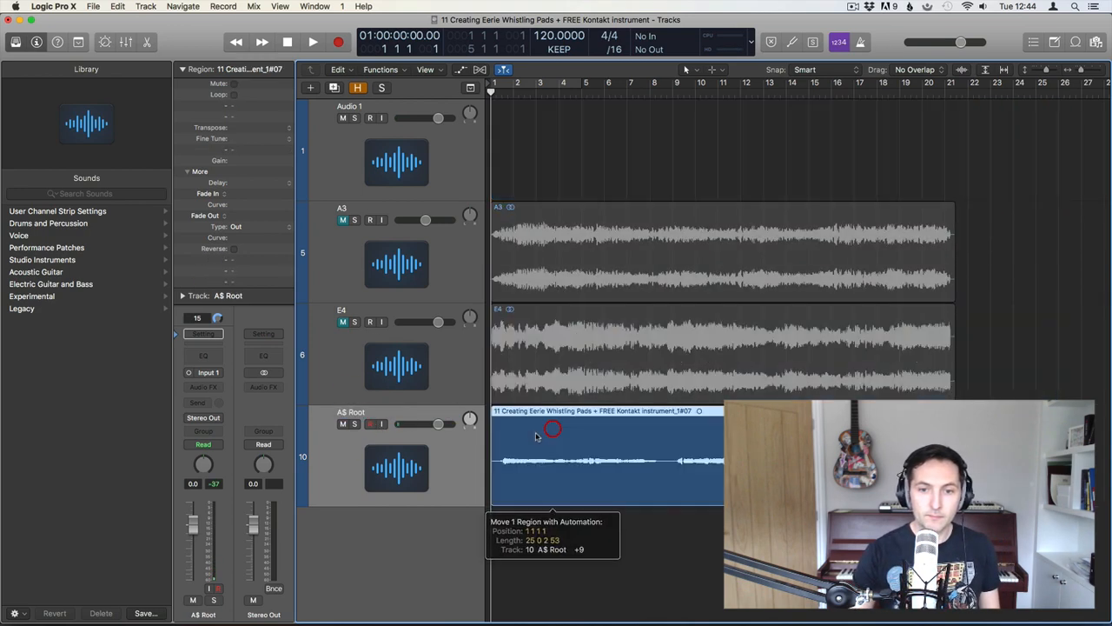
Add another audio track named A4 Sharp below the first one and correct the first track's name to A4 Root
double_click(413, 547)
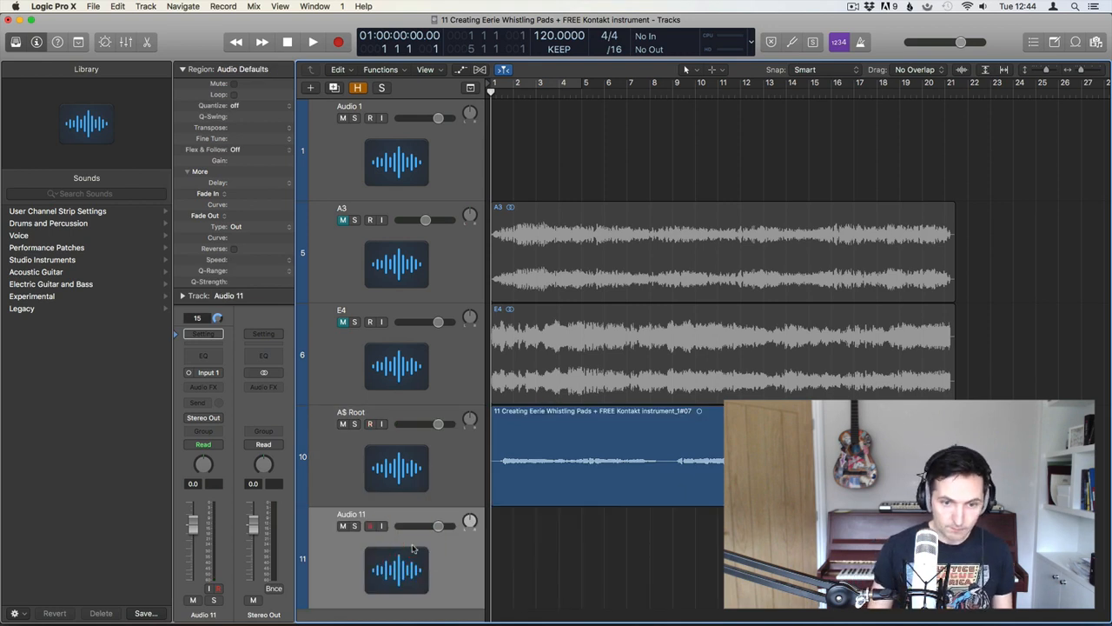
click(348, 416)
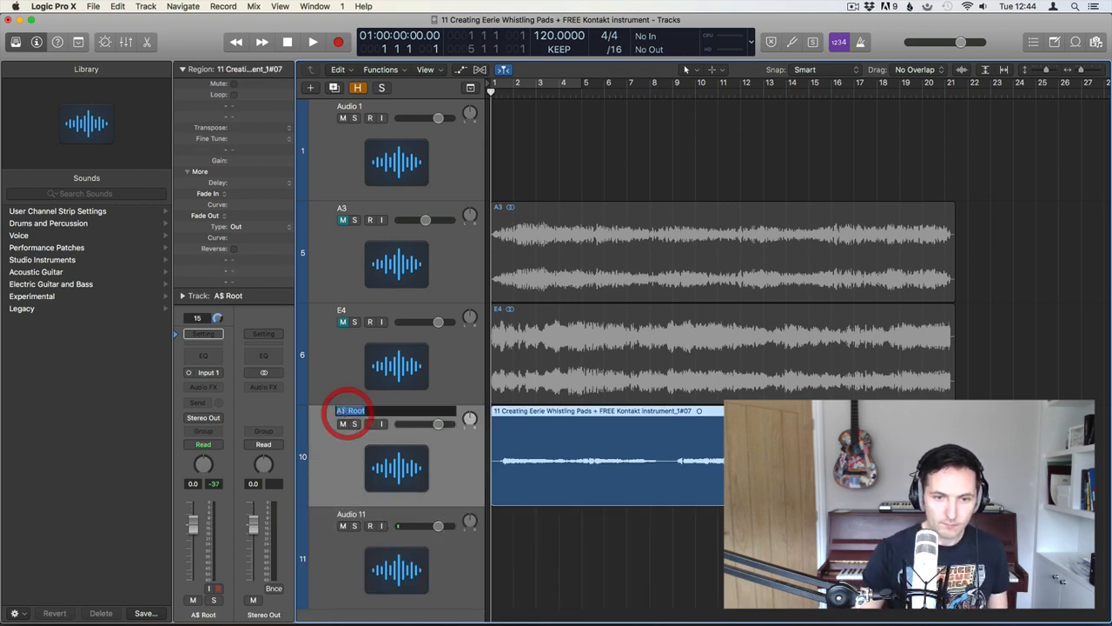
double_click(348, 416)
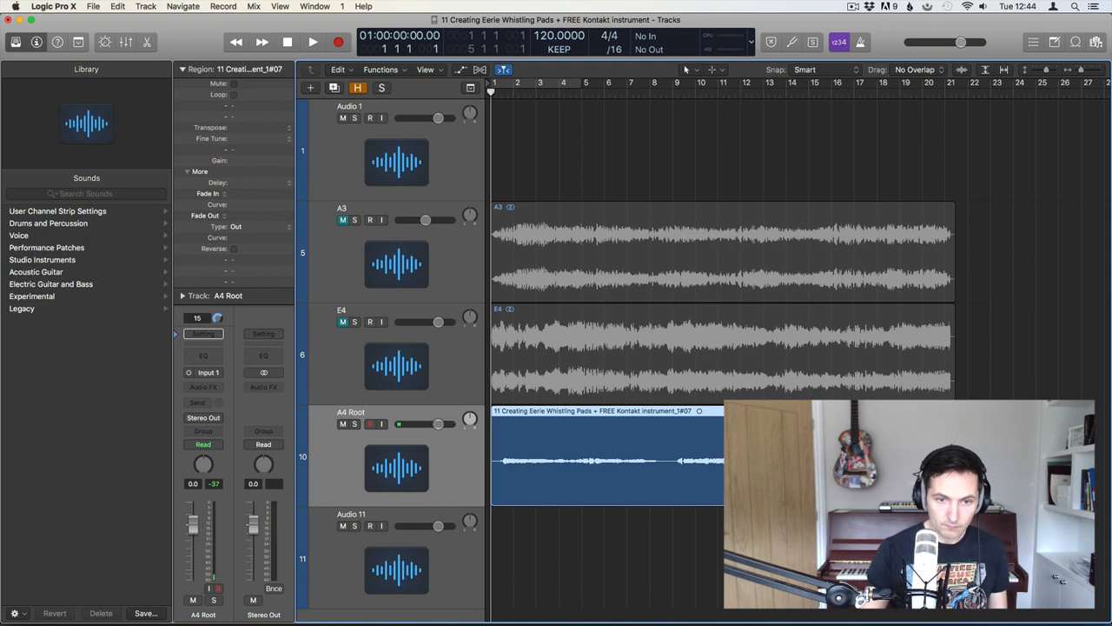
double_click(351, 513)
text(A4 Sharp)
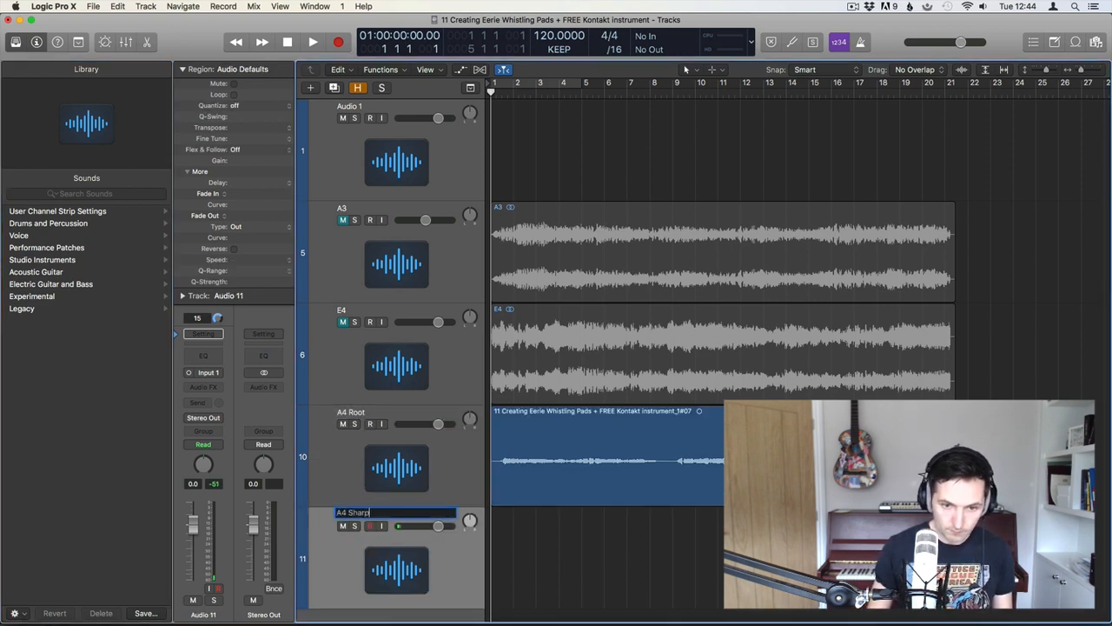
key(Return)
Add one more audio track below A4 Sharp and name it A4 Flat
key(super+d)
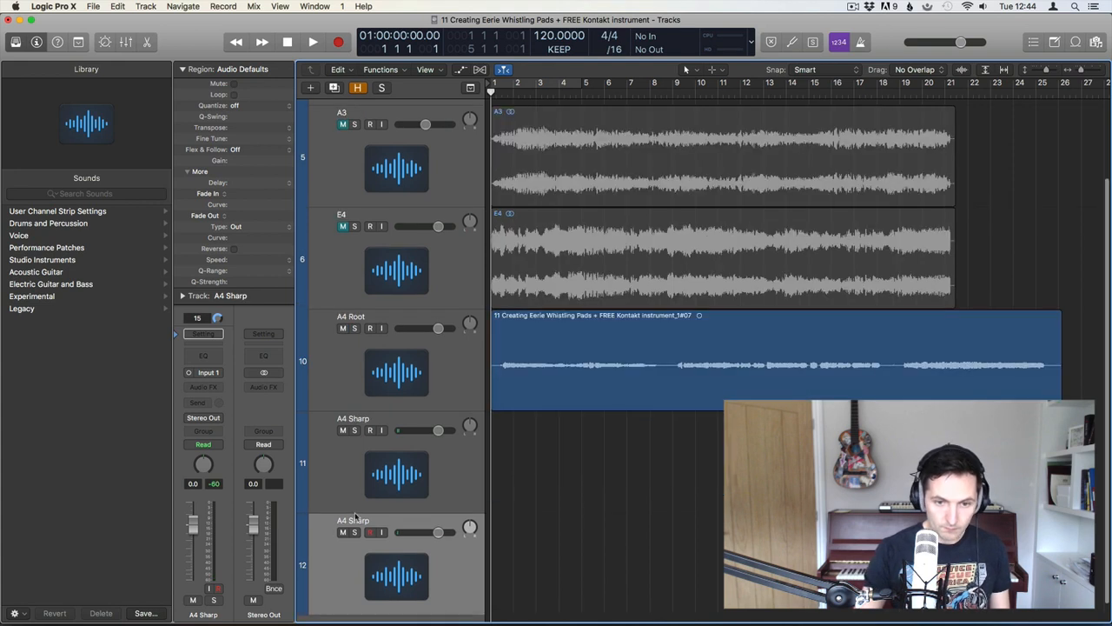
double_click(352, 518)
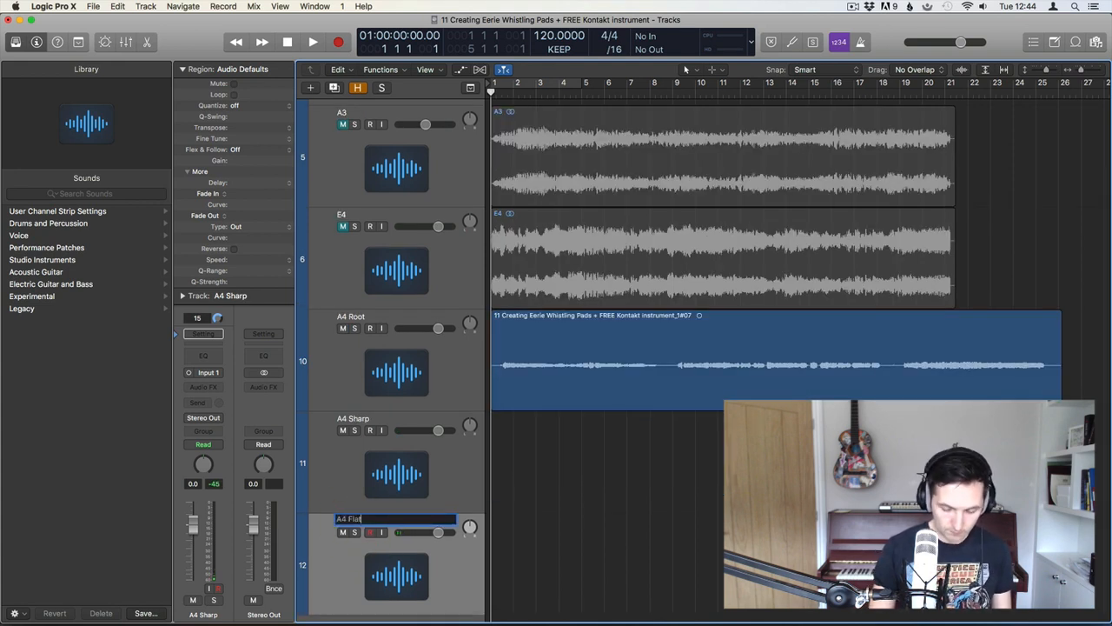
key(Escape)
scroll(452, 291, up, 4)
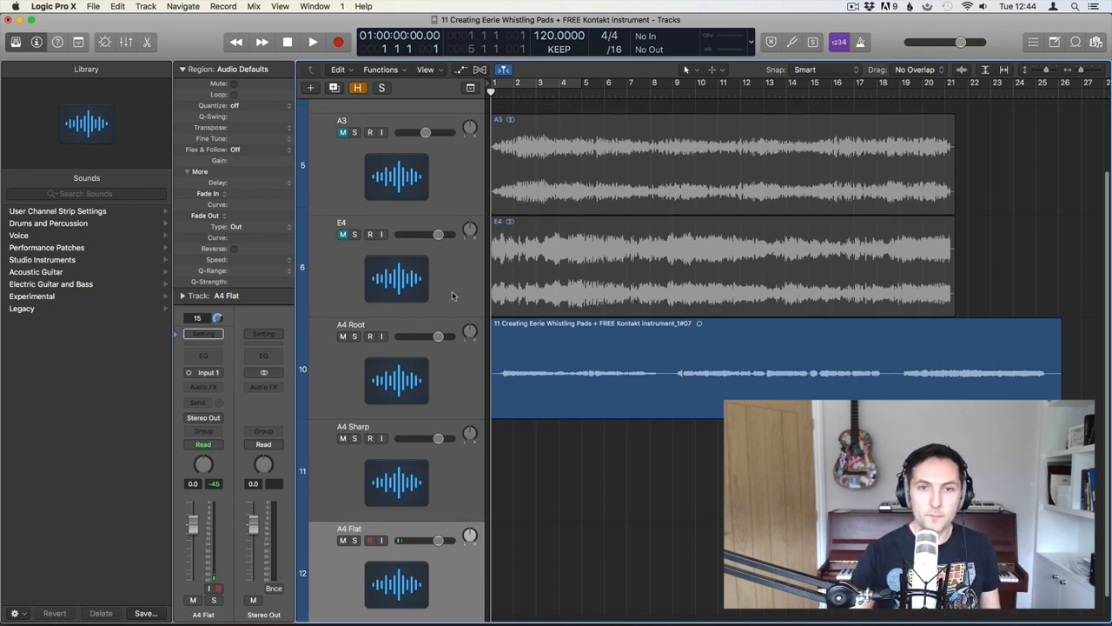
Record another whistle take on the Audio 1 track and move it onto the start of the A4 Sharp track
click(394, 142)
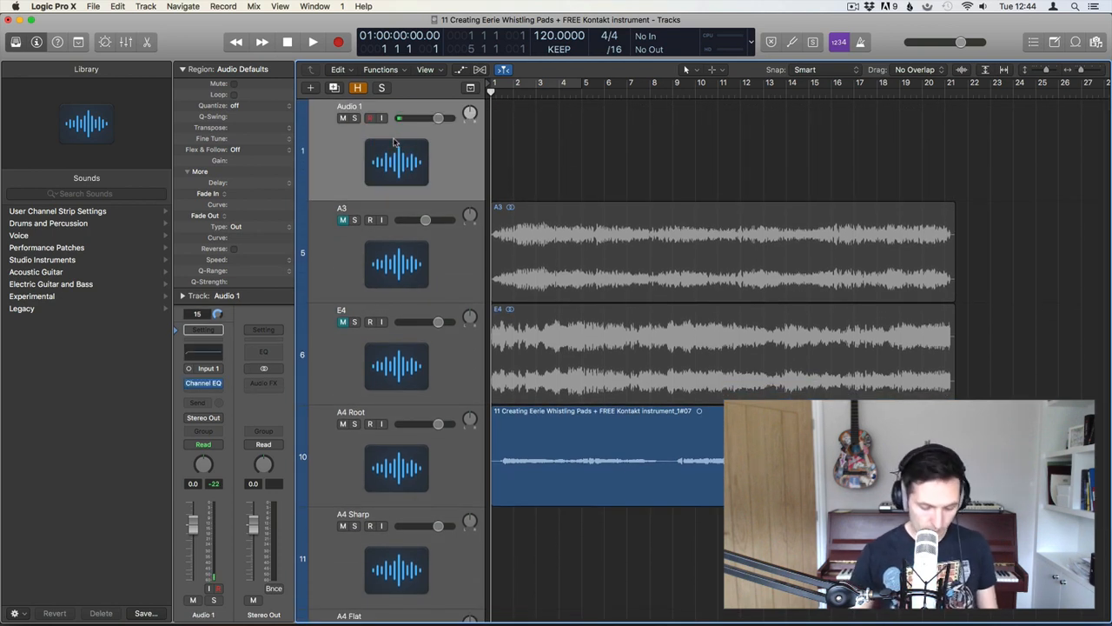
key(r)
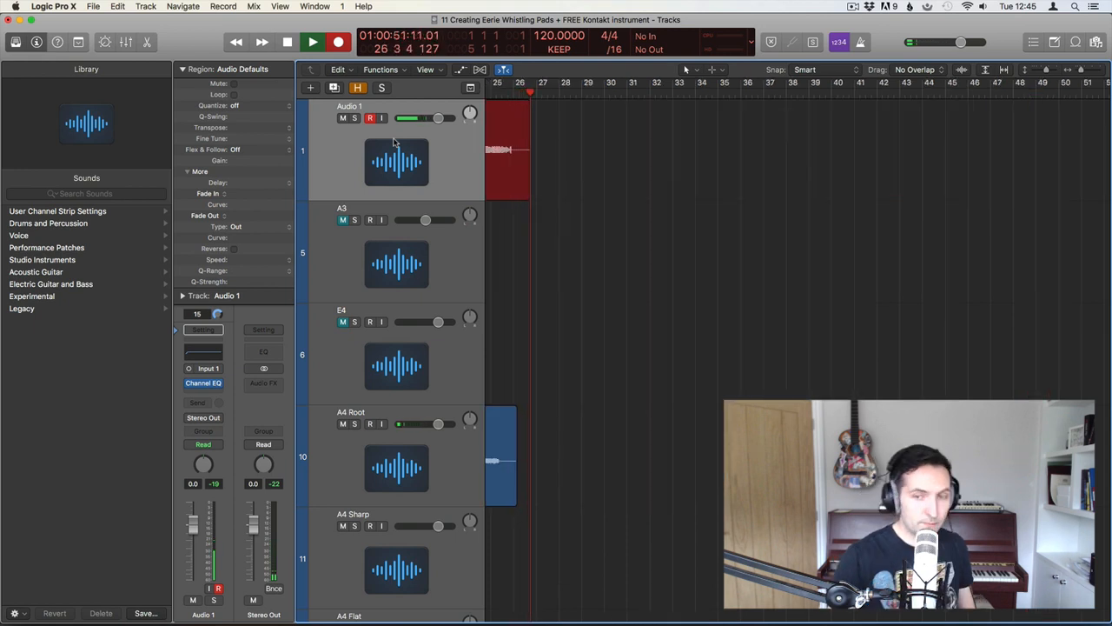
key(space)
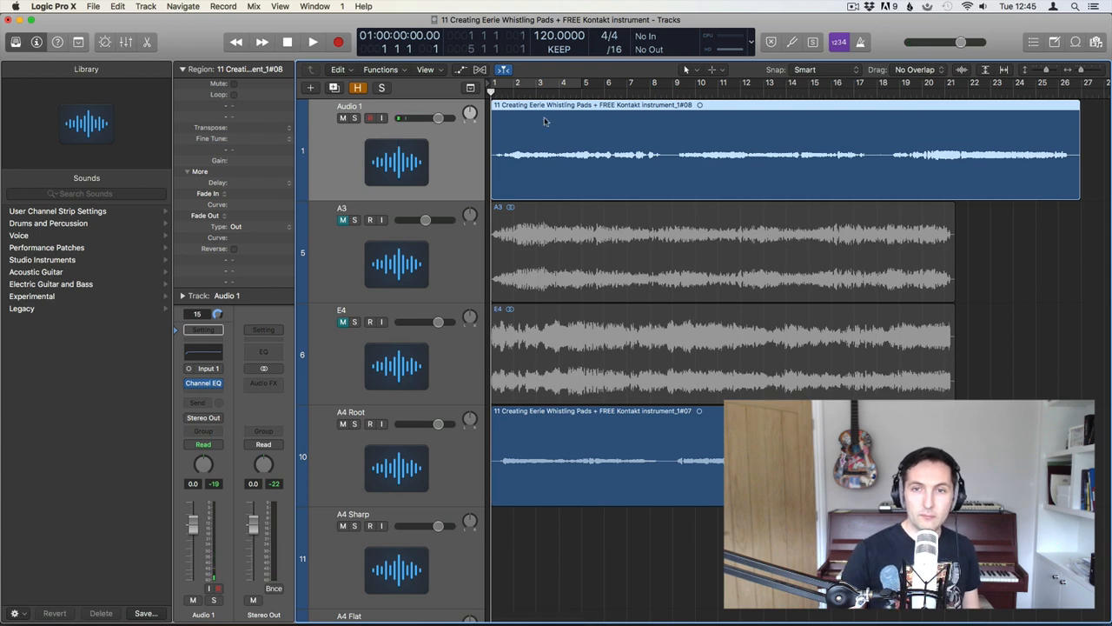
drag(532, 174, 479, 563)
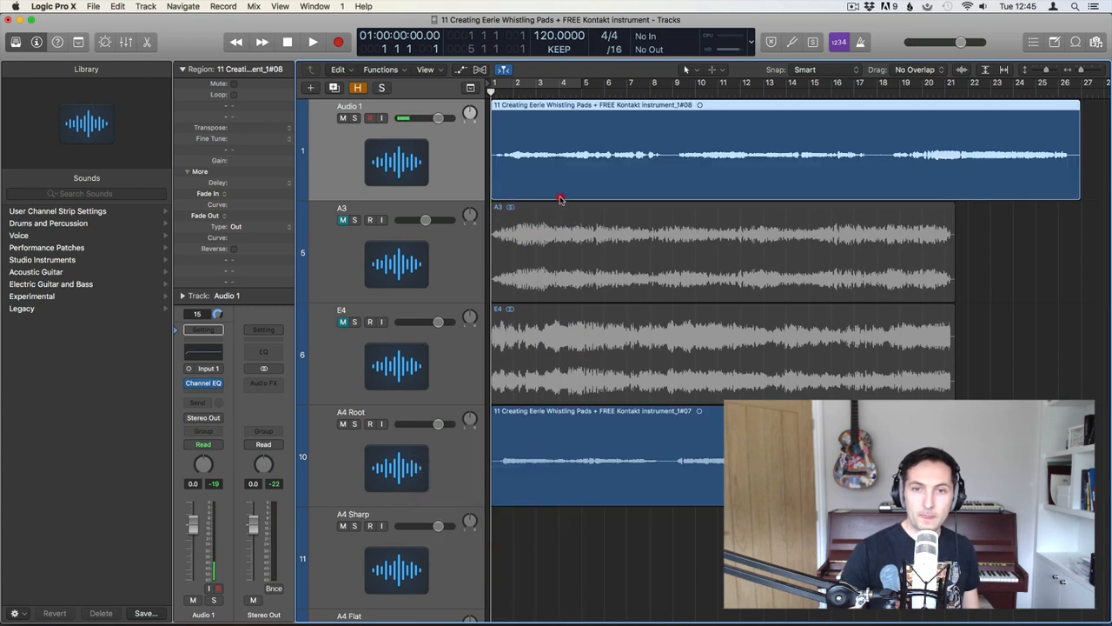
drag(560, 199, 542, 531)
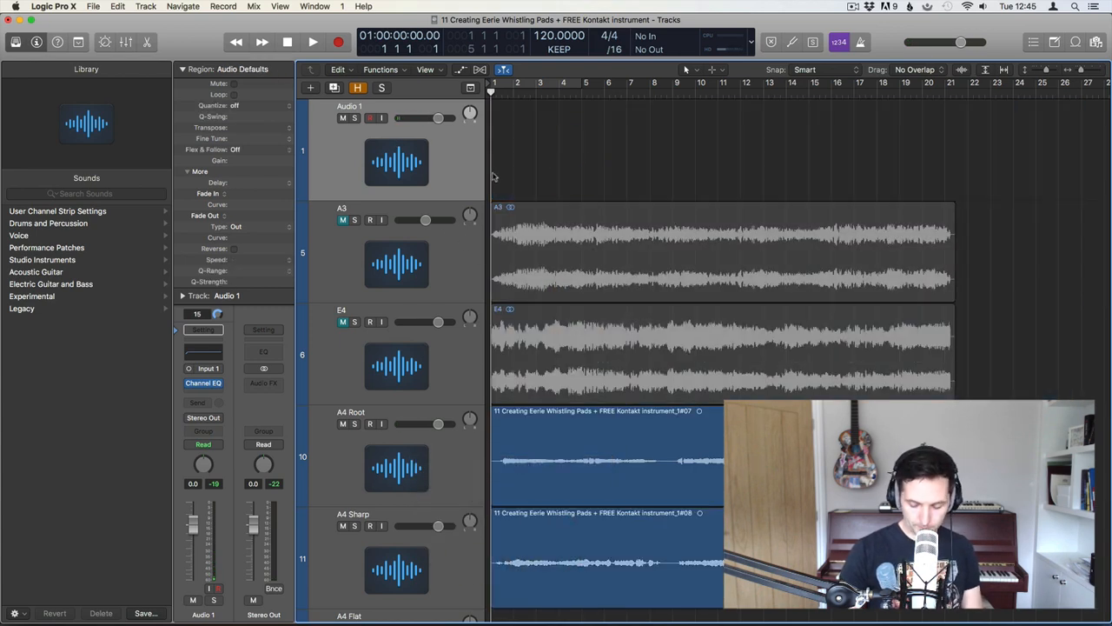
key(r)
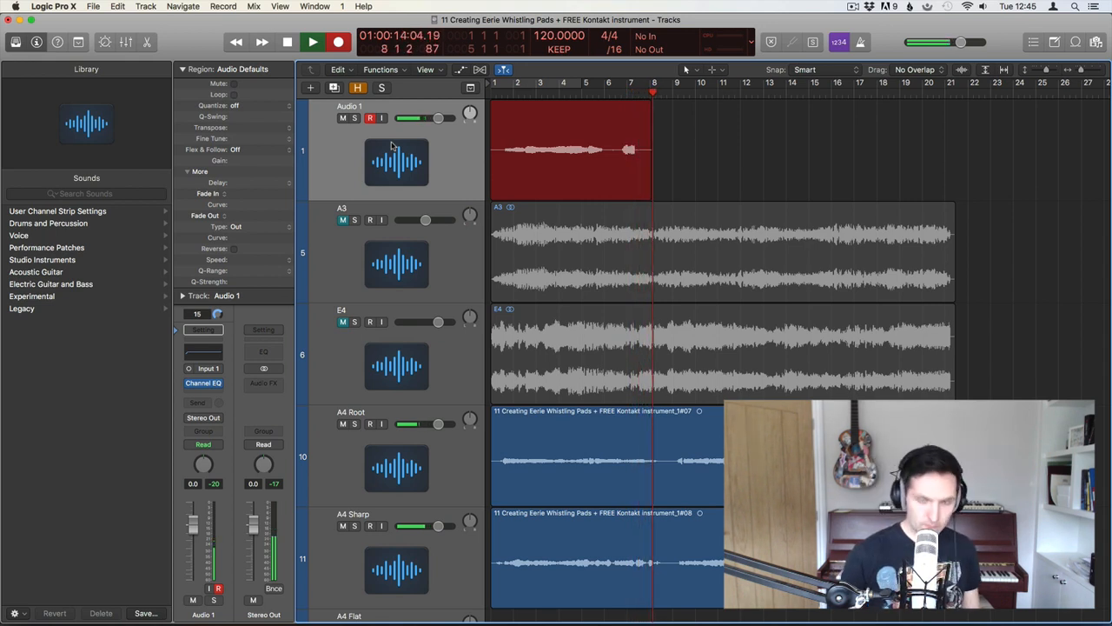
key(space)
key(super+z)
key(Return)
Record a whistle take on the Audio 1 track from the project start, stop after about bar 26 and return to the beginning
key(r)
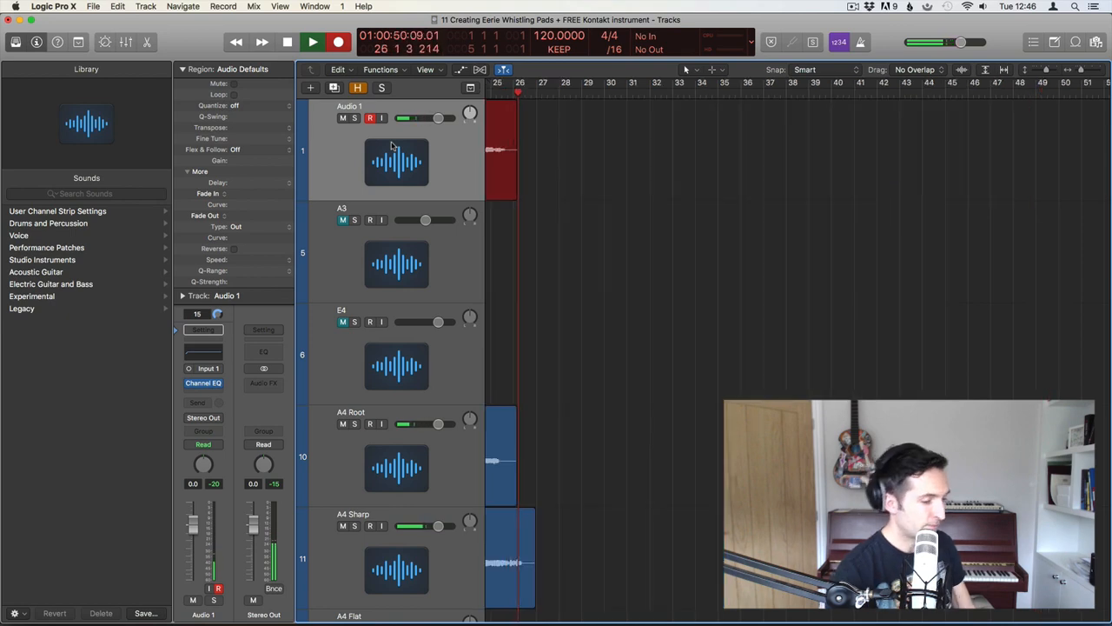
key(space)
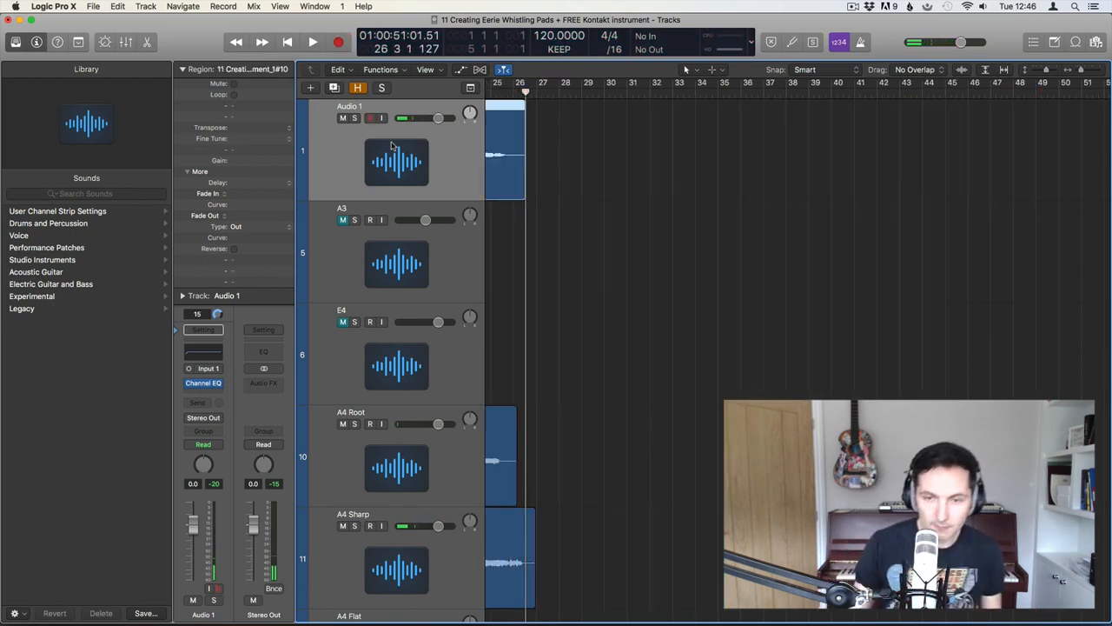
key(Return)
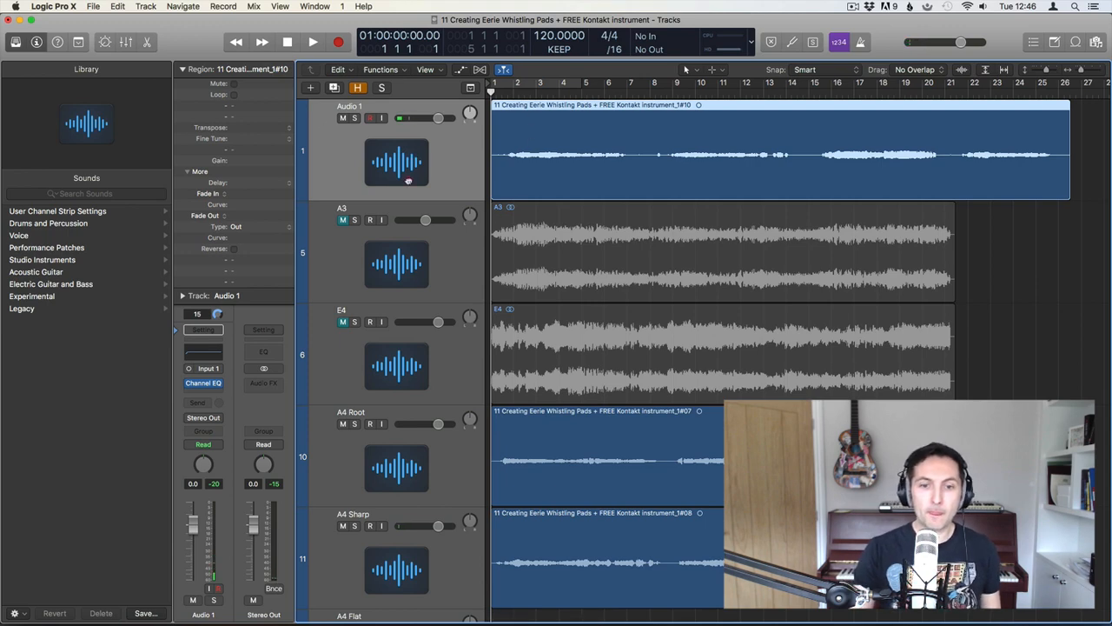
Move the new take from Audio 1 onto the start of the A4 Flat track and delete the emptied Audio 1 track
drag(407, 180, 420, 369)
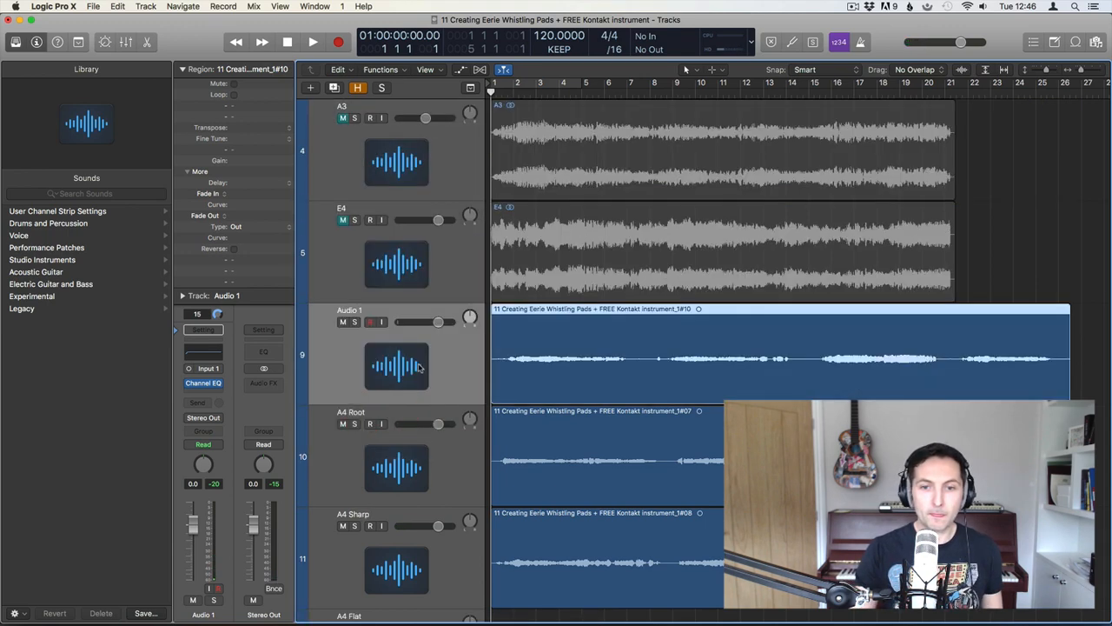
scroll(419, 368, down, 3)
drag(569, 304, 514, 548)
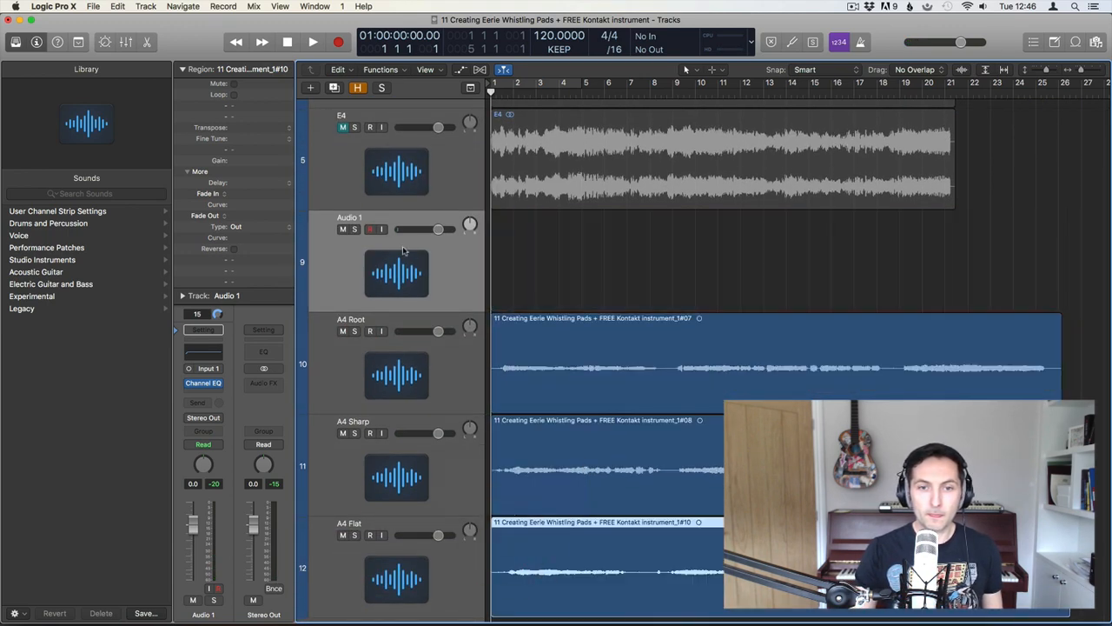
key(super+BackSpace)
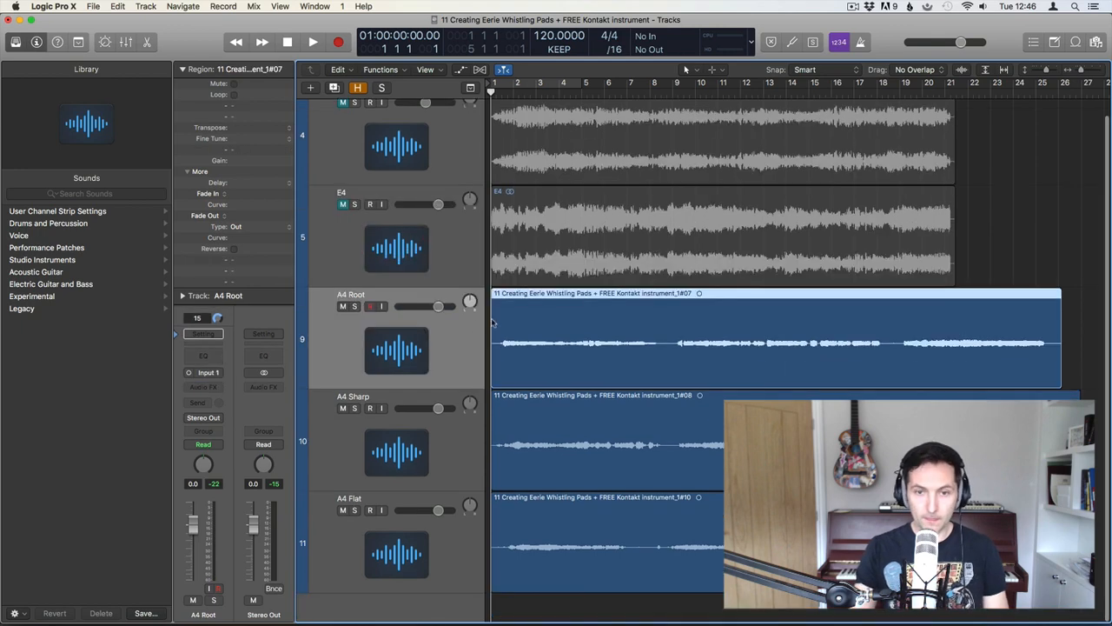
Open the A4 Root recording in the audio file editor and normalize it
double_click(587, 339)
key(ctrl+n)
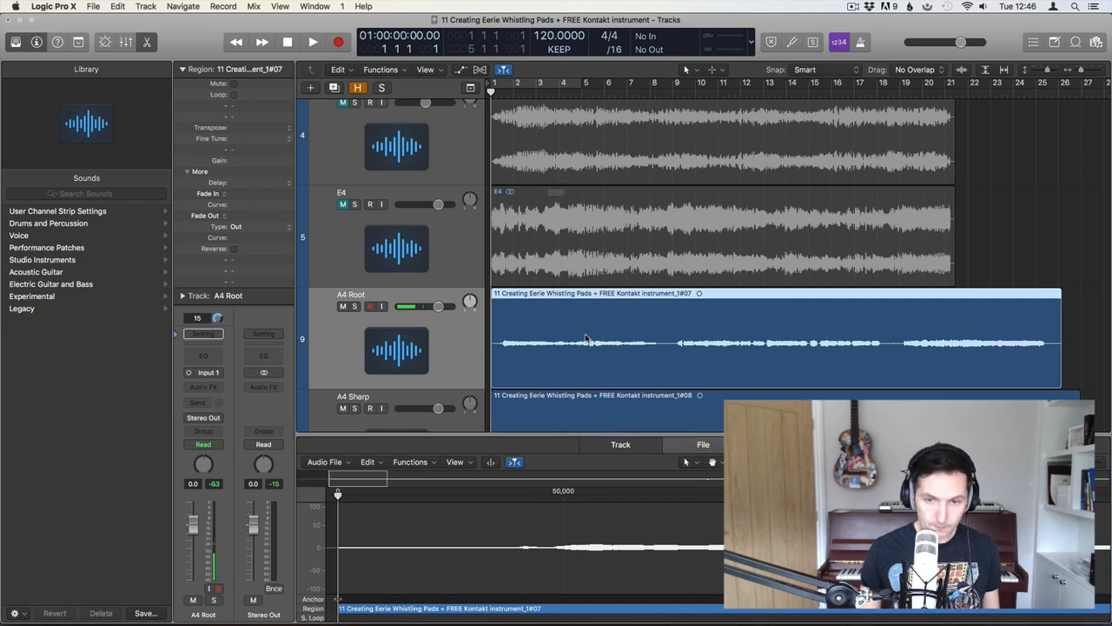
key(Return)
Normalize the A4 Sharp recording in the audio file editor
key(Down)
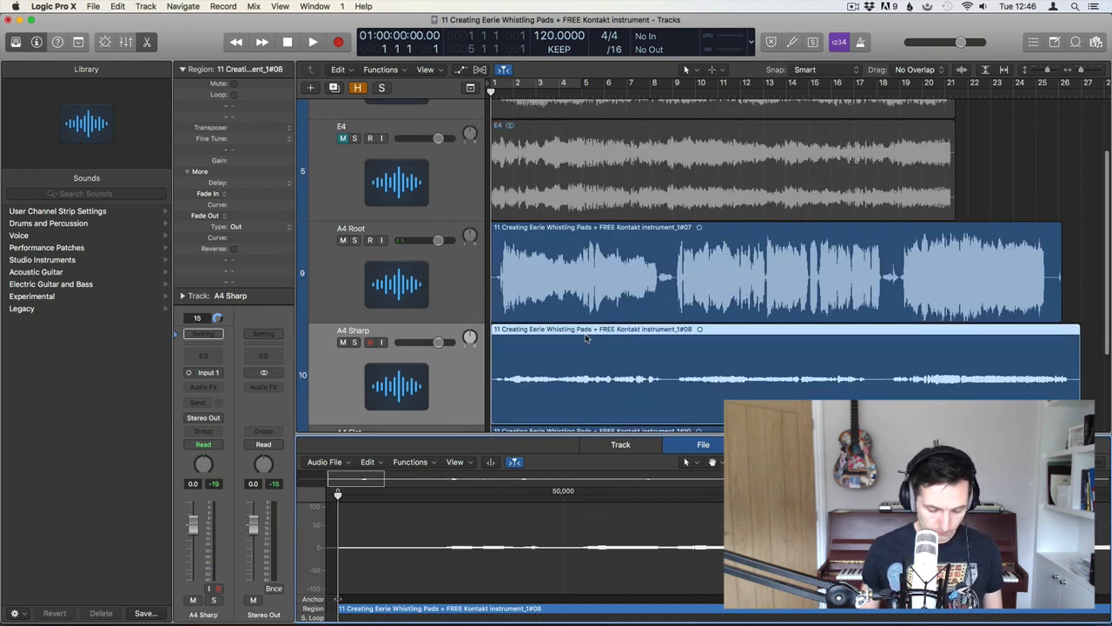
key(e)
key(e)
key(ctrl+n)
key(Return)
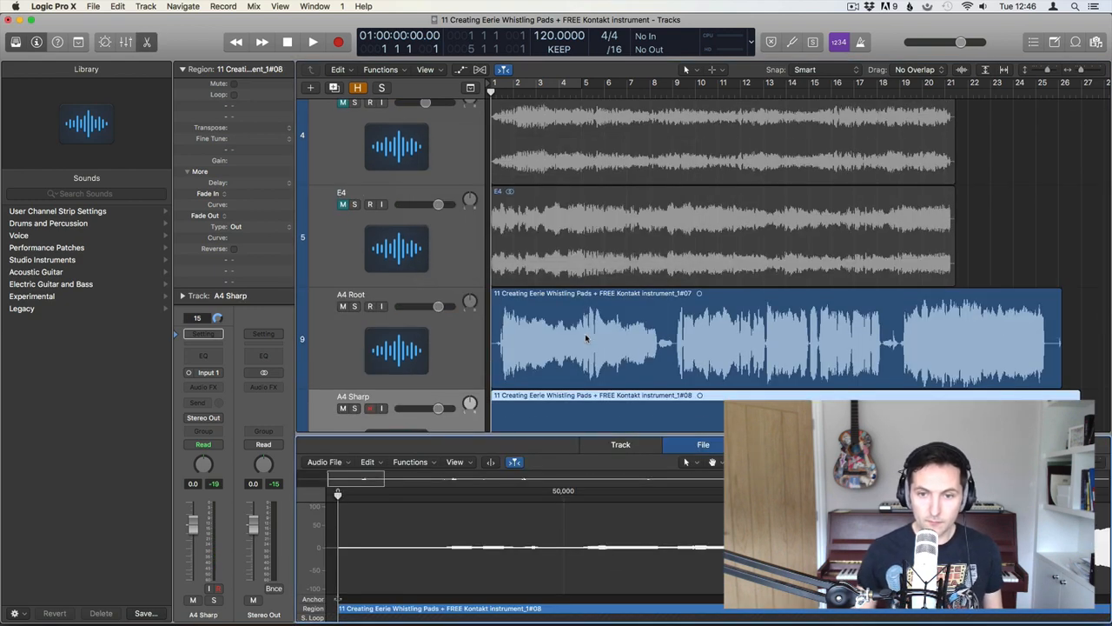
Normalize the A4 Flat recording in the audio file editor
key(Down)
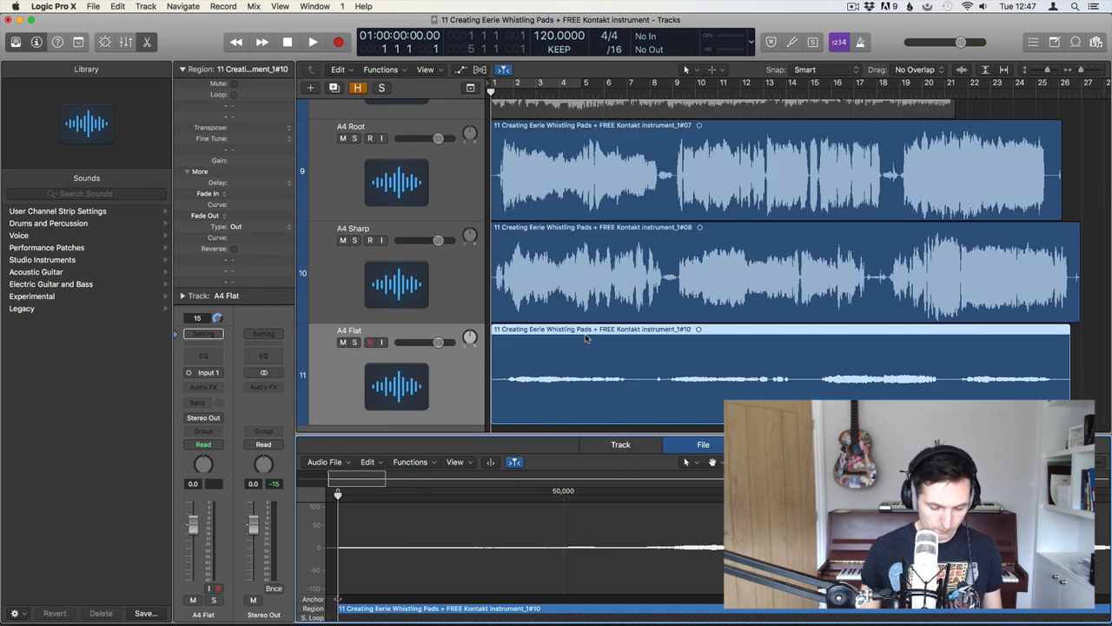
scroll(586, 339, up, 4)
key(ctrl+n)
key(Return)
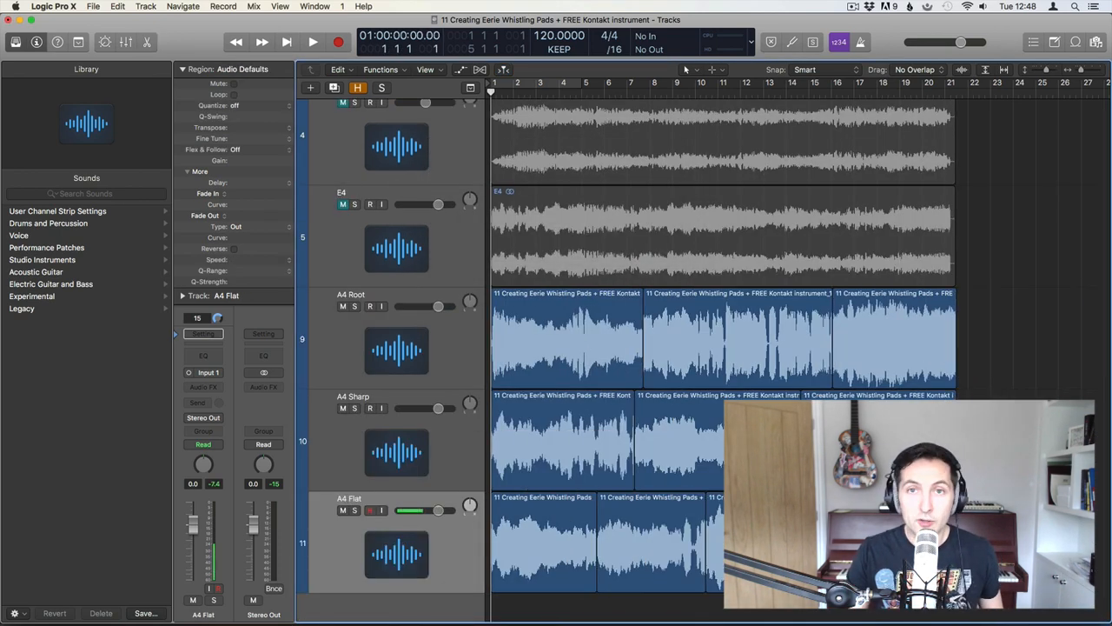
Crossfade the trimmed regions on the three A4 tracks and set all three tracks' volume to -12.0 dB during playback
click(623, 335)
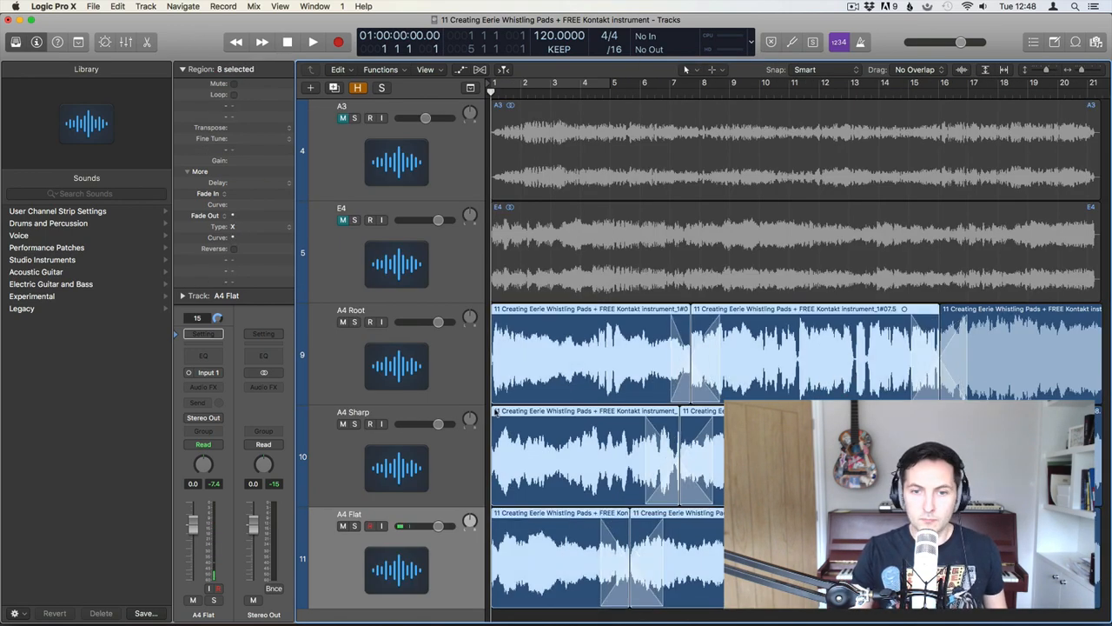
click(442, 376)
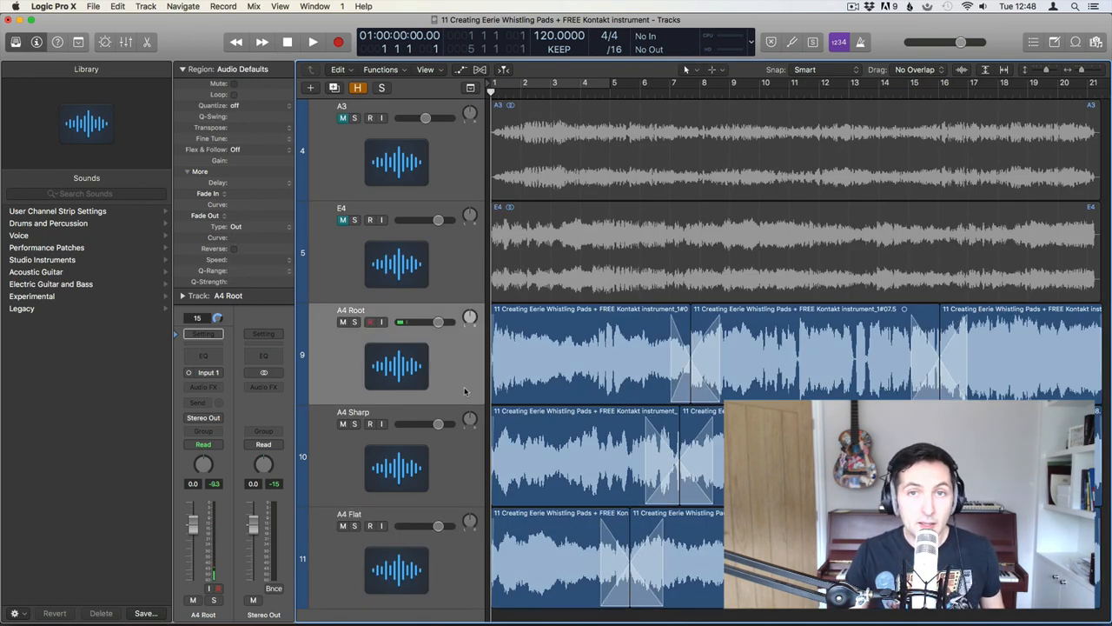
click(413, 384)
shift+click(410, 553)
drag(438, 526, 421, 526)
key(space)
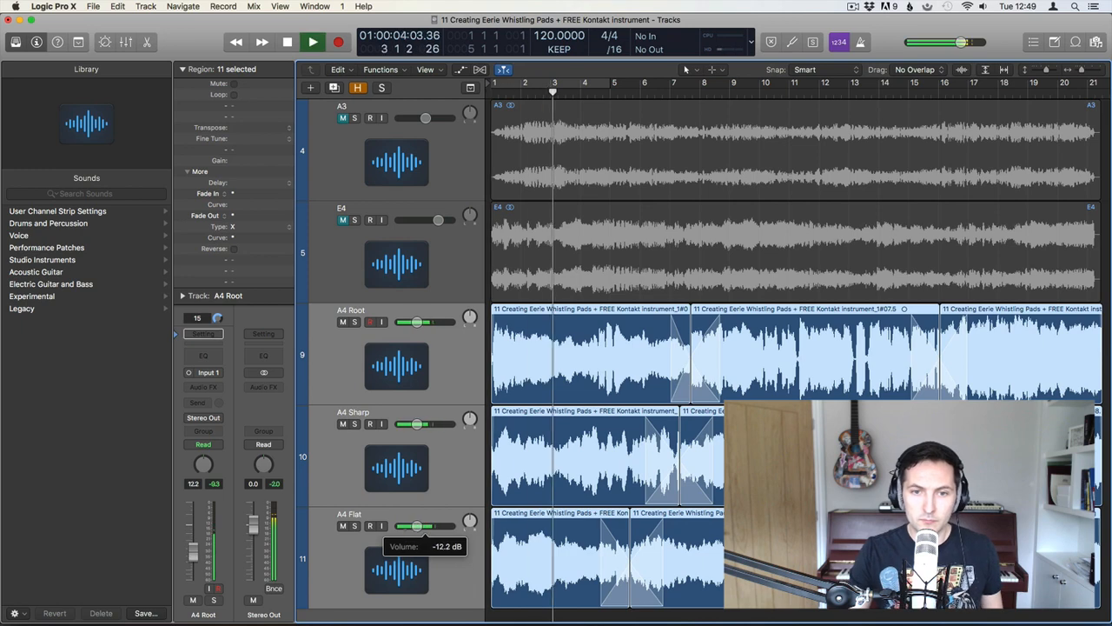
key(space)
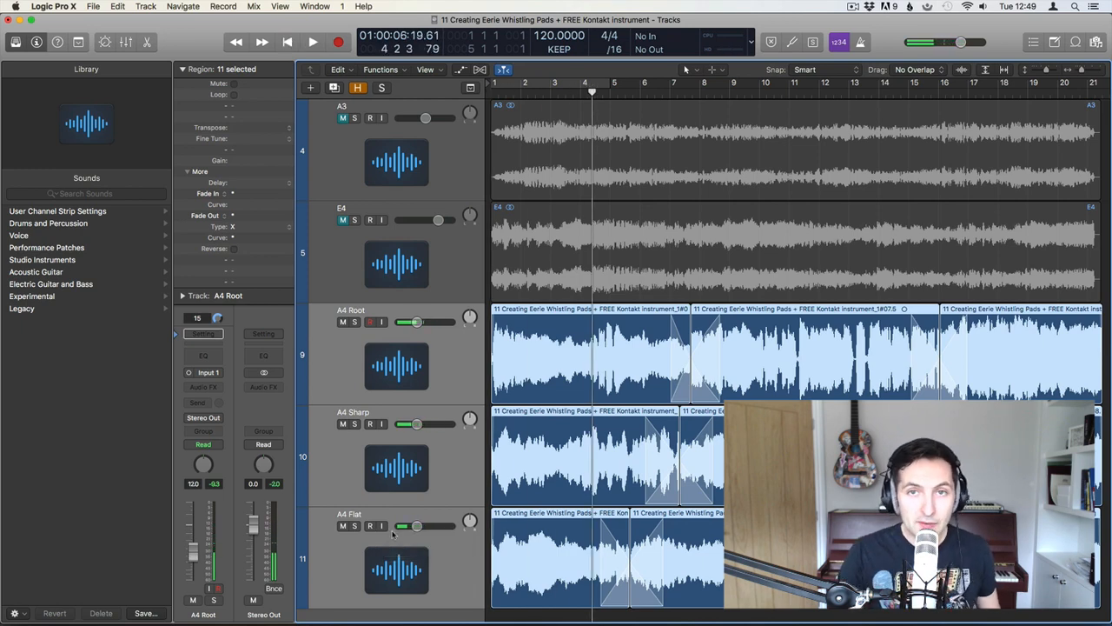
Bounce all regions of A4 Root, A4 Sharp and A4 Flat in place into a single stereo track named A4
right_click(622, 340)
click(449, 340)
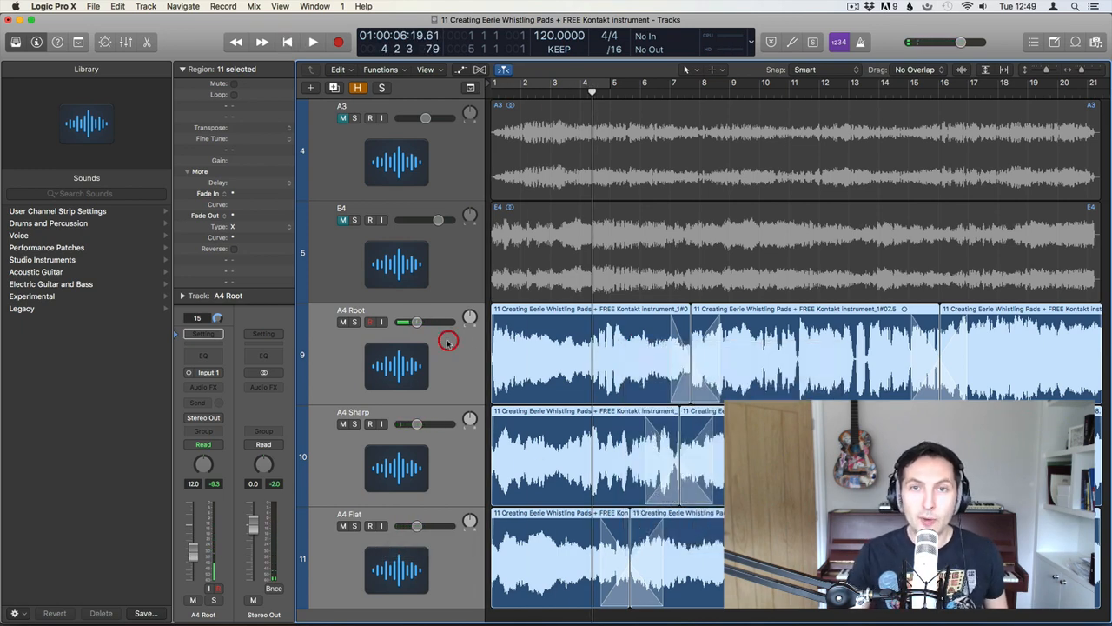
click(413, 383)
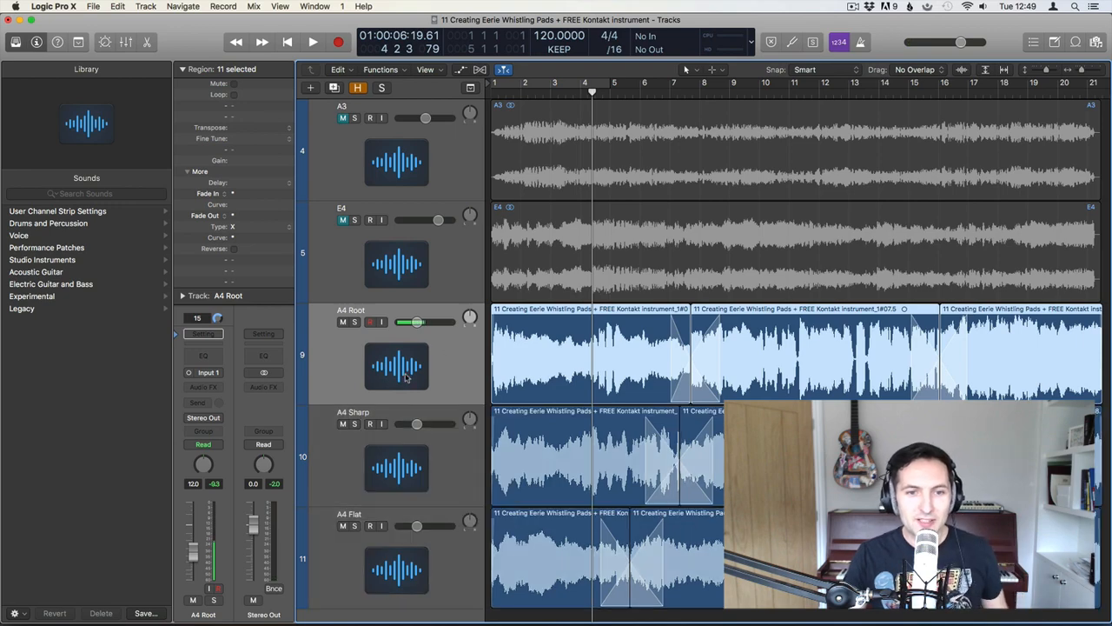
click(566, 345)
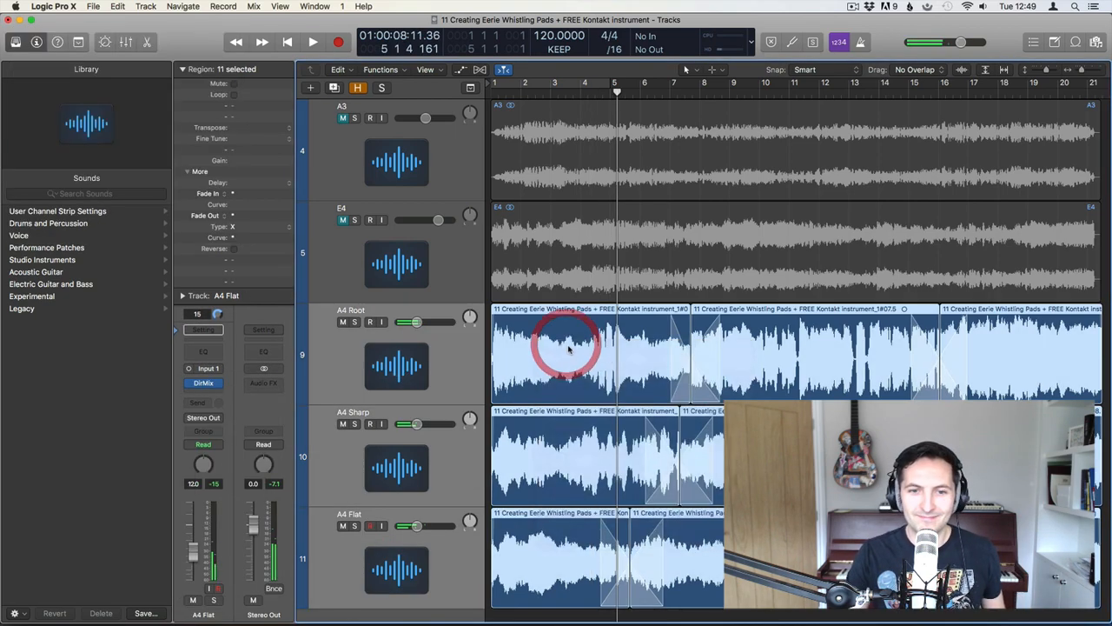
key(ctrl+b)
key(Return)
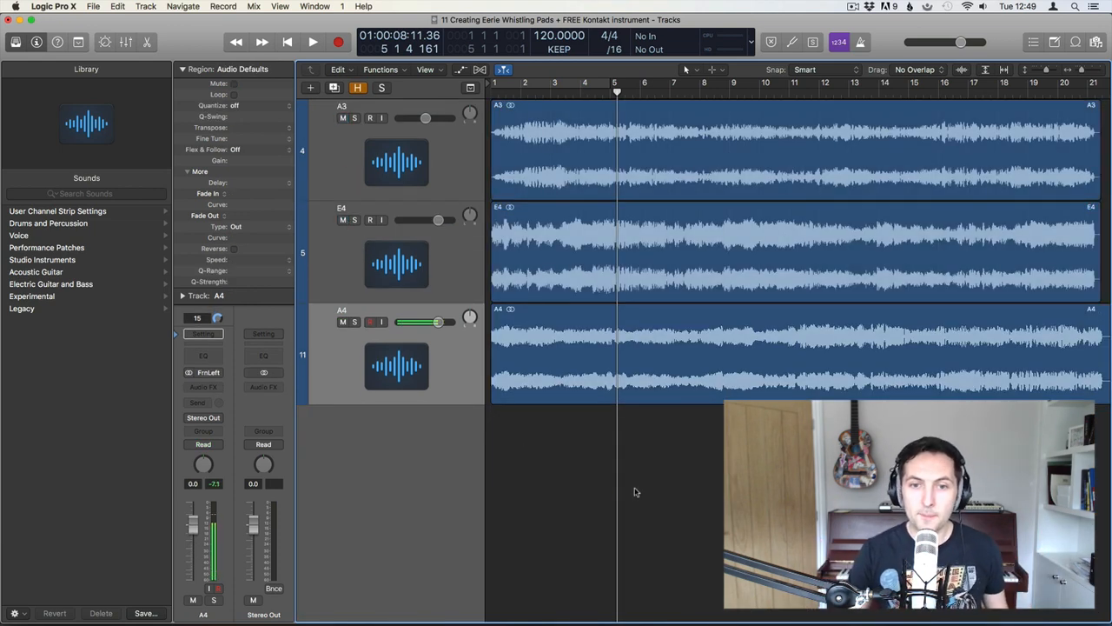
Play the A3, E4 and A4 pads together from the start to check how they blend
click(601, 381)
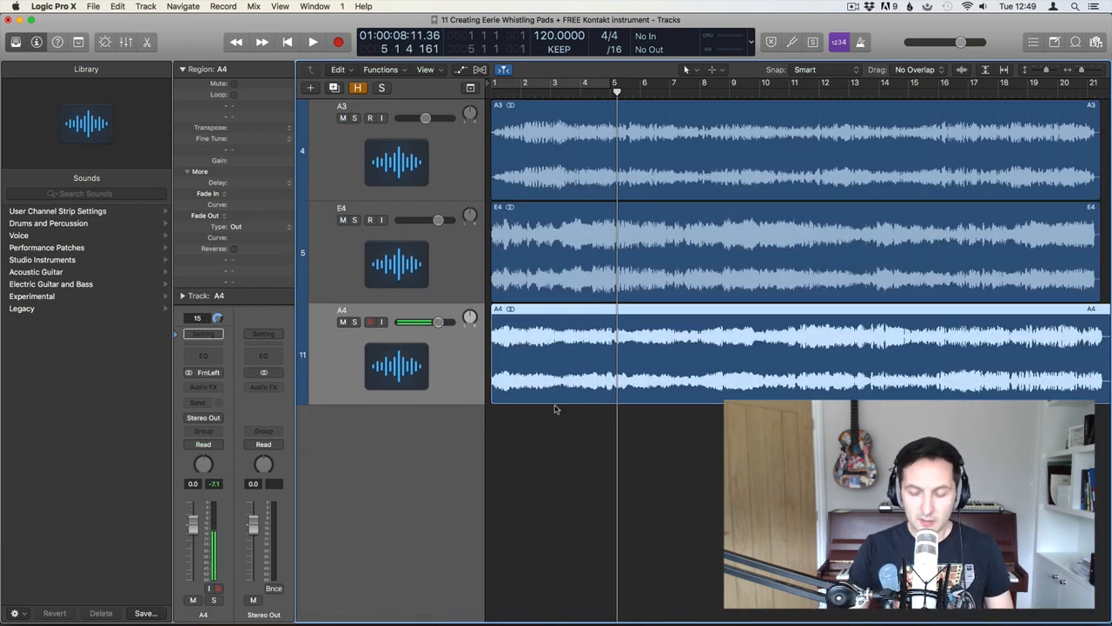
key(space)
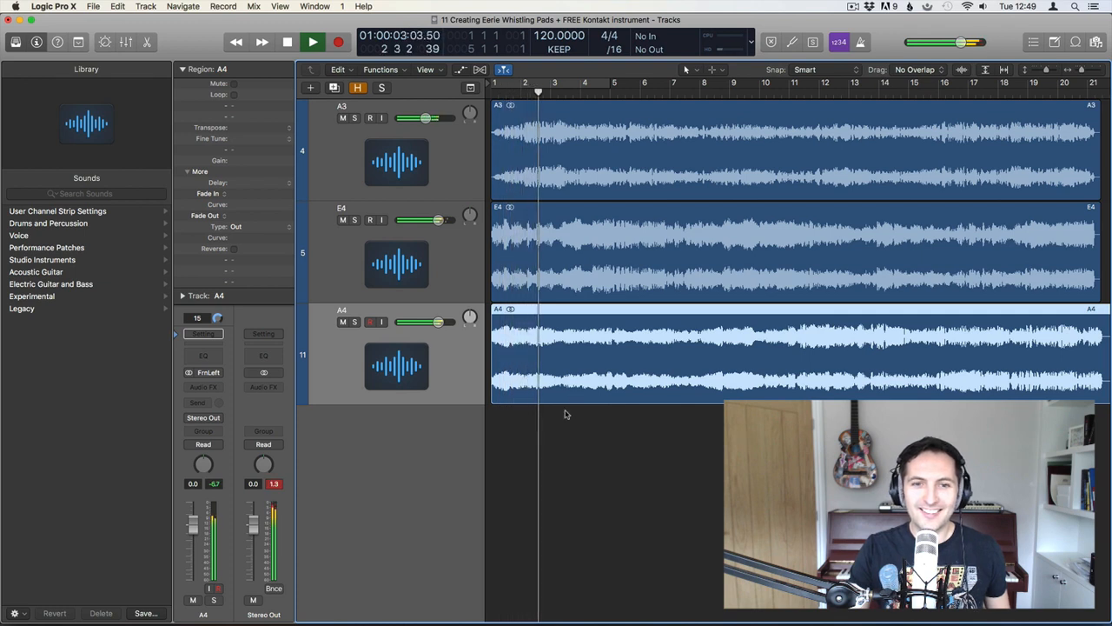
key(space)
Lower the E4 track's volume slightly and set the A4 track's volume to -1.4 dB during playback
shift+click(407, 257)
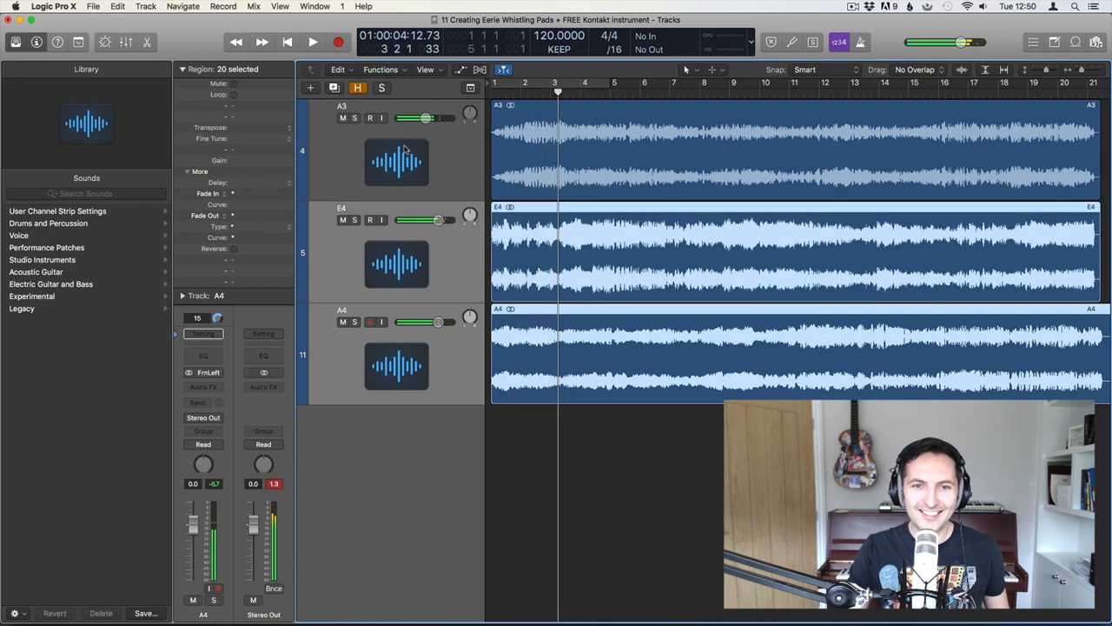
shift+click(404, 149)
click(516, 468)
click(408, 271)
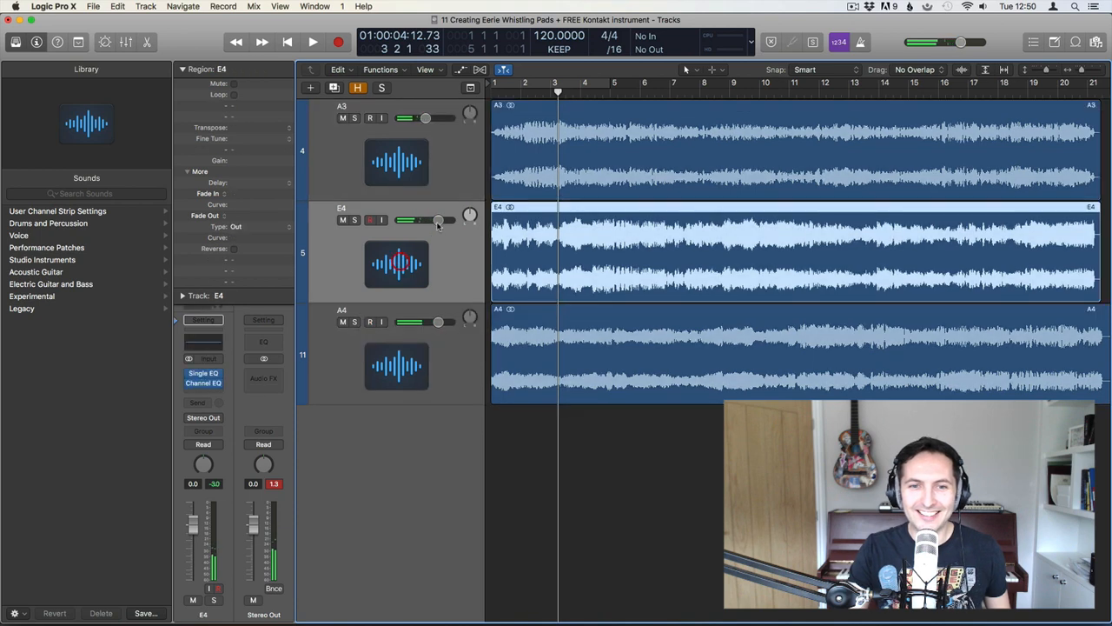
drag(438, 220, 433, 242)
click(439, 339)
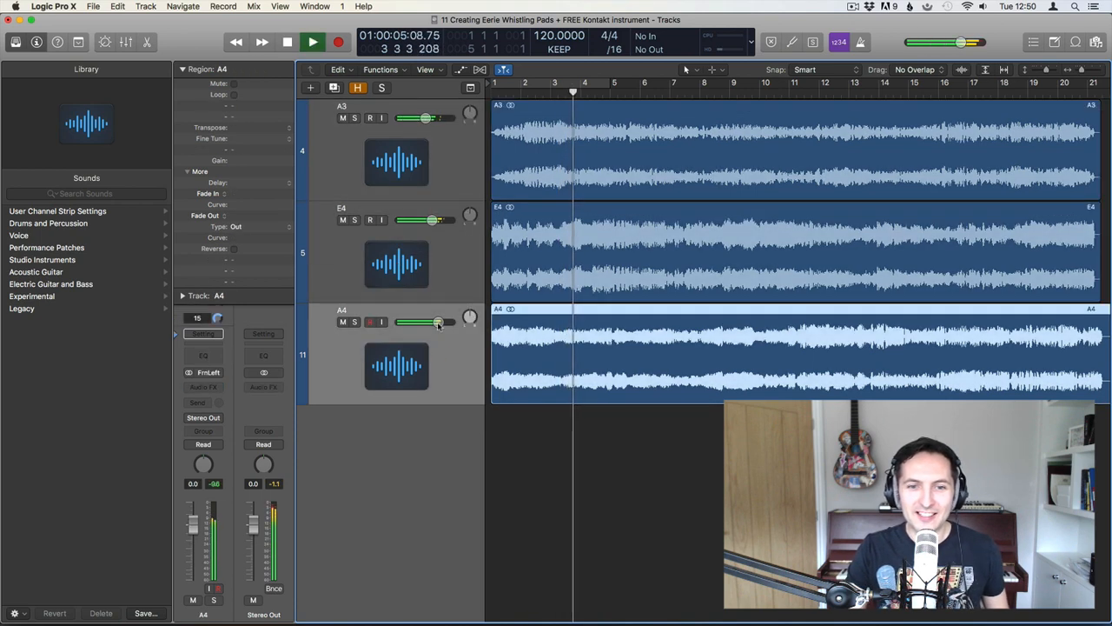
mouse_move(437, 323)
drag(433, 324, 430, 323)
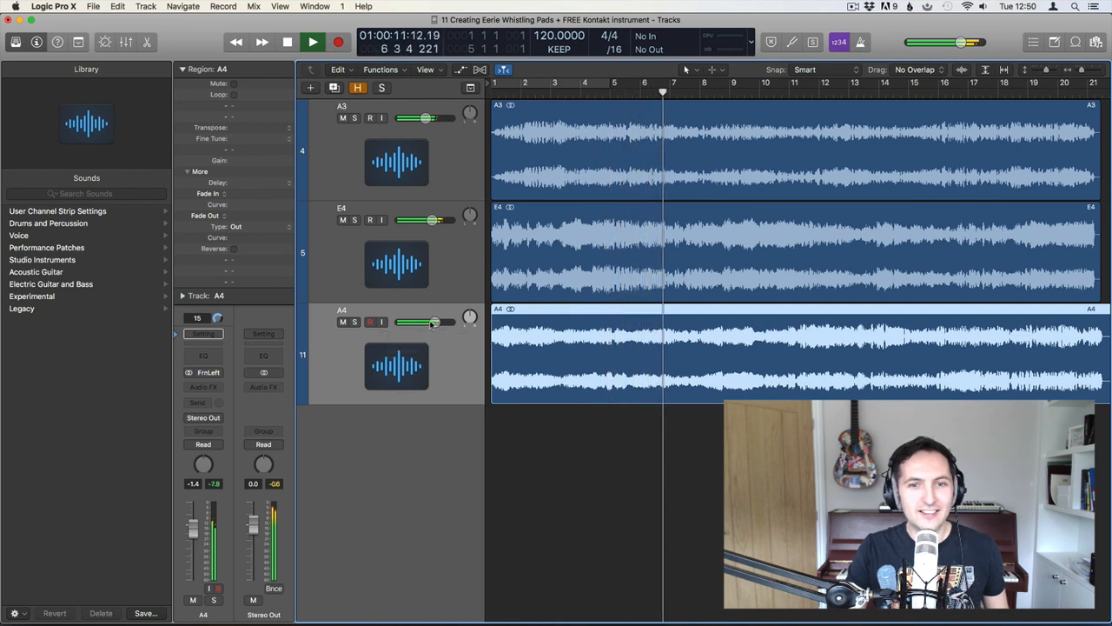
Compare the mix with E4 muted and unmuted, and replay all three pads from the project start
click(344, 221)
click(344, 221)
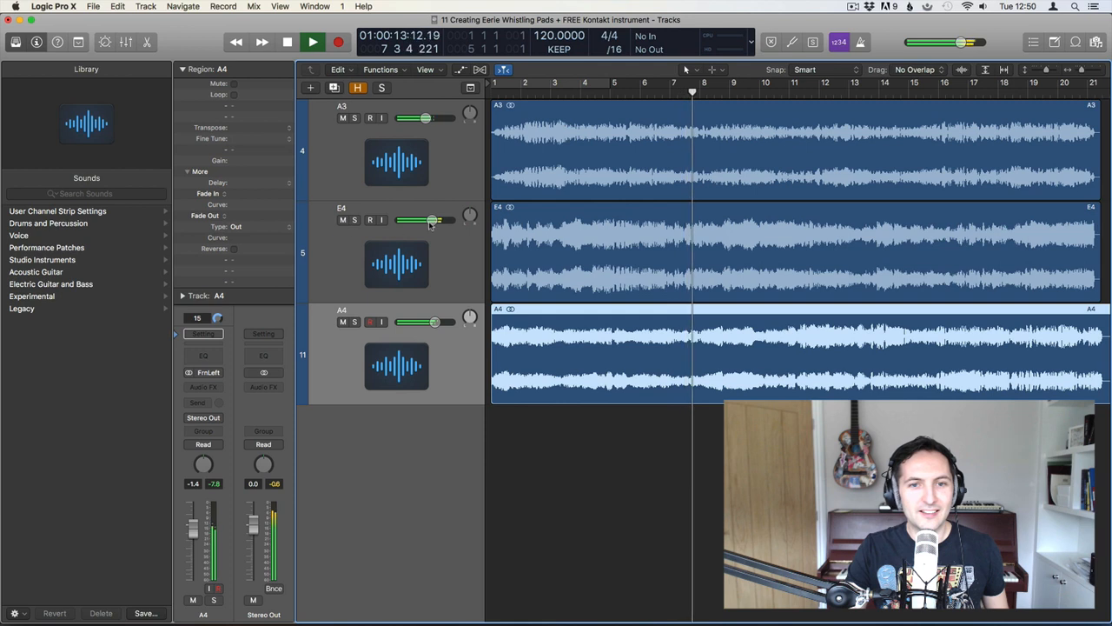
click(588, 469)
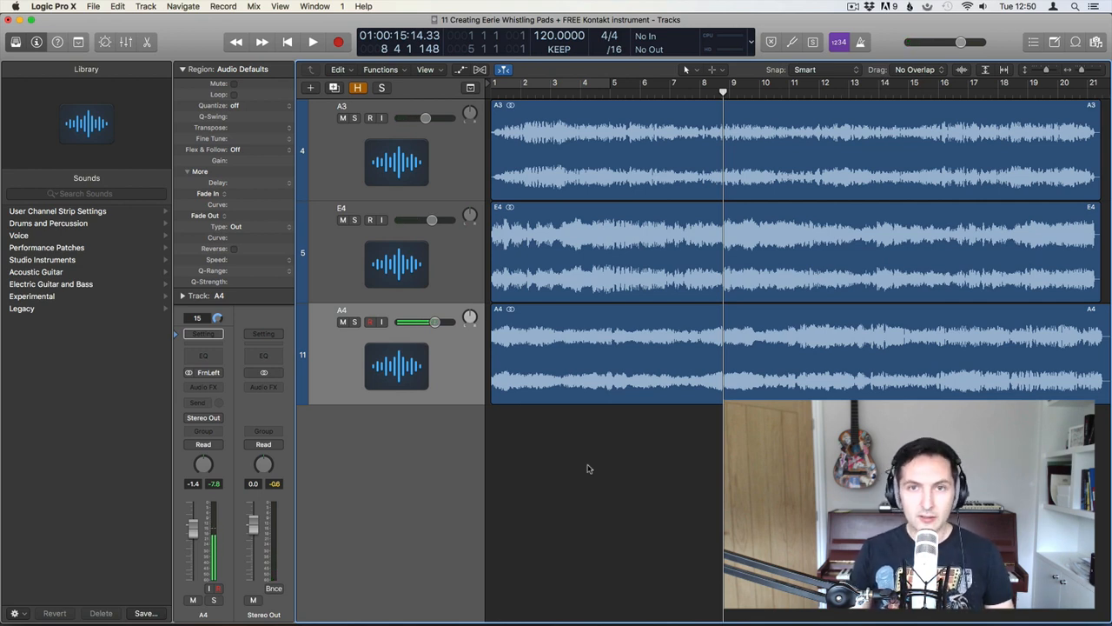
key(Return)
key(space)
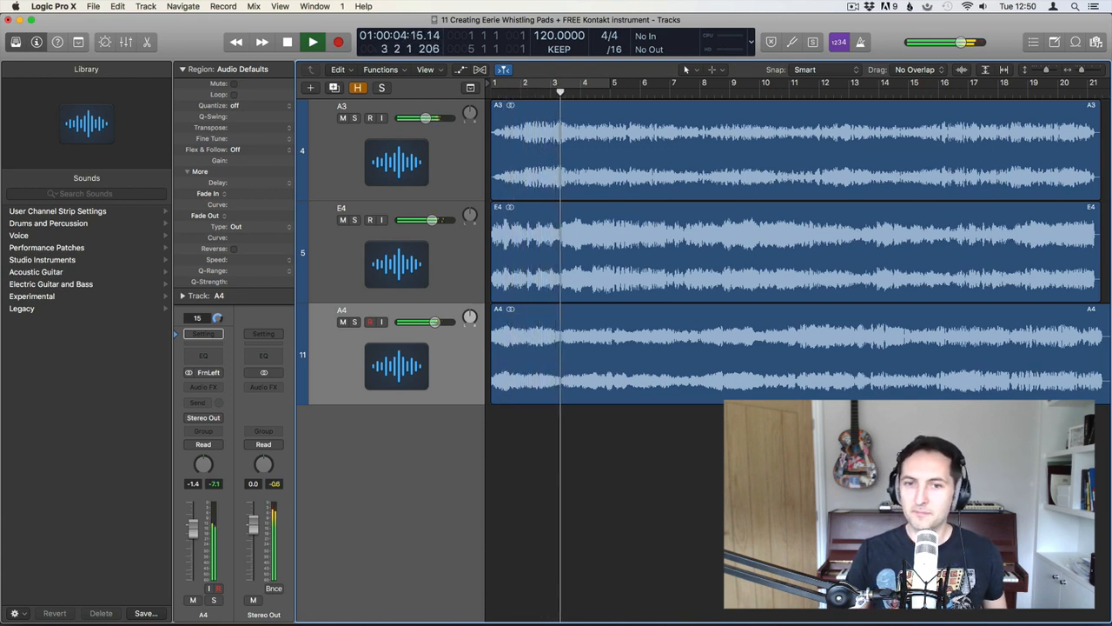
key(space)
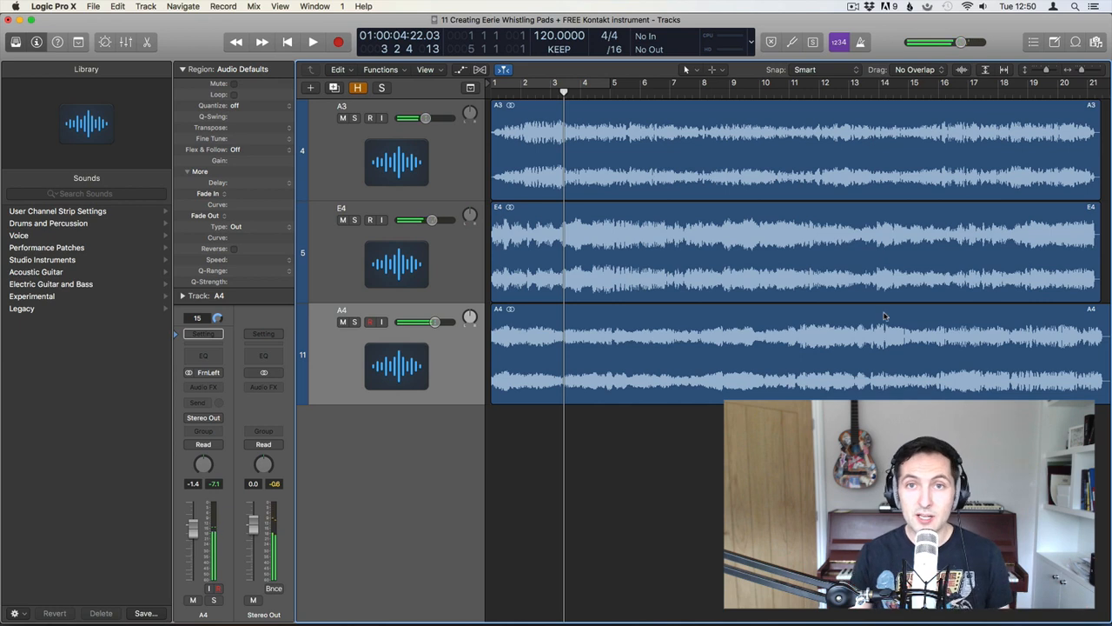
Trim the ends of the A4, E4 and A3 regions back to just past bar 21
scroll(798, 253, right, 1)
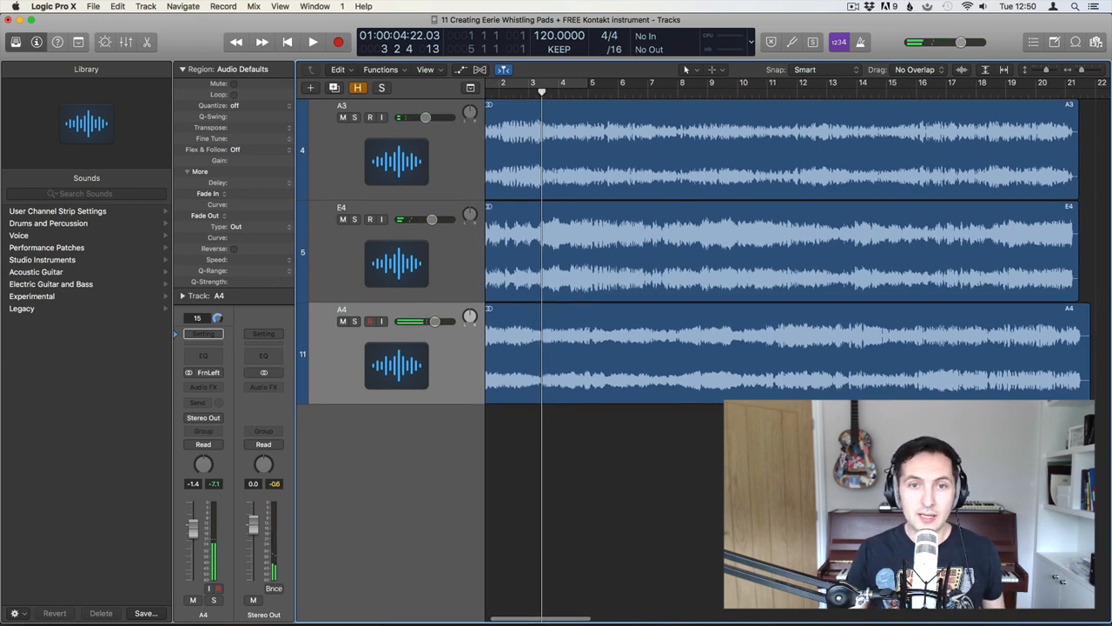
scroll(798, 252, left, 1)
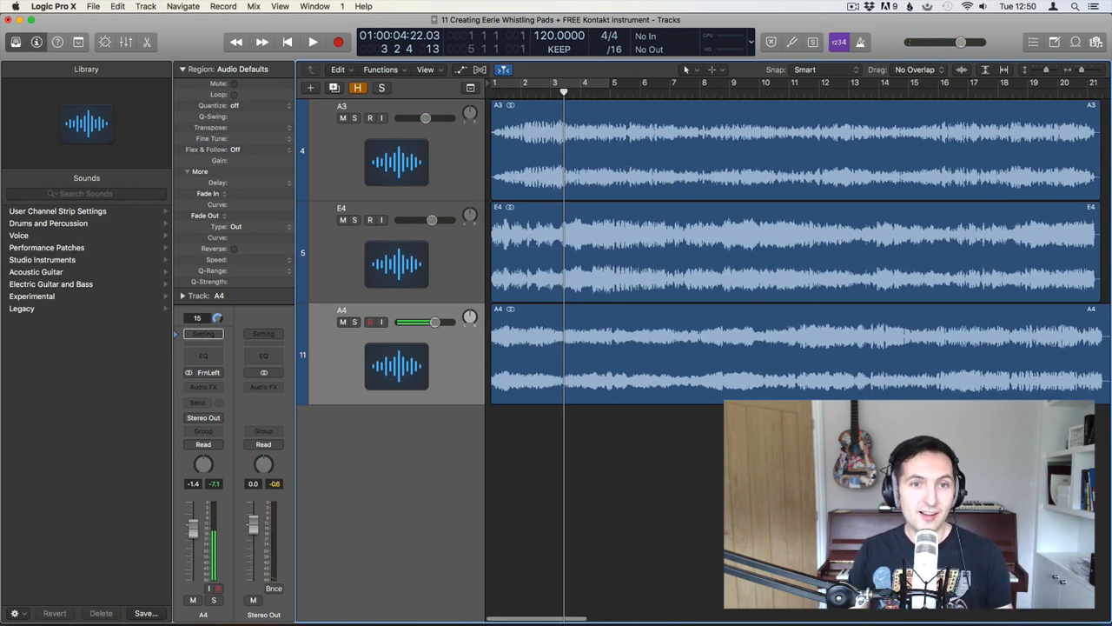
click(614, 150)
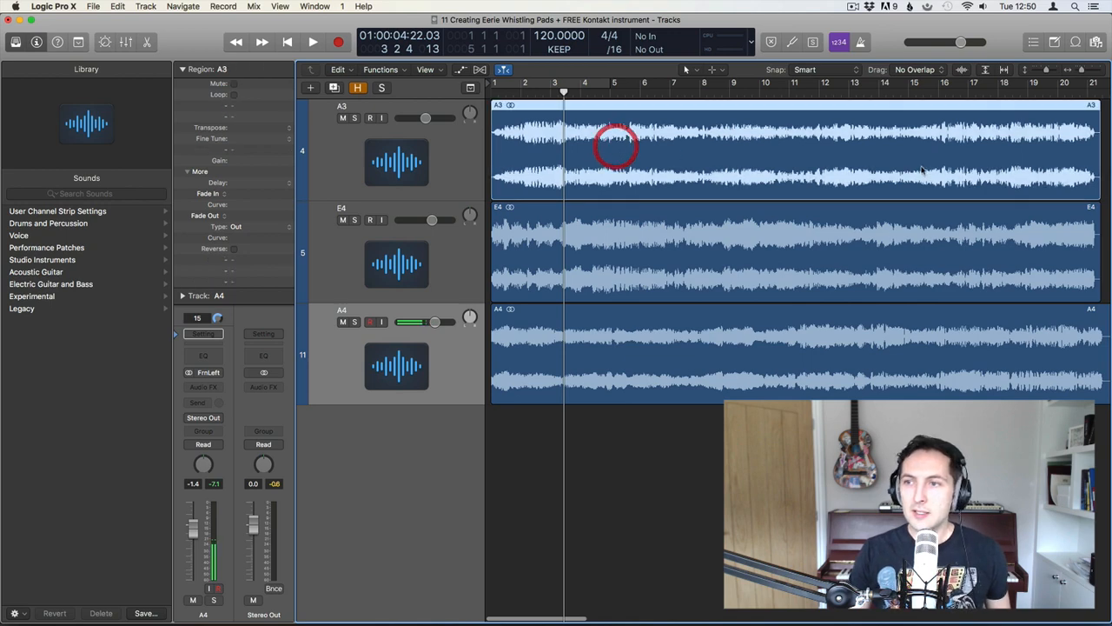
click(937, 266)
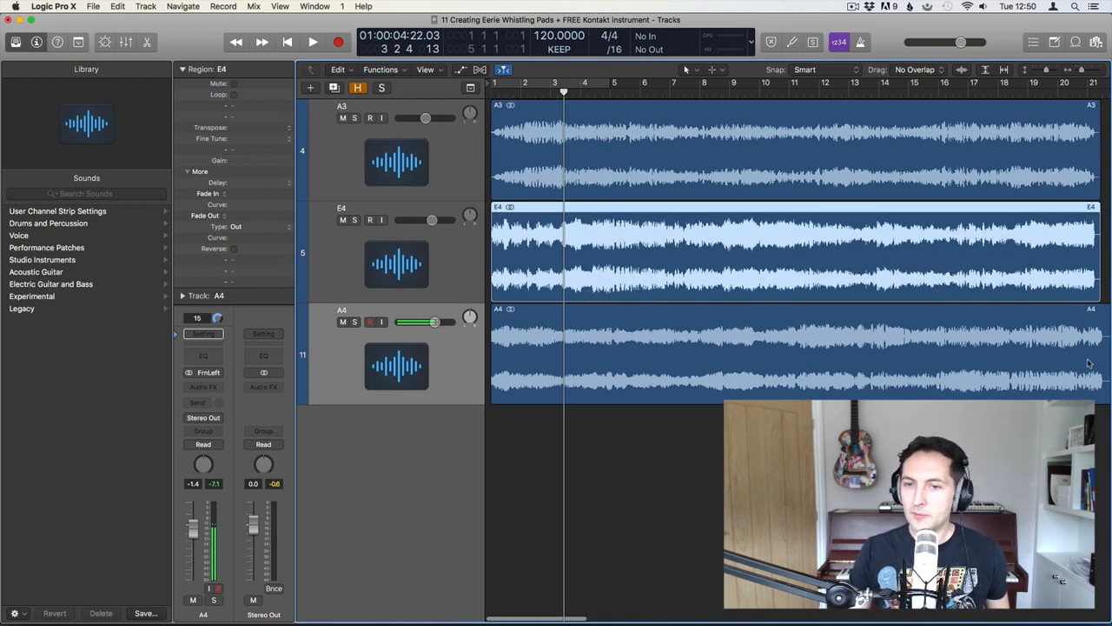
scroll(1043, 374, right, 3)
drag(1030, 399, 1021, 397)
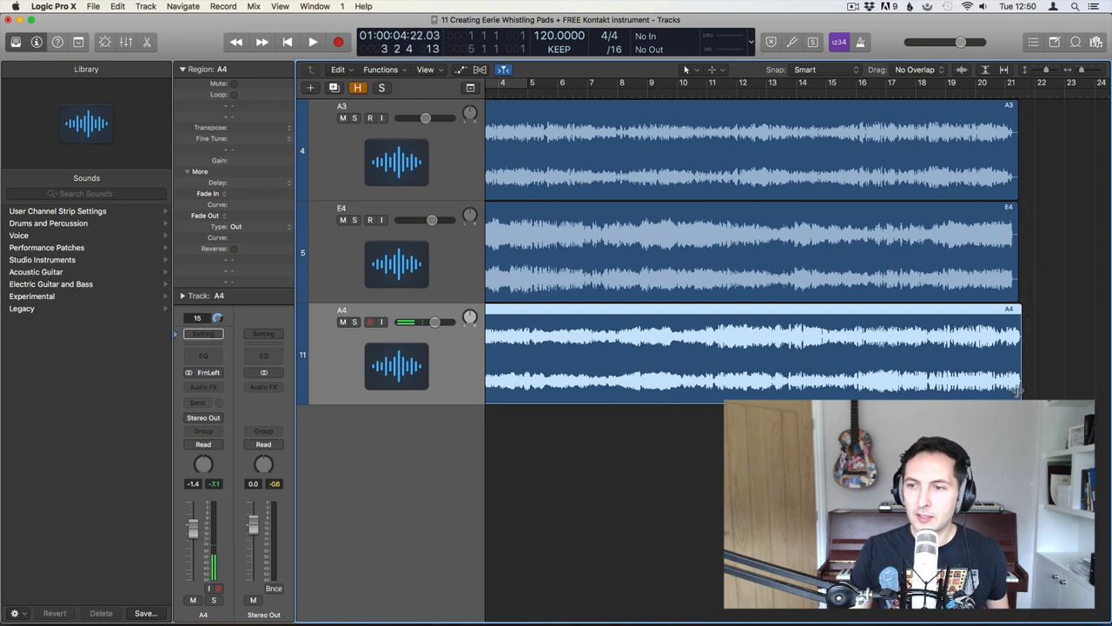
drag(1018, 294, 1011, 292)
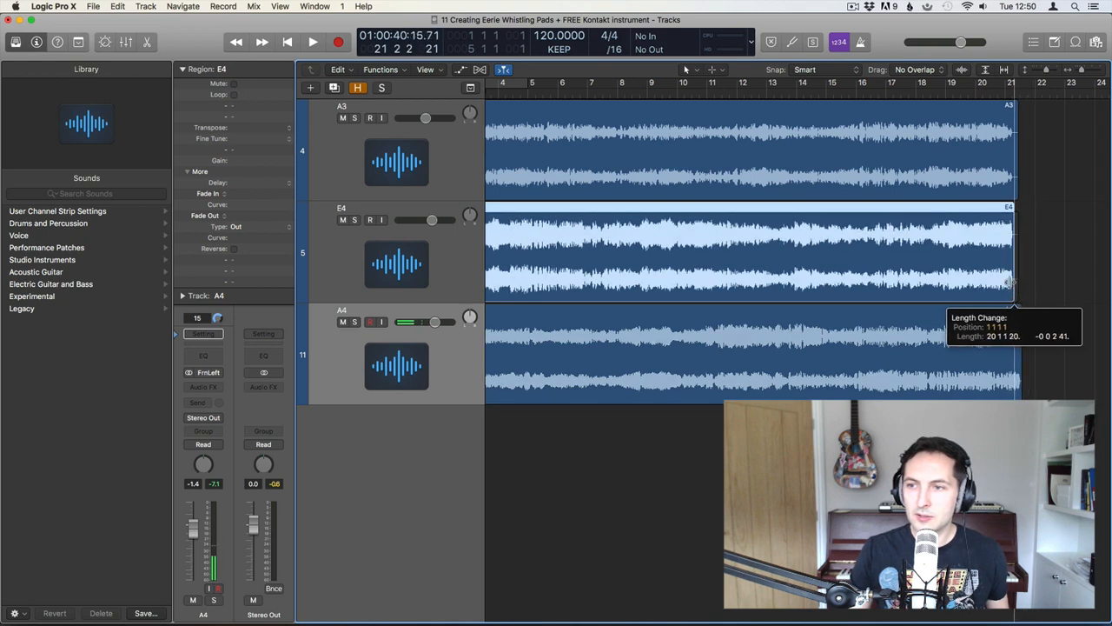
drag(1016, 193, 1013, 193)
click(1085, 366)
Draw short fade-outs with the Fade tool, about 830 on the A3 and E4 regions and about 796 on A4
key(super+a)
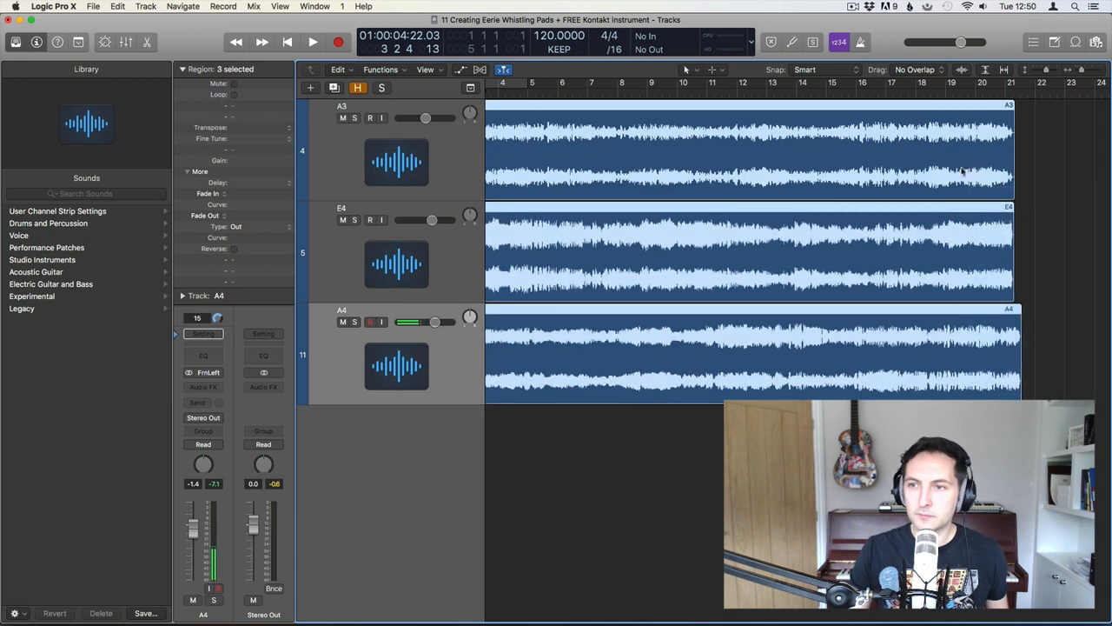
key(t)
key(a)
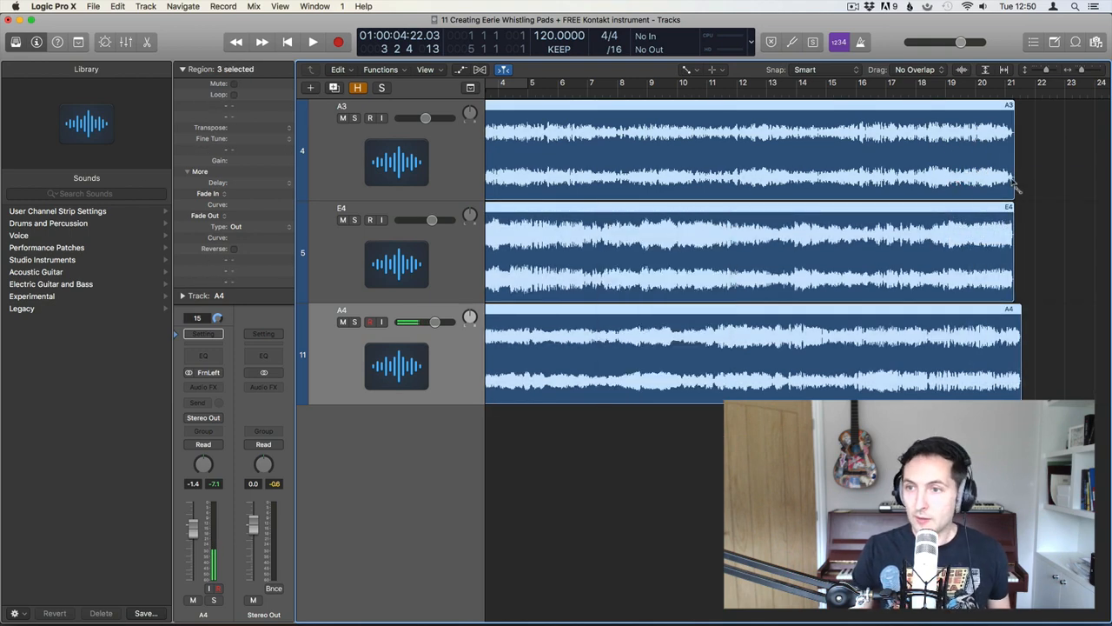
drag(1014, 182, 1005, 180)
drag(1036, 260, 1005, 259)
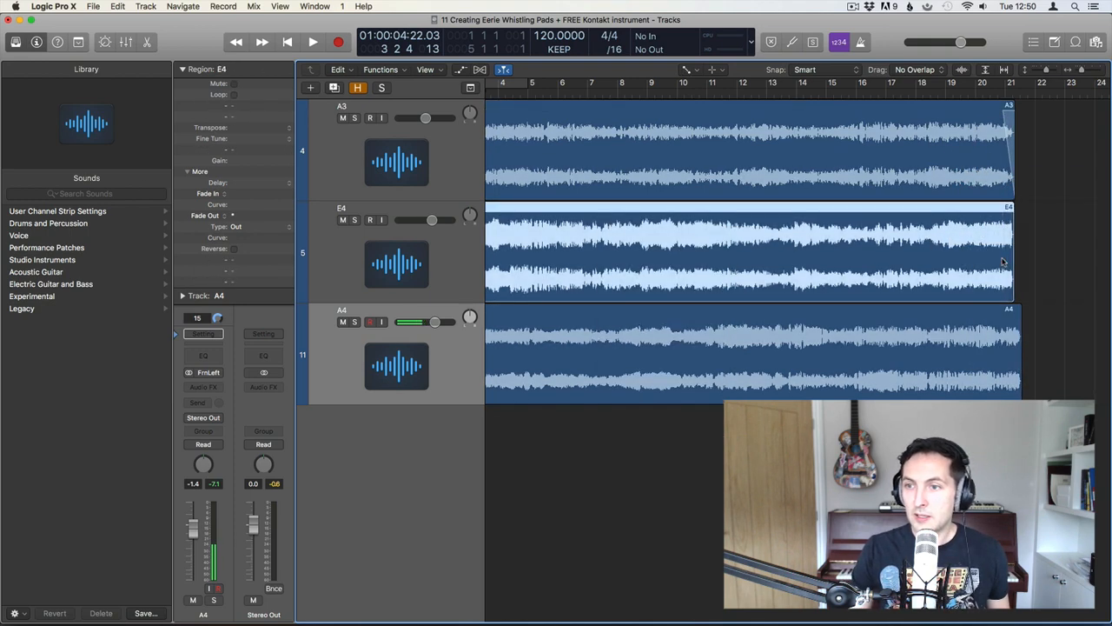
drag(1027, 320, 1005, 325)
Draw short fade-ins at the region starts, about 194 on A3, 349 on E4 and 427 on A4, and return to the Pointer tool
scroll(782, 226, left, 3)
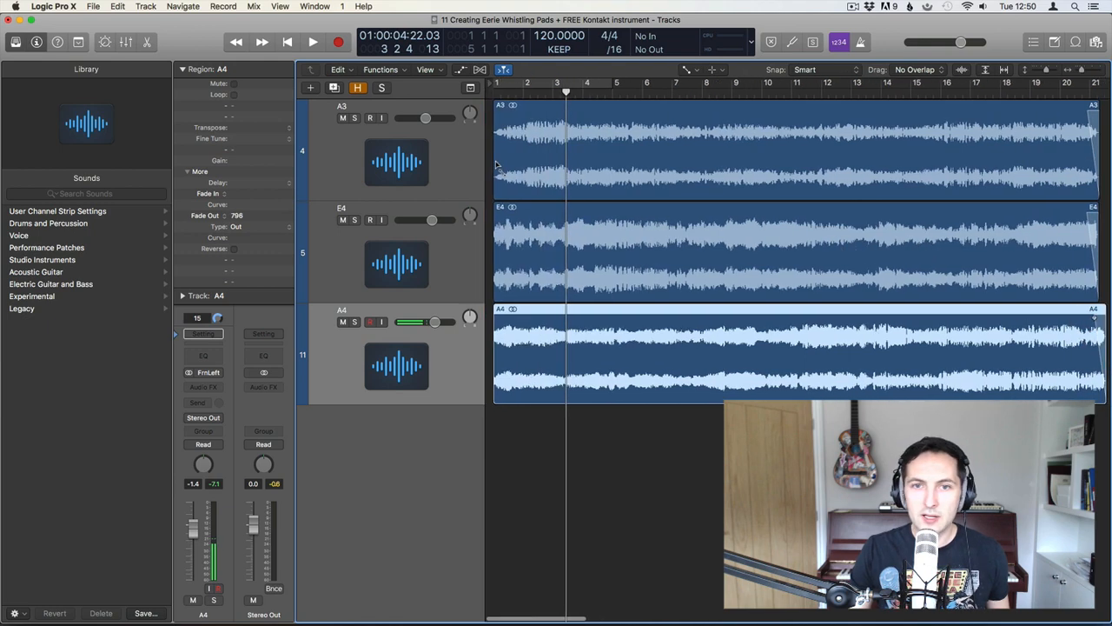
drag(488, 163, 496, 165)
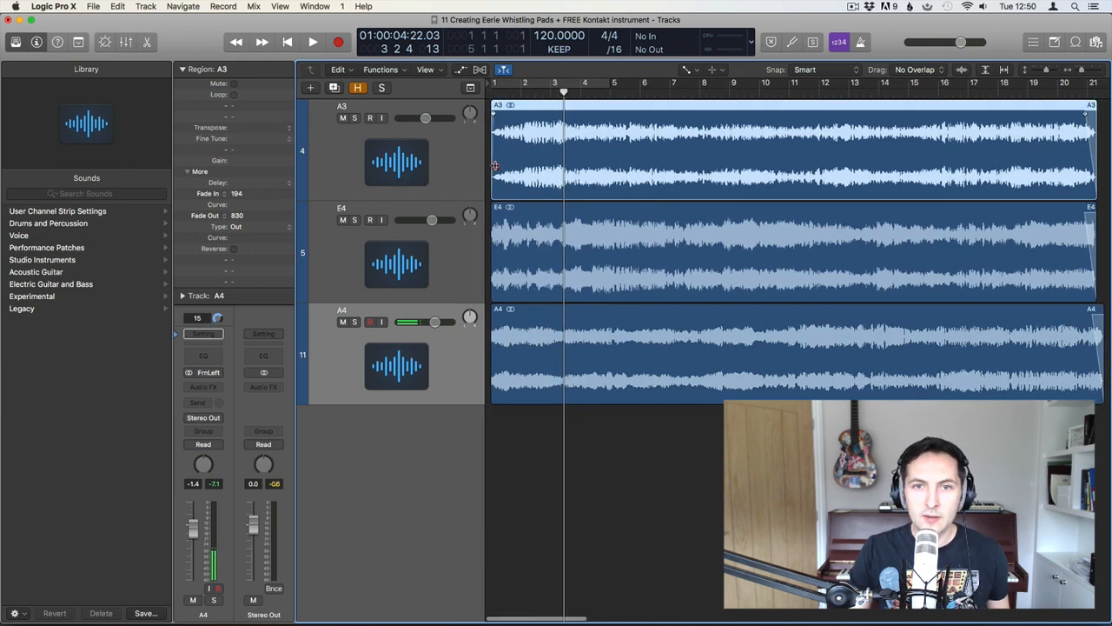
click(491, 250)
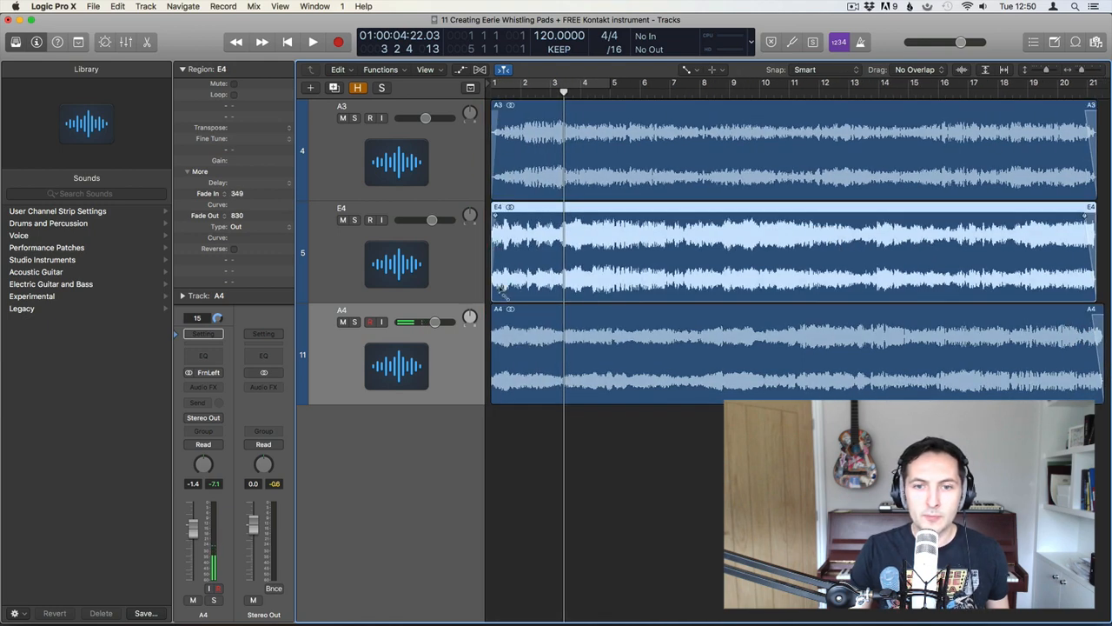
click(492, 353)
key(t)
key(t)
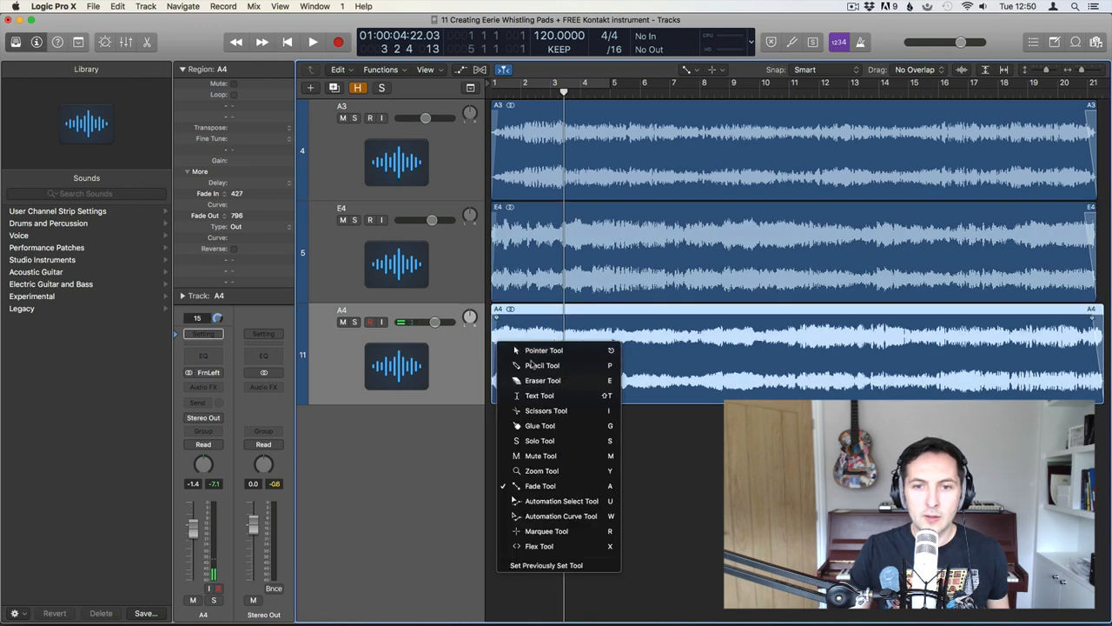
click(656, 470)
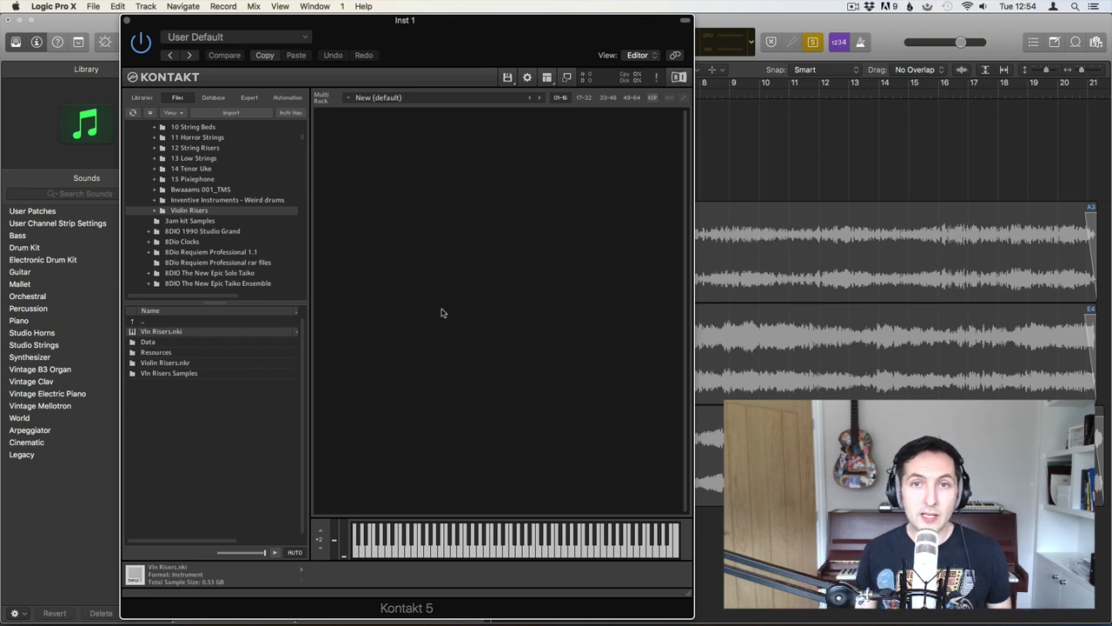
Load the bounced Eerie Whistling_A3, A5 and E4 files from Finder into Kontakt as one instrument and show its Mapping Editor
key(super+Tab)
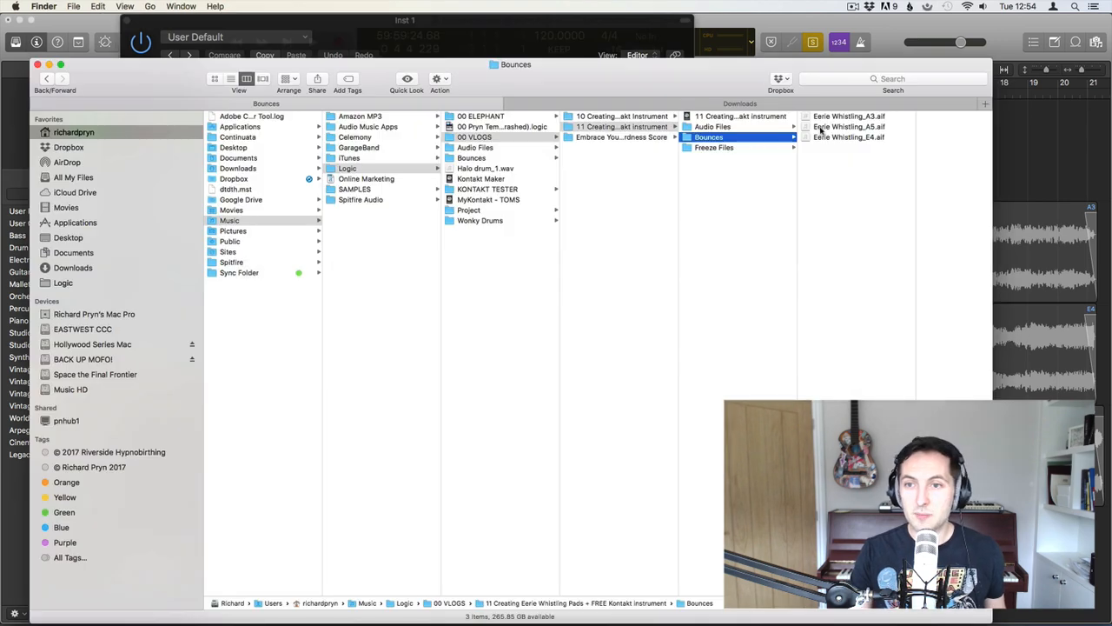
drag(856, 174, 849, 119)
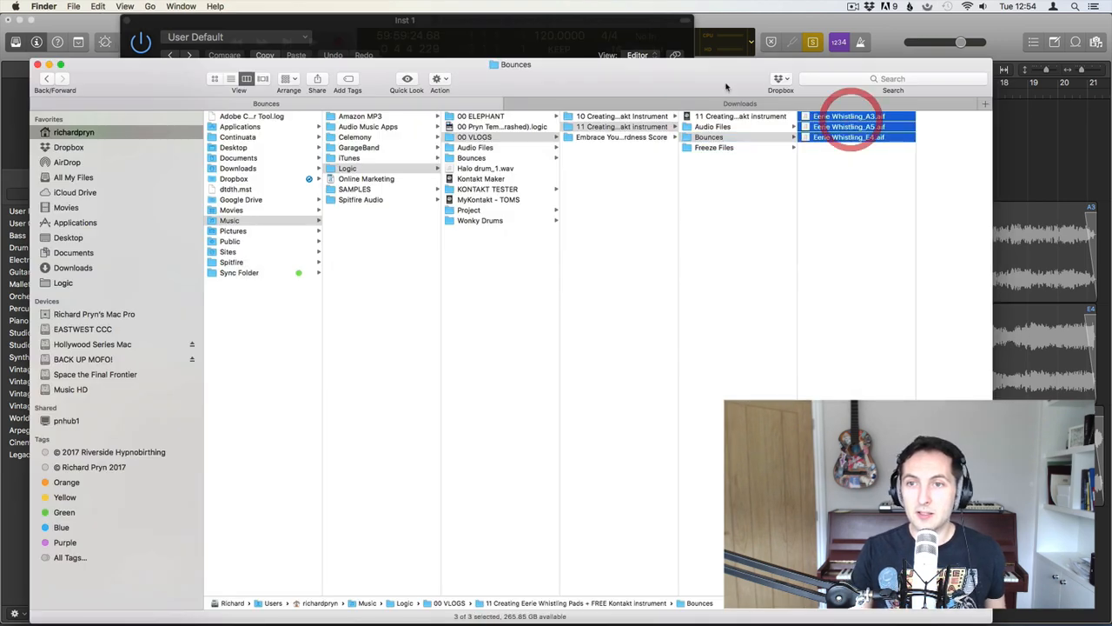
drag(727, 86, 726, 323)
drag(852, 365, 461, 252)
click(481, 235)
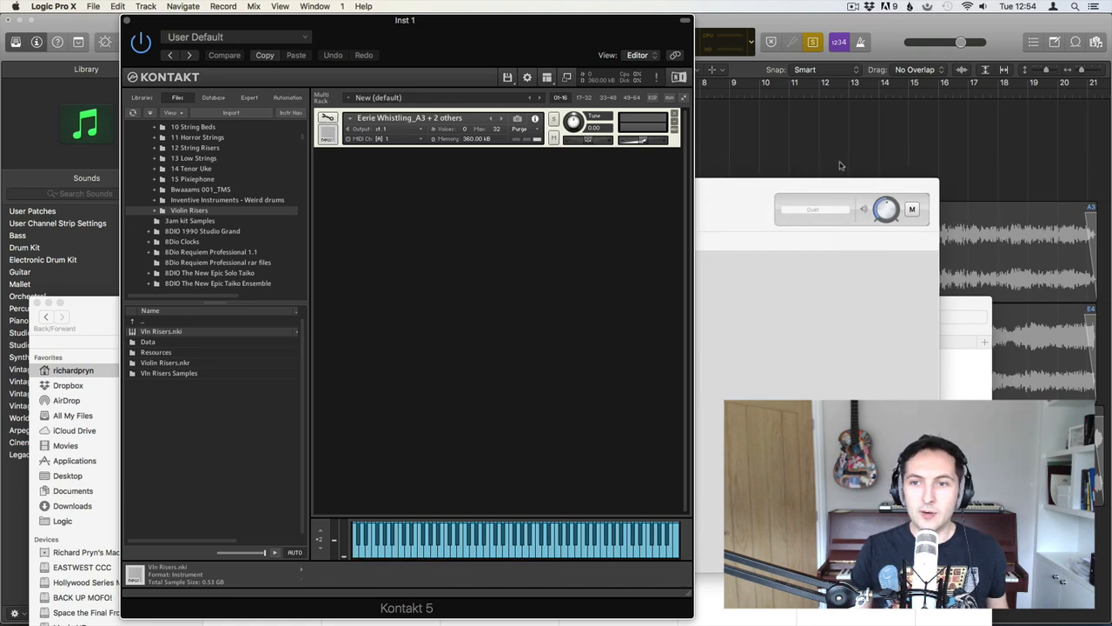
click(701, 146)
click(327, 117)
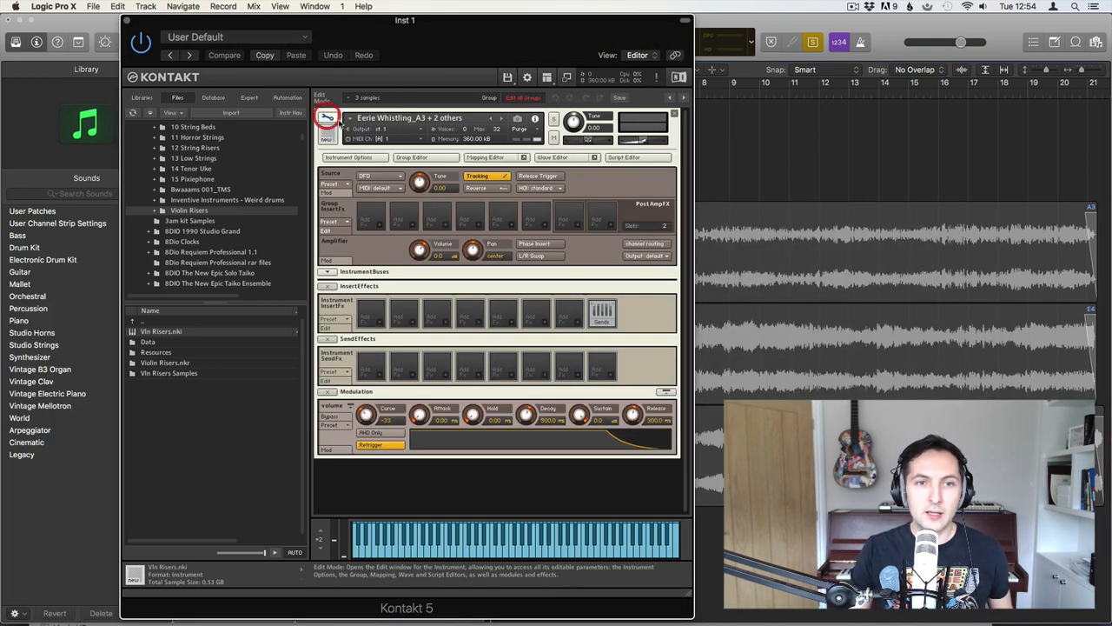
click(484, 158)
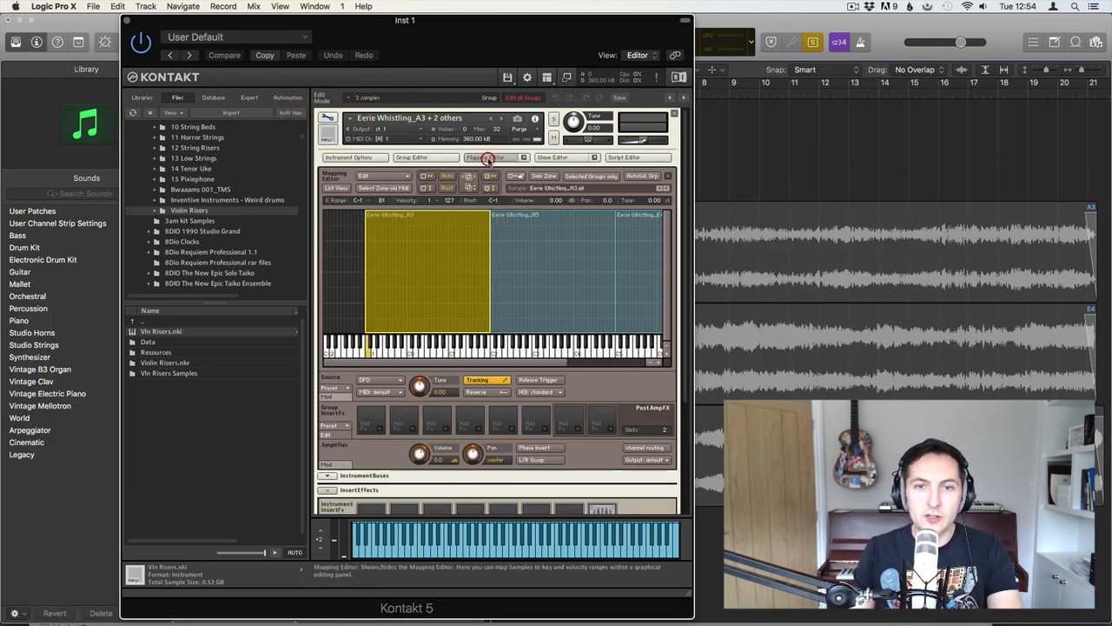
Auto-map all three sample zones by filename, with the note-name token set to Single Key and the other tokens ignored
click(354, 252)
right_click(340, 249)
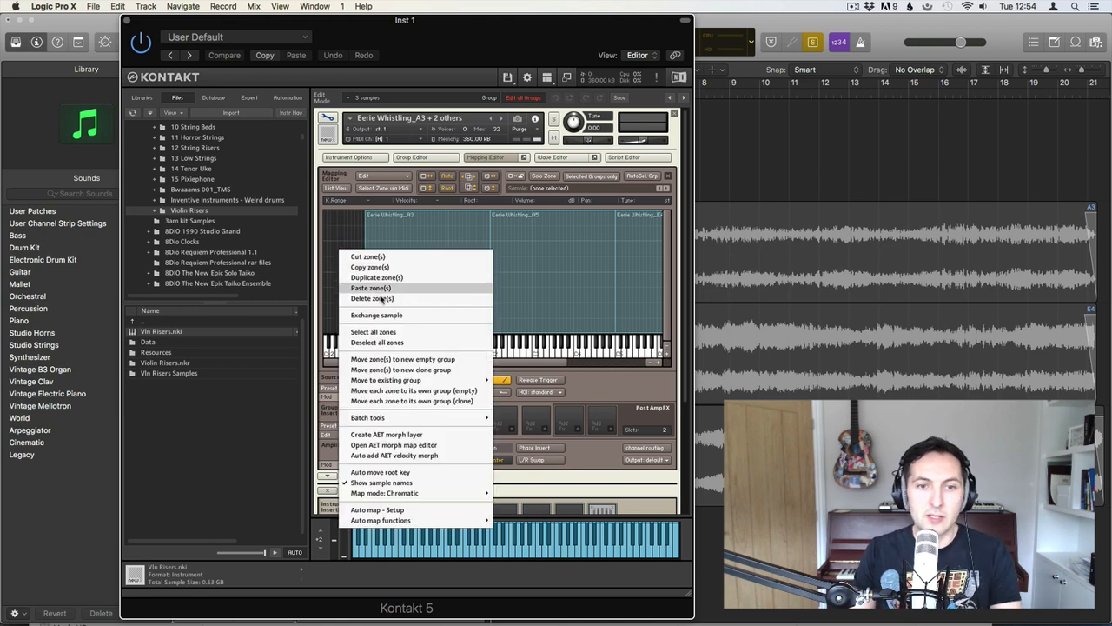
click(374, 331)
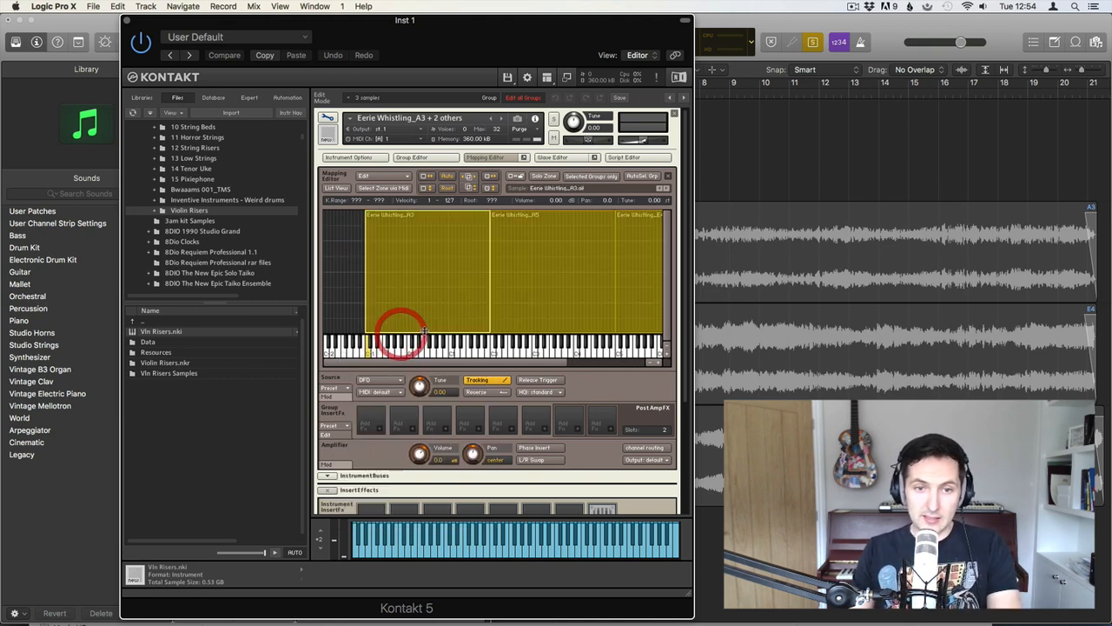
right_click(448, 245)
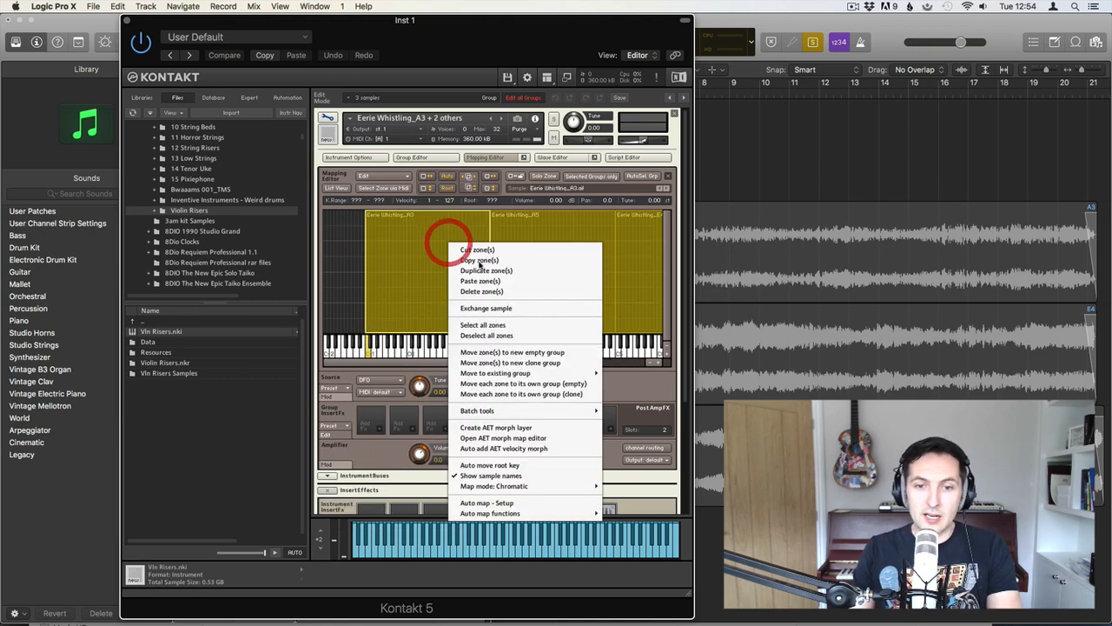
click(511, 502)
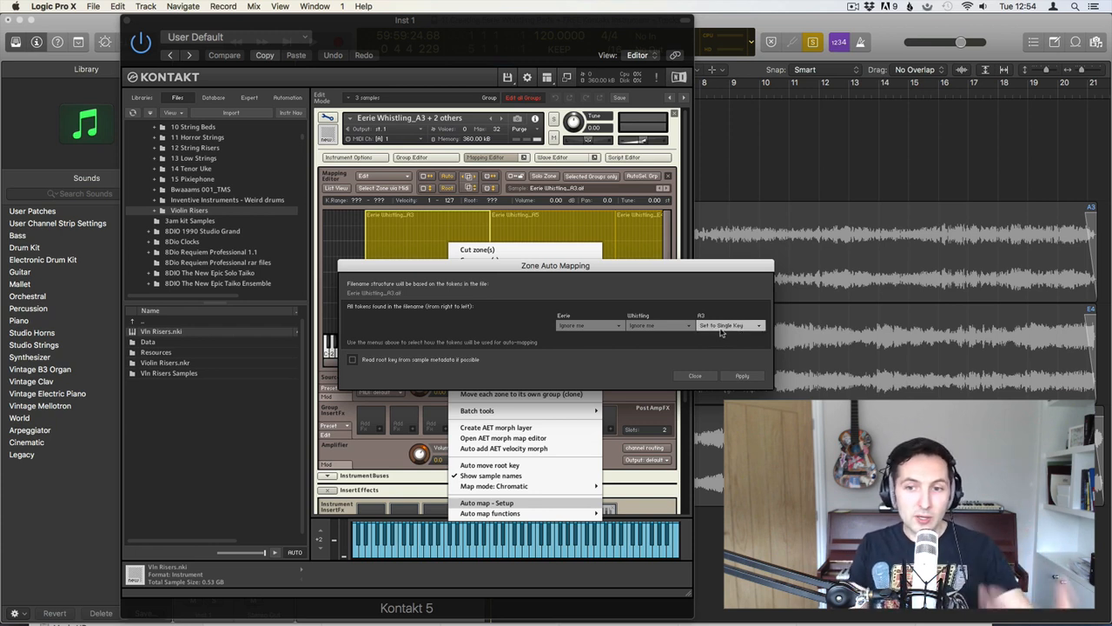
click(744, 376)
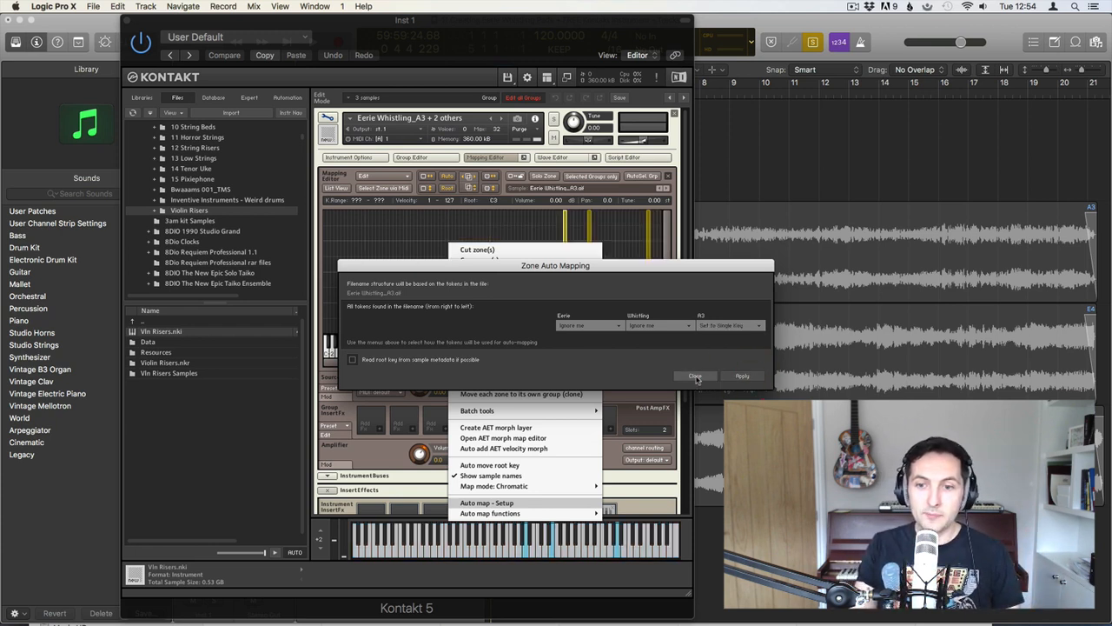
click(696, 378)
click(529, 244)
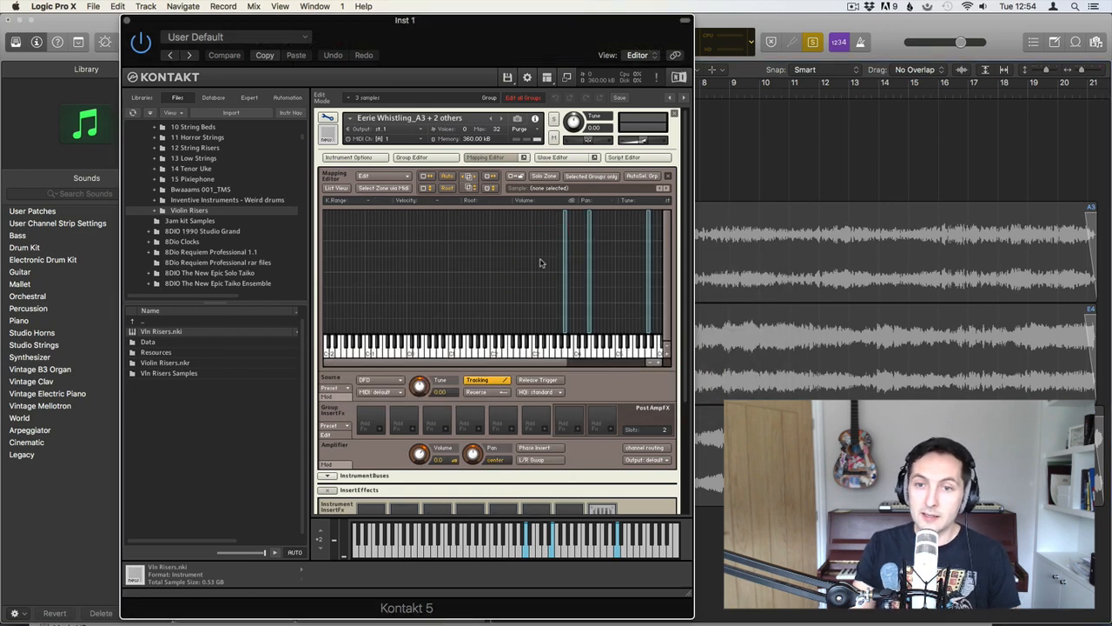
Check the key placement of the A3 and A5 zones and delete all three zones from the mapping
scroll(539, 263, right, 3)
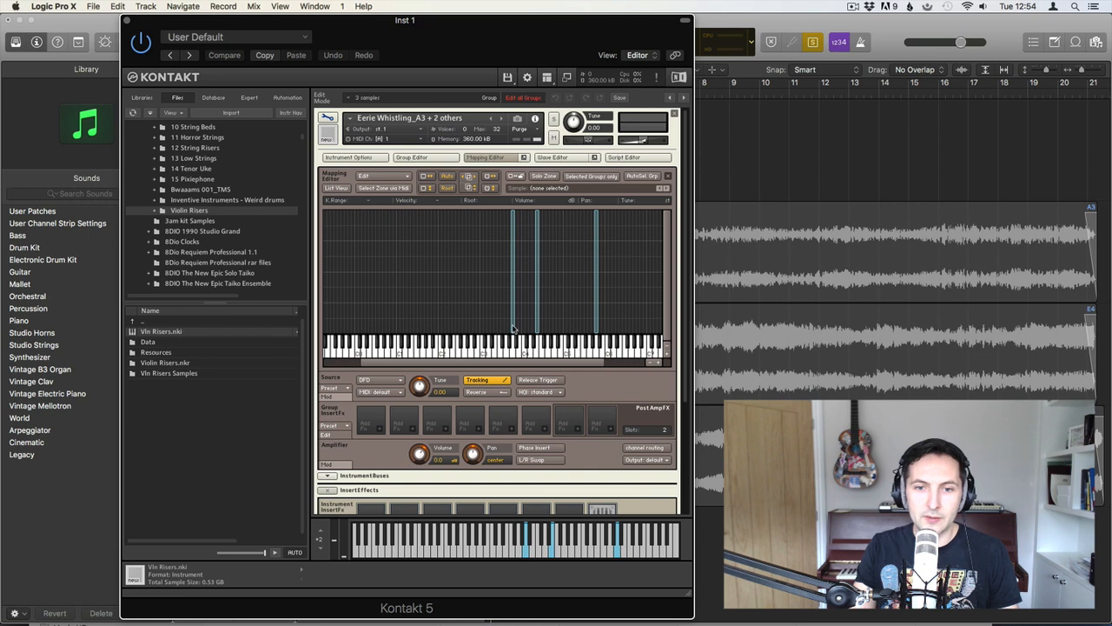
click(513, 329)
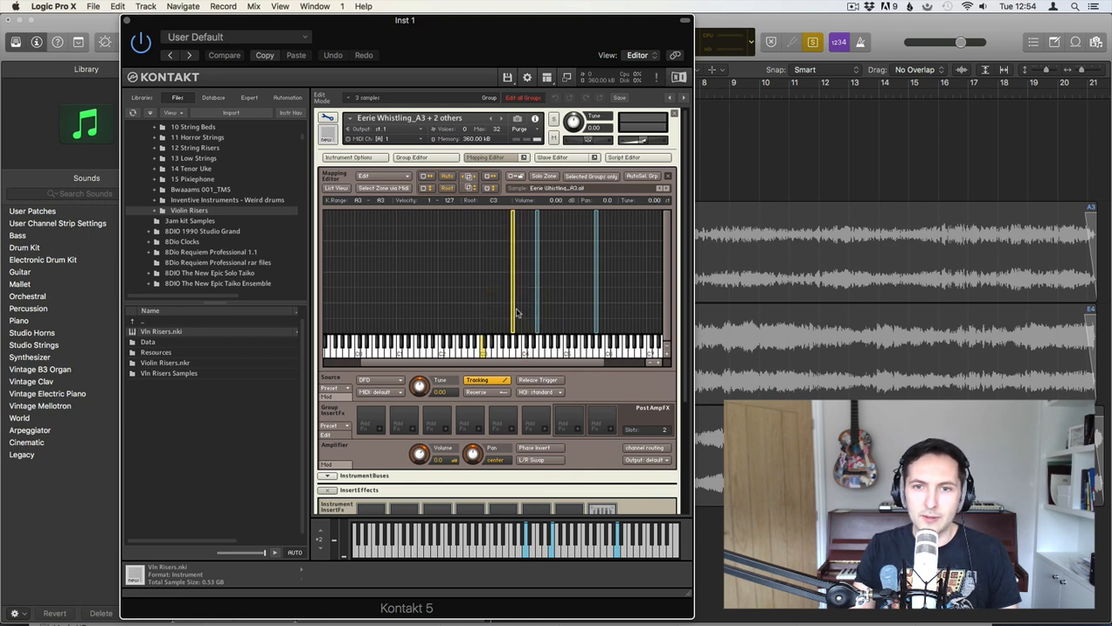
click(597, 315)
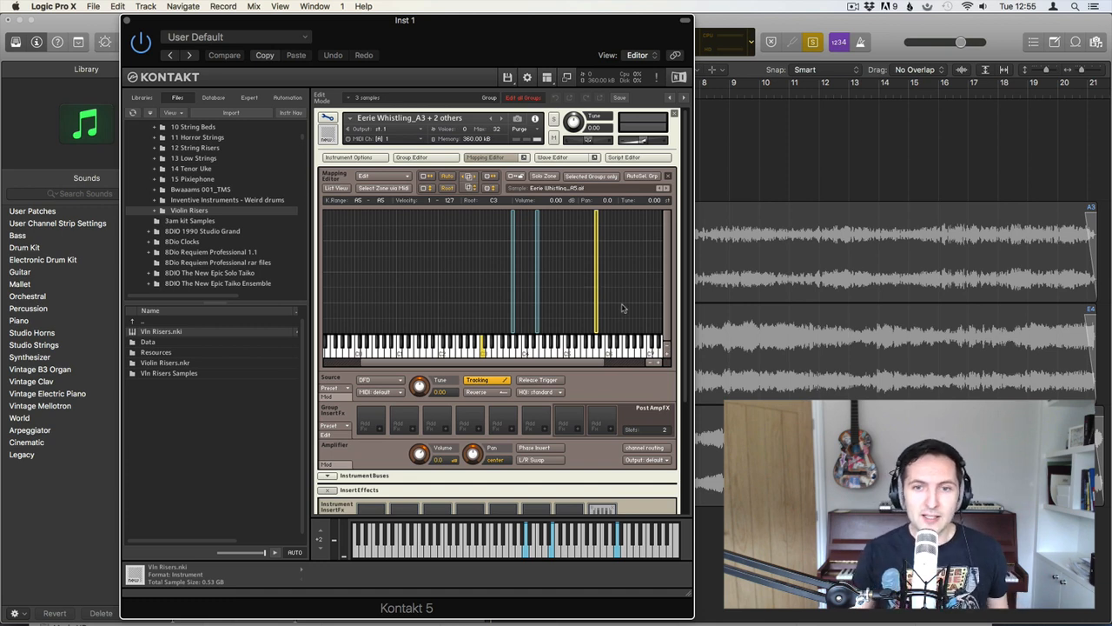
drag(477, 240, 666, 251)
key(Delete)
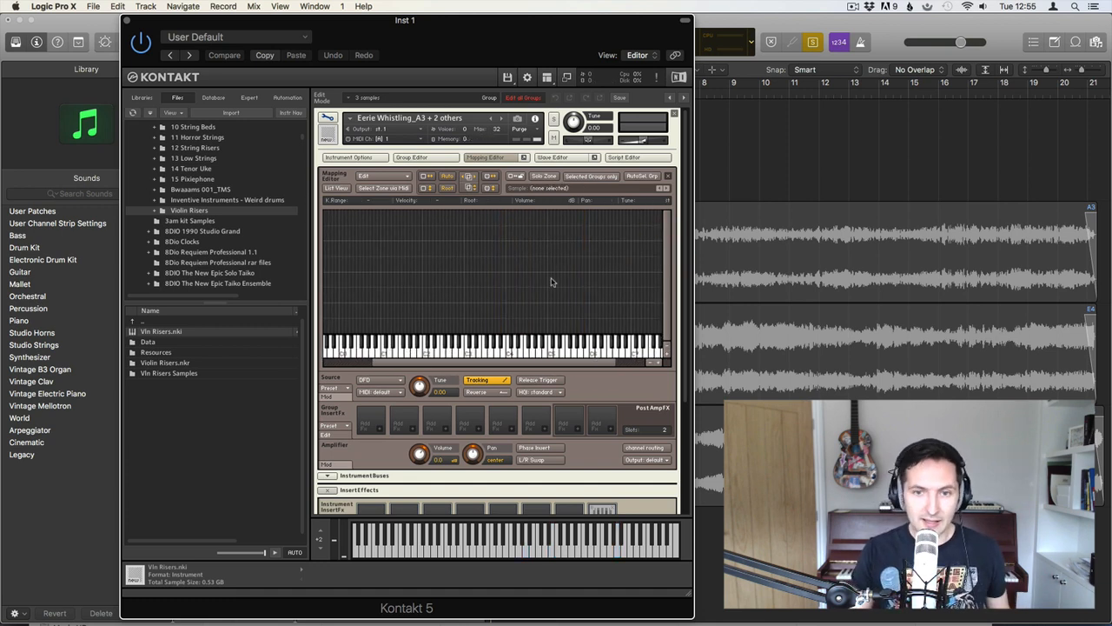
Switch to Finder and rename the bounced file Eerie Whistling_A5.aif to Eerie Whistling_A4.aif
key(super+Tab)
click(365, 308)
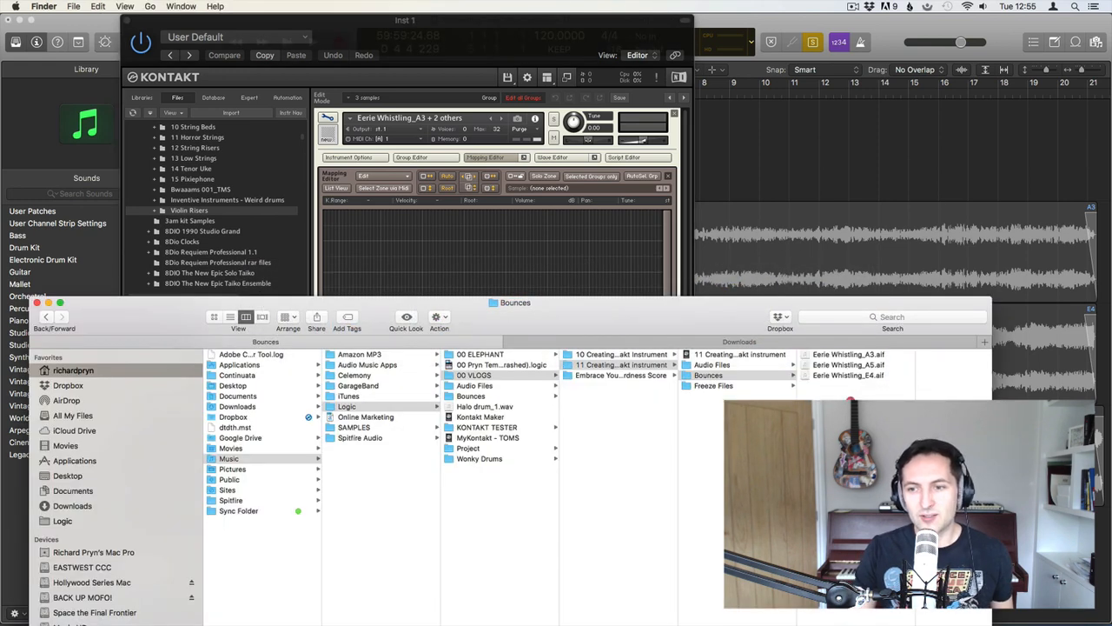
click(880, 356)
click(824, 365)
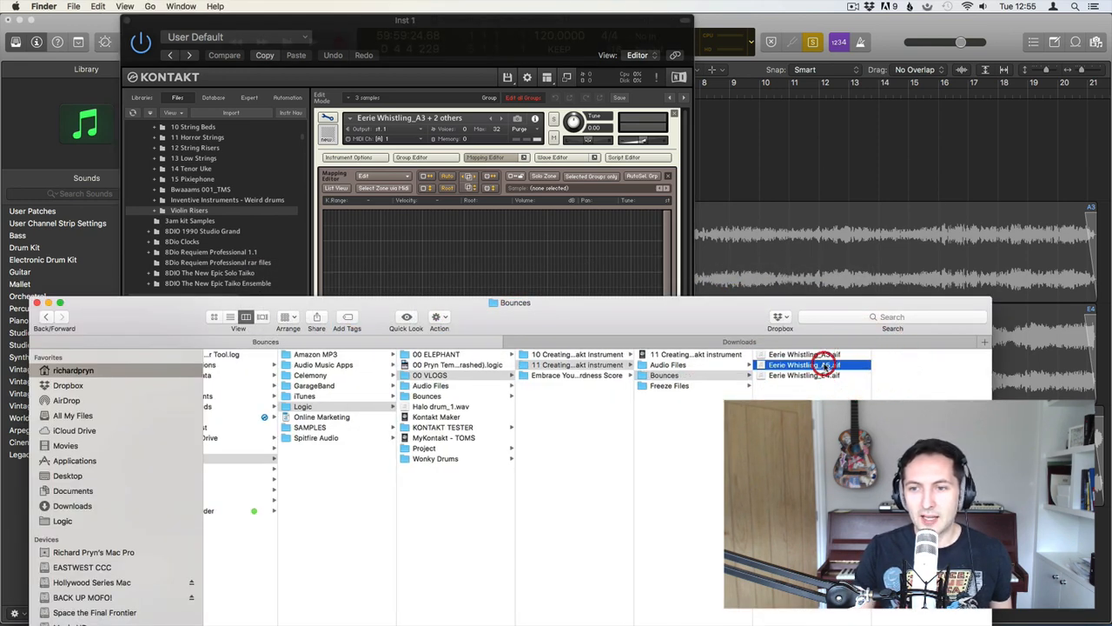
click(828, 365)
key(BackSpace)
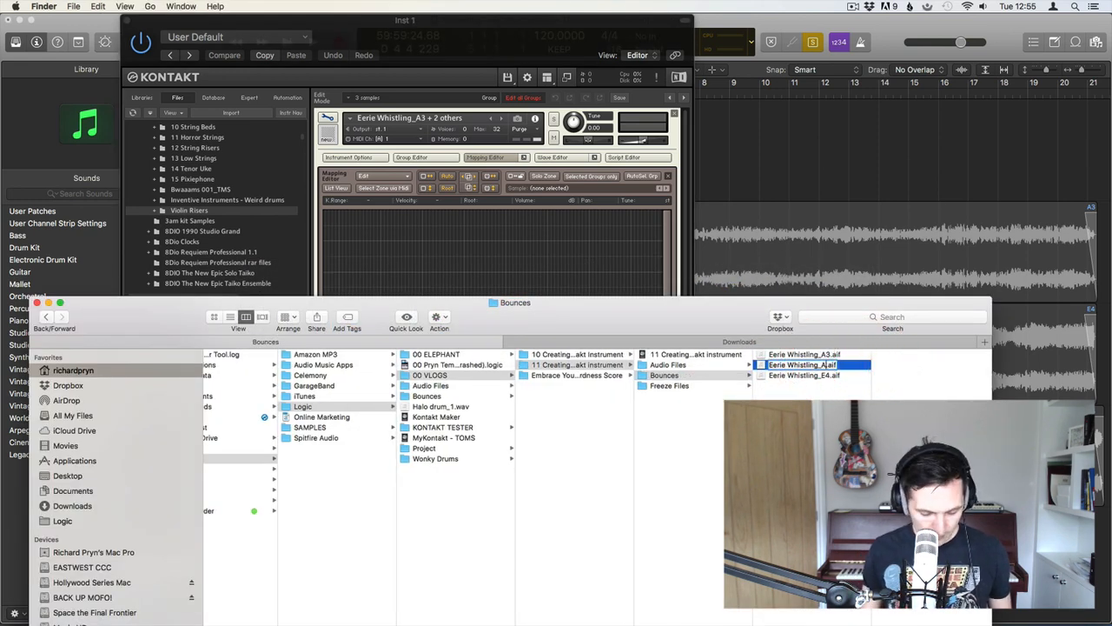
text(4)
key(Return)
Add the Eerie Whistling A3, A4 and E4 files to Kontakt's Mapping Editor and select all their zones
drag(836, 393, 543, 276)
click(510, 250)
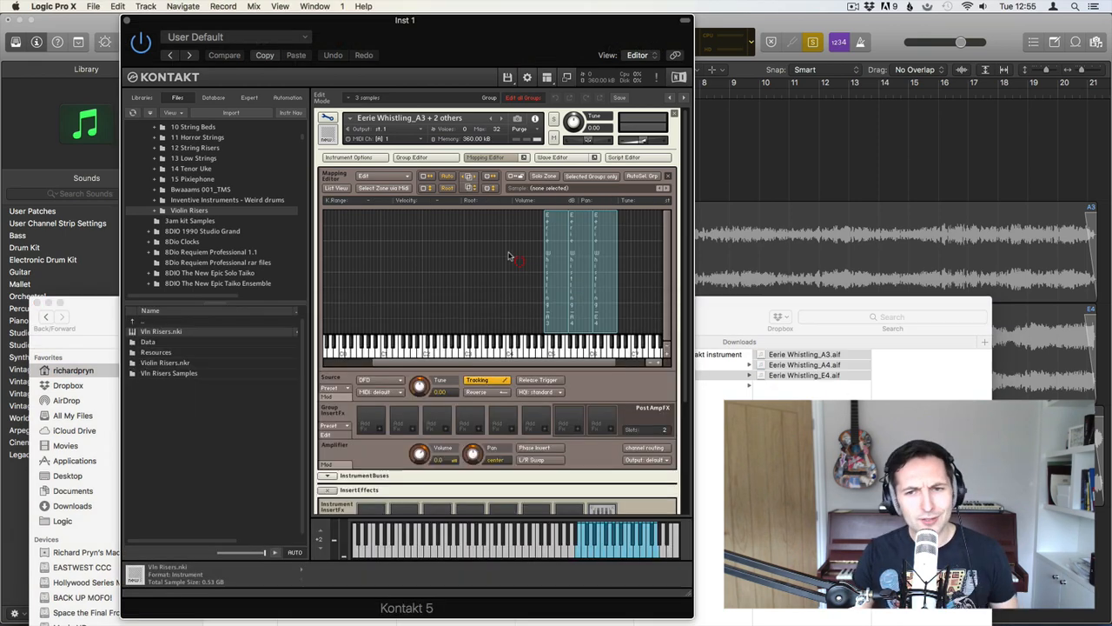
right_click(502, 250)
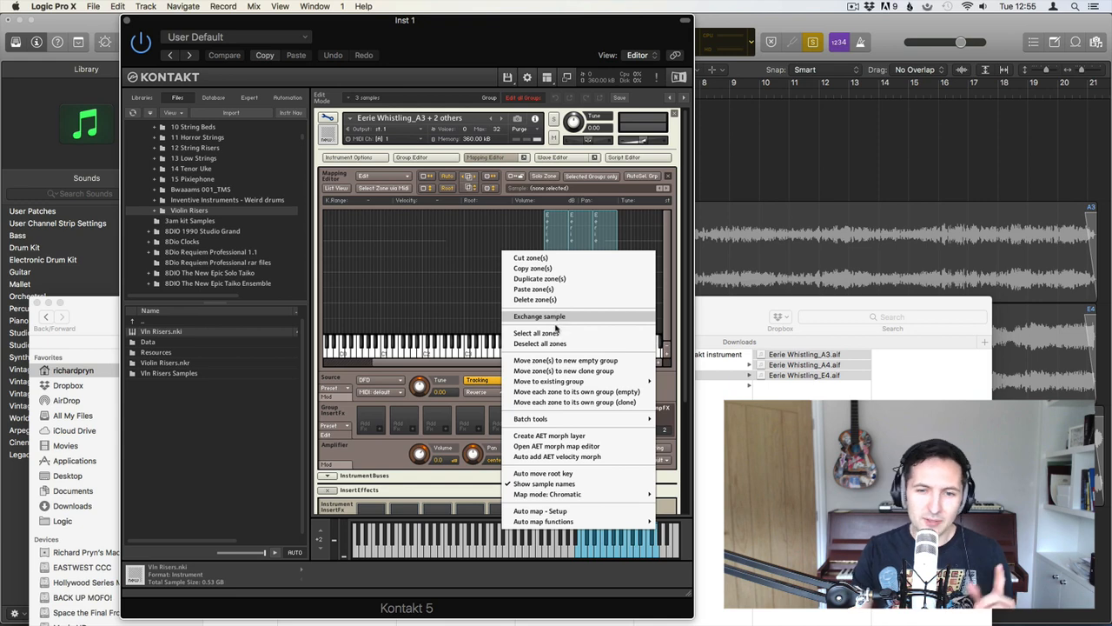
click(554, 333)
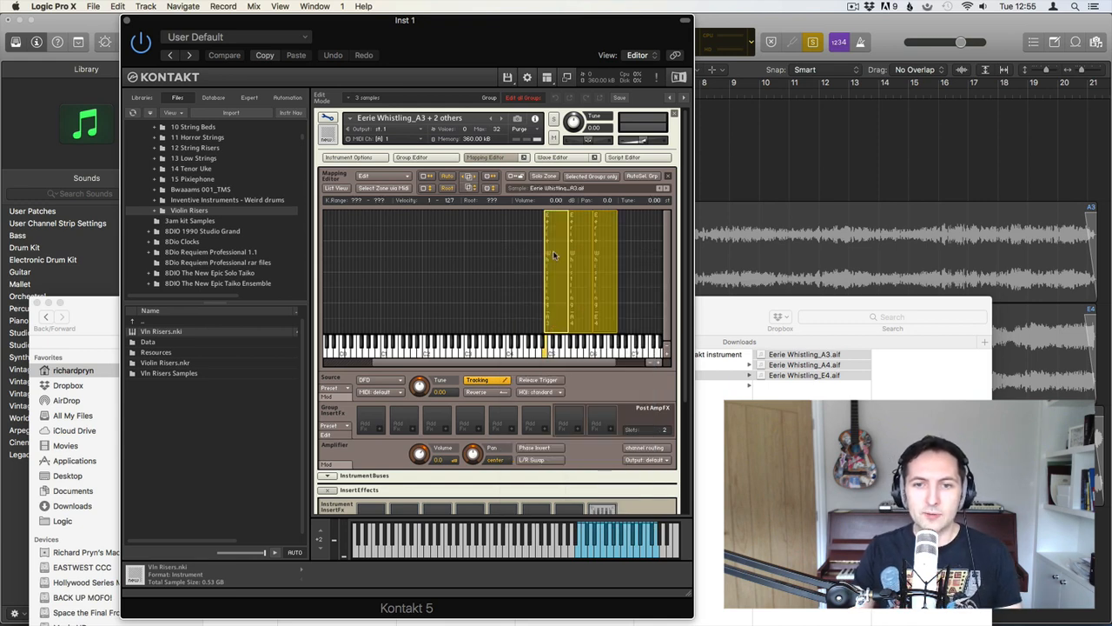
Auto-map the three selected zones by filename, with the note-name token set to Single Key and the other tokens ignored
right_click(553, 255)
click(594, 513)
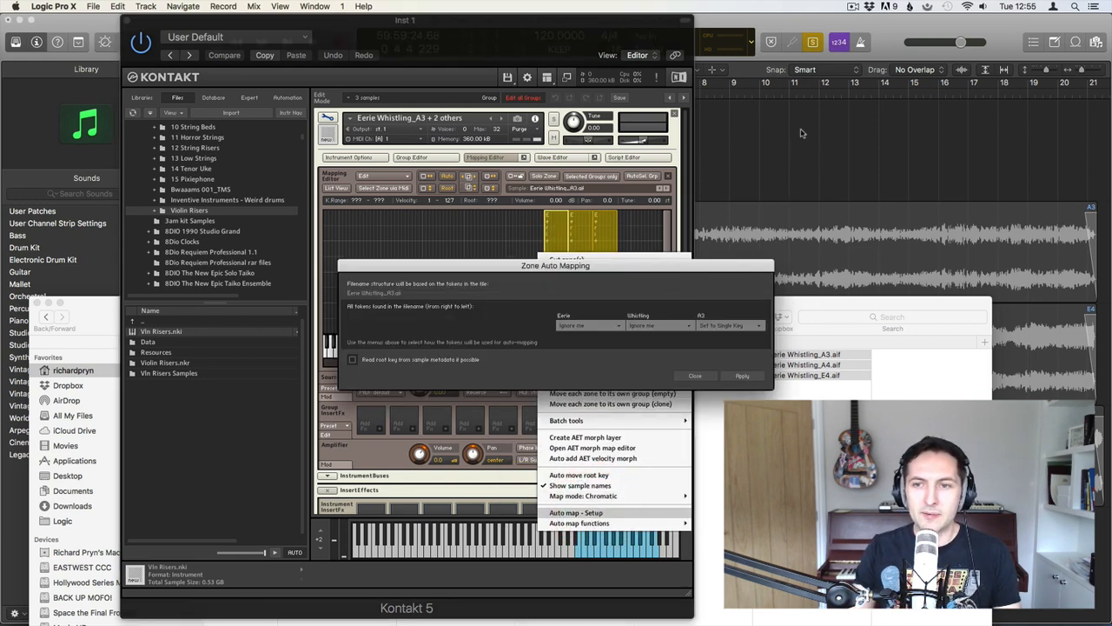
click(742, 376)
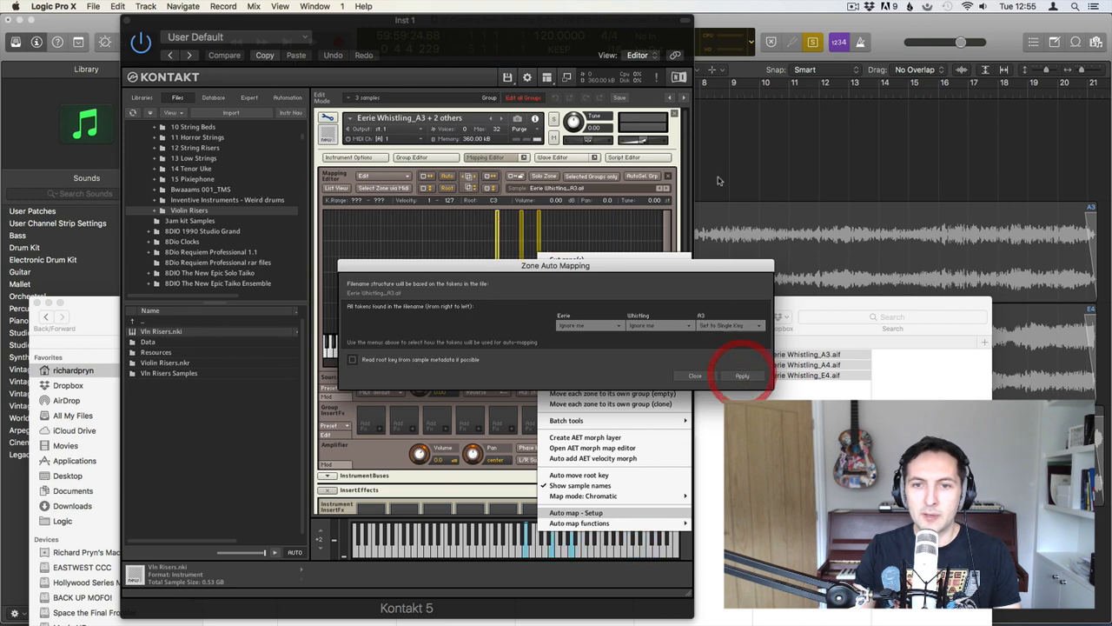
click(695, 375)
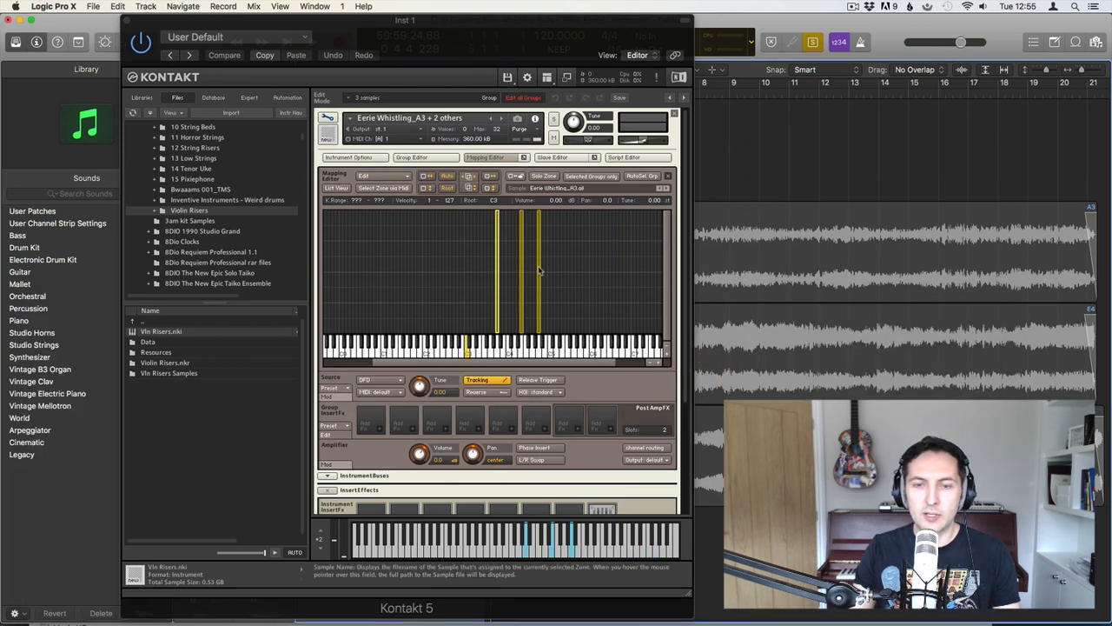
Select only the A3 zone and audition the C3 and A3 keys on the mapping keyboard
click(479, 279)
click(498, 271)
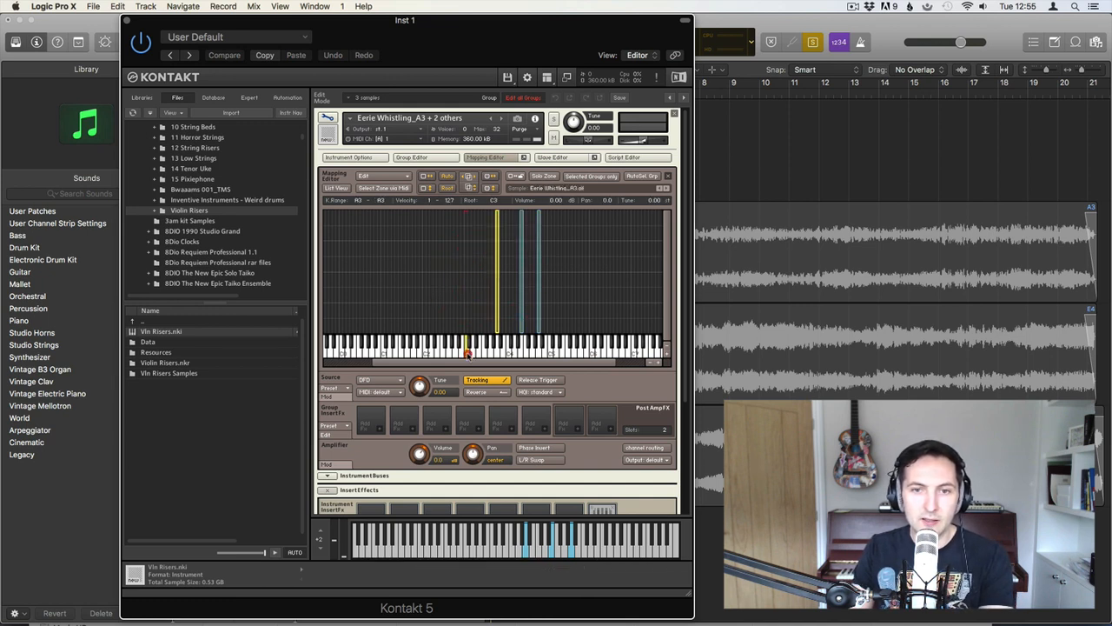
click(497, 350)
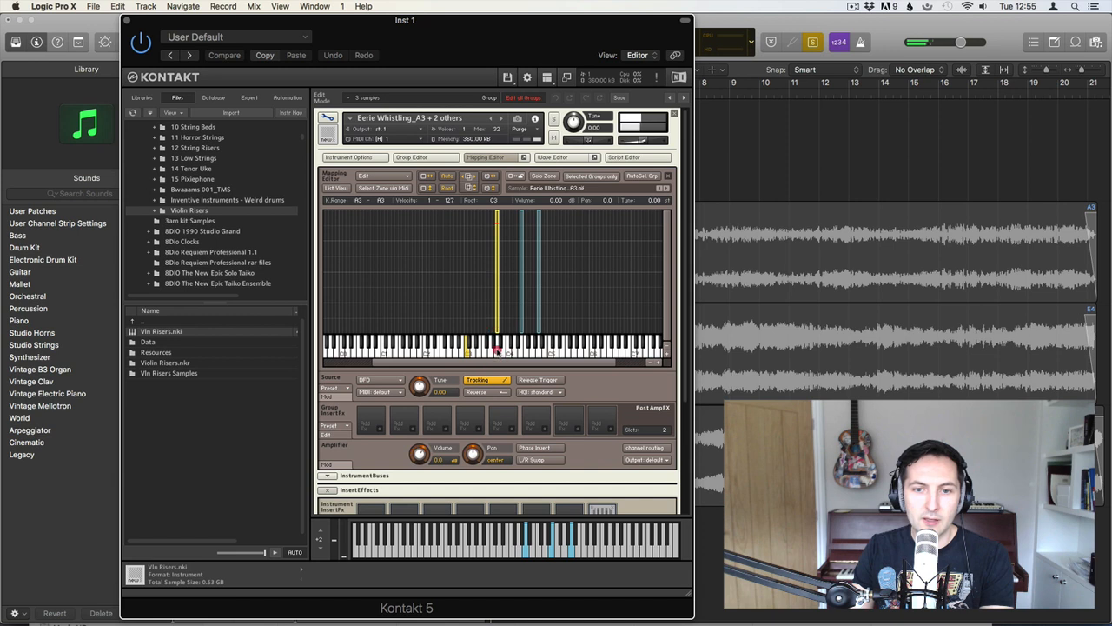
Select all three zones and batch-move their root keys to match the keys they are mapped to
drag(573, 293, 482, 284)
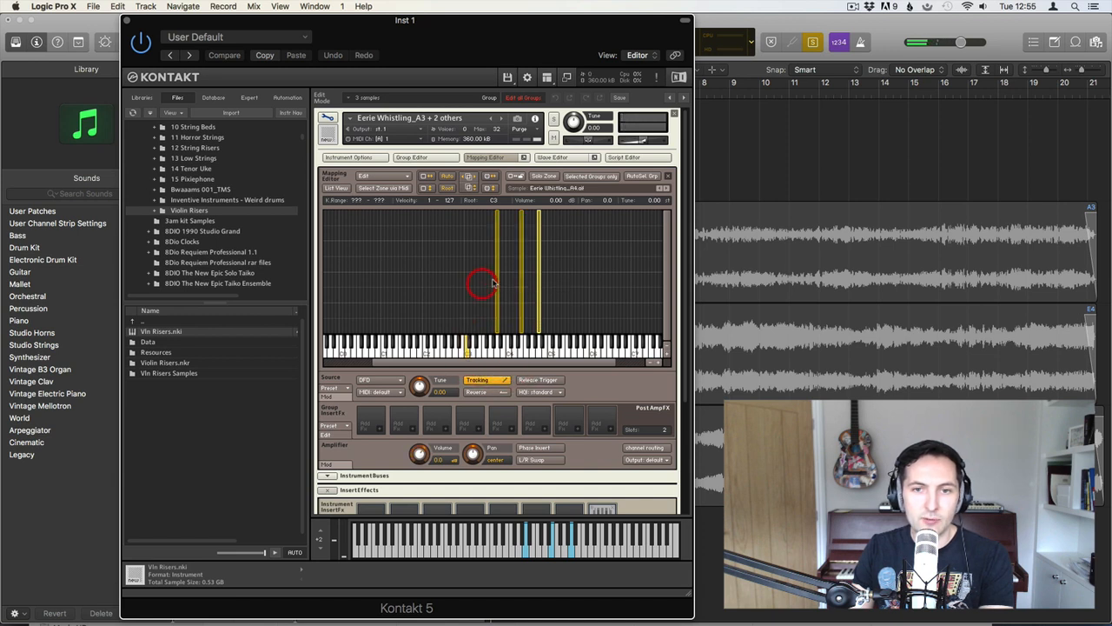
right_click(496, 270)
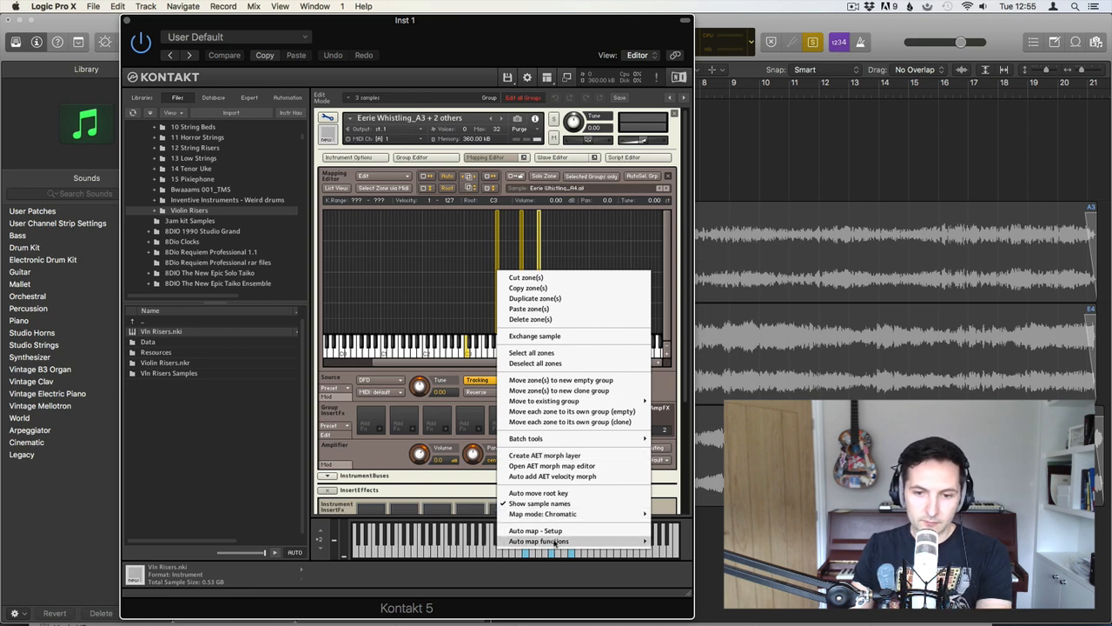
mouse_move(554, 543)
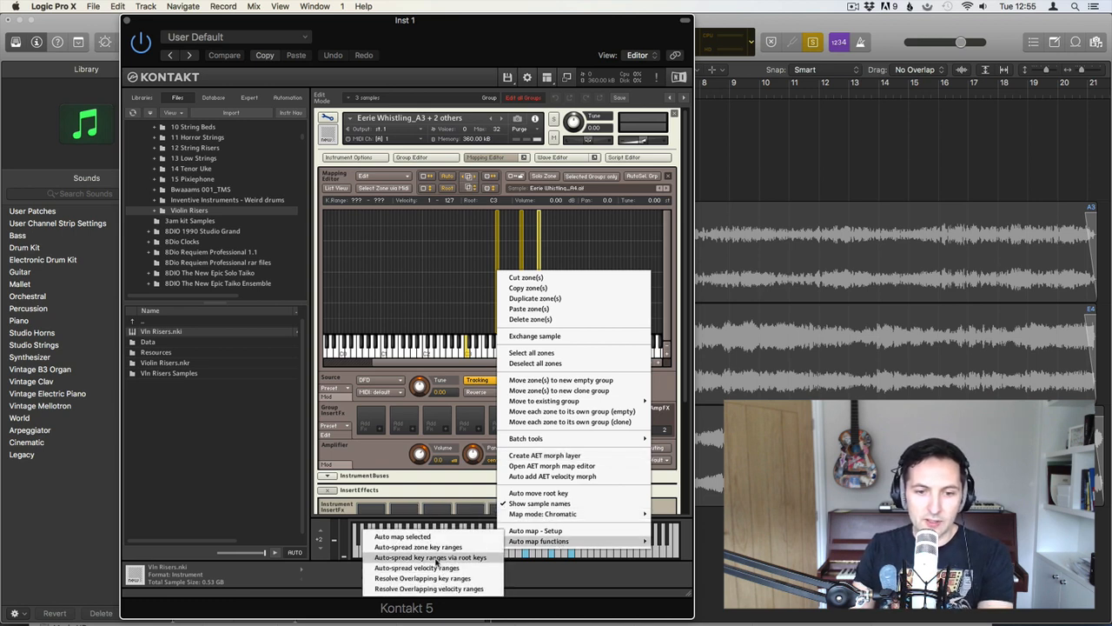
mouse_move(567, 441)
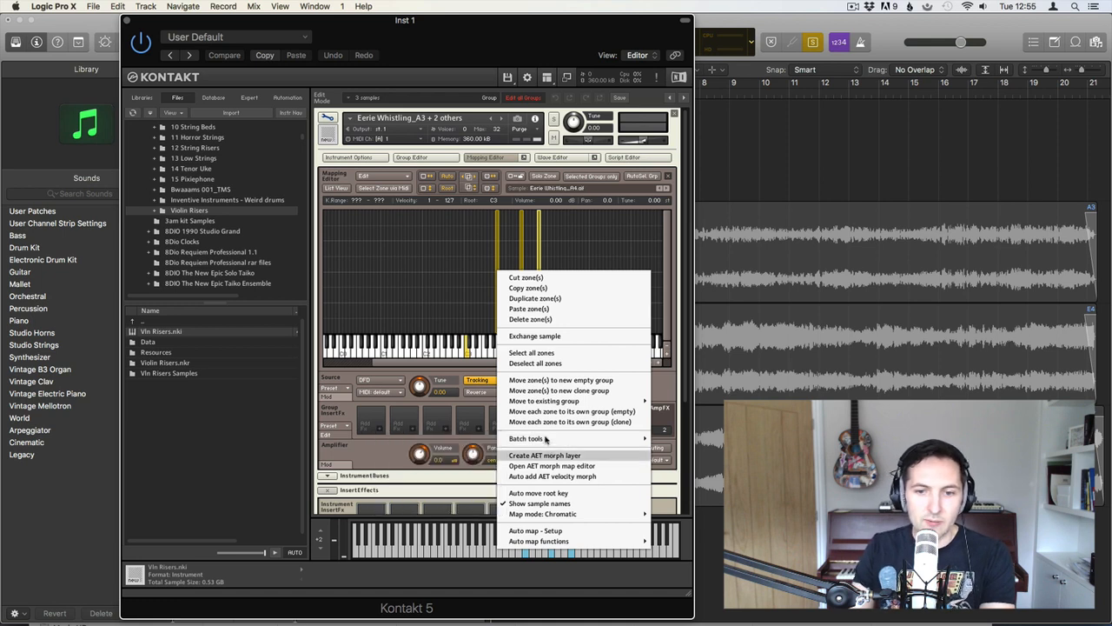
click(449, 503)
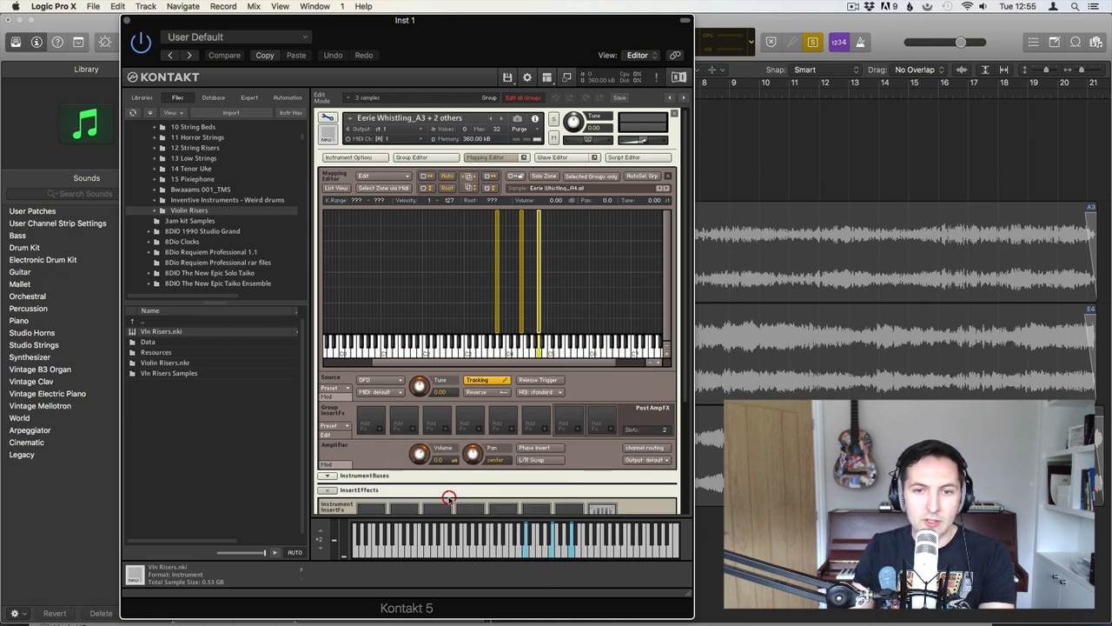
click(545, 303)
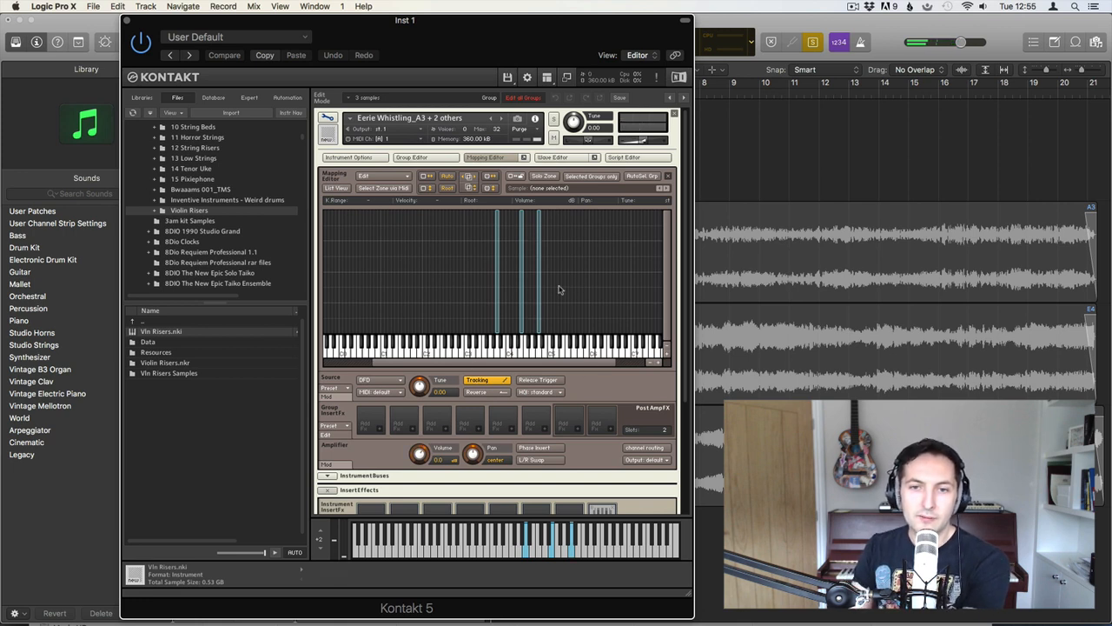
click(539, 300)
drag(579, 295, 469, 289)
right_click(498, 284)
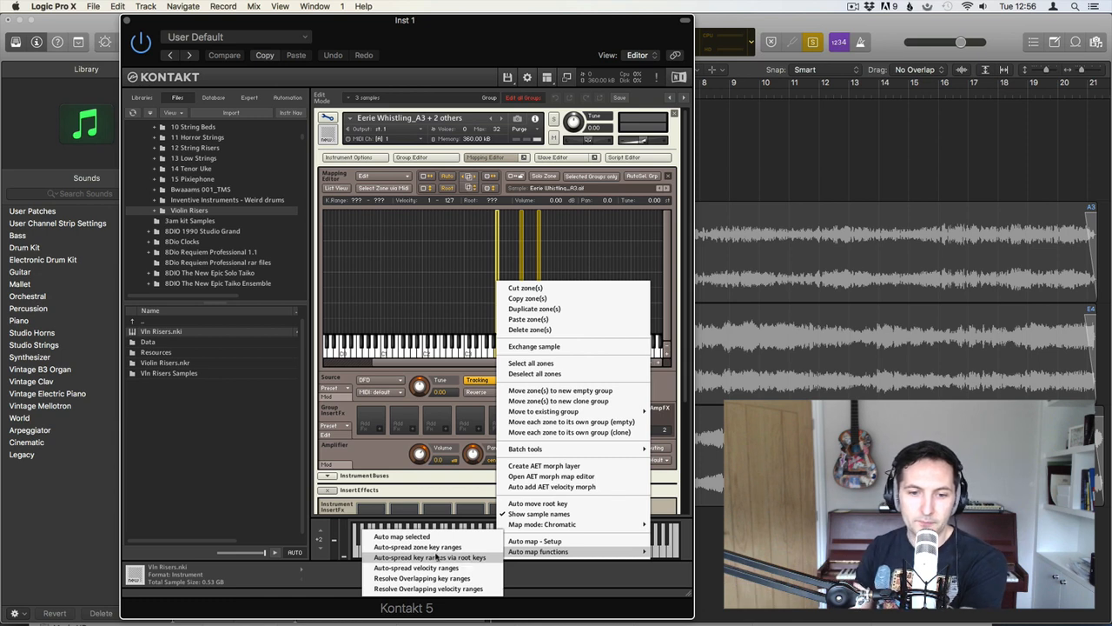
click(472, 267)
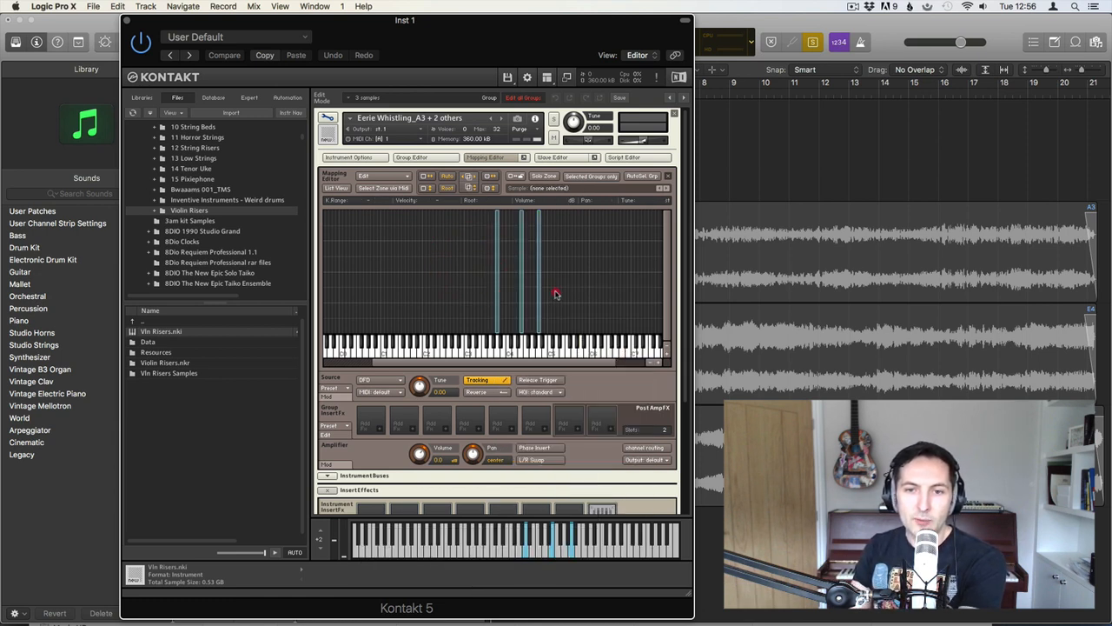
Extend the A4 zone's lower key limit to F4 and the E4 zone's lower limit to A#3
click(539, 323)
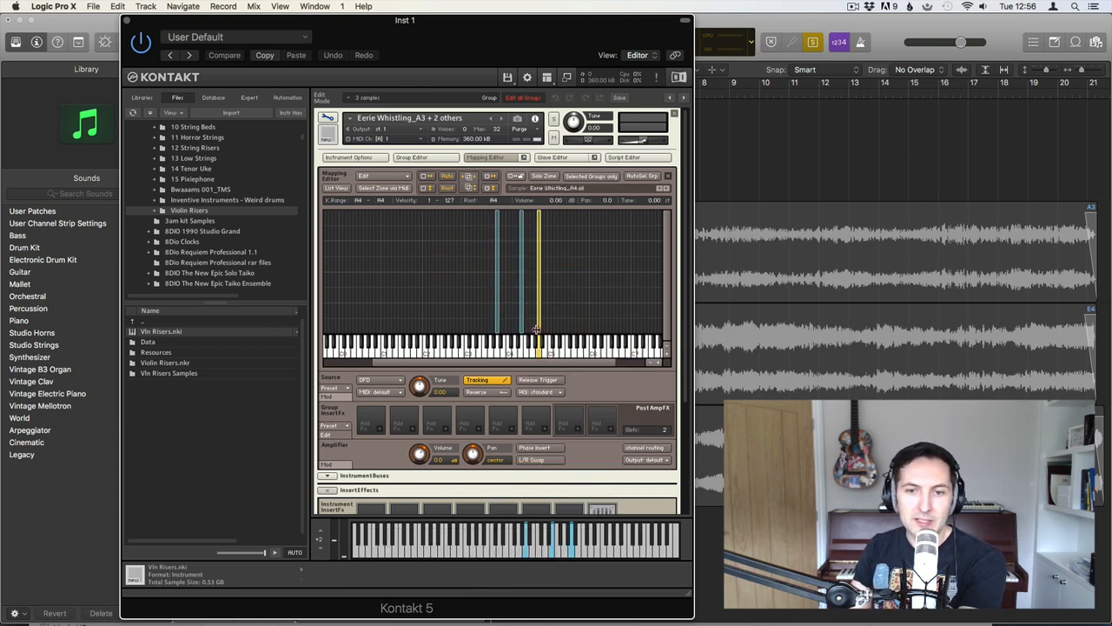
drag(536, 329, 520, 329)
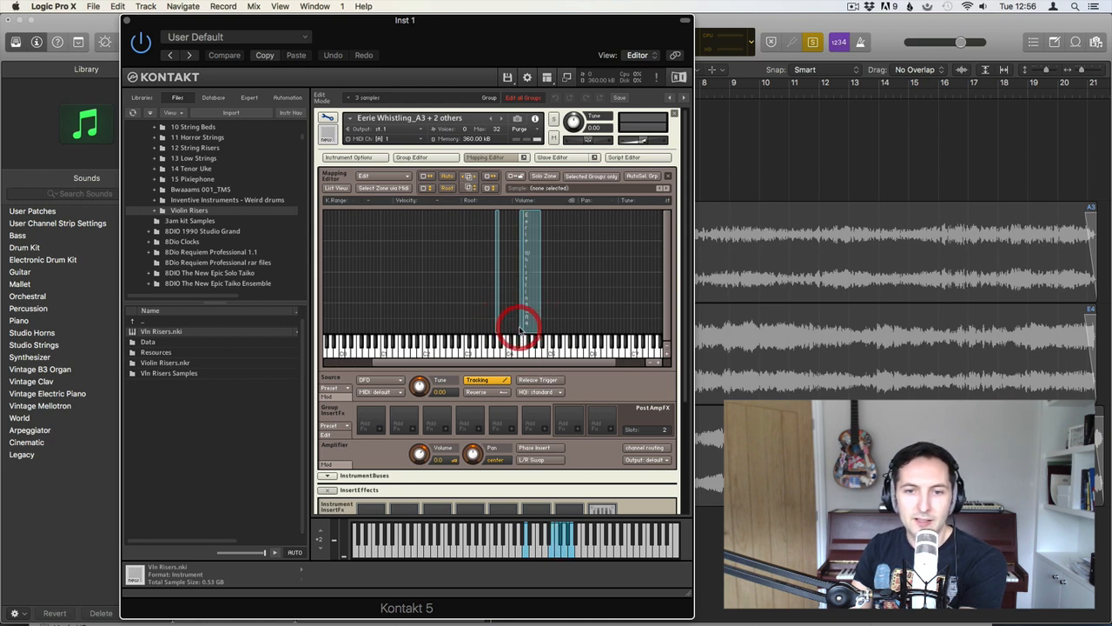
click(519, 328)
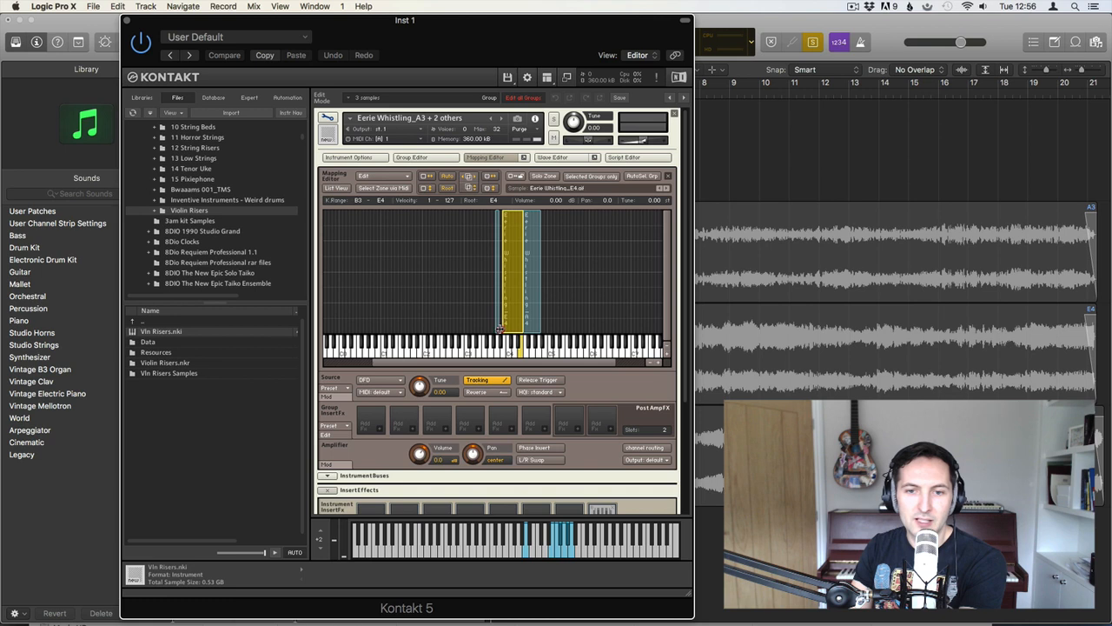
click(497, 329)
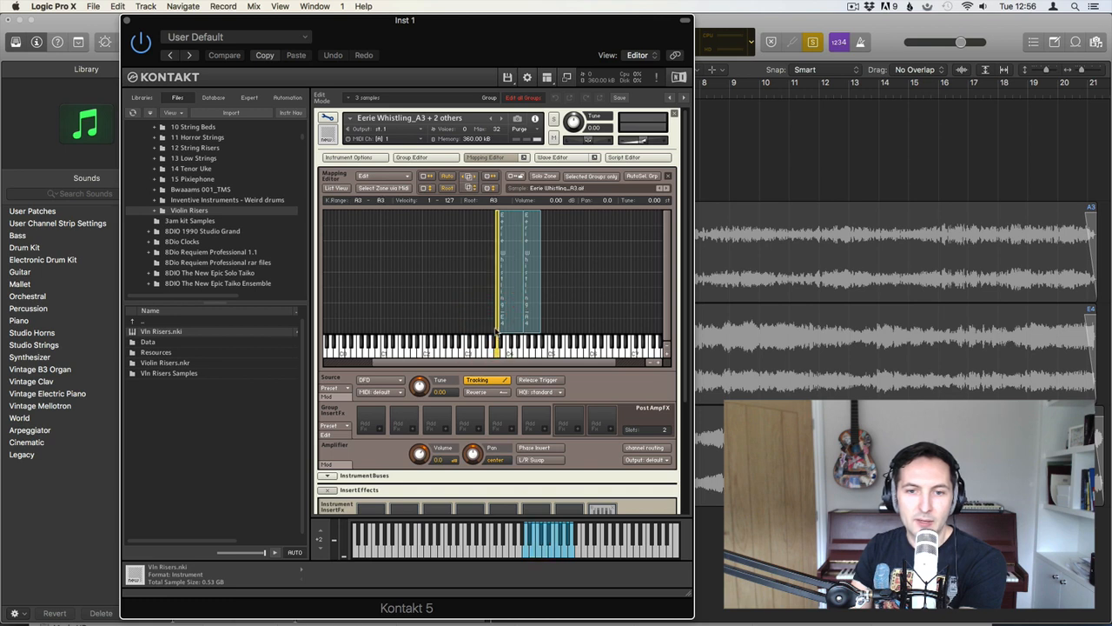
Extend the A3 zone's lower key limit down to E3
click(494, 329)
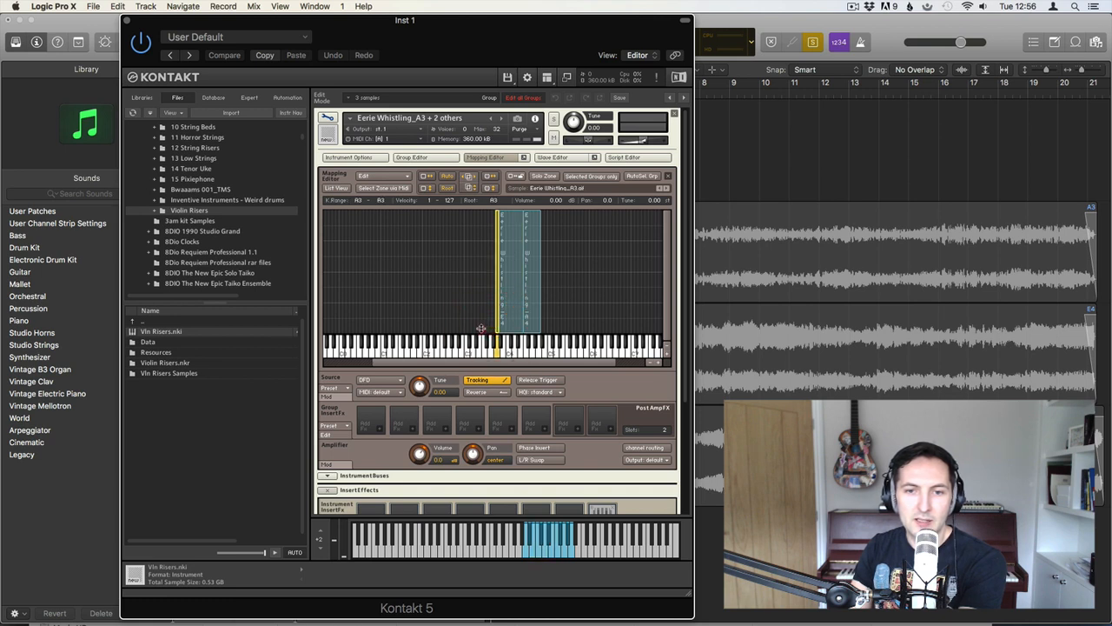
click(482, 328)
drag(493, 321, 479, 321)
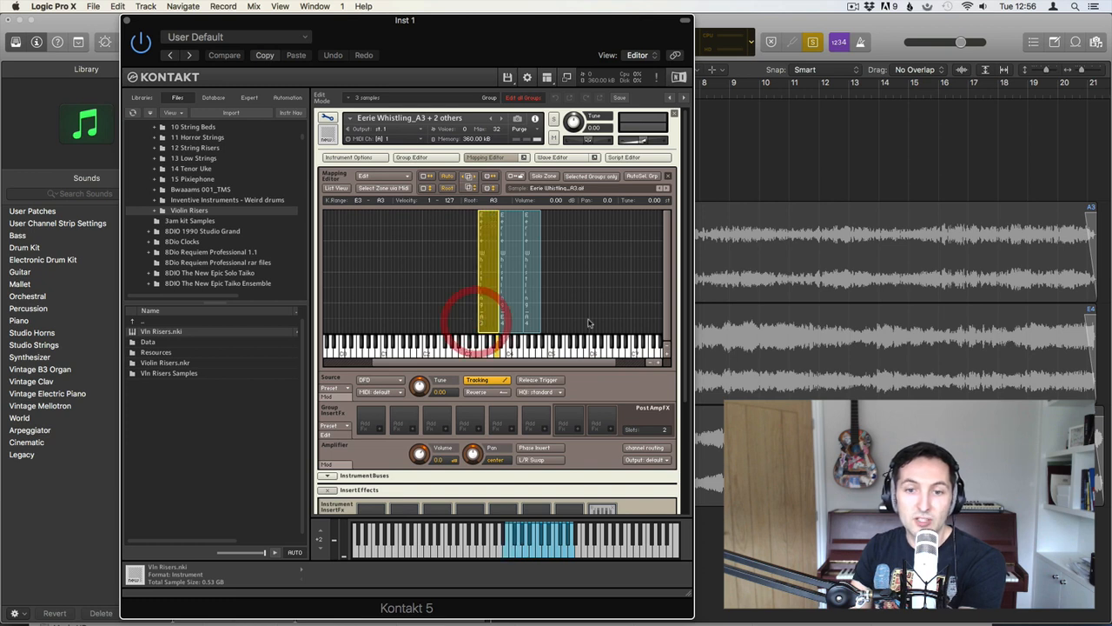
Audition the A3 key and a key in the E4 zone's range, and check the E4 zone's key range
click(659, 363)
scroll(502, 293, right, 5)
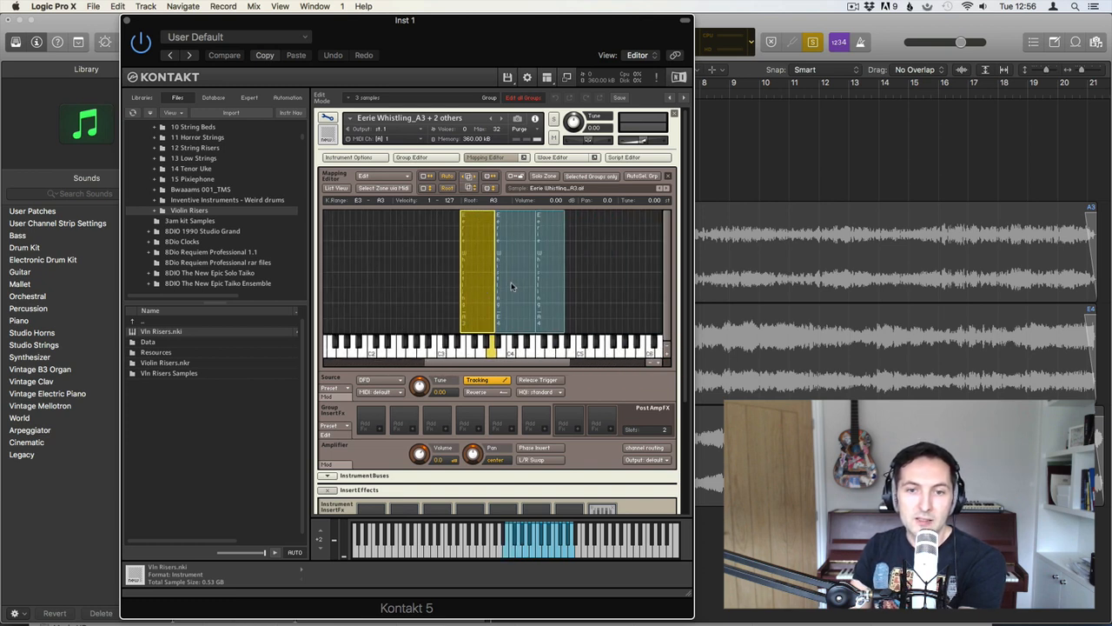
click(491, 345)
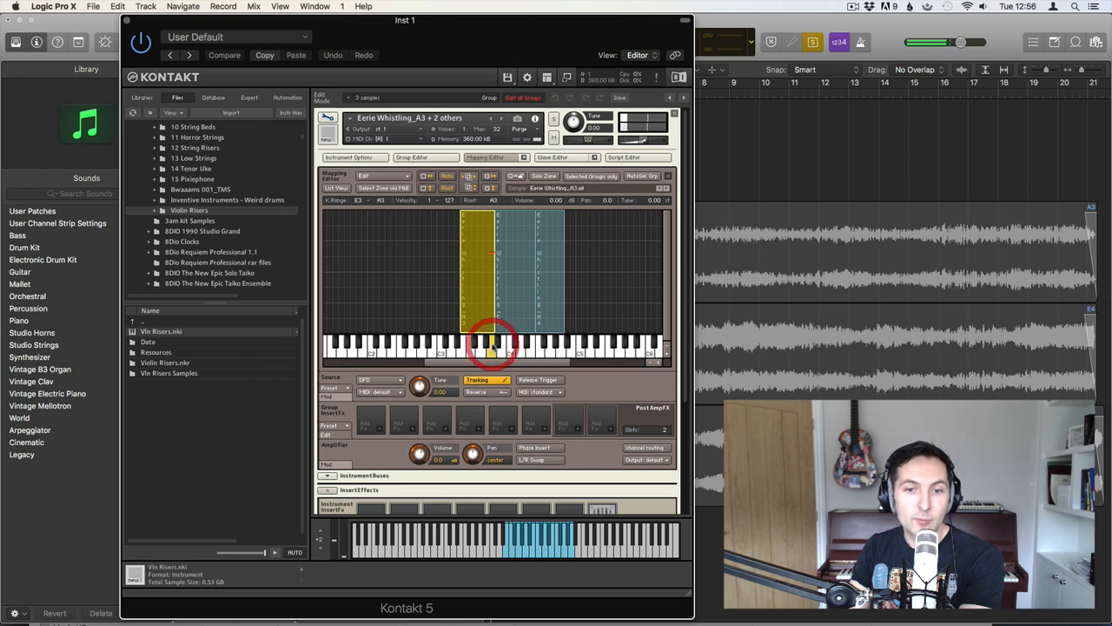
click(517, 350)
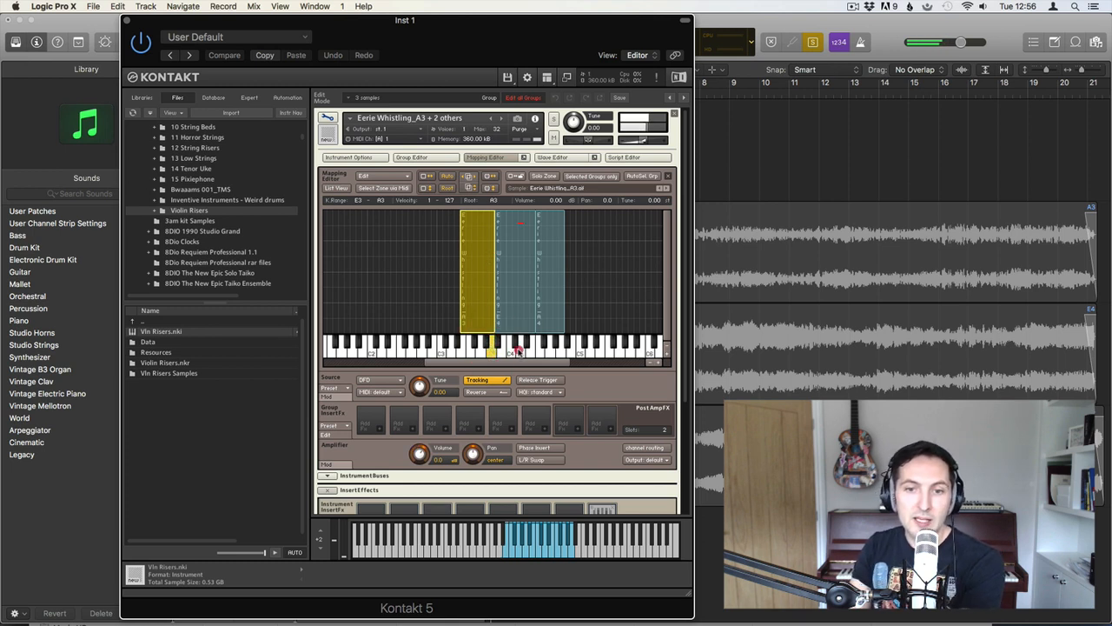
click(515, 296)
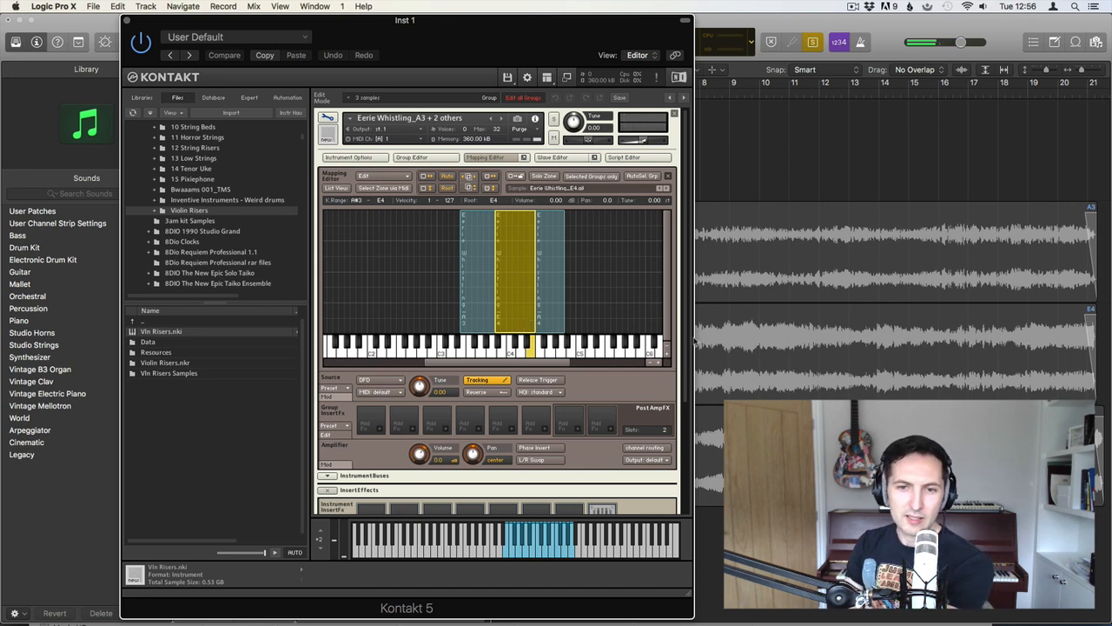
Extend the A4 zone's upper key limit to D#5 and close the instrument's editing view
click(551, 302)
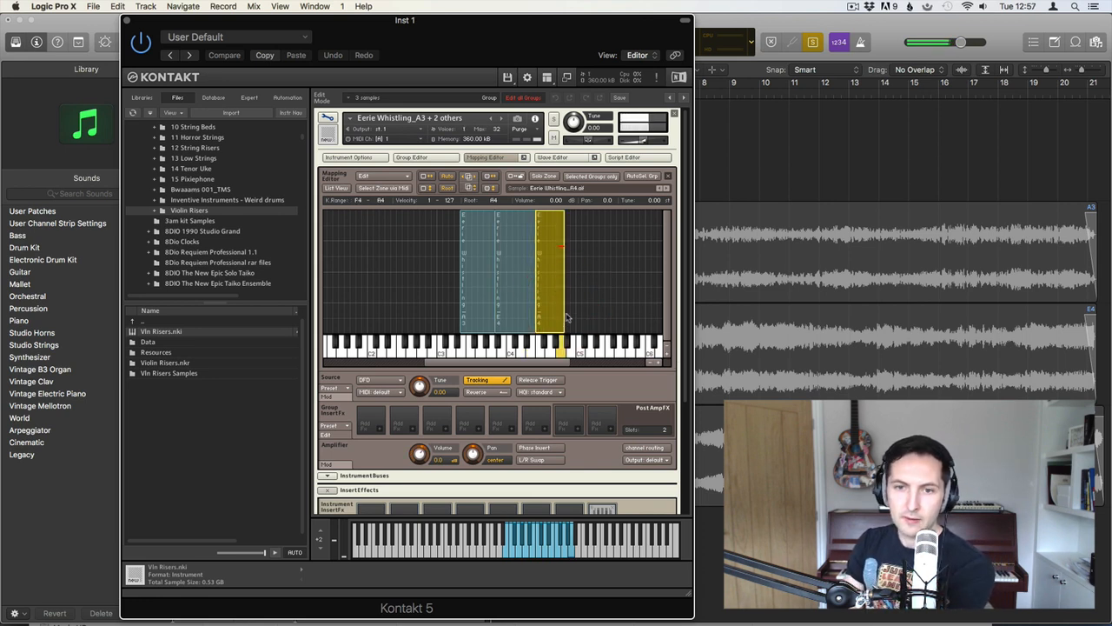
drag(565, 327, 600, 325)
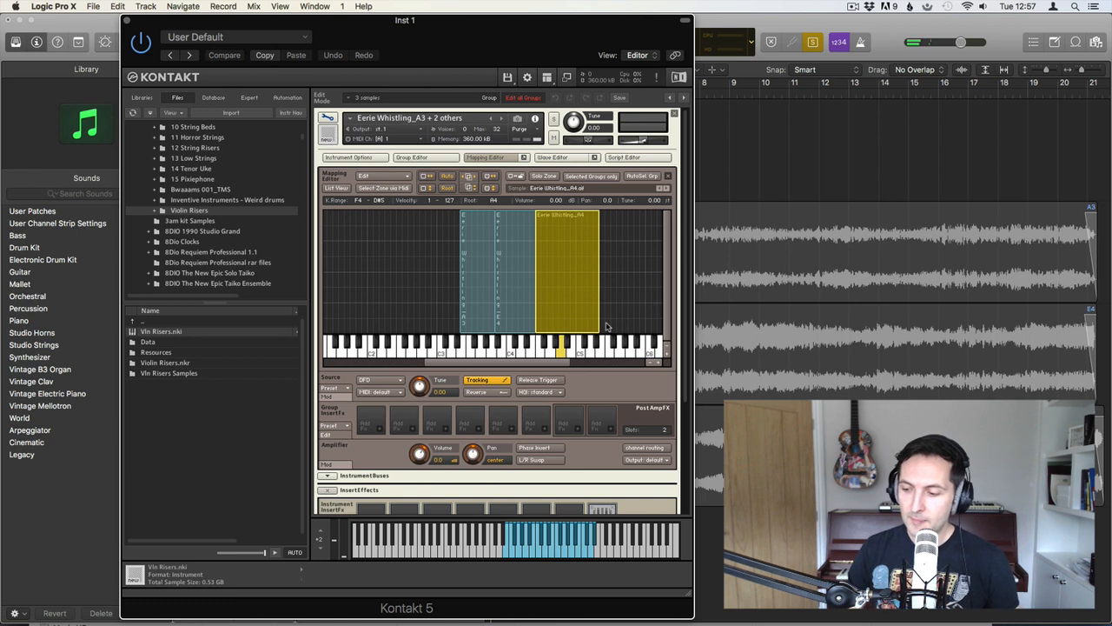
scroll(561, 296, right, 5)
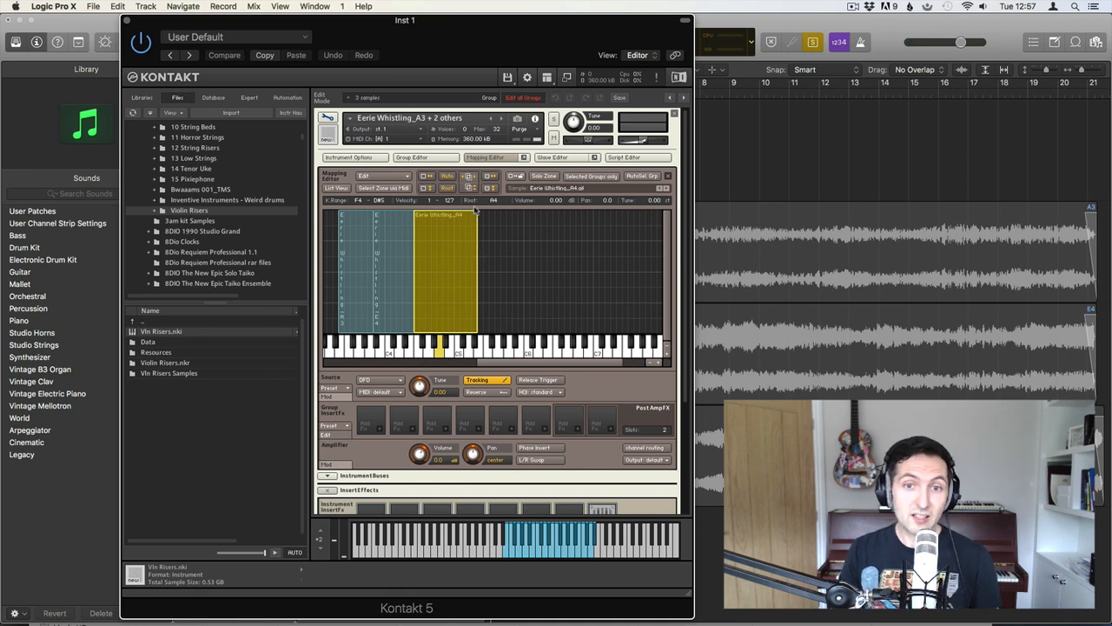
click(484, 157)
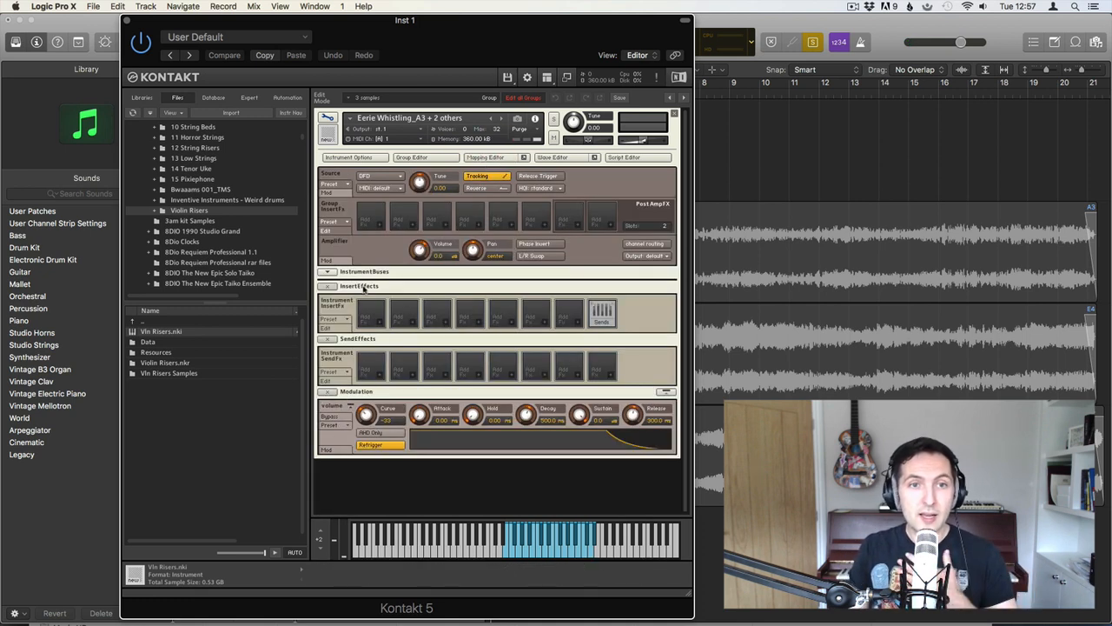
click(329, 119)
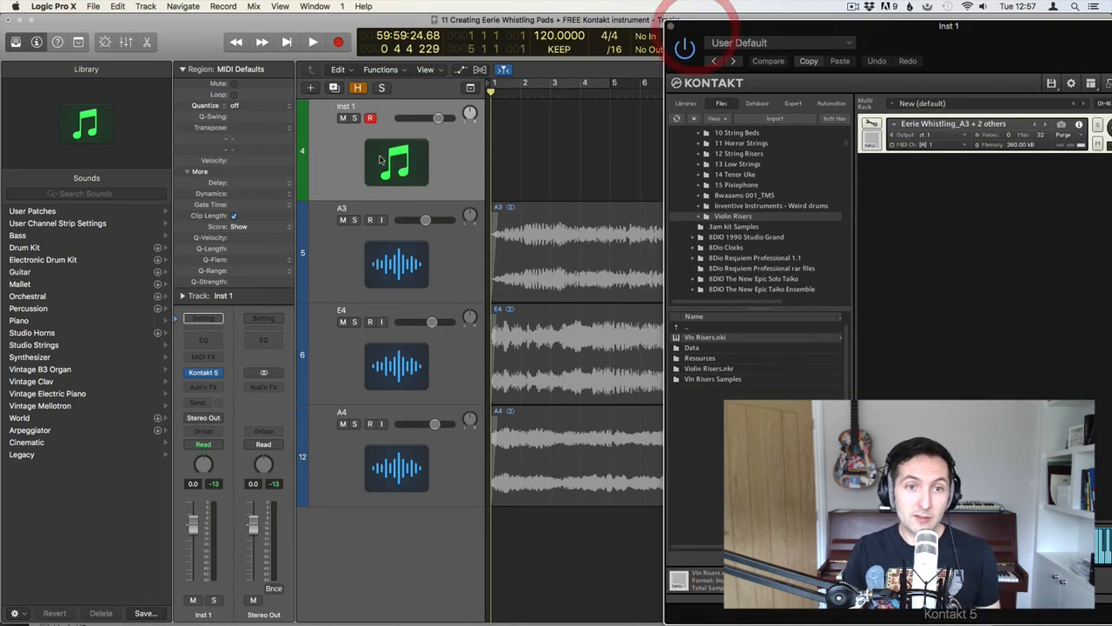
Insert a Space Designer reverb as an audio effect on the Inst 1 track
click(379, 159)
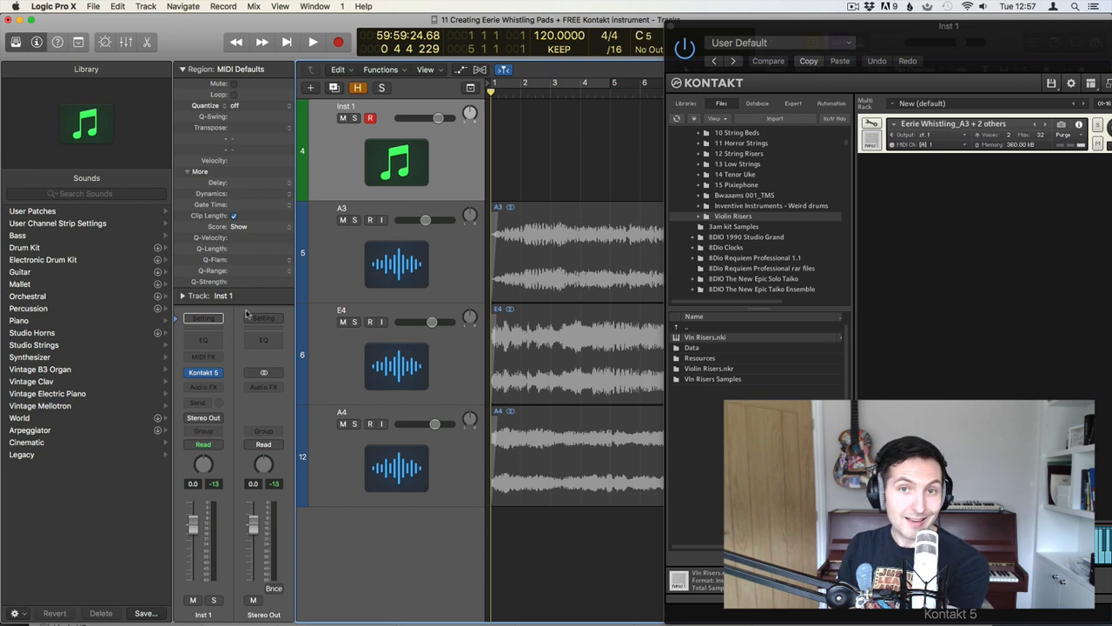
click(207, 387)
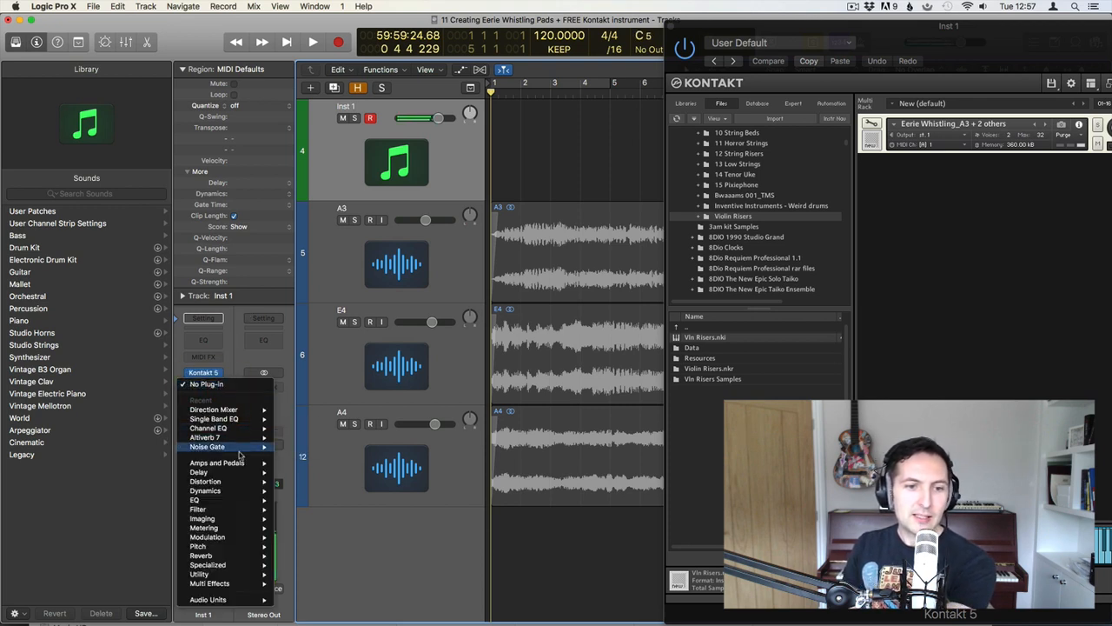
mouse_move(234, 557)
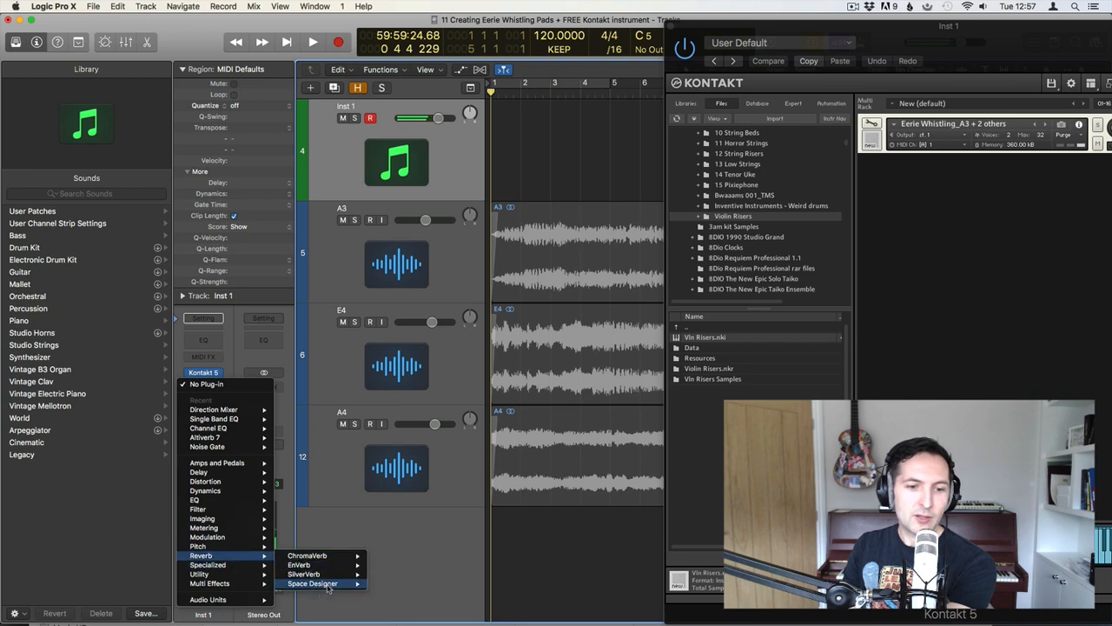
click(382, 586)
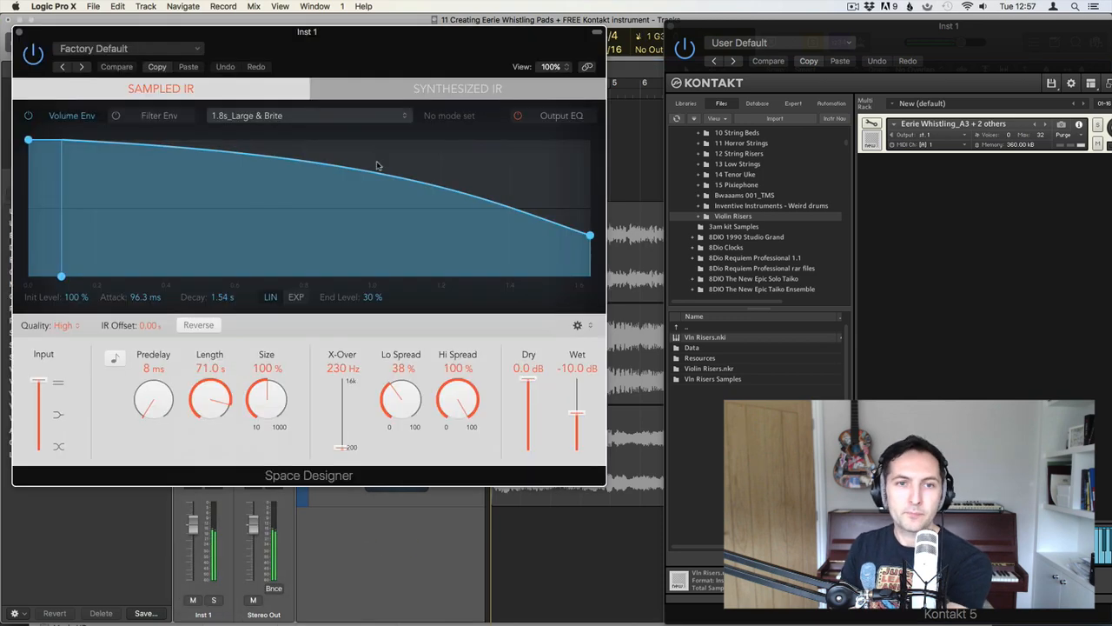
Load the 14.0s Dome preset from the large indoor spaces into Space Designer
click(124, 49)
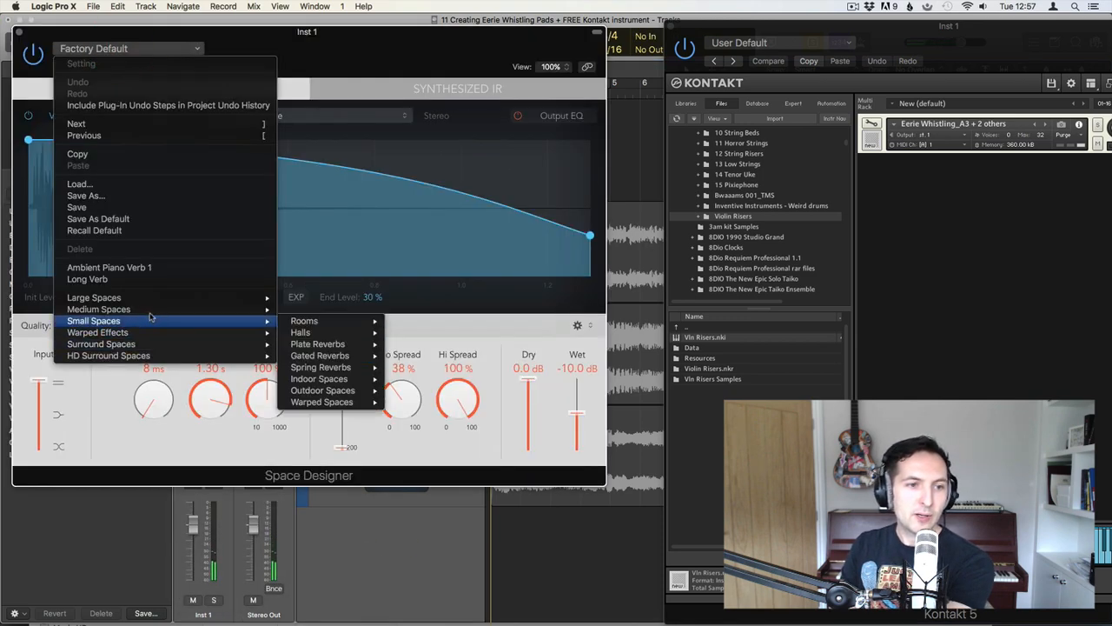
mouse_move(152, 303)
mouse_move(354, 370)
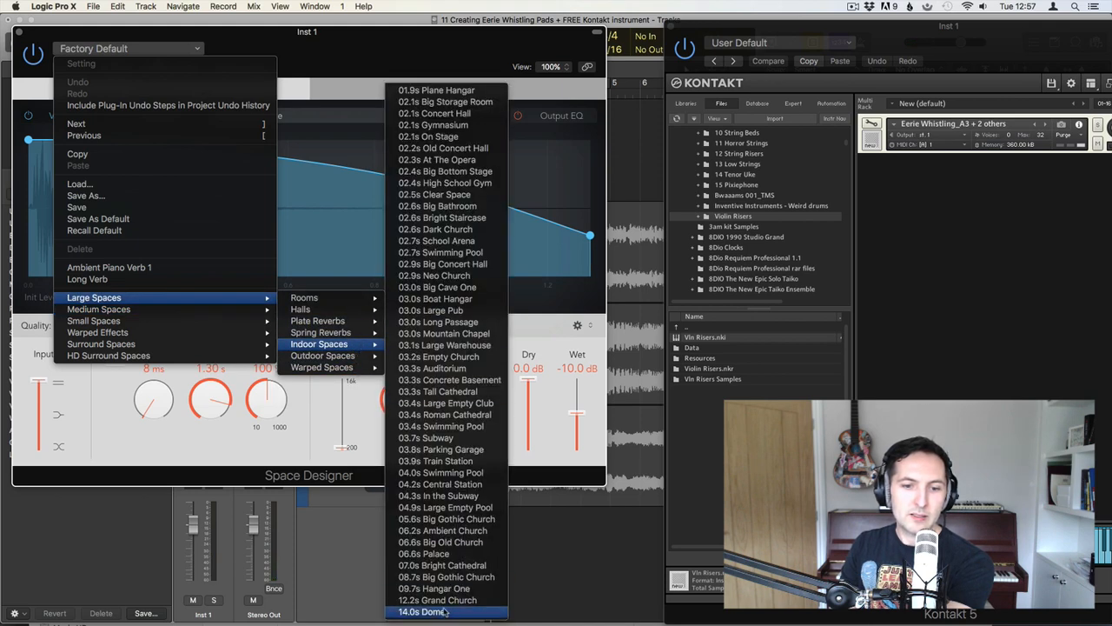
click(448, 612)
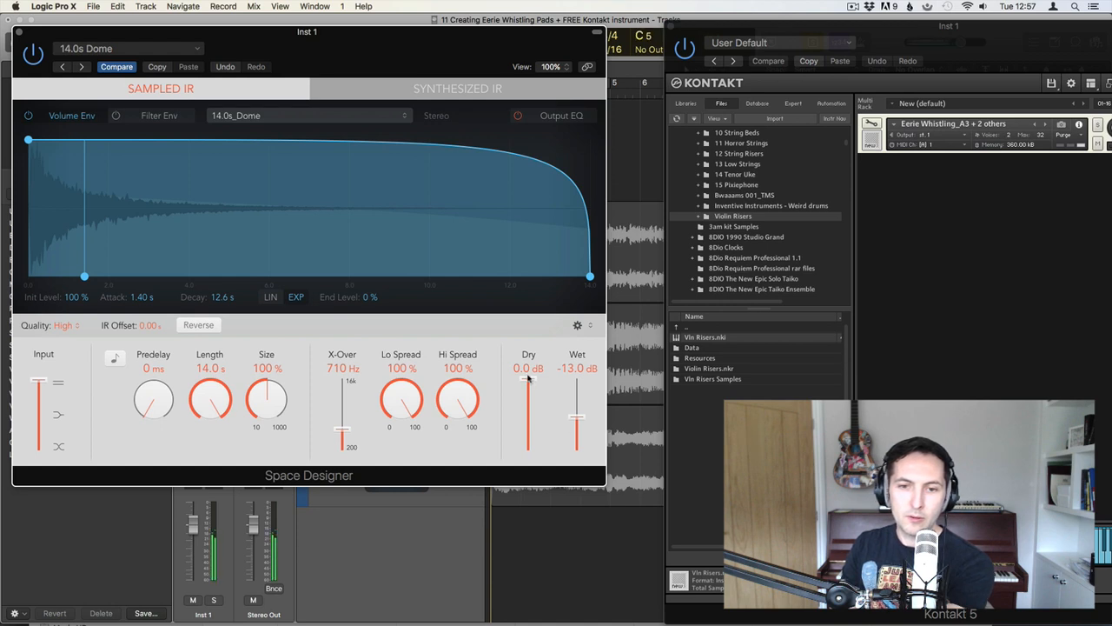
Set Space Designer's dry level to -24.0 dB and wet level to -9.0 dB, and close the reverb window
drag(527, 376, 583, 412)
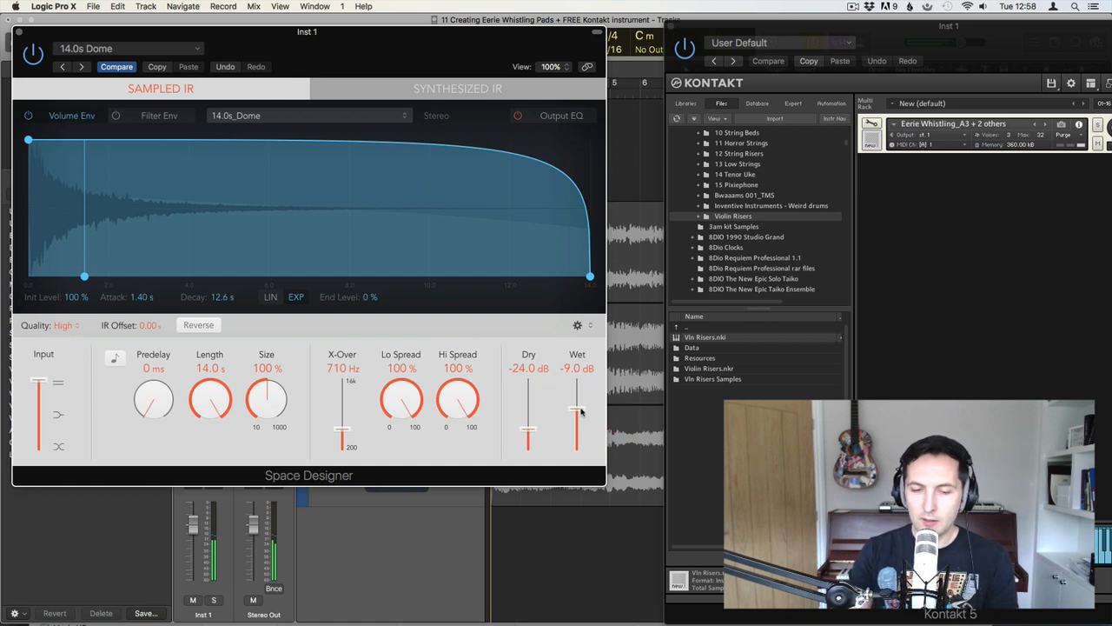
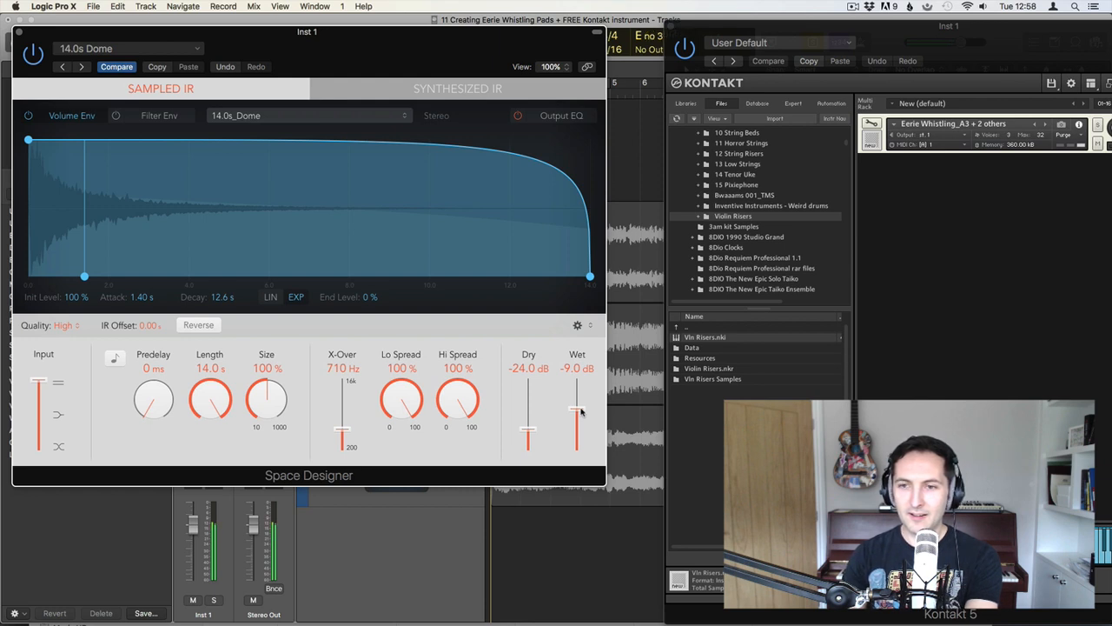
click(19, 33)
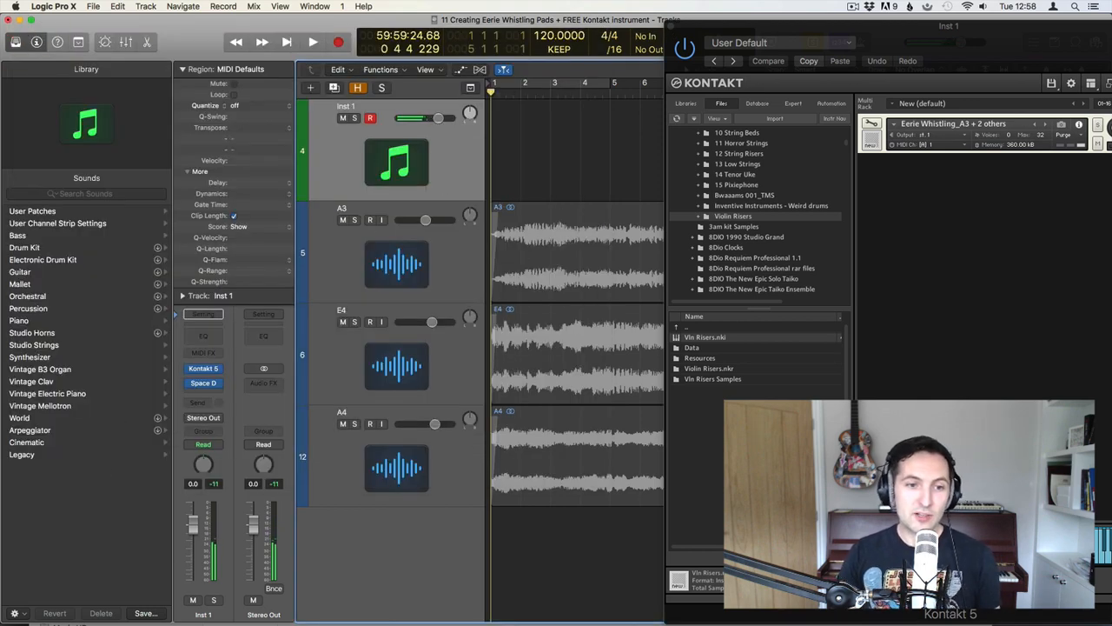
Insert a stereo Soundtoys Decapitator on the Inst 1 channel between Kontakt and Space Designer
click(205, 383)
click(217, 372)
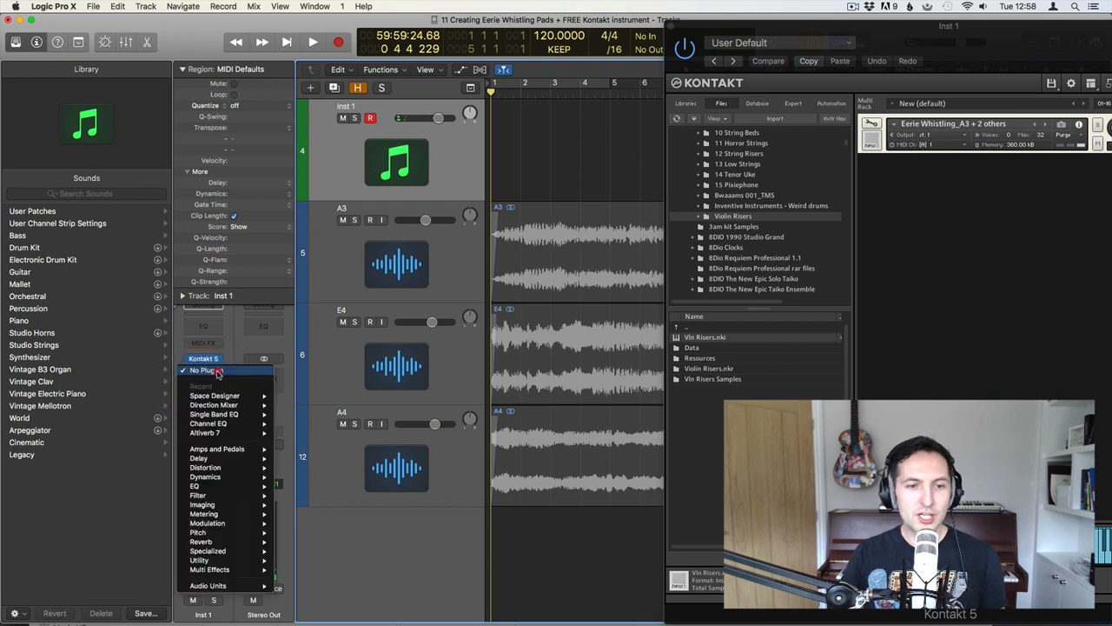
mouse_move(207, 585)
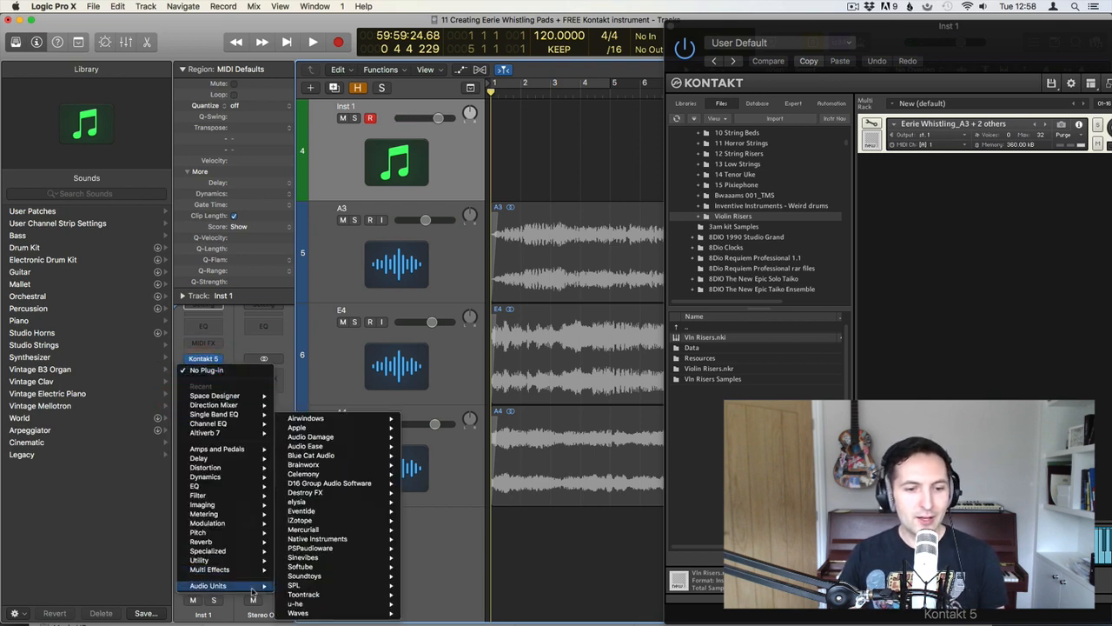
mouse_move(305, 575)
mouse_move(443, 455)
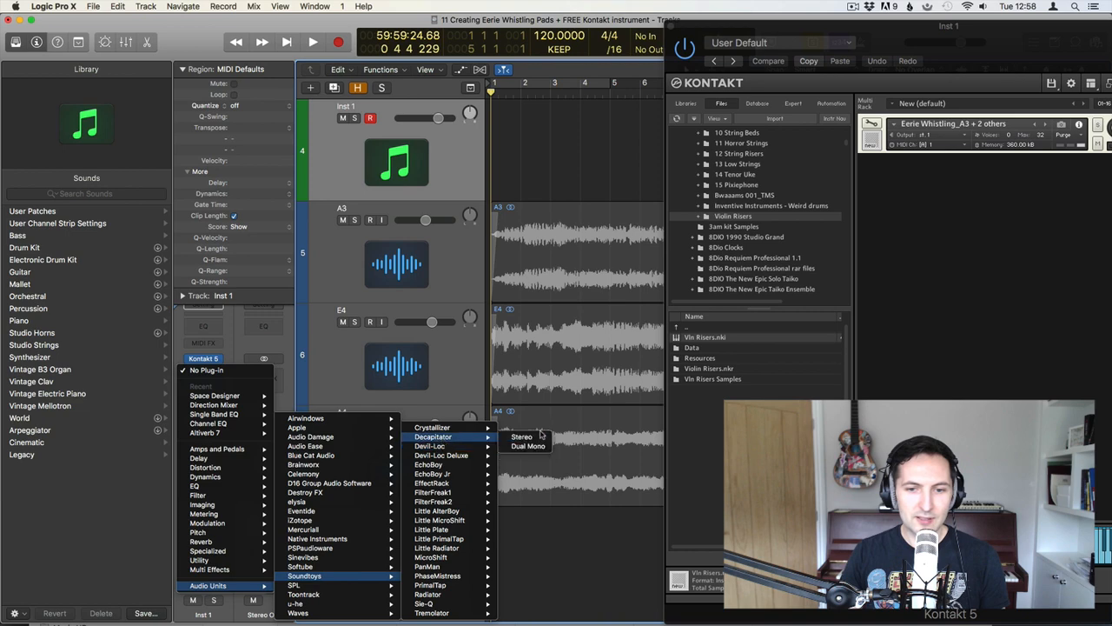
click(534, 441)
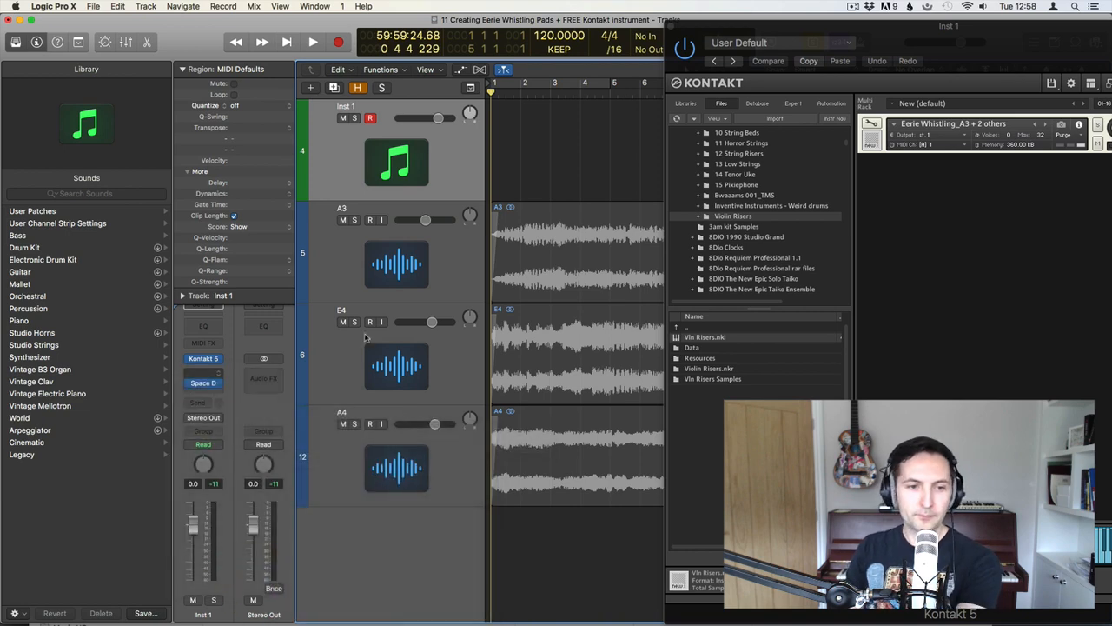
Load the 70s Record preset in Decapitator, close its window, and lower the Inst 1 channel volume to -3.5 dB
click(126, 96)
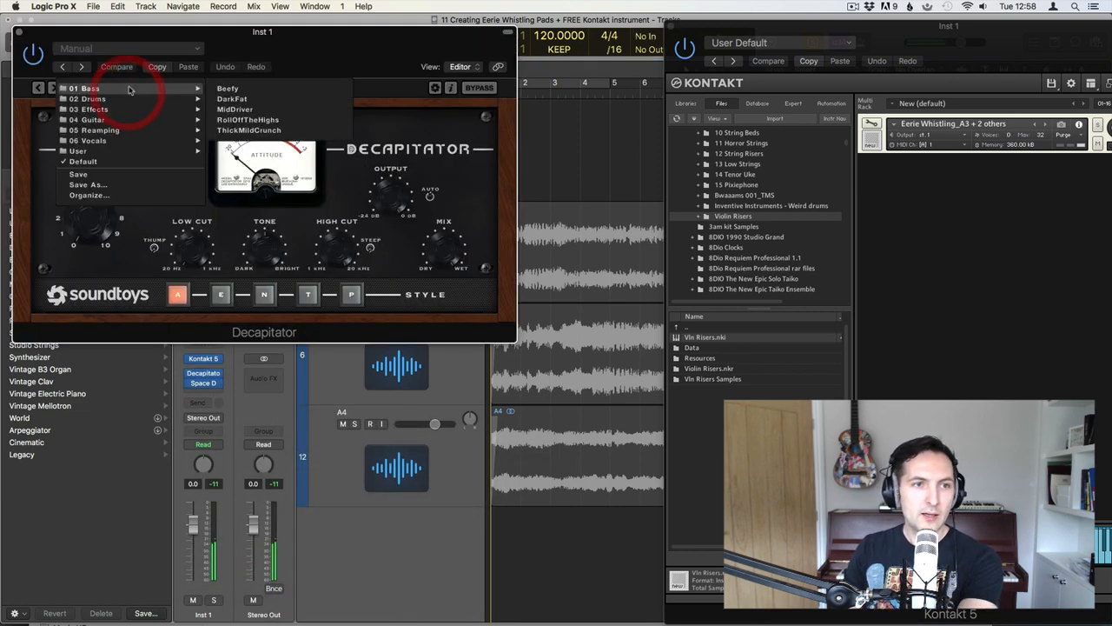
mouse_move(131, 90)
click(252, 92)
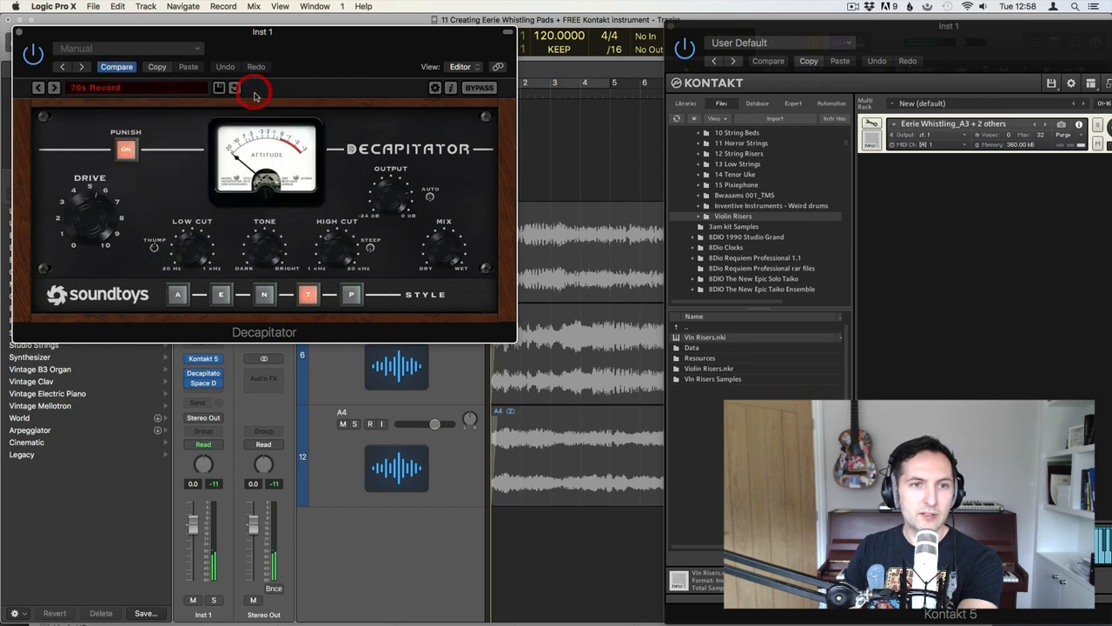
click(18, 32)
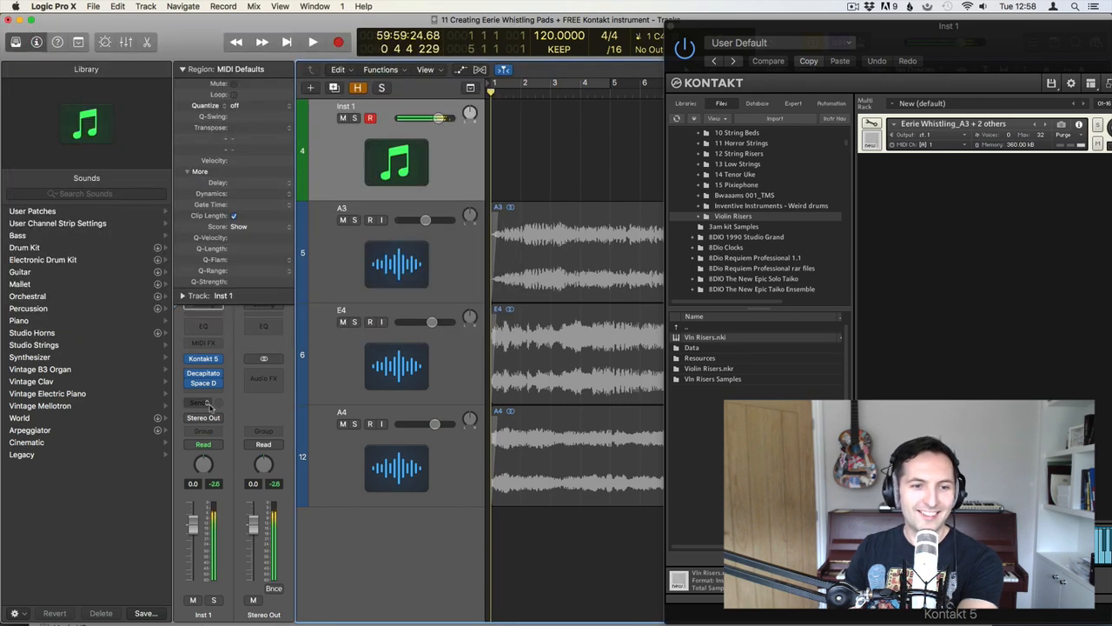
drag(193, 524, 196, 550)
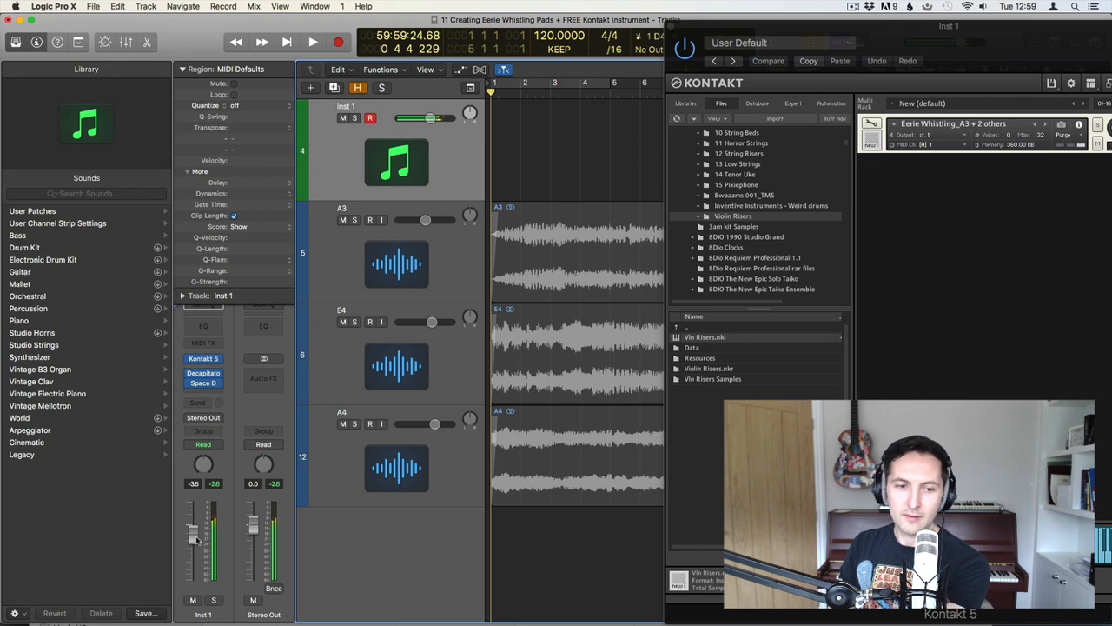
Switch Decapitator to the DarkDrive preset, adjust its Drive slightly, and close the plug-in window
click(199, 376)
click(53, 88)
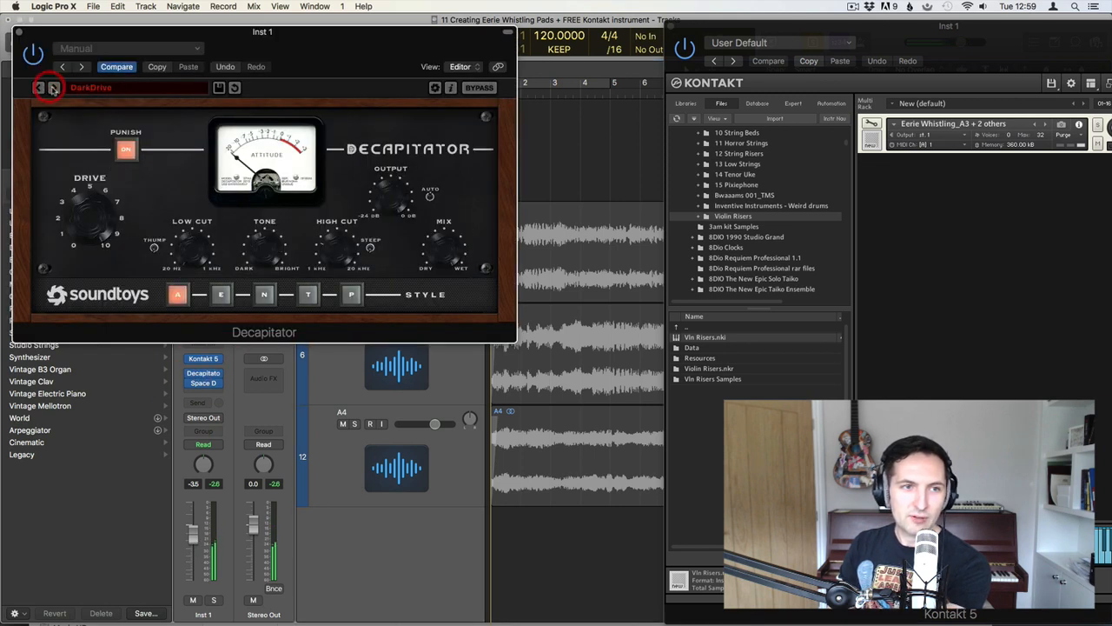
click(53, 88)
click(39, 88)
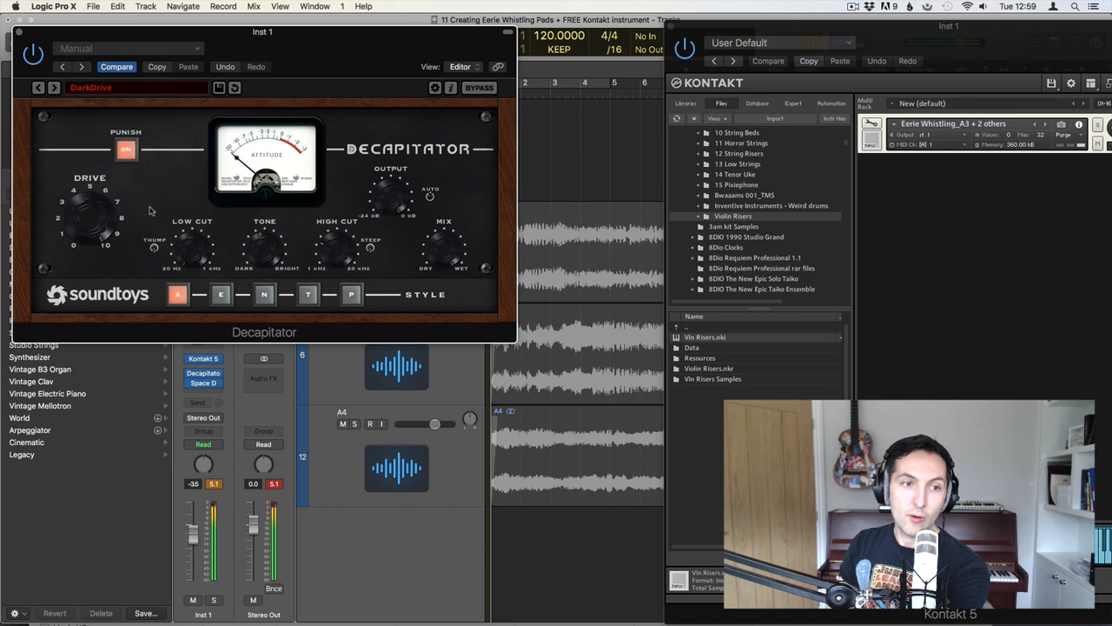
drag(89, 217, 90, 211)
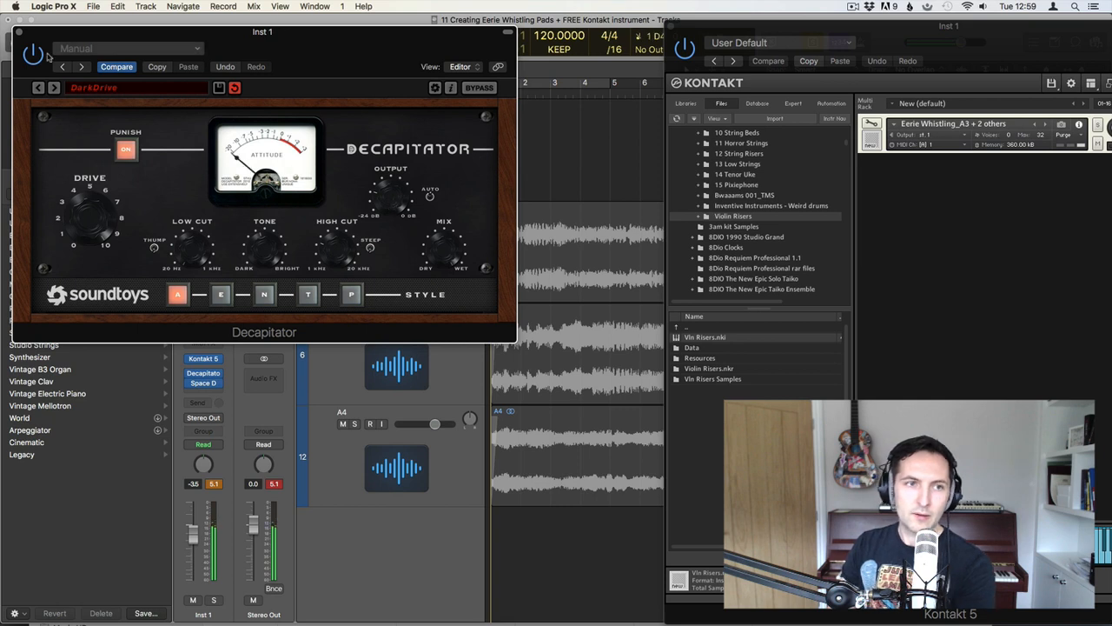
click(19, 33)
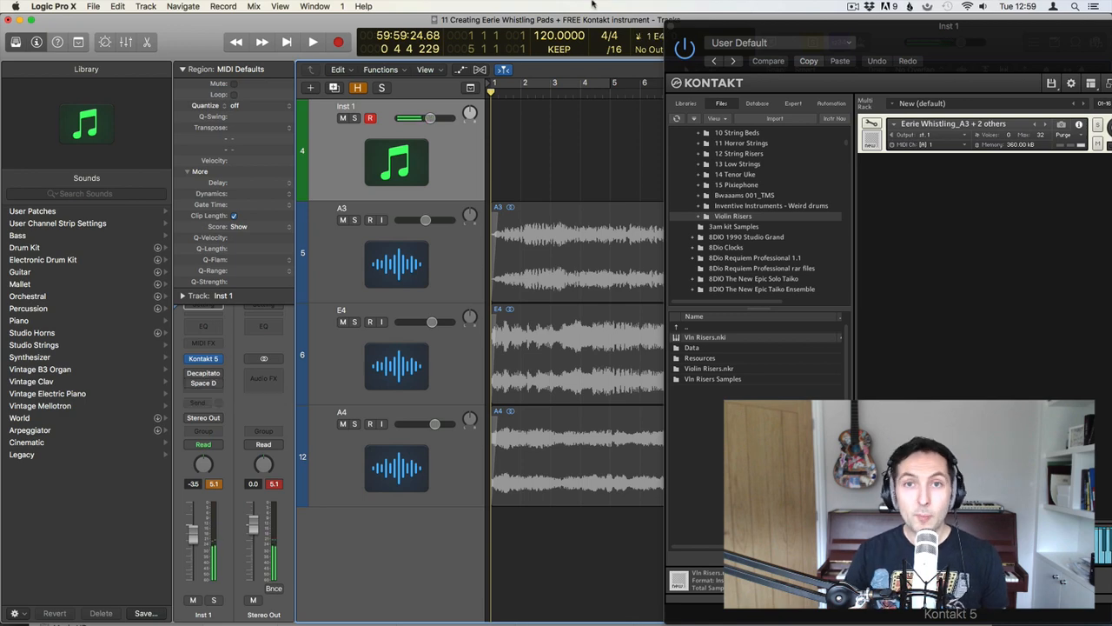
Save the Kontakt instrument as Eerie Whistling with Patch + Samples in the 00 Schrieber Samples folder
drag(763, 35, 408, 51)
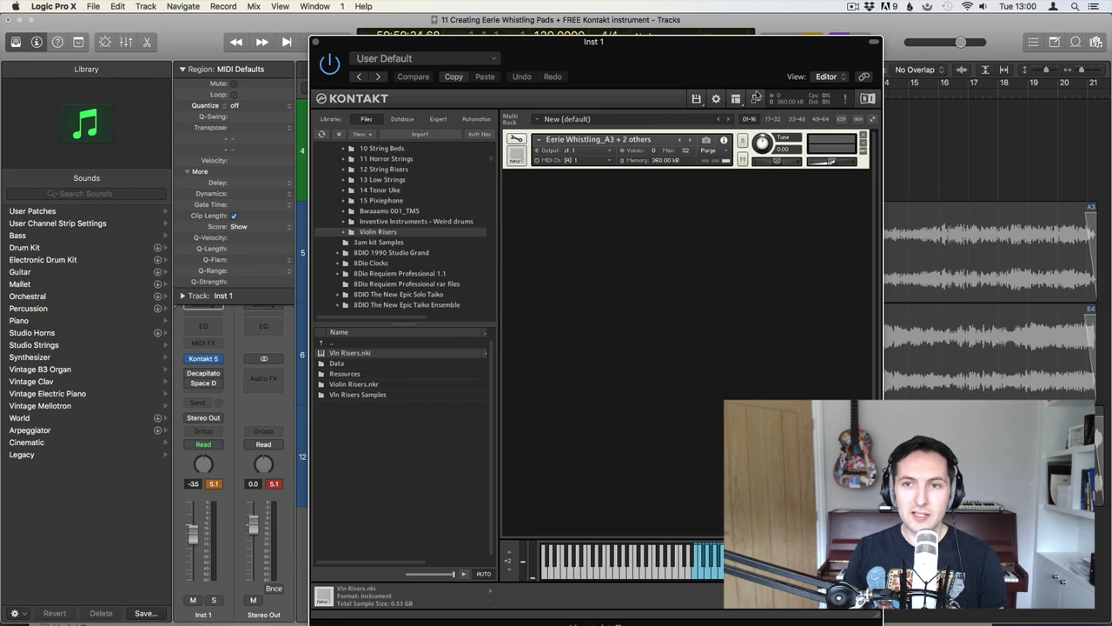
click(696, 100)
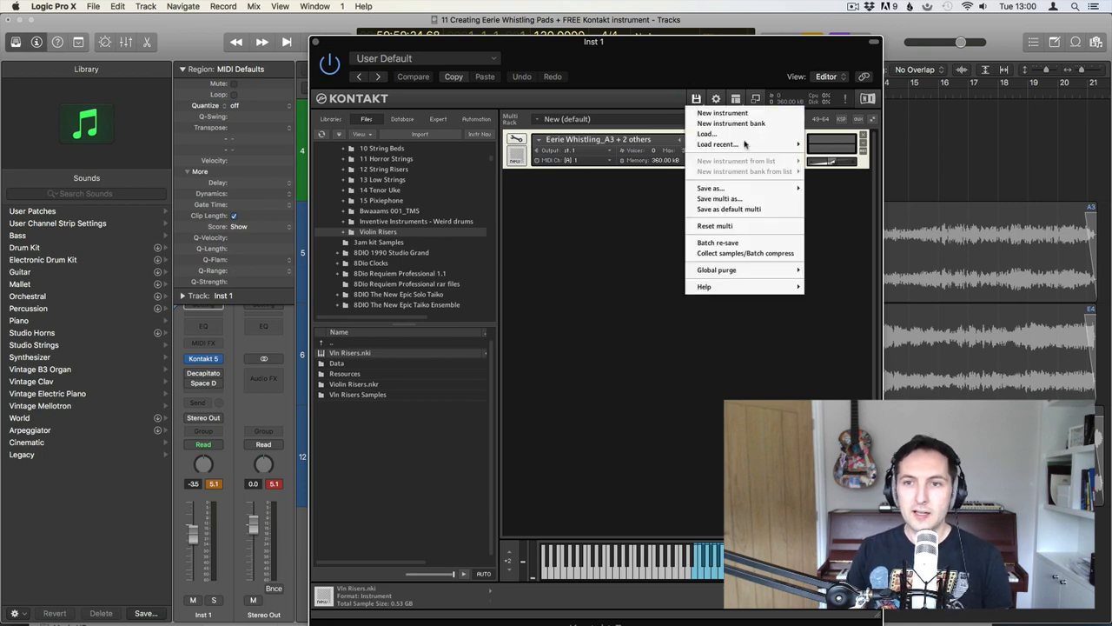
click(728, 190)
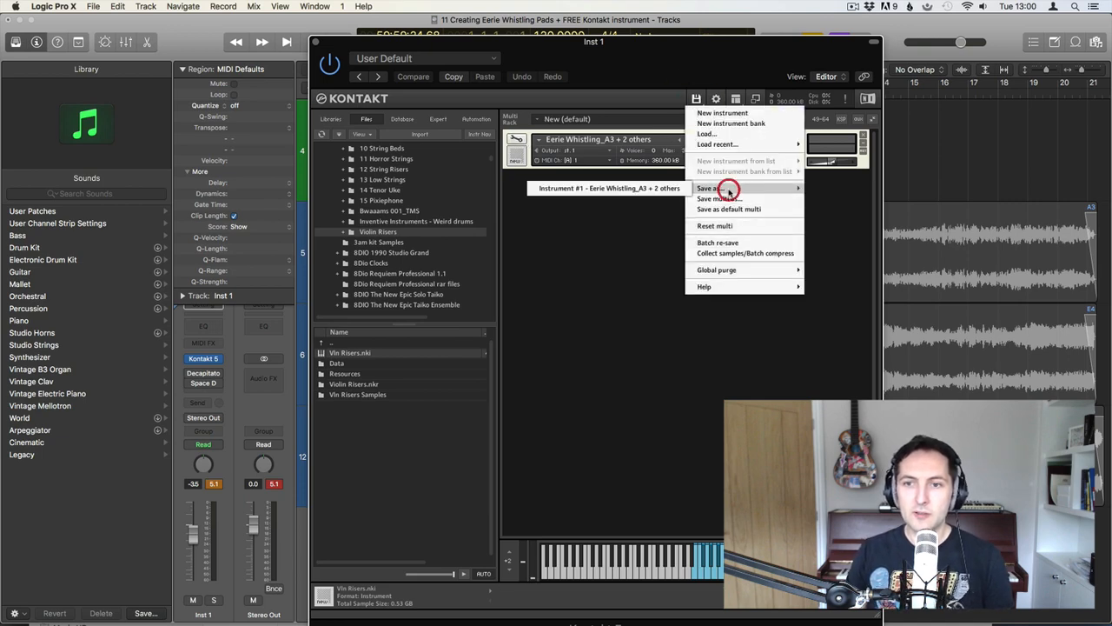
click(625, 188)
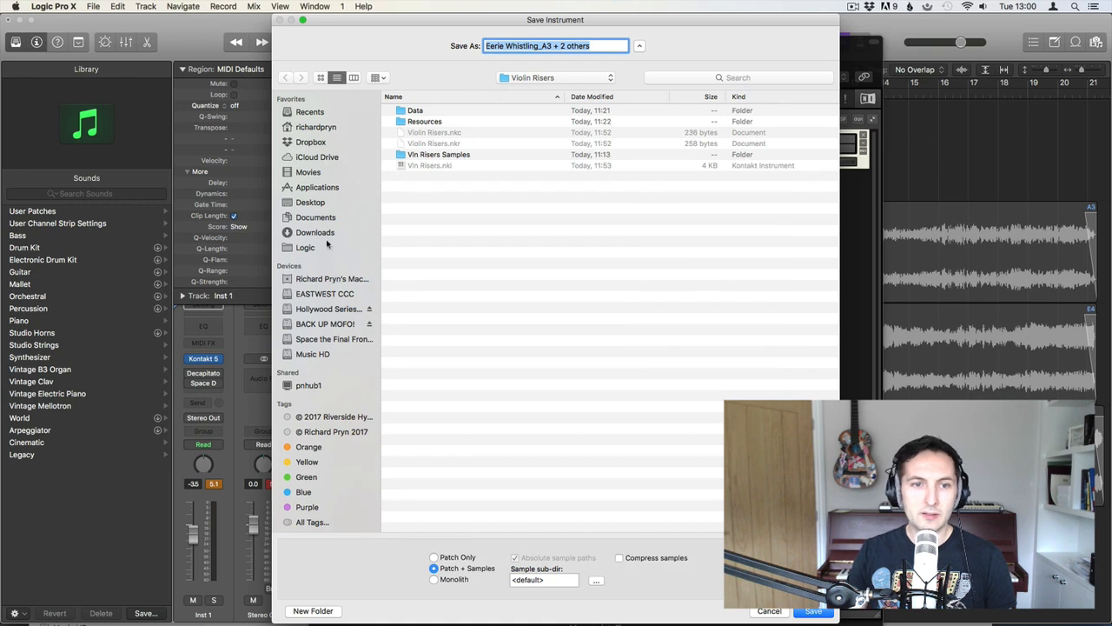
click(532, 78)
click(529, 95)
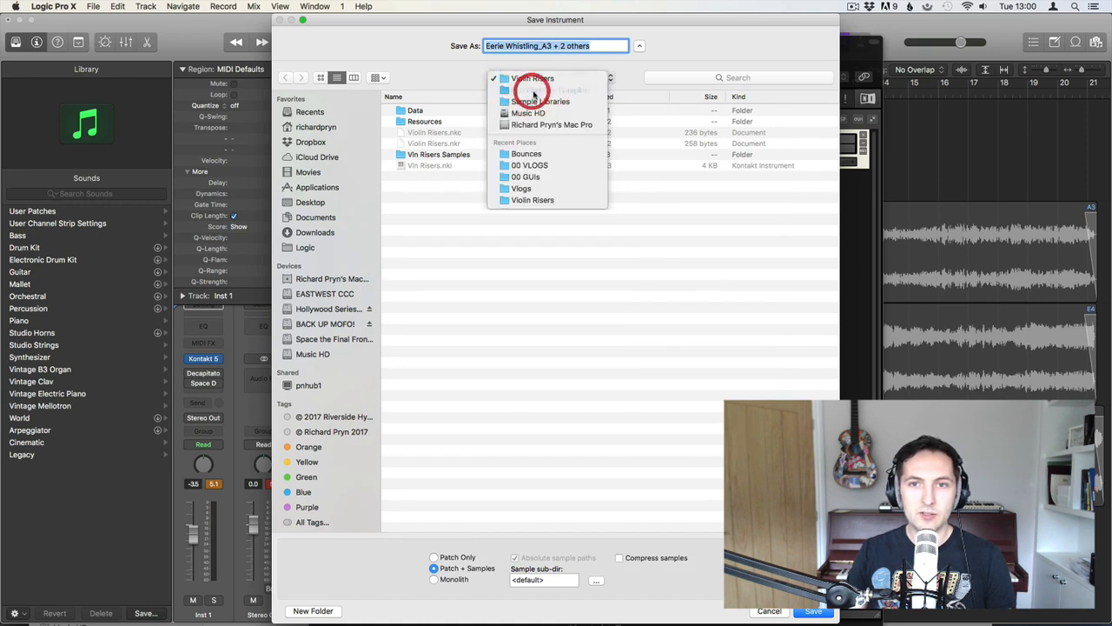
click(597, 48)
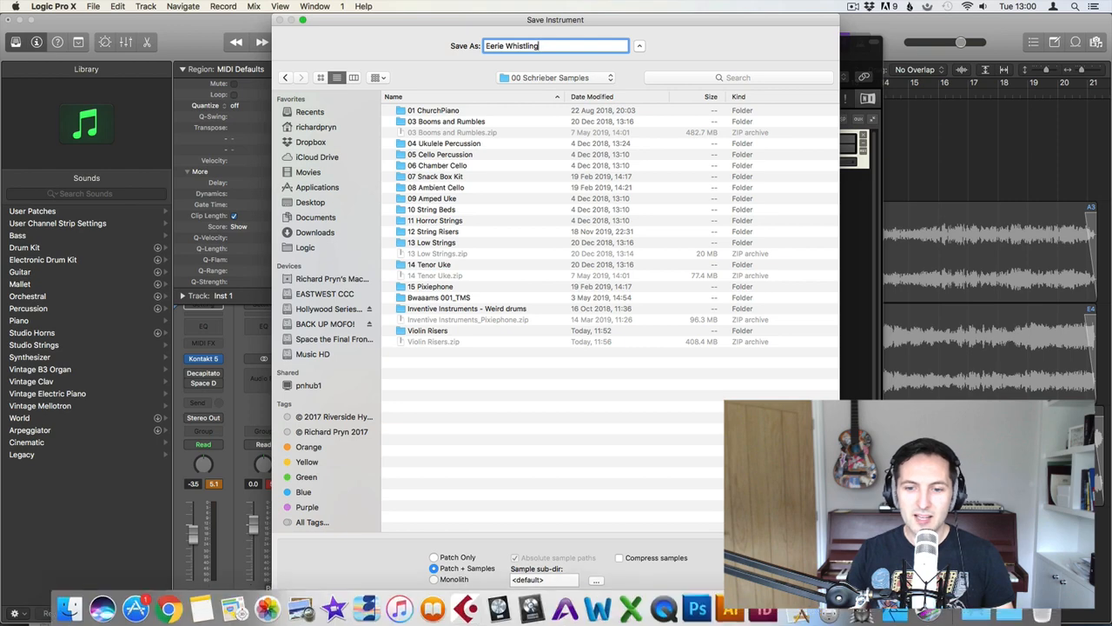
click(813, 611)
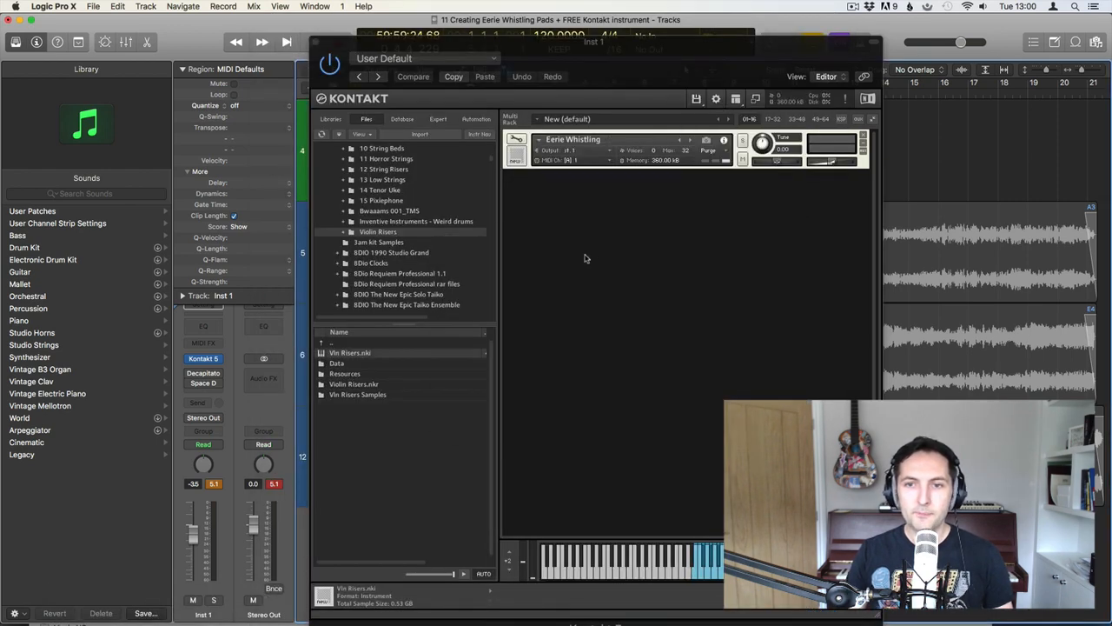
Start creating a resource container in the instrument's options and browse to 00 Schrieber Samples in Sample Libraries on Music HD
click(516, 139)
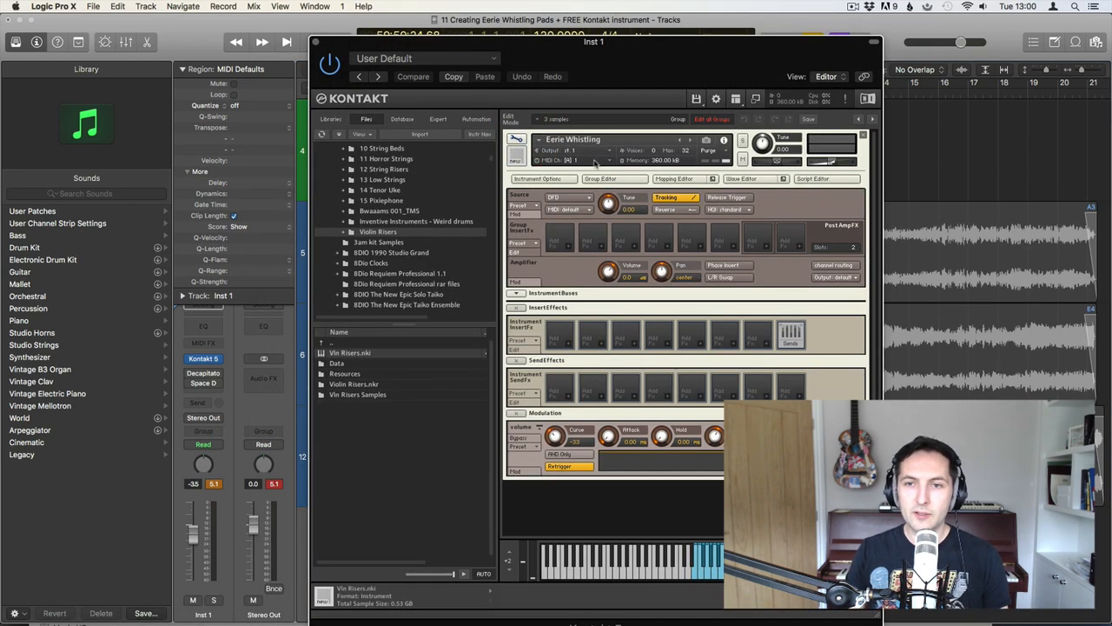
click(551, 179)
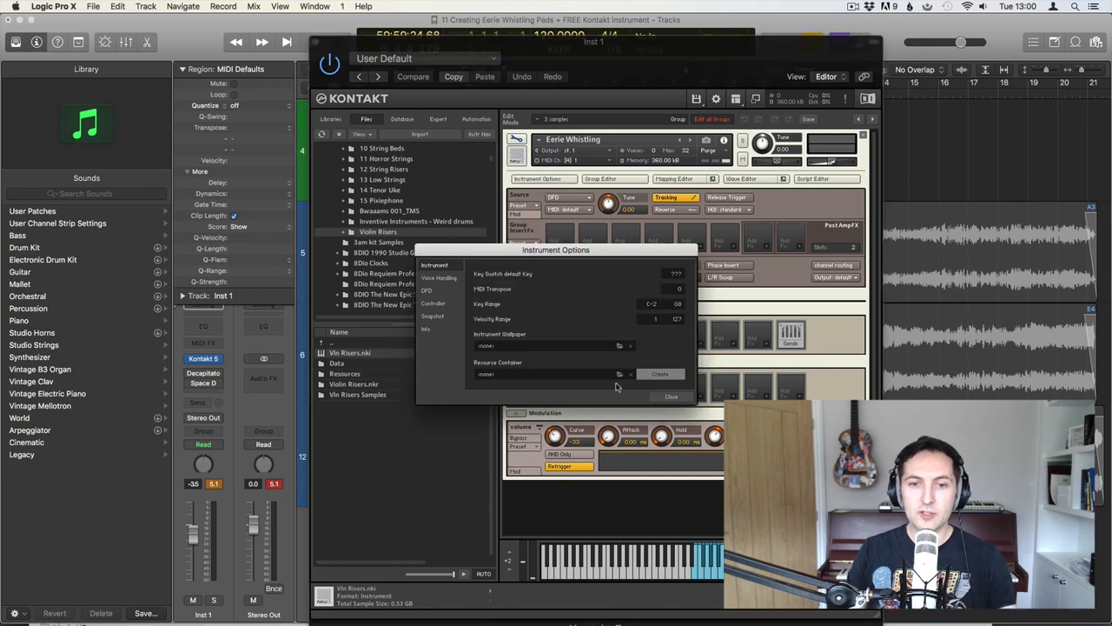
click(656, 375)
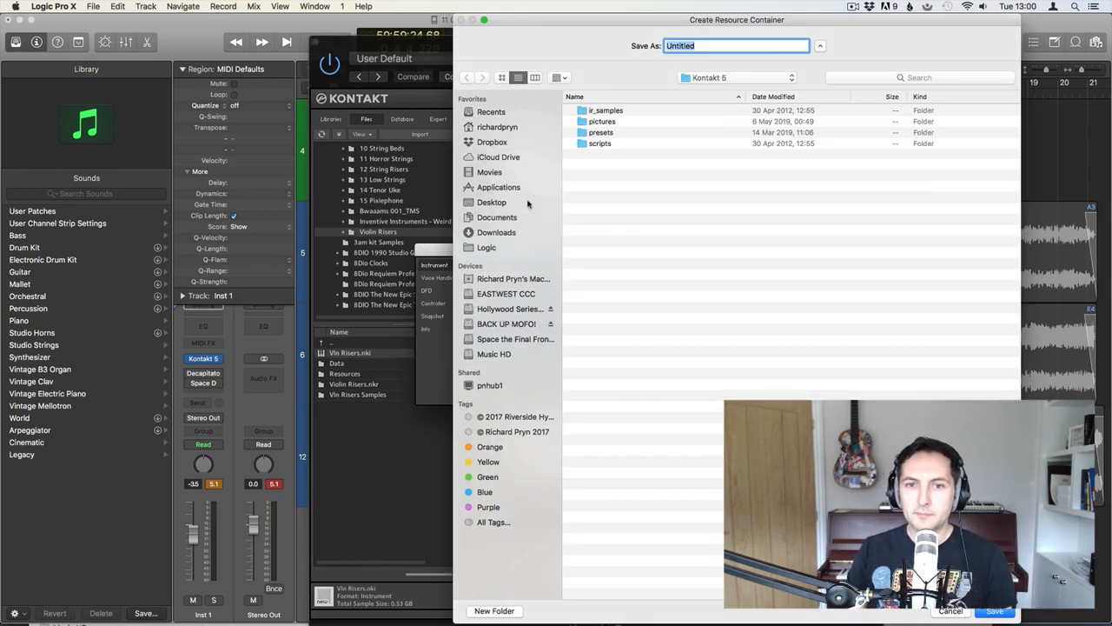
click(493, 354)
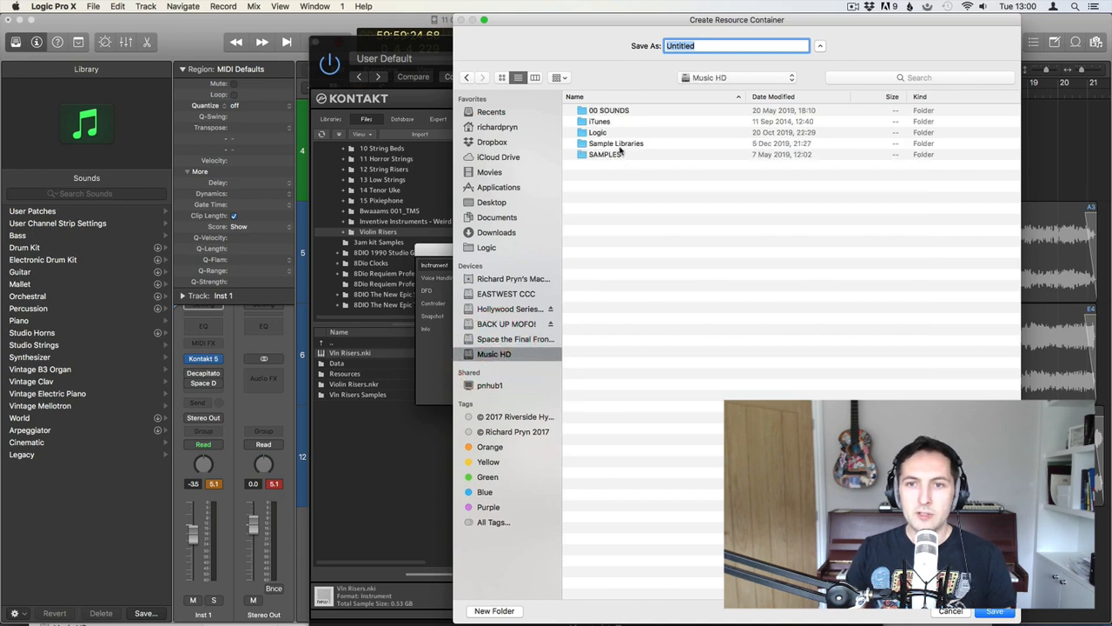
click(620, 144)
double_click(619, 144)
double_click(619, 133)
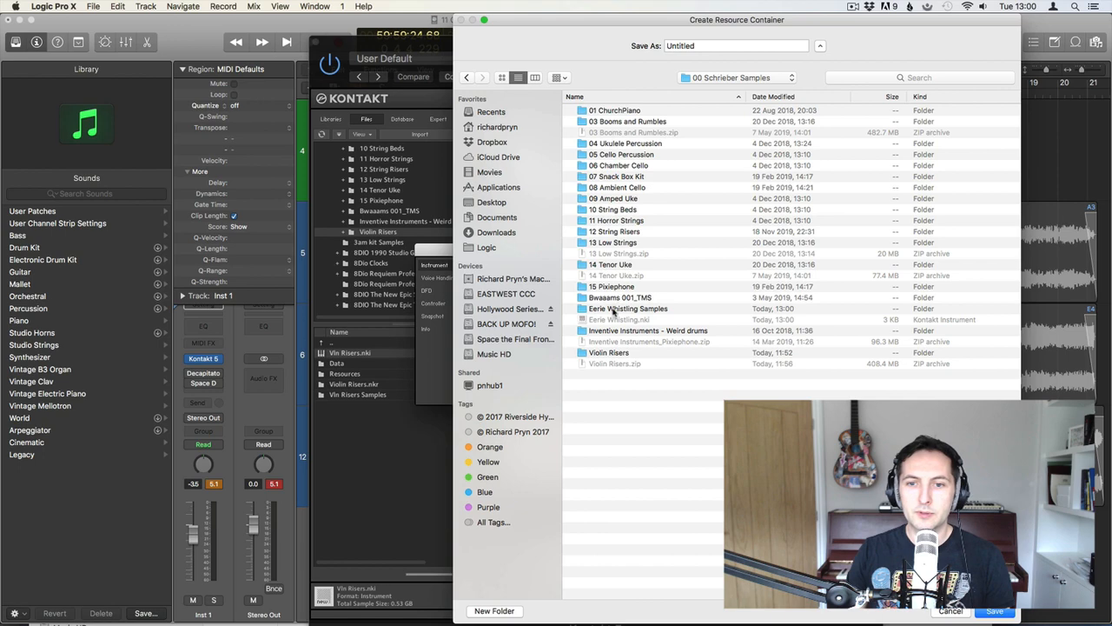
double_click(614, 310)
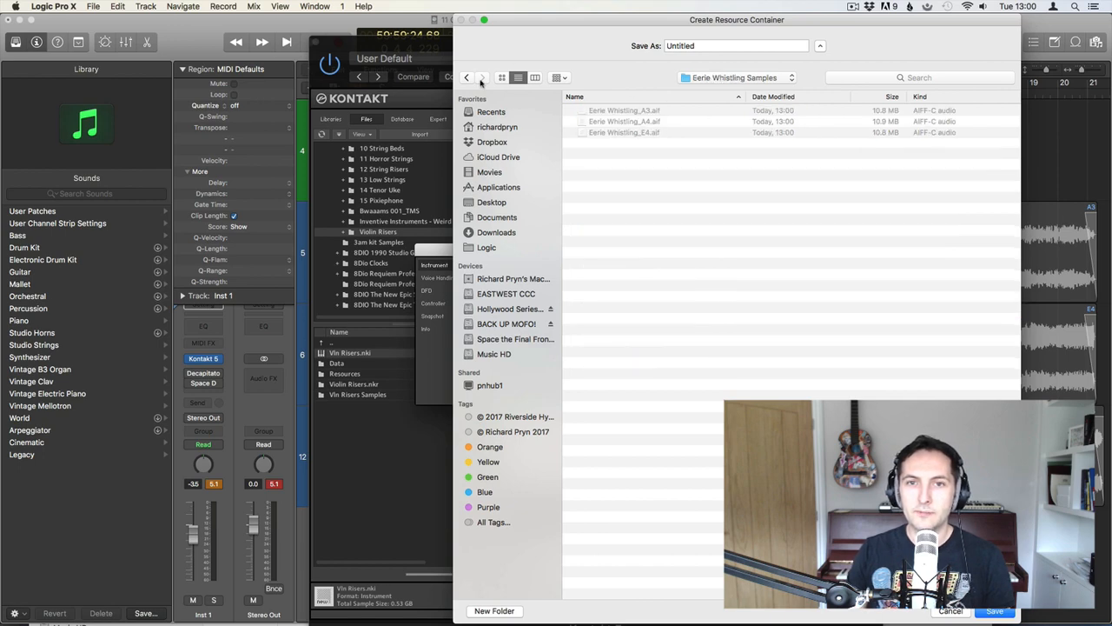
click(467, 78)
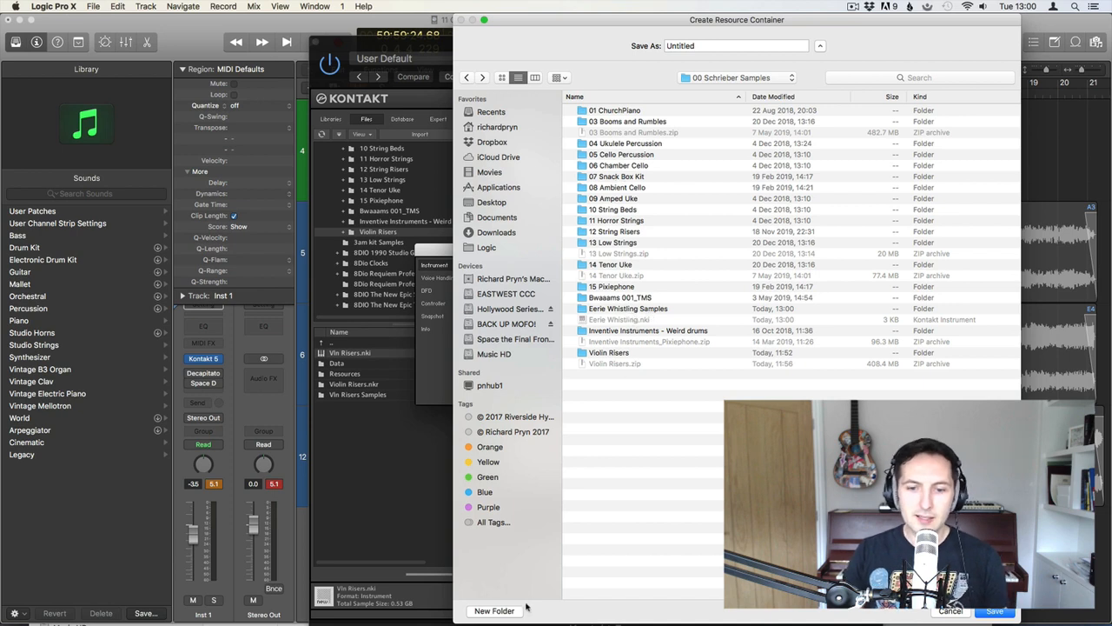
Create a new folder named Eerie Whislting inside 00 Schrieber Samples
click(494, 611)
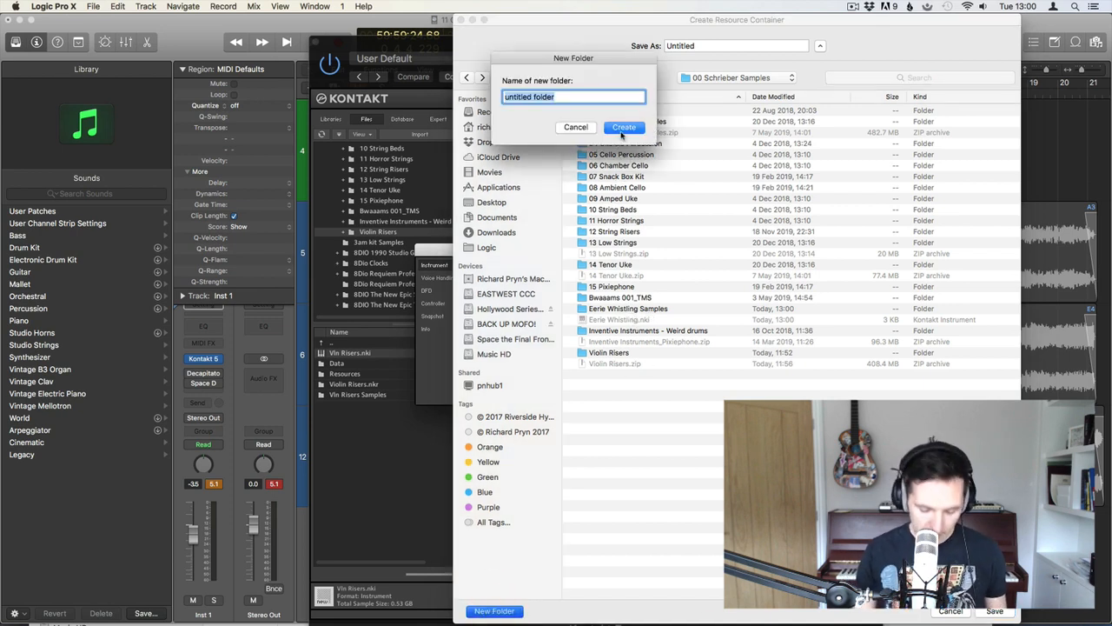
text(Eerie Whistling)
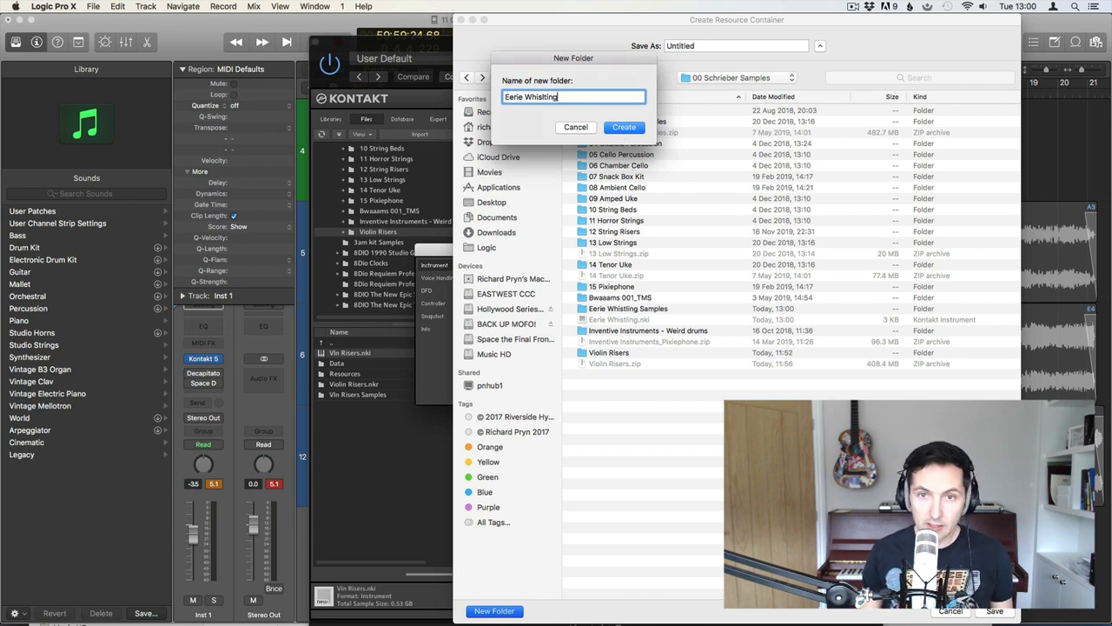
key(Return)
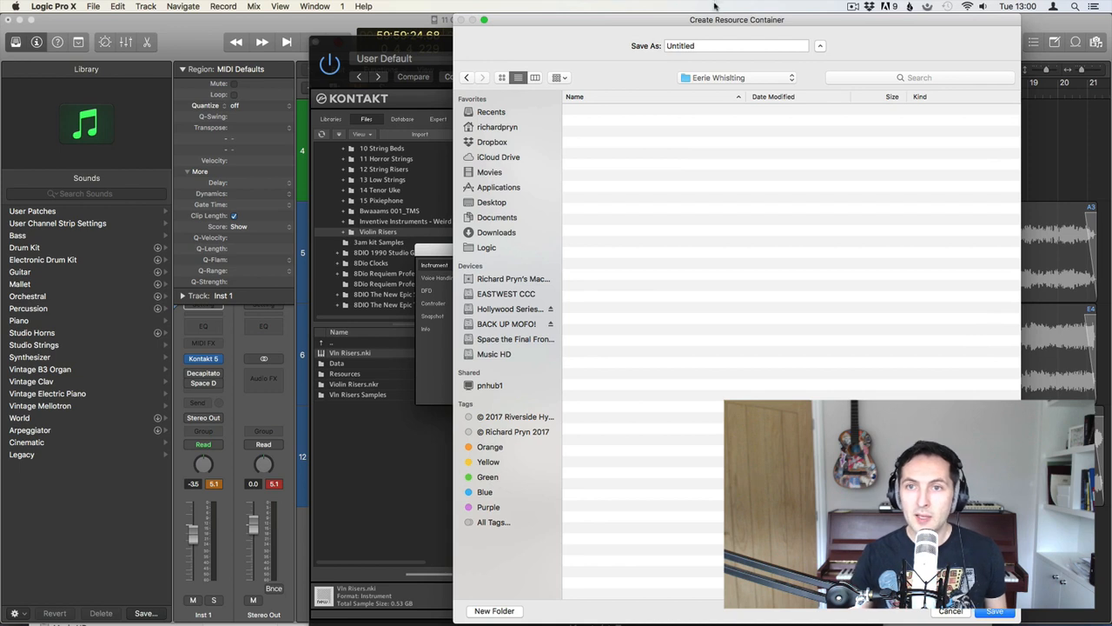
Name the resource container Eerie Whistling and save it in the new folder
double_click(704, 47)
text(Ee)
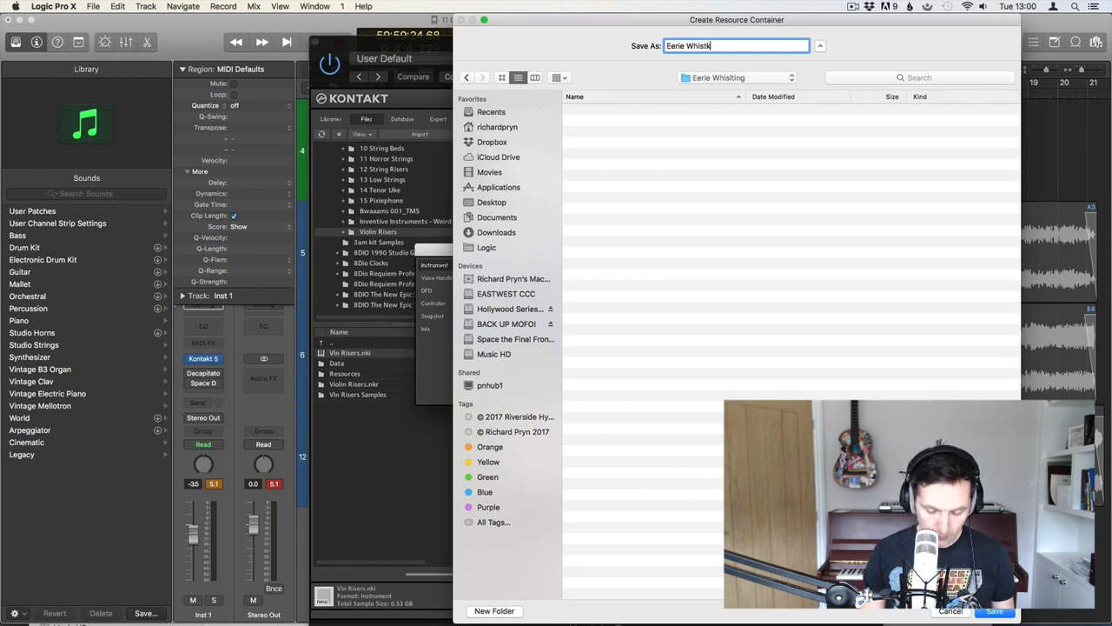
text(rie Whistk)
key(BackSpace)
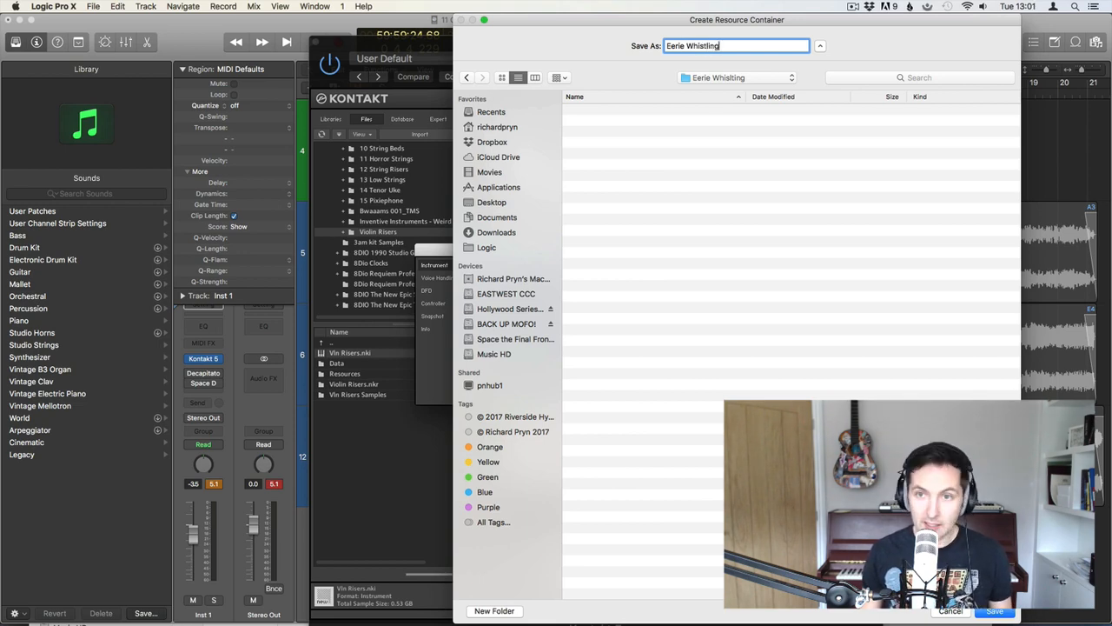
key(Return)
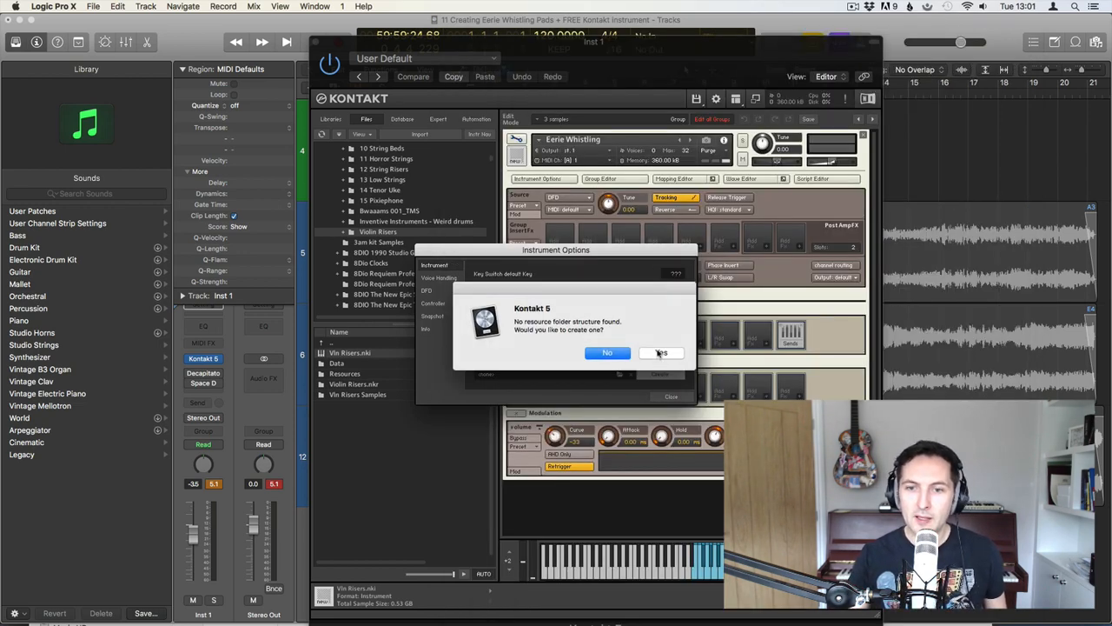
Agree to create the resource folder structure for the Eerie Whistling container
click(661, 353)
click(654, 391)
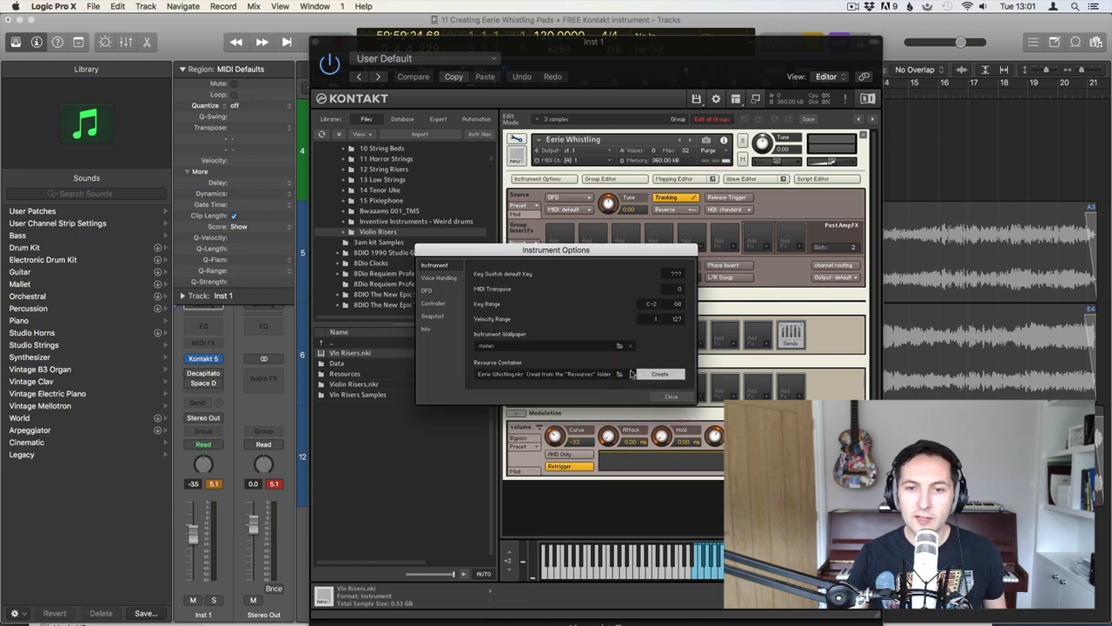
Switch to Finder and show the contents of 00 Schrieber Samples in Sample Libraries on Music HD
key(super+Tab)
click(346, 319)
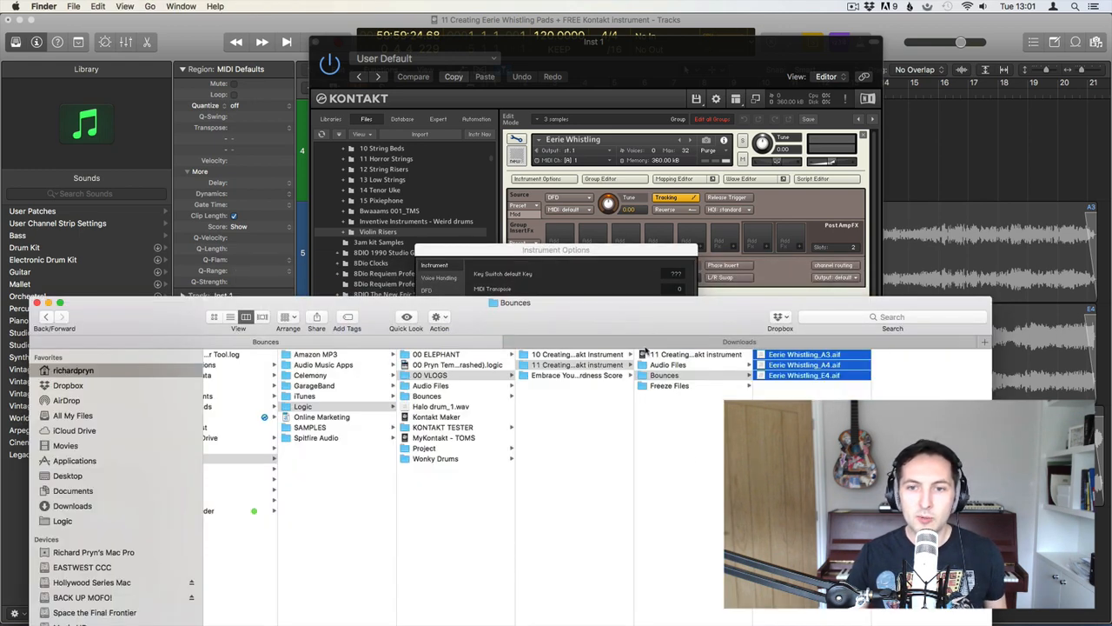
drag(681, 336, 683, 274)
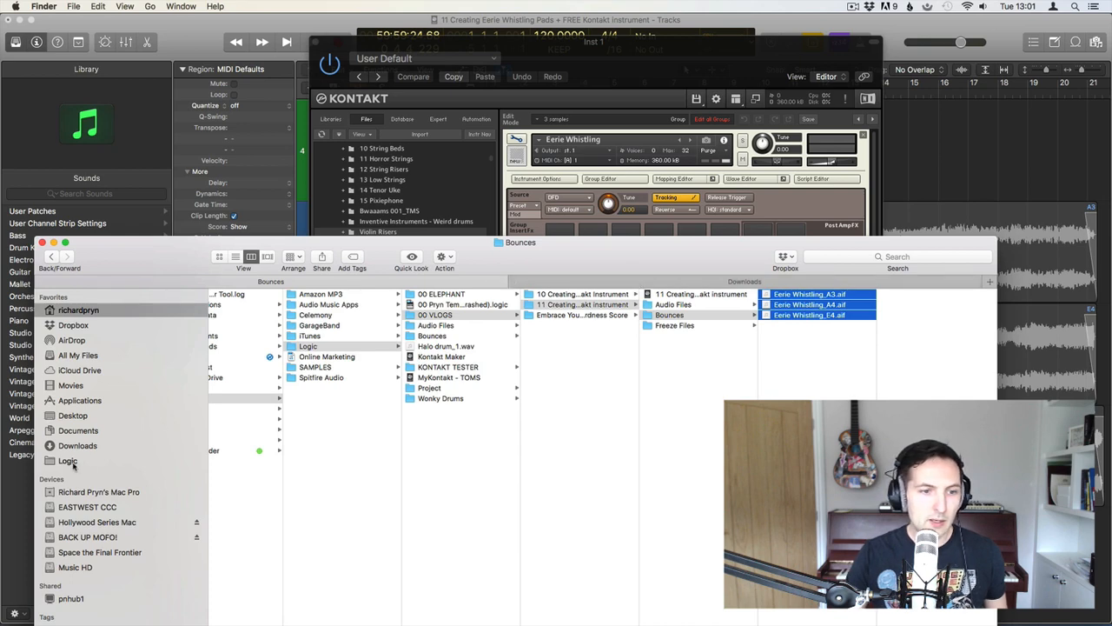
click(74, 567)
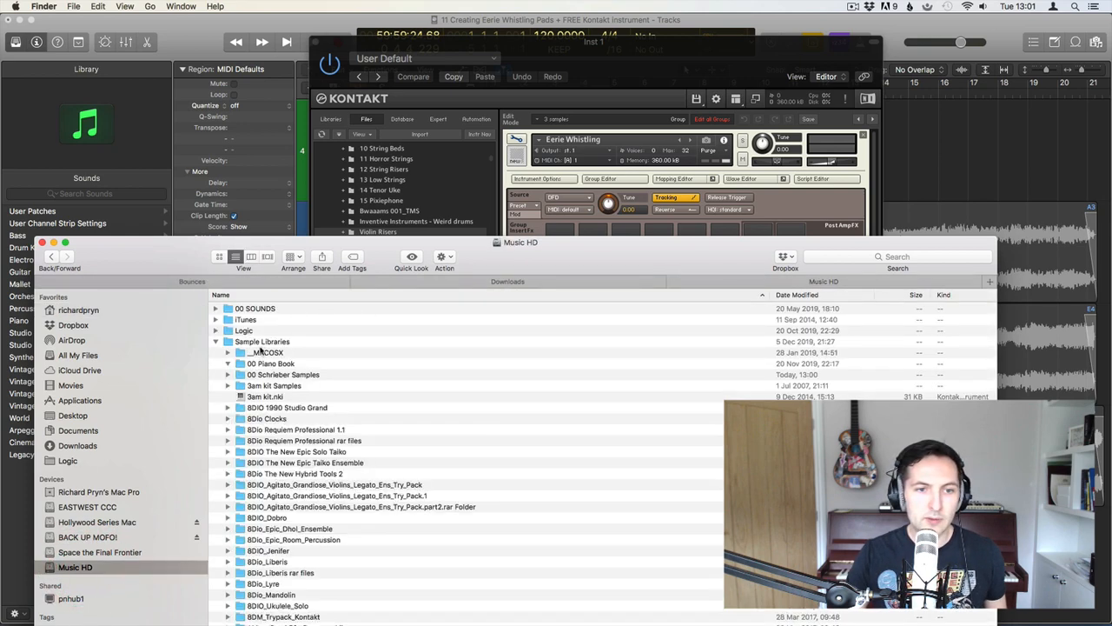
click(228, 364)
click(227, 375)
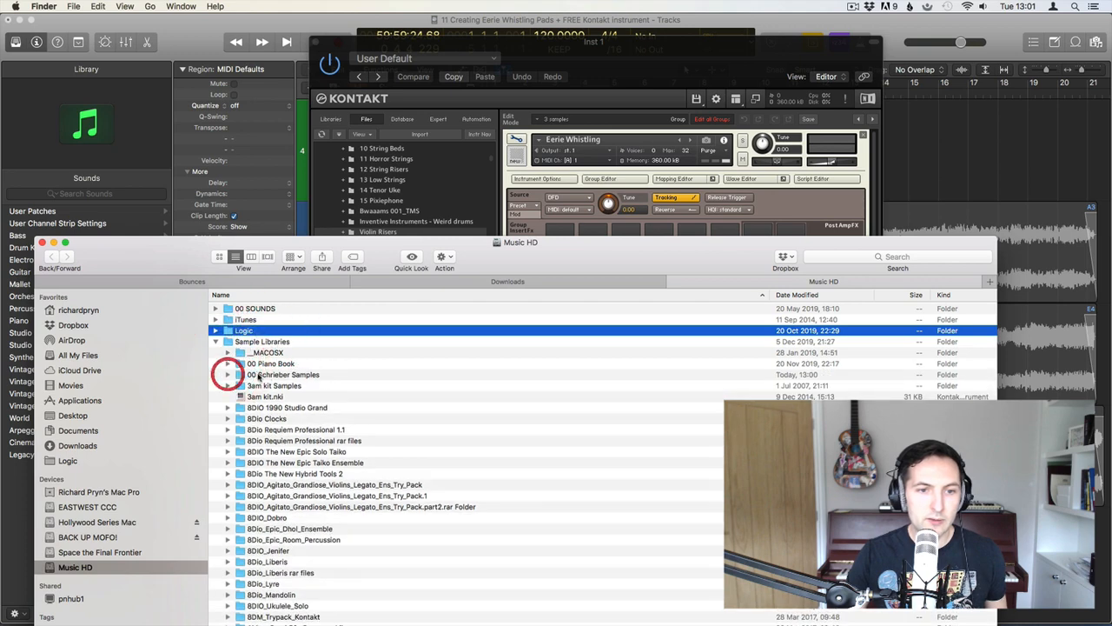
click(264, 375)
click(272, 376)
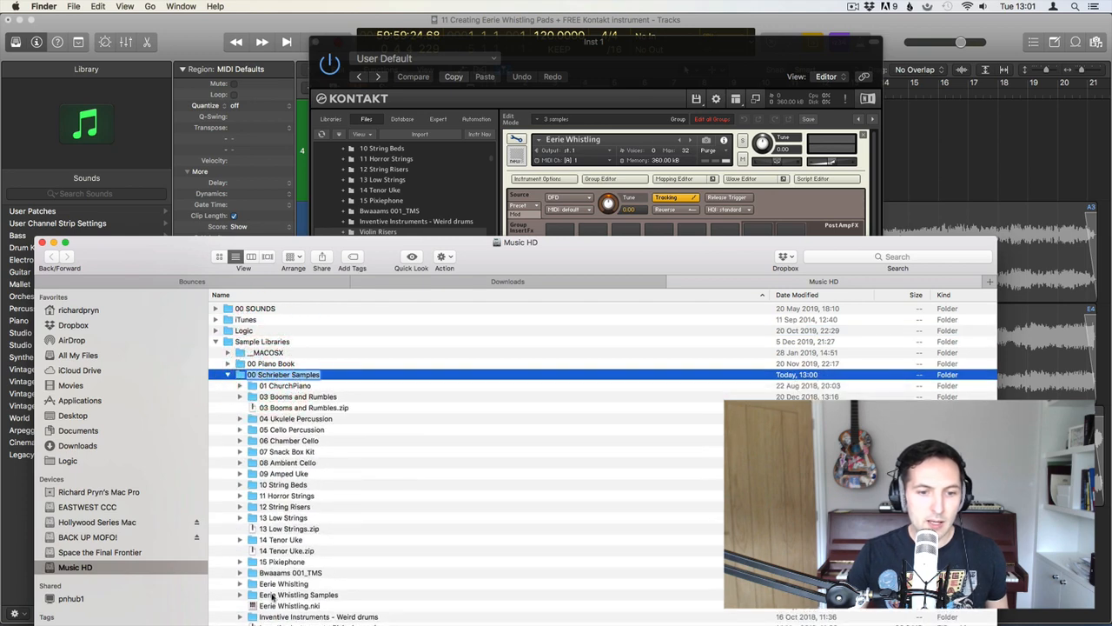
Try to move the Eerie Whistling Samples folder and Eerie Whistling.nki into the Eerie Whislting folder, and undo the move
scroll(284, 594, down, 2)
scroll(290, 563, down, 2)
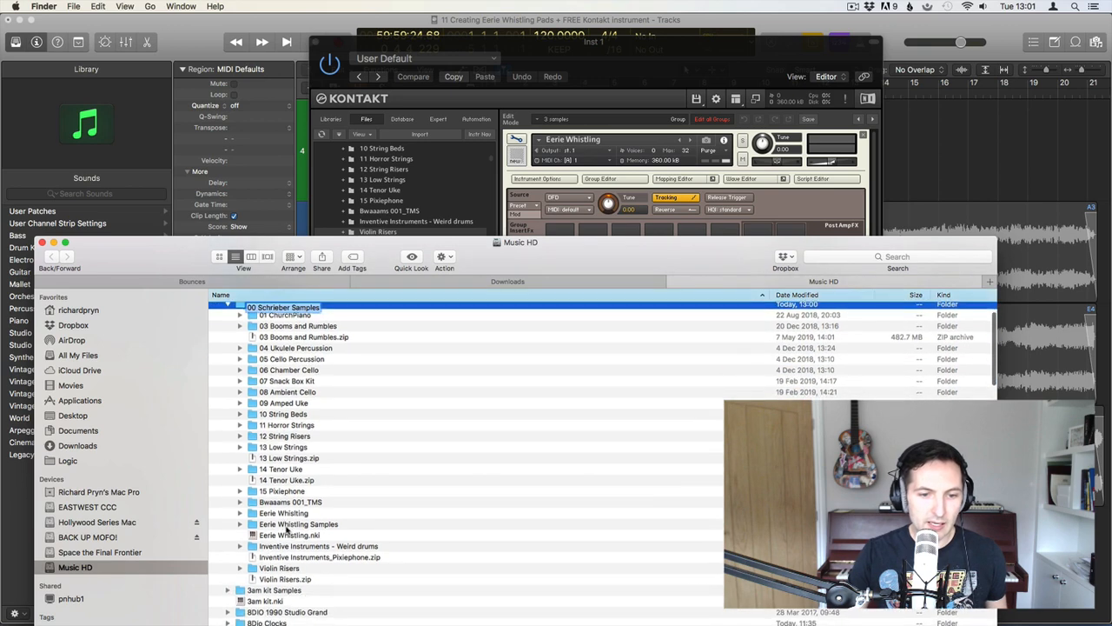
click(286, 526)
shift+click(286, 537)
drag(284, 527, 281, 517)
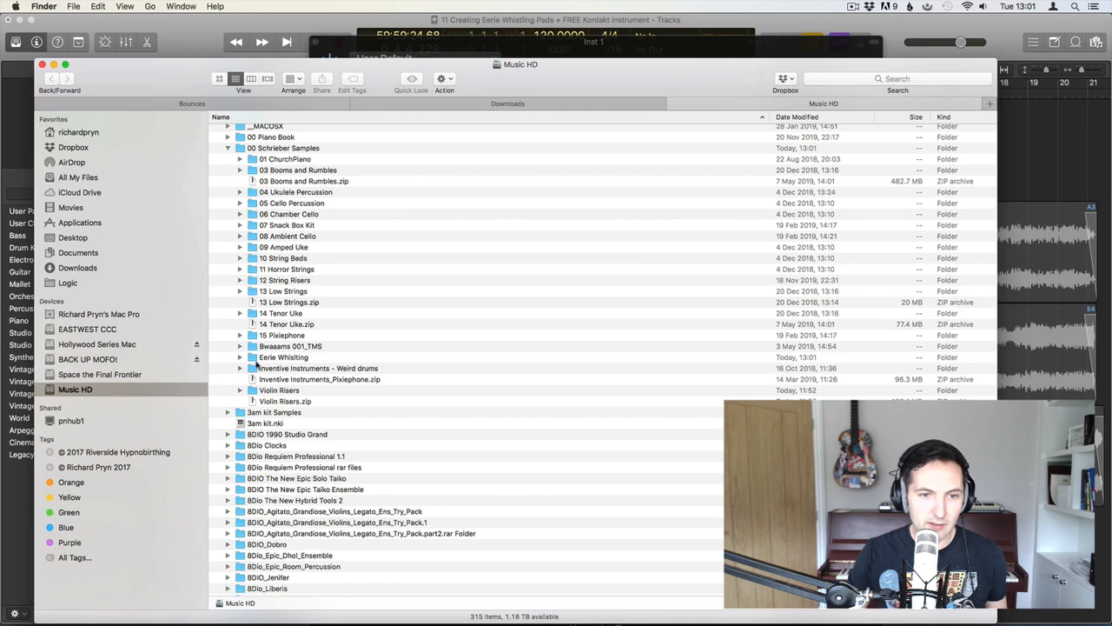
click(239, 358)
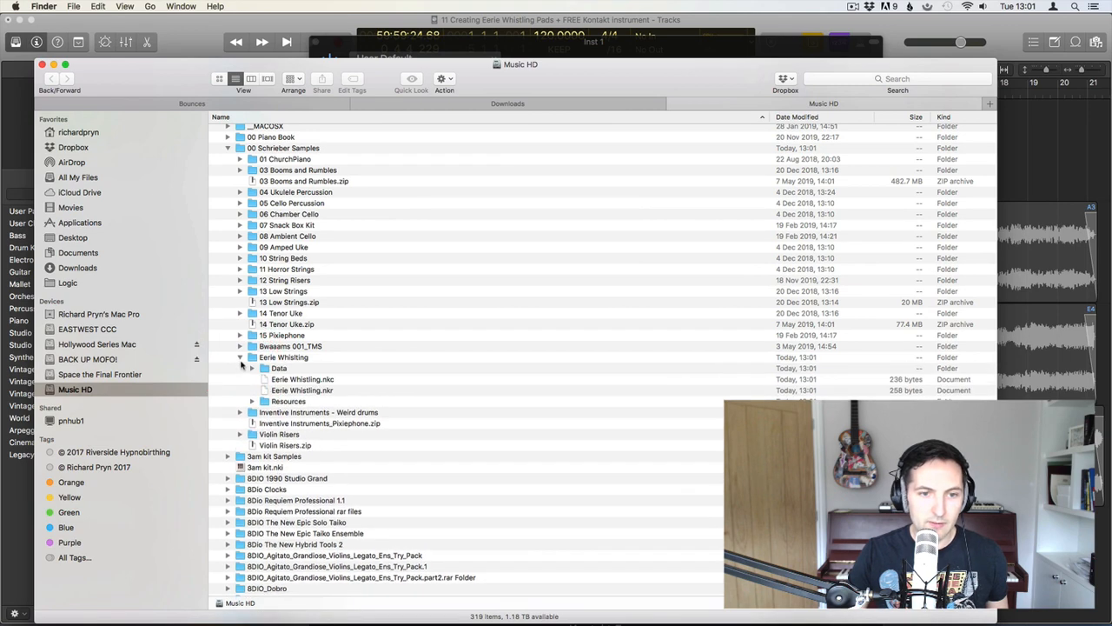
click(241, 358)
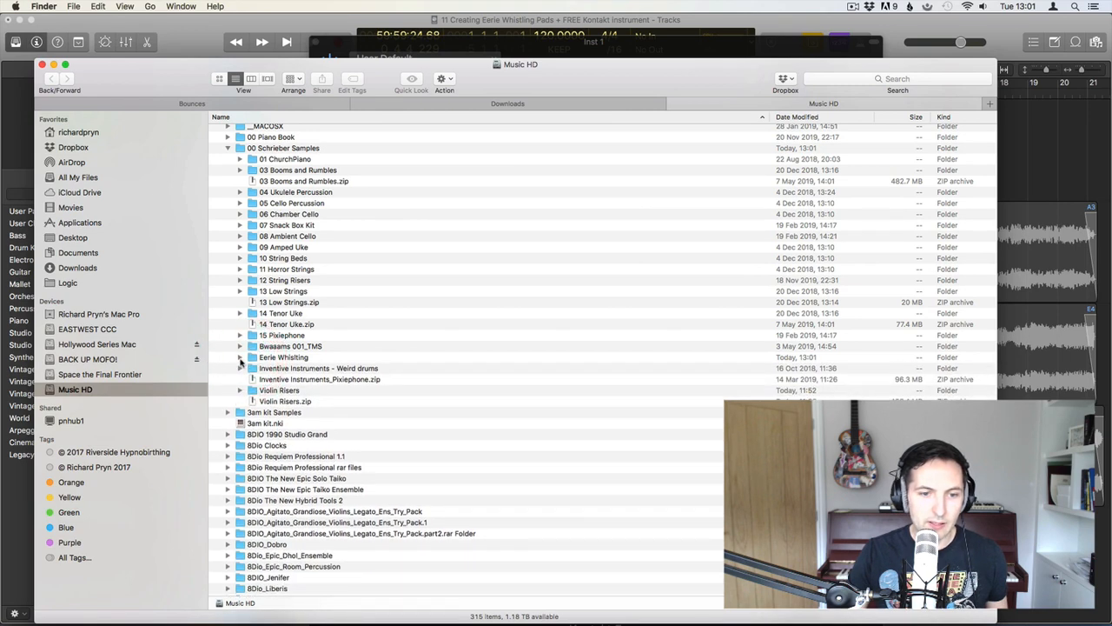
key(super+z)
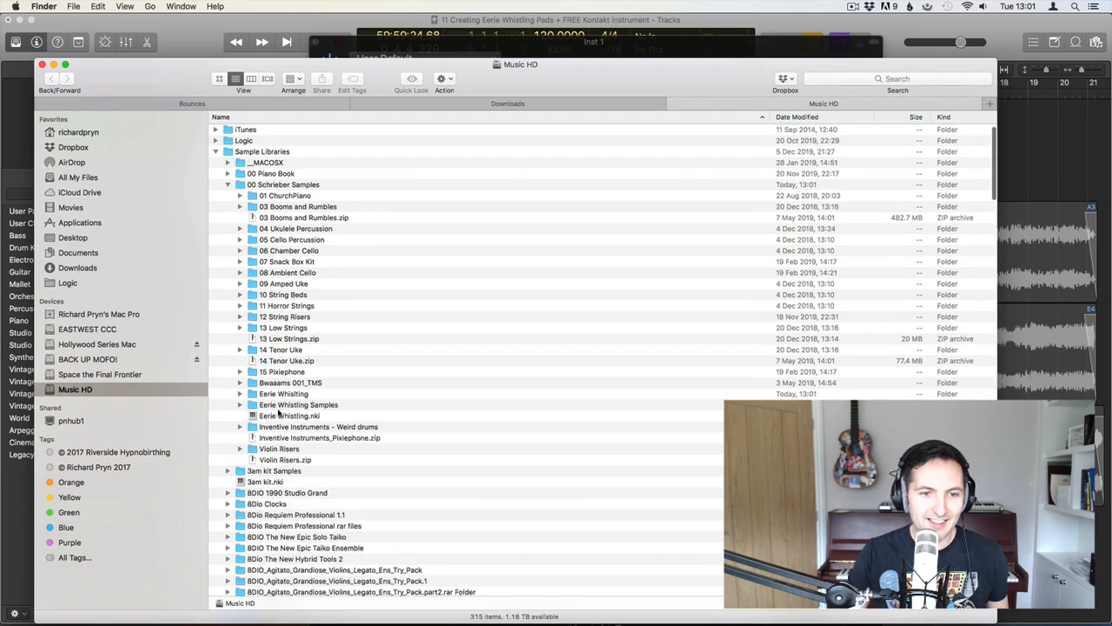
Move the Eerie Whistling Samples folder and Eerie Whistling.nki into the Eerie Whislting folder
click(279, 406)
shift+click(277, 414)
drag(277, 406, 275, 395)
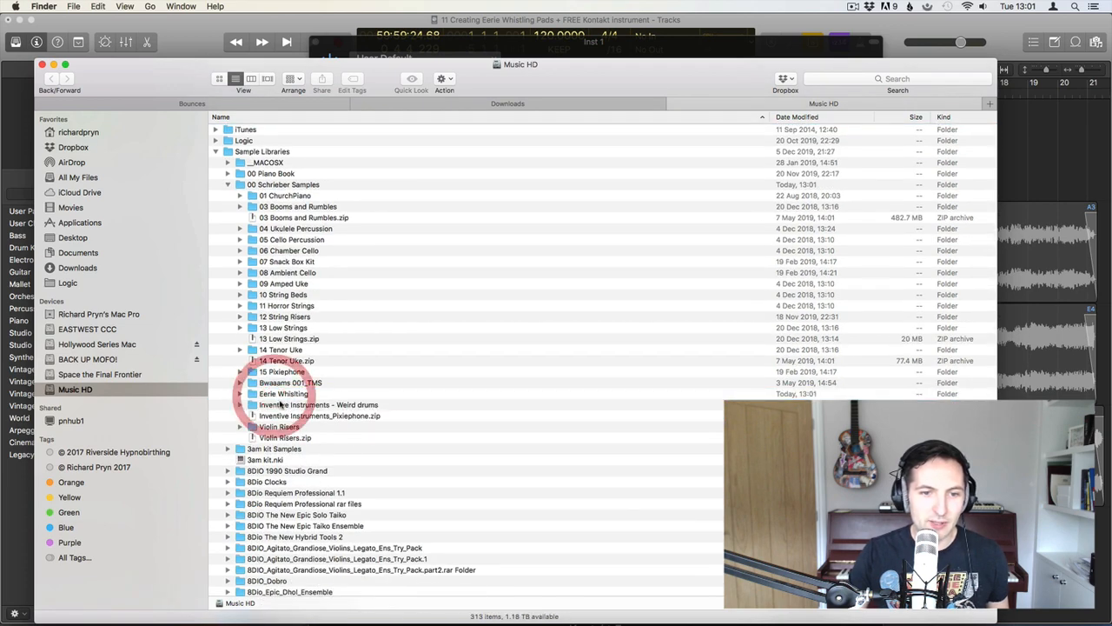
Correct the misspelled folder name to Eerie Whistling and check the folder's contents
click(287, 394)
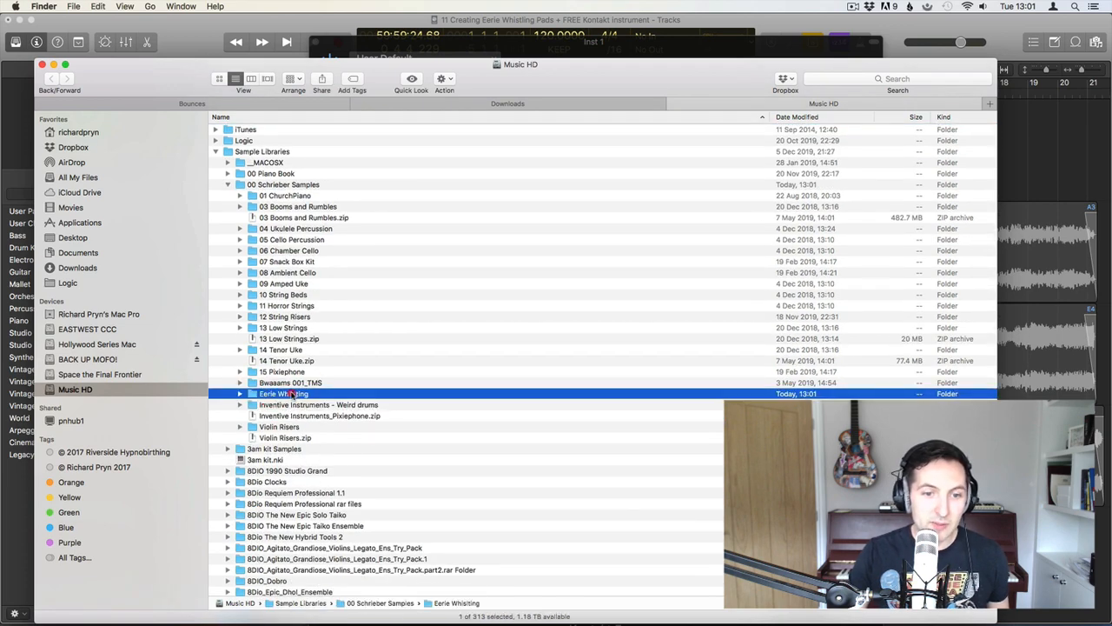
click(294, 394)
key(BackSpace)
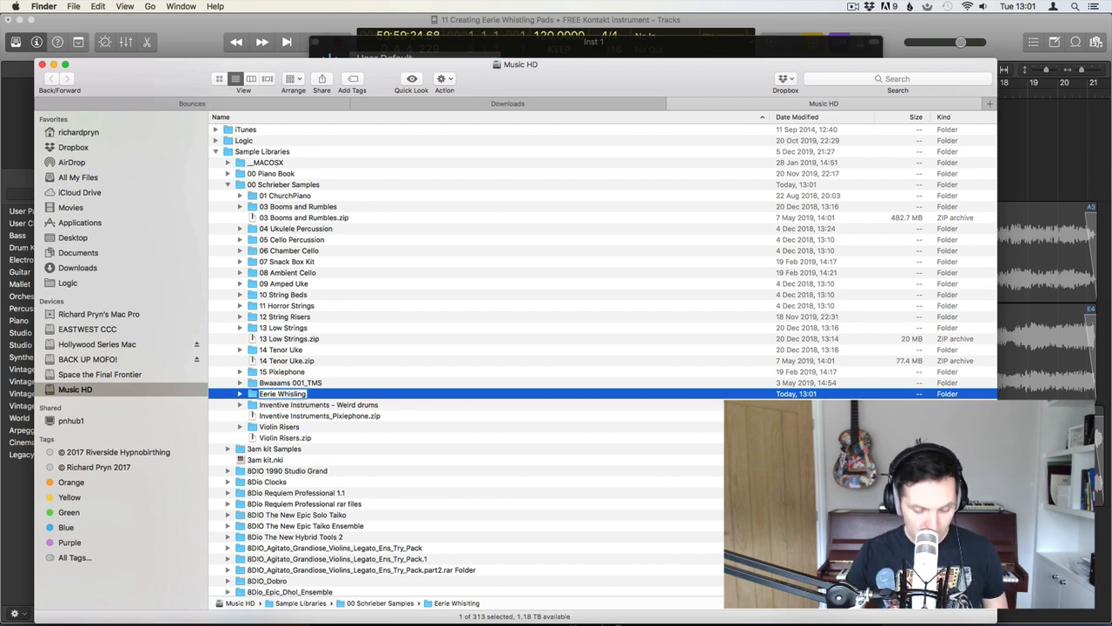
text(t)
click(241, 395)
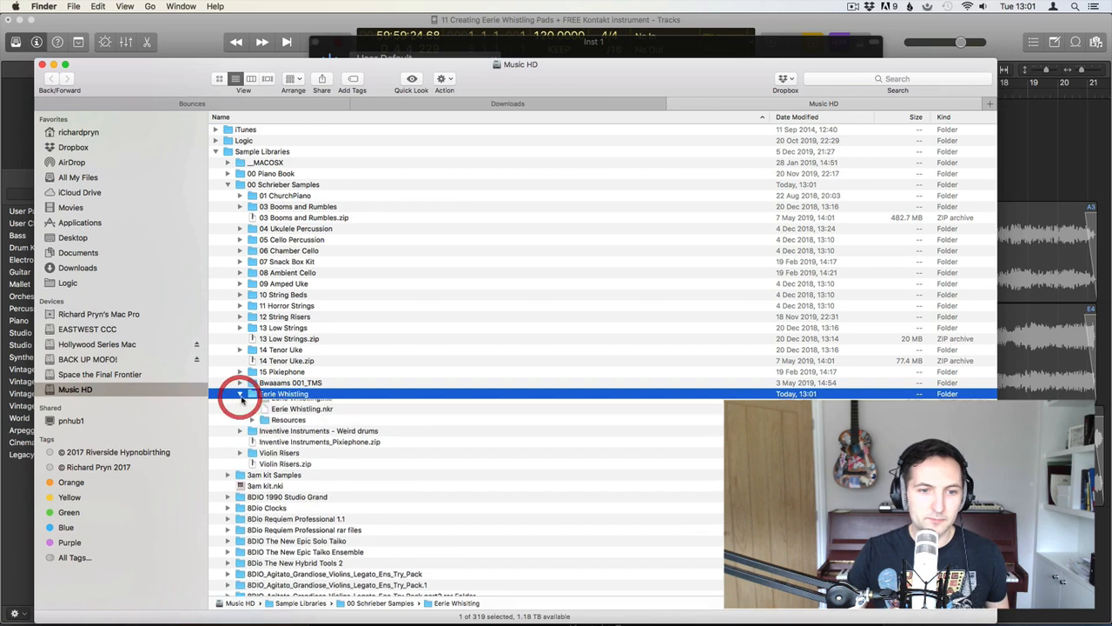
click(241, 394)
Return to Logic Pro, then close and reopen Kontakt's Instrument Options
click(178, 39)
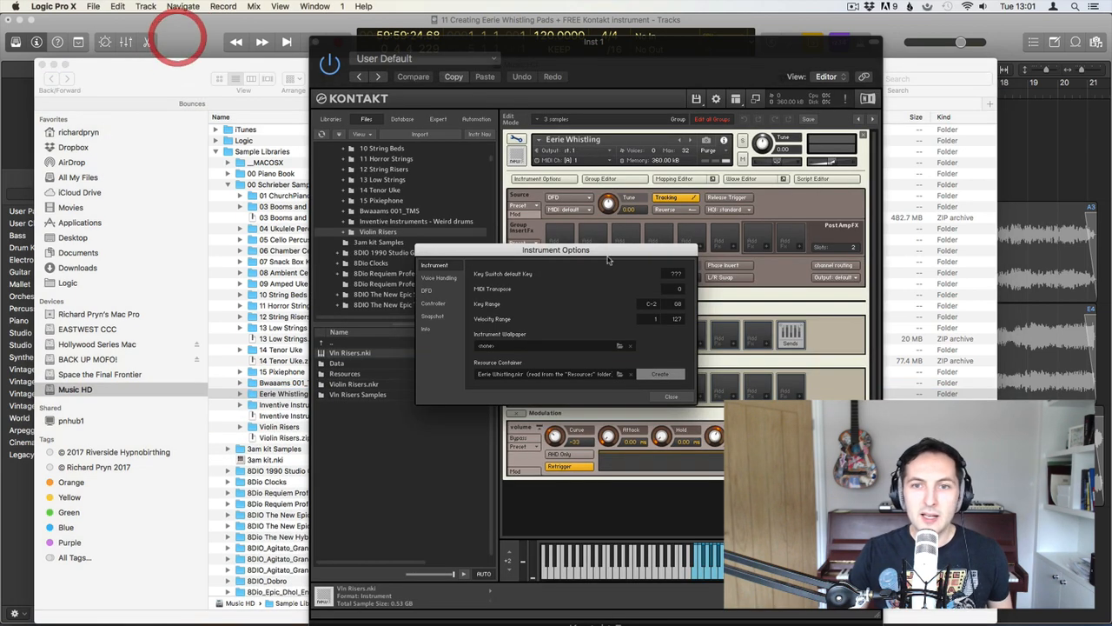
click(208, 50)
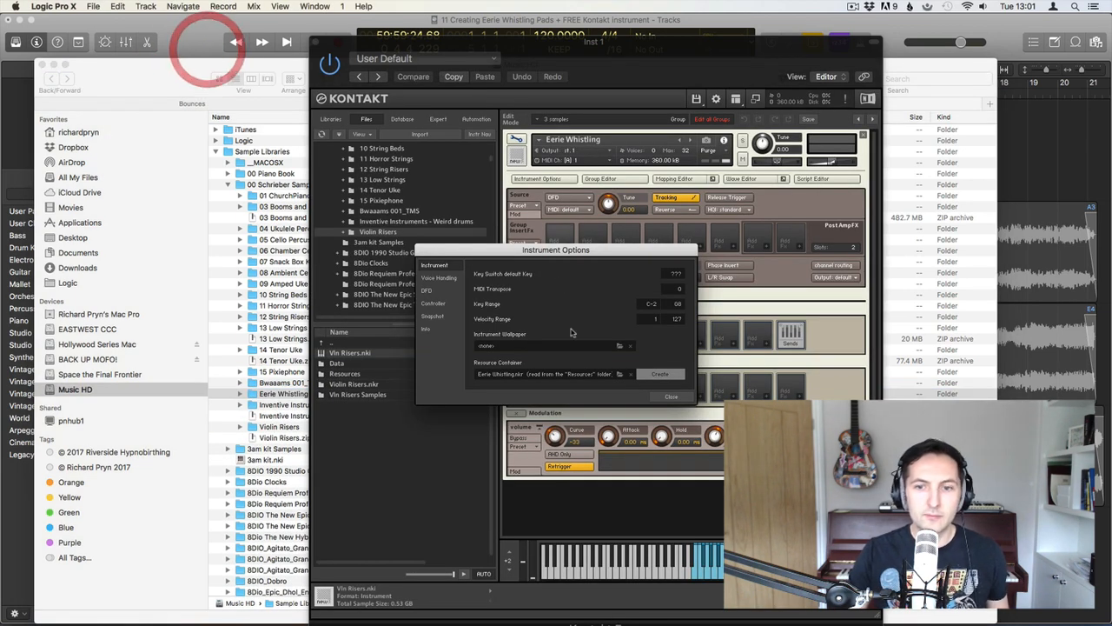
click(672, 398)
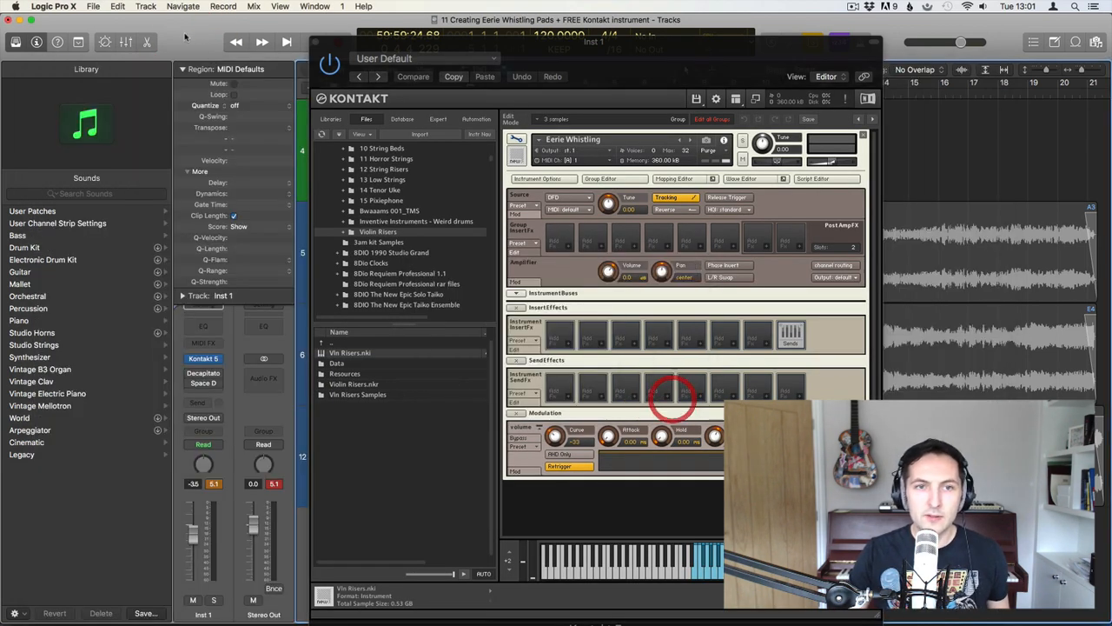
click(532, 178)
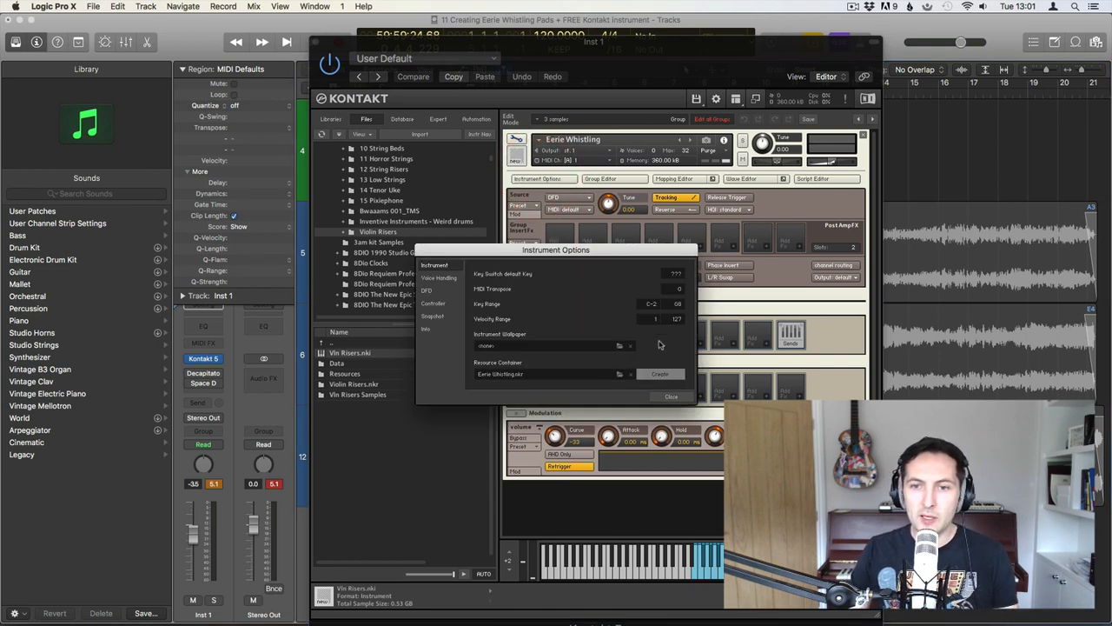
click(619, 348)
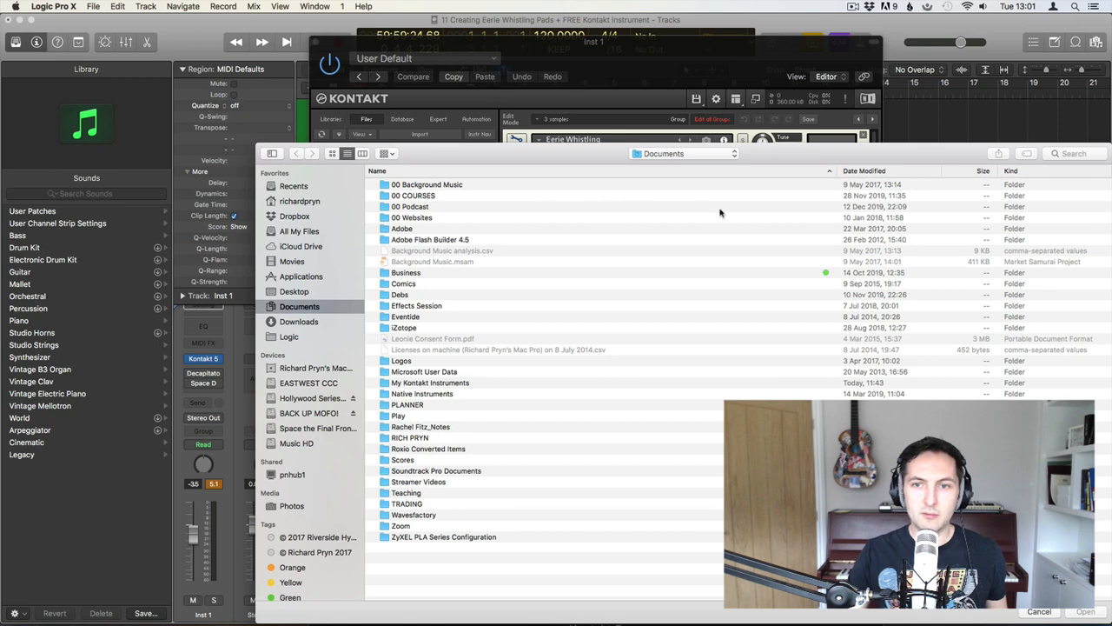
drag(572, 162, 368, 68)
click(839, 519)
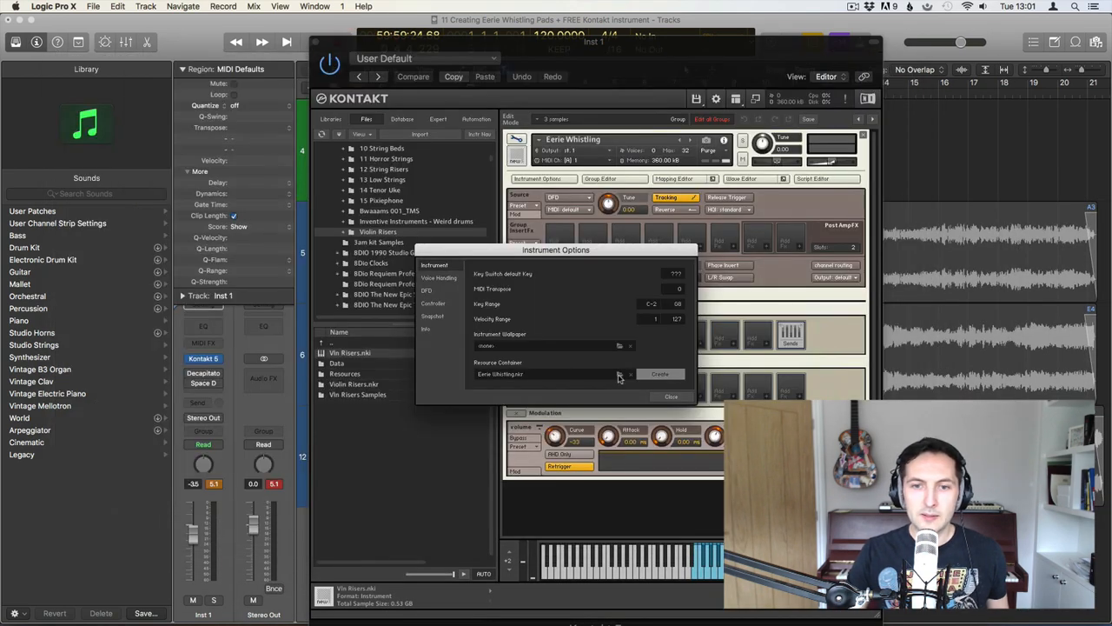
Switch to Finder, put Eerie Whistling.png in the pictures folder of Eerie Whistling's Resources, and preview the image
key(super+Tab)
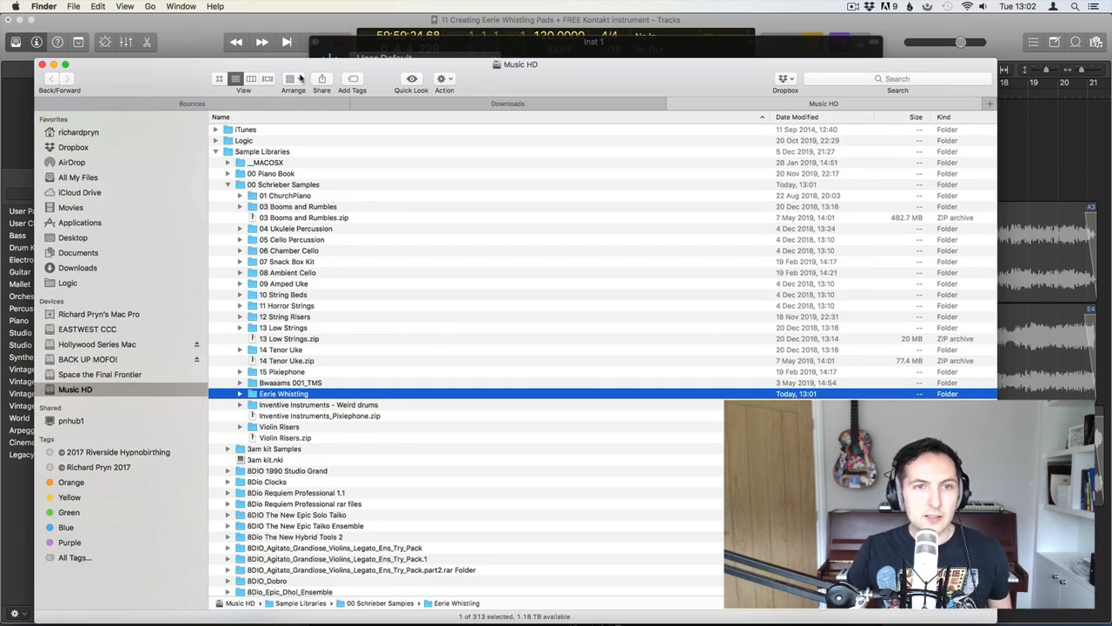
click(356, 105)
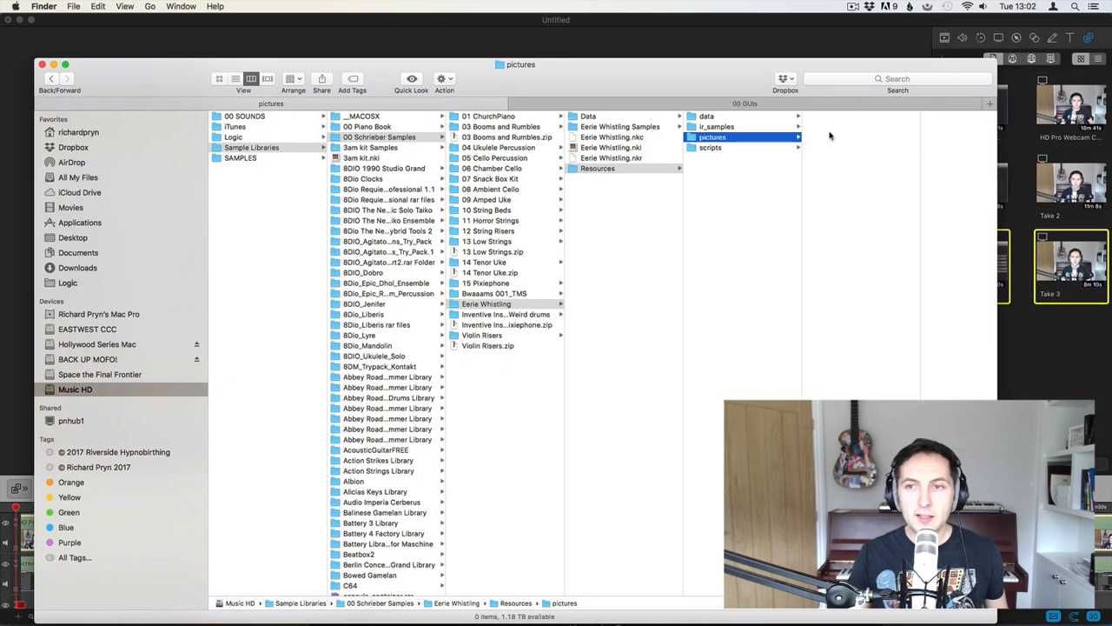
click(830, 139)
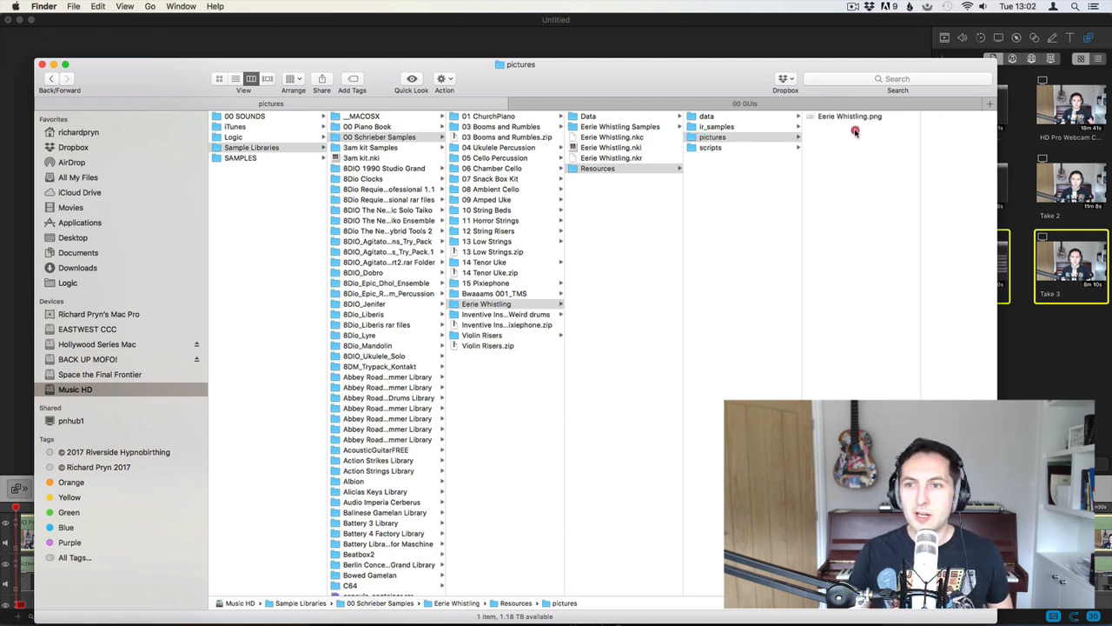
click(845, 118)
key(space)
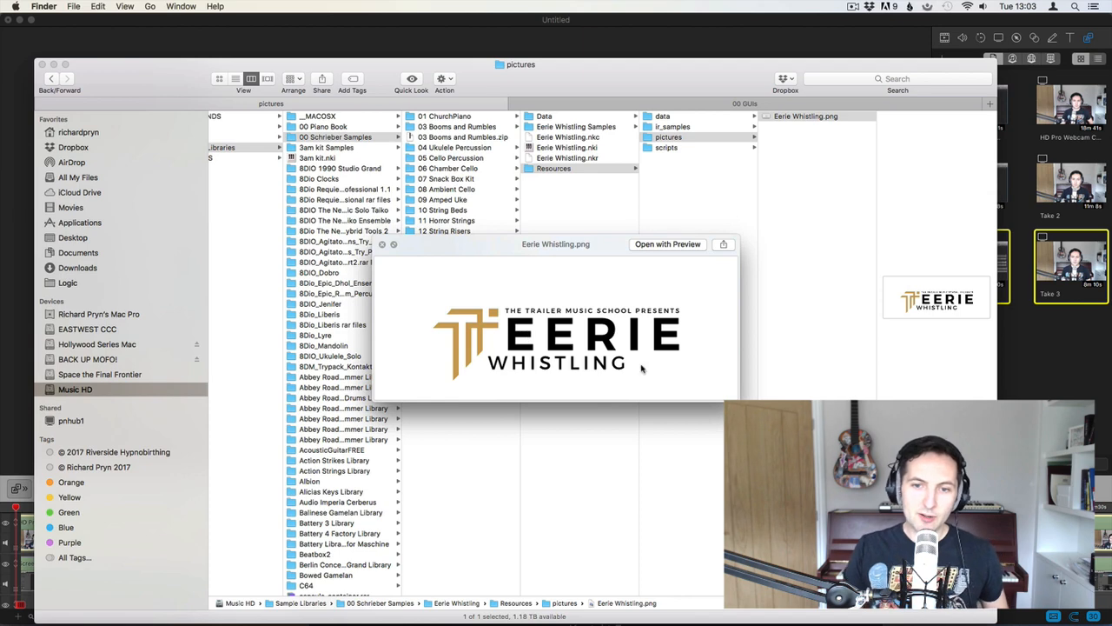
key(space)
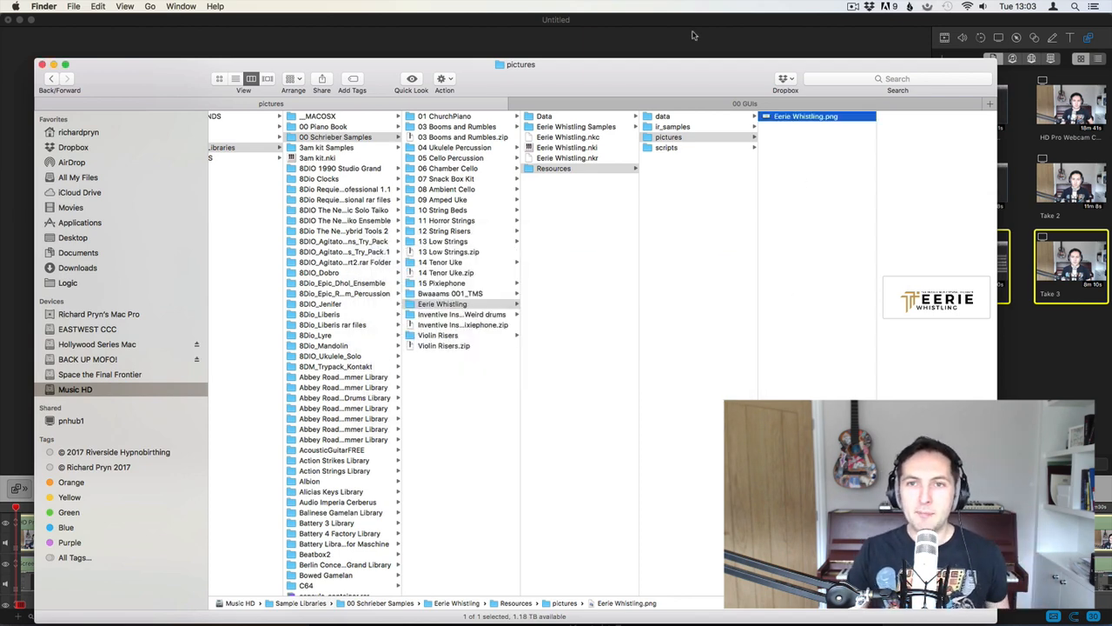
Switch from Finder back to Logic Pro, where Kontakt's Instrument Options are open
click(677, 40)
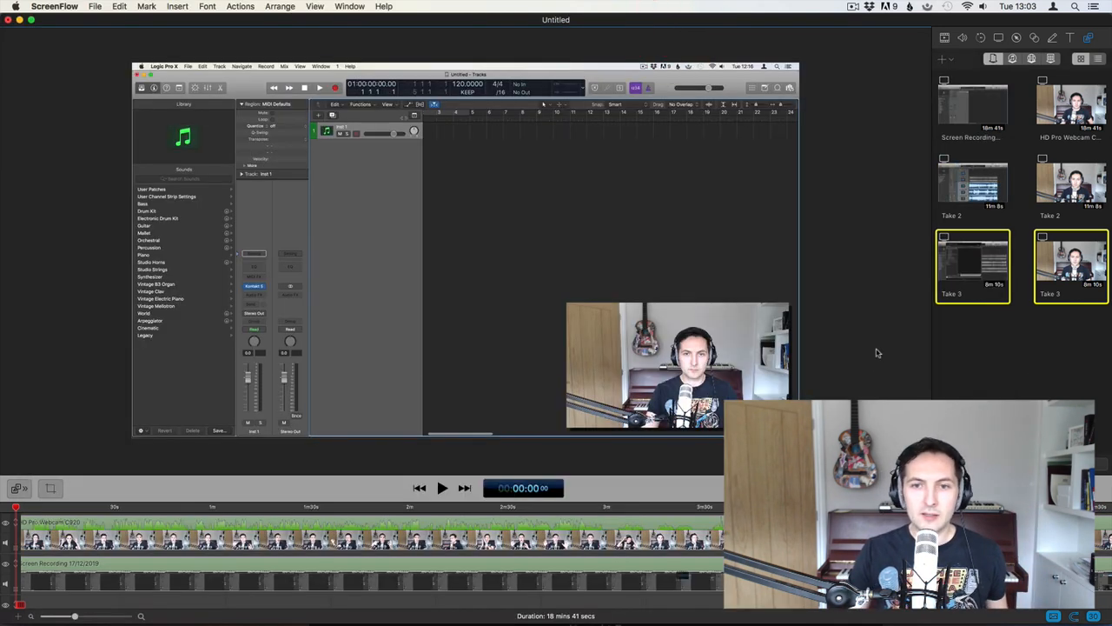
key(super+Tab)
key(super+Tab)
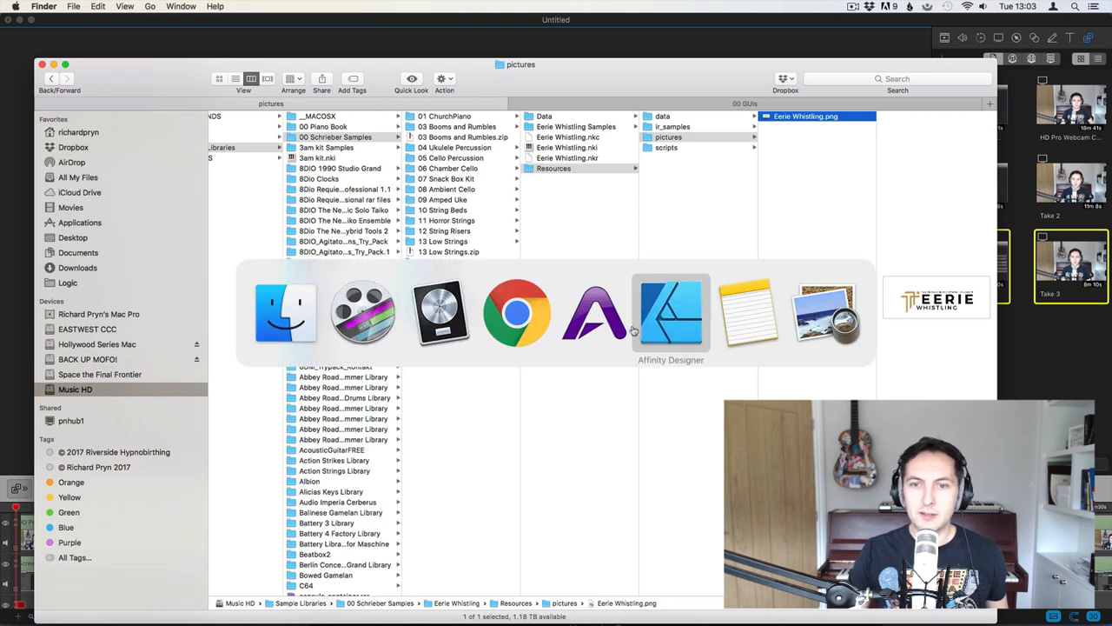
click(430, 323)
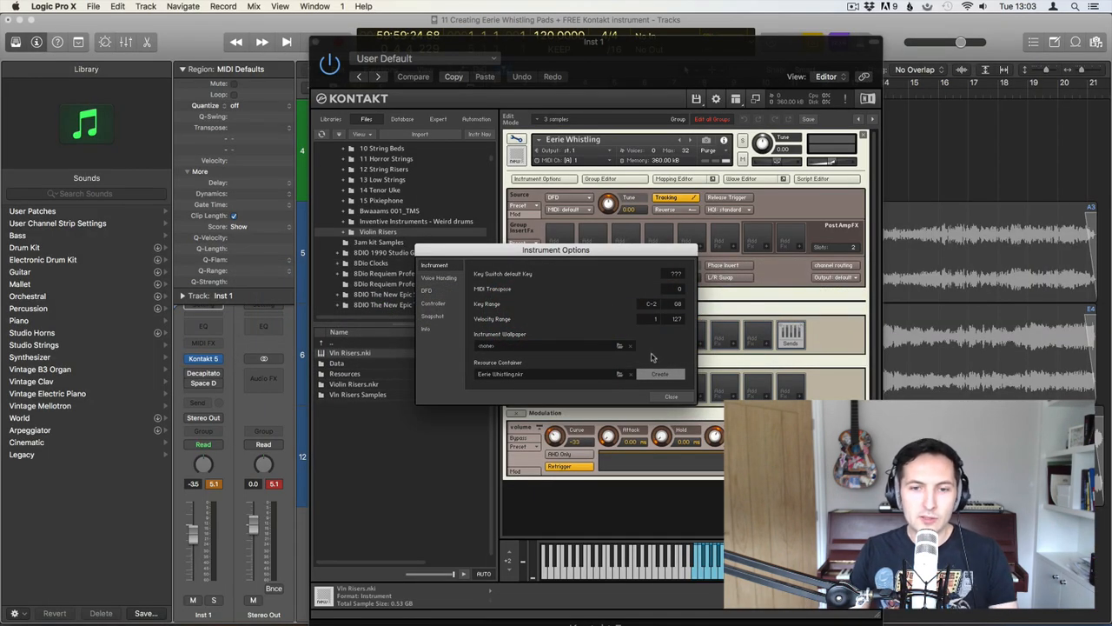
Set Eerie Whistling.png from Eerie Whistling's Resources/pictures folder on Music HD as the instrument wallpaper and close Instrument Options
click(618, 346)
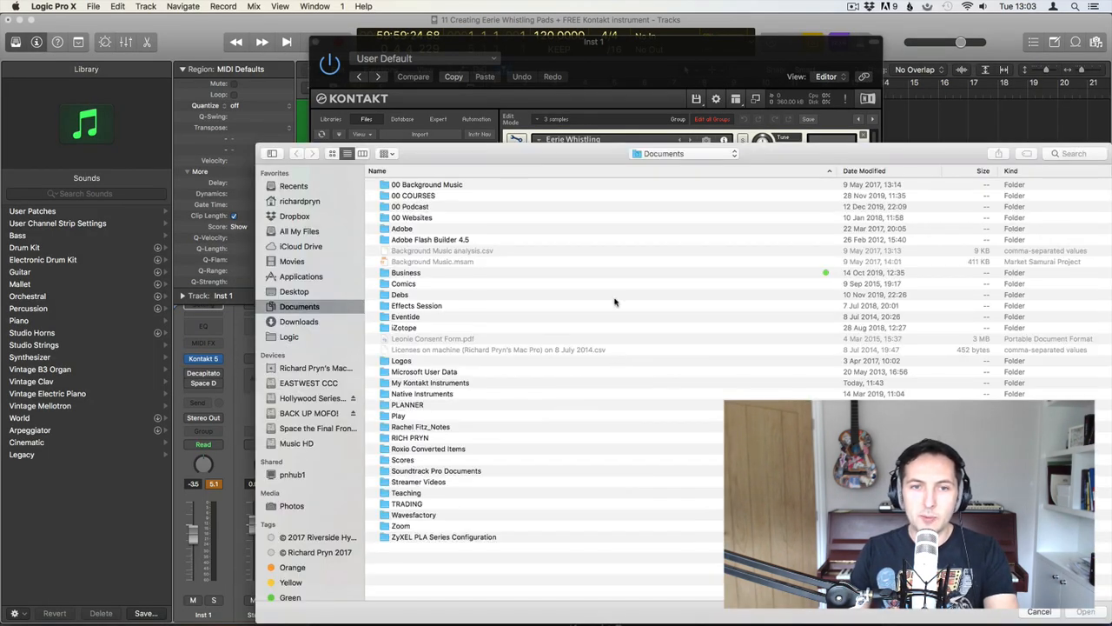
click(292, 336)
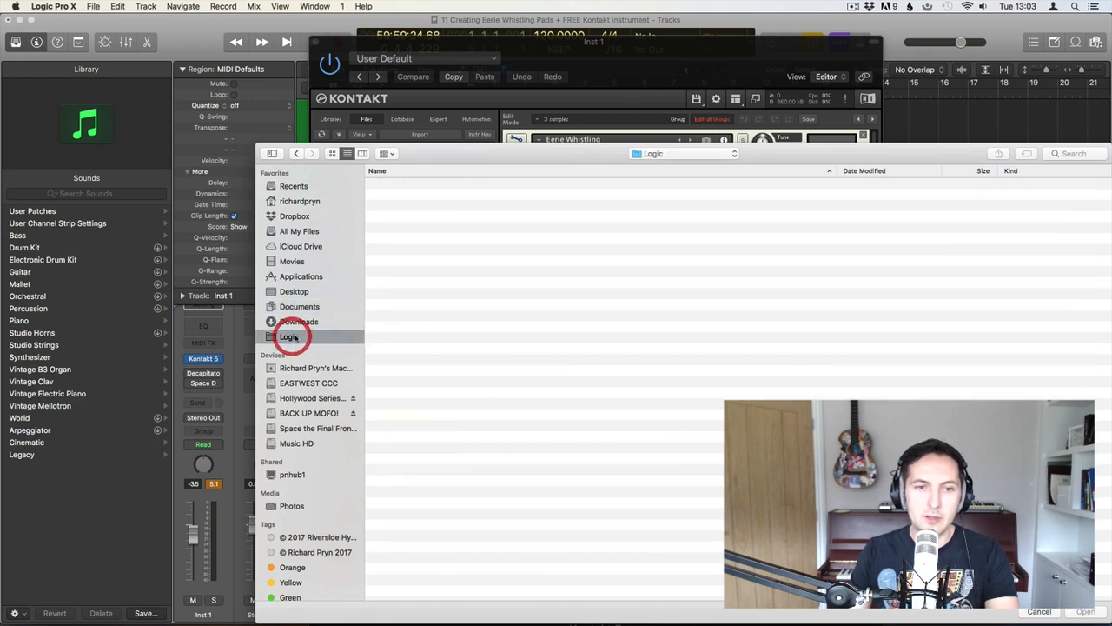
click(302, 443)
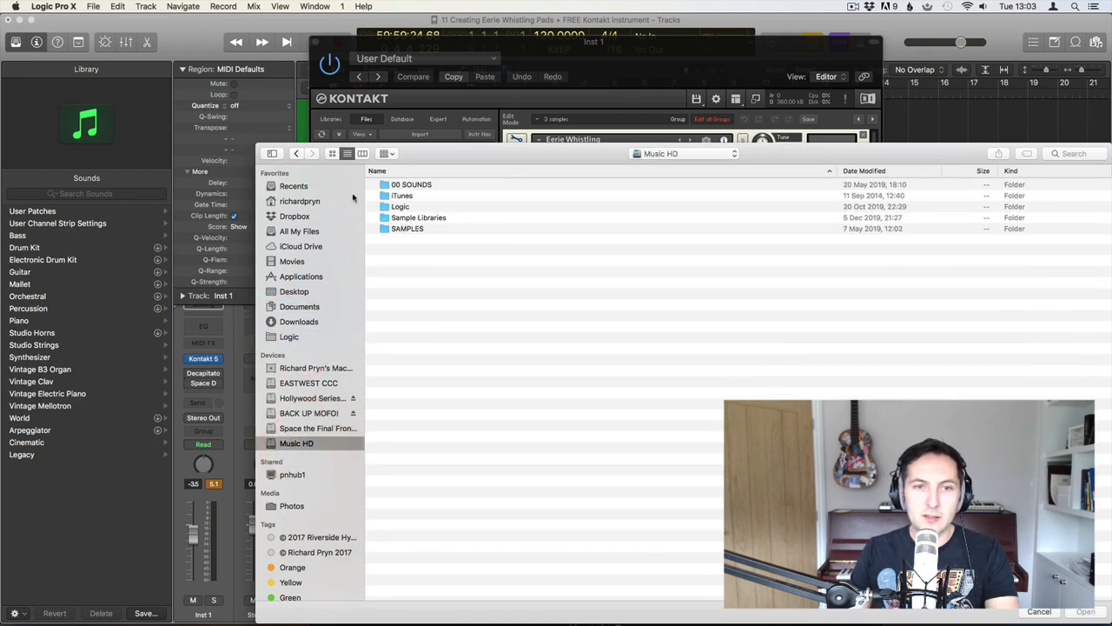
drag(558, 152, 477, 99)
double_click(348, 165)
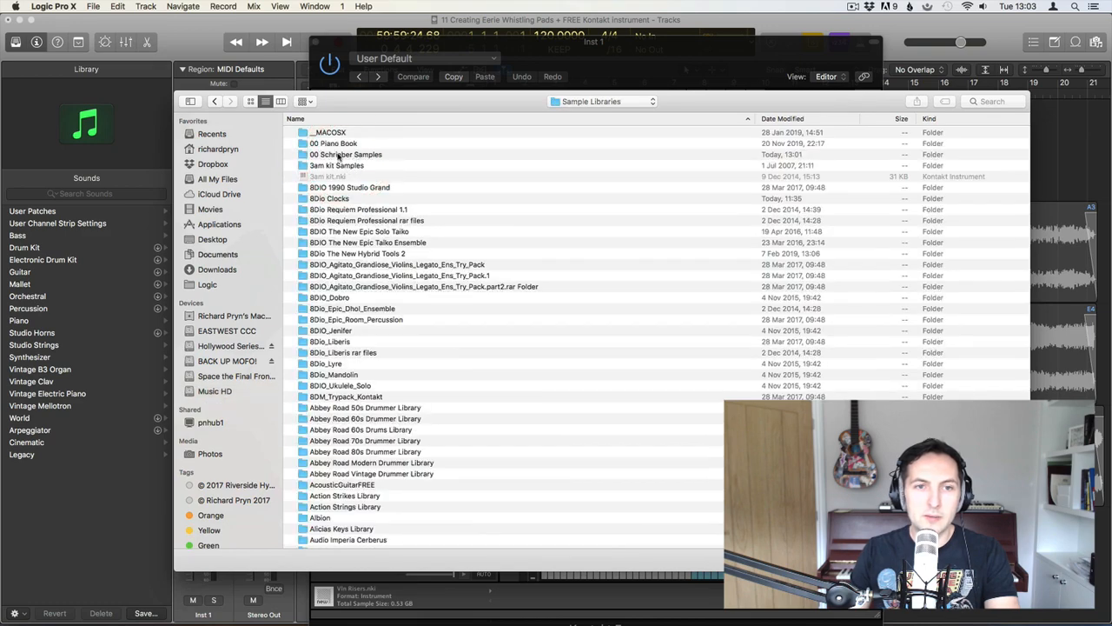
double_click(348, 154)
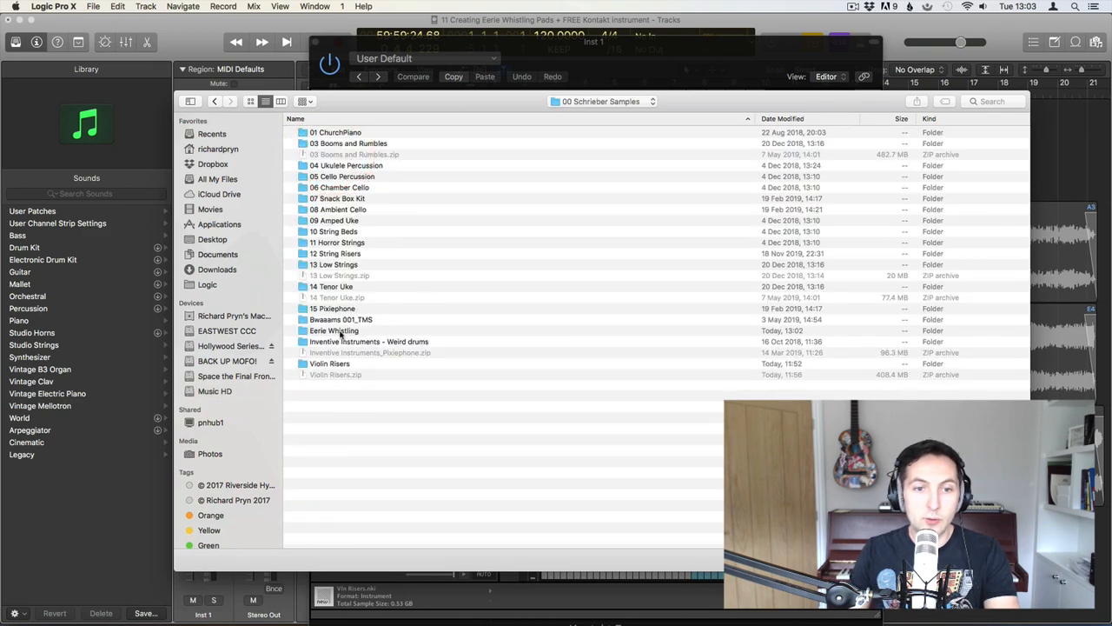
double_click(340, 332)
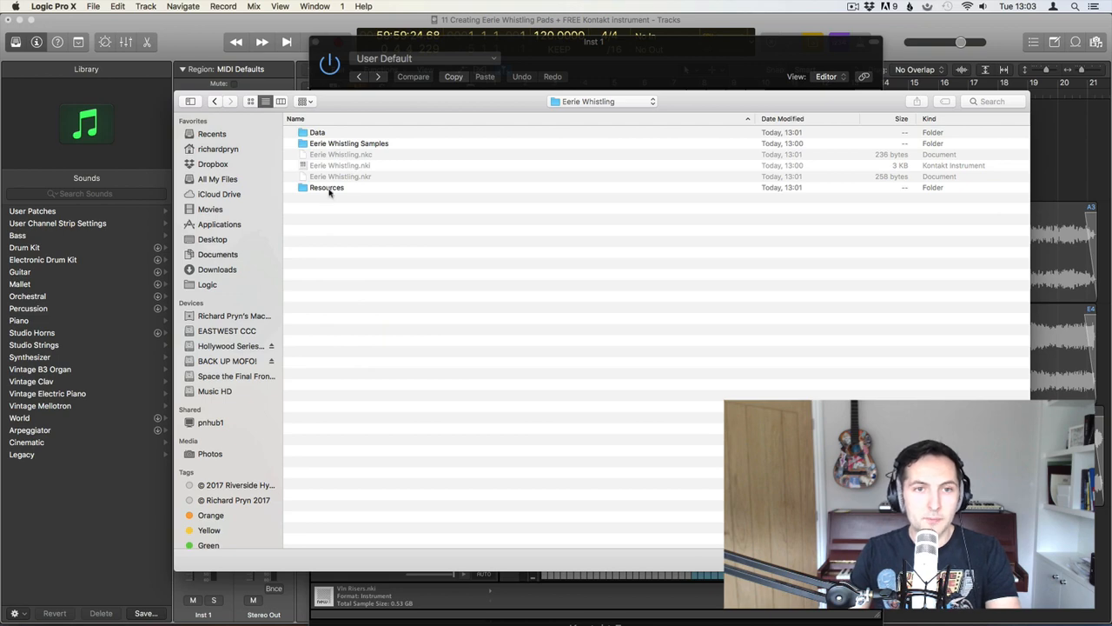
double_click(329, 189)
double_click(324, 155)
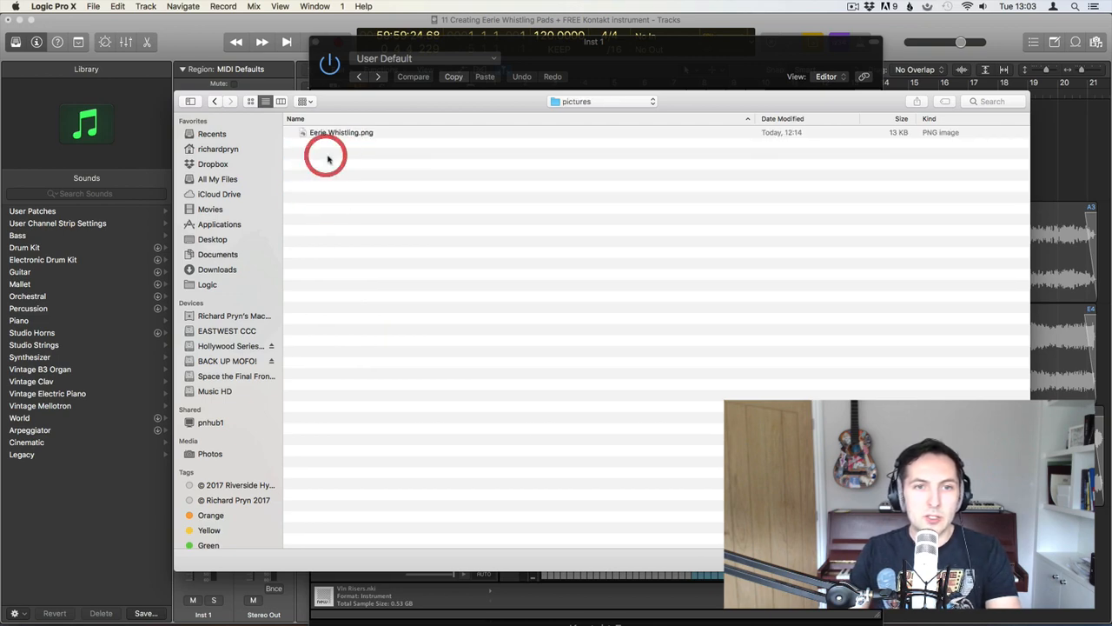
click(346, 132)
key(Return)
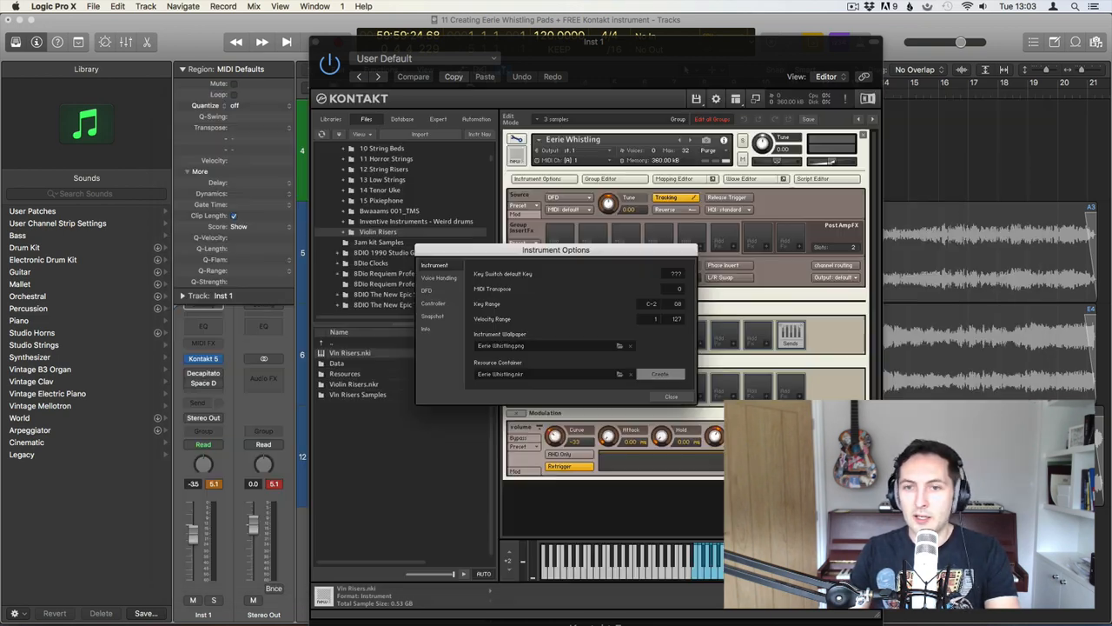
click(672, 396)
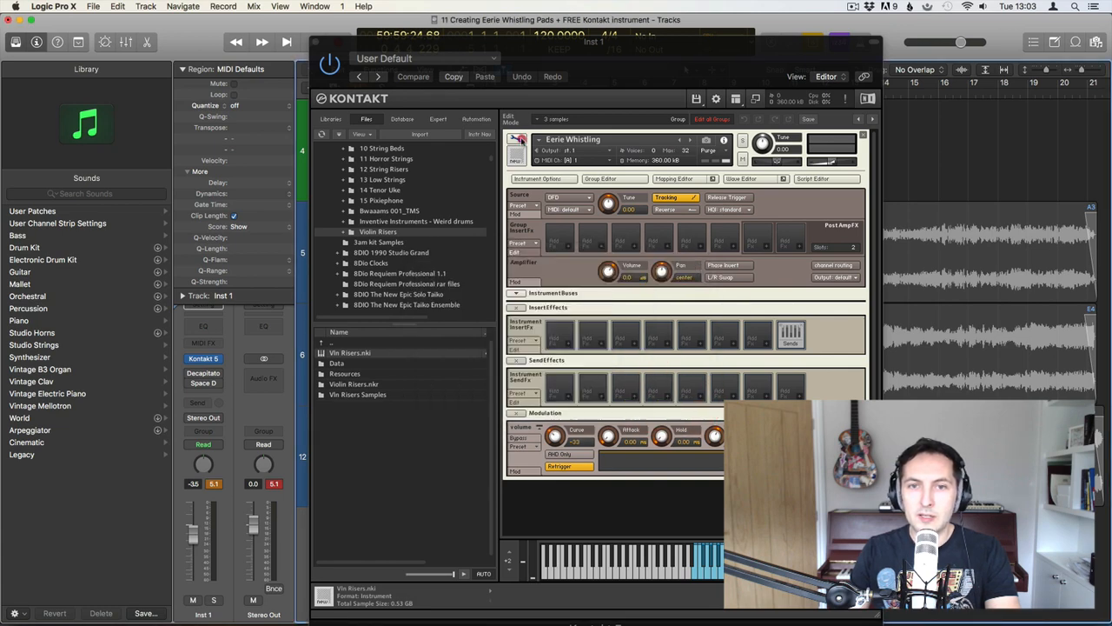
Check the instrument's front view, then return to edit mode and open the code area of the first script slot
click(518, 140)
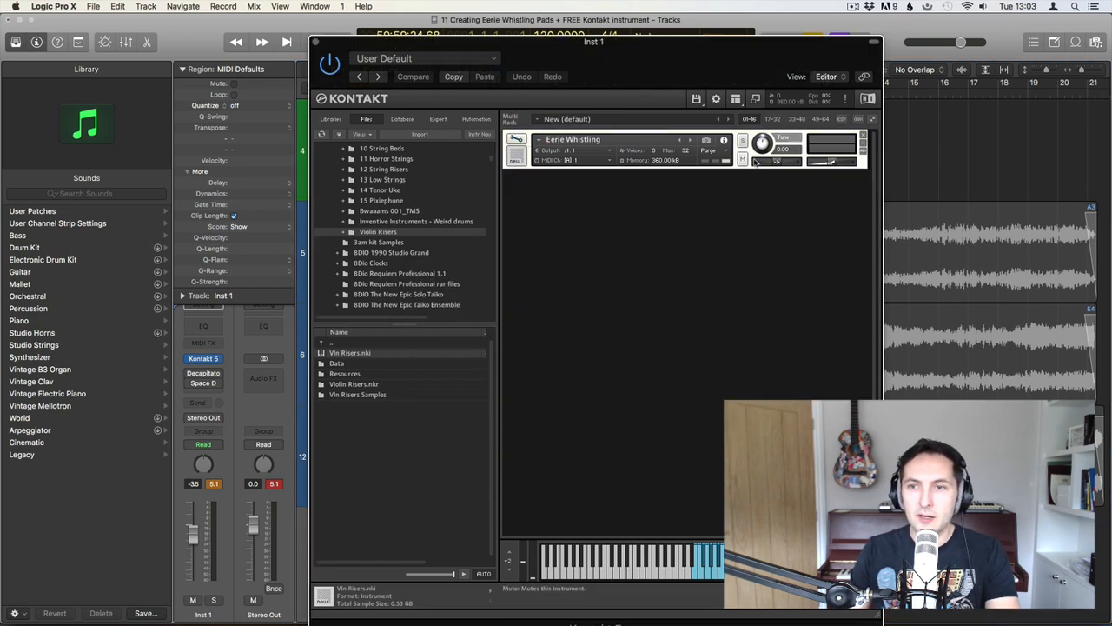
click(517, 140)
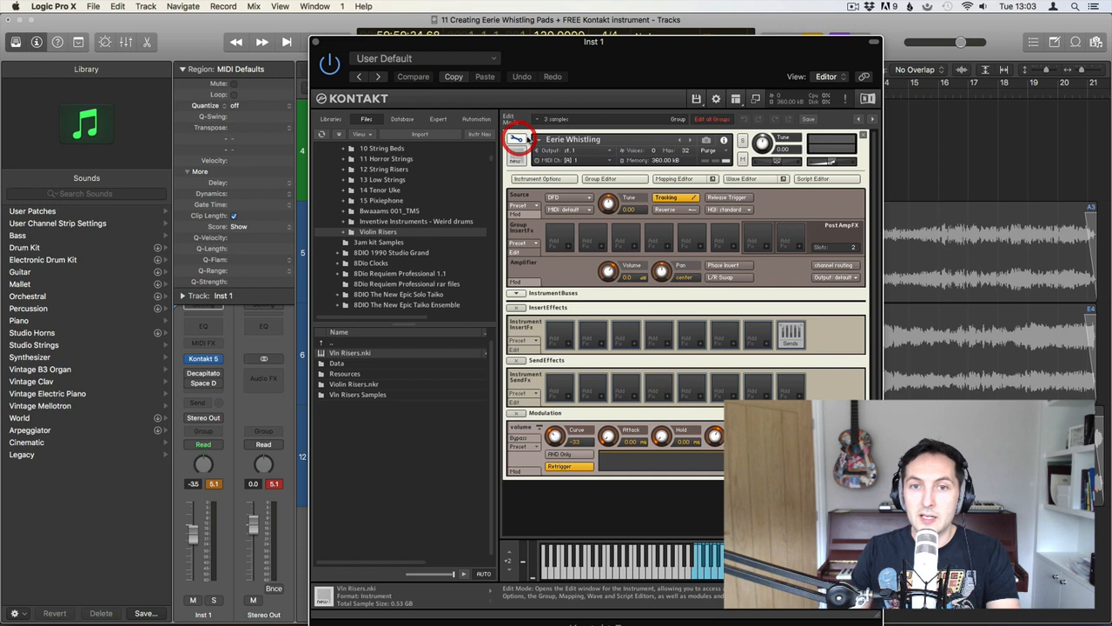
click(817, 180)
click(519, 223)
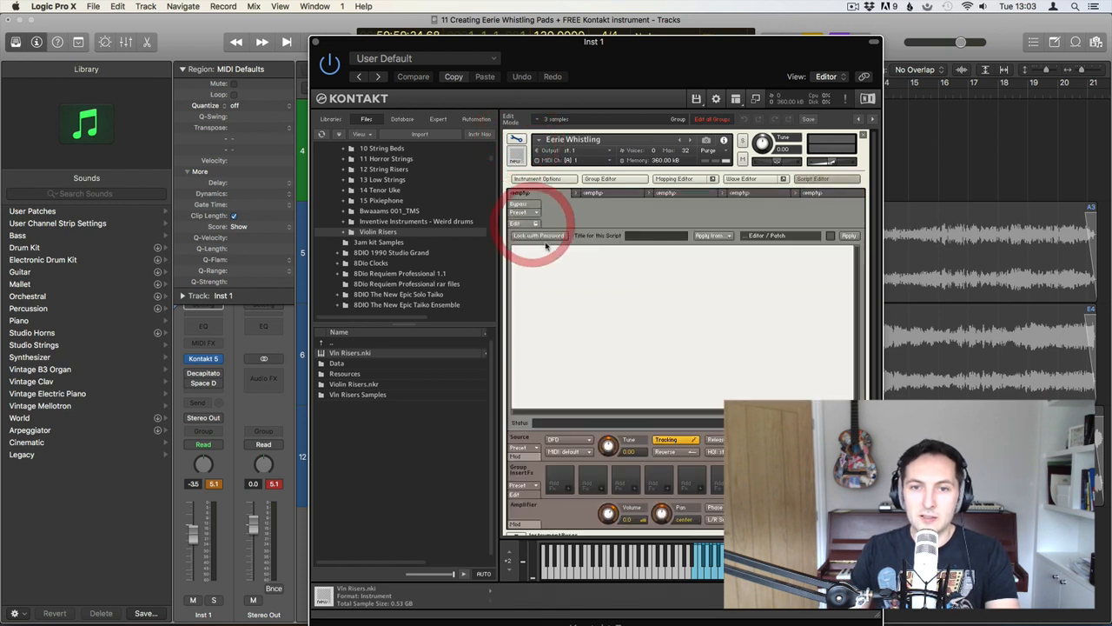
Write a script with the lines "on init", "make perfview" and "on end", and apply it
click(571, 251)
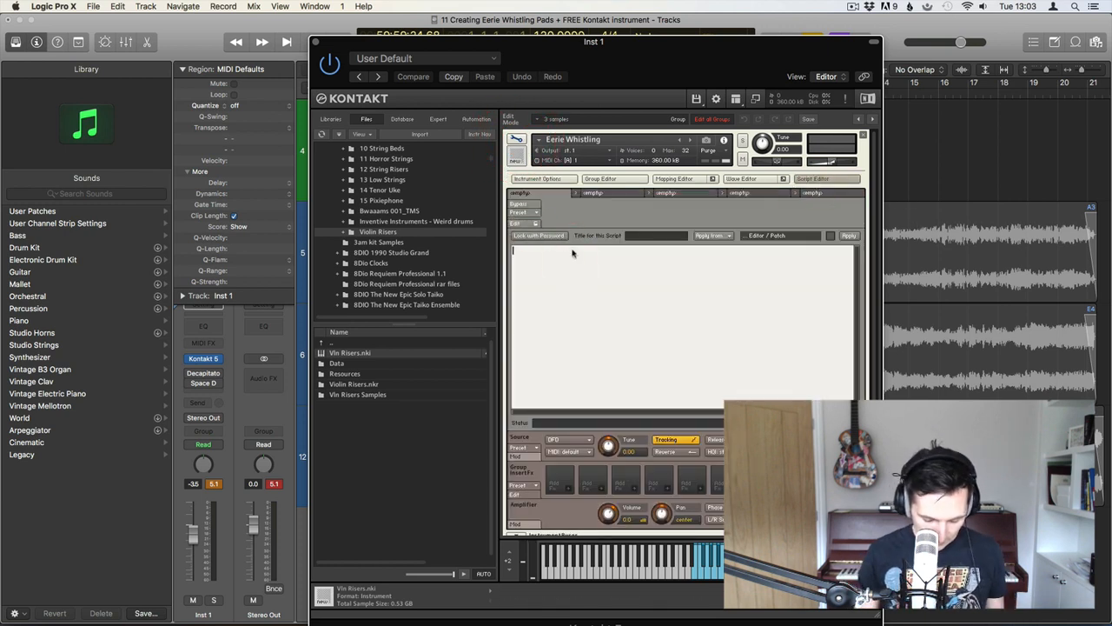
text(on)
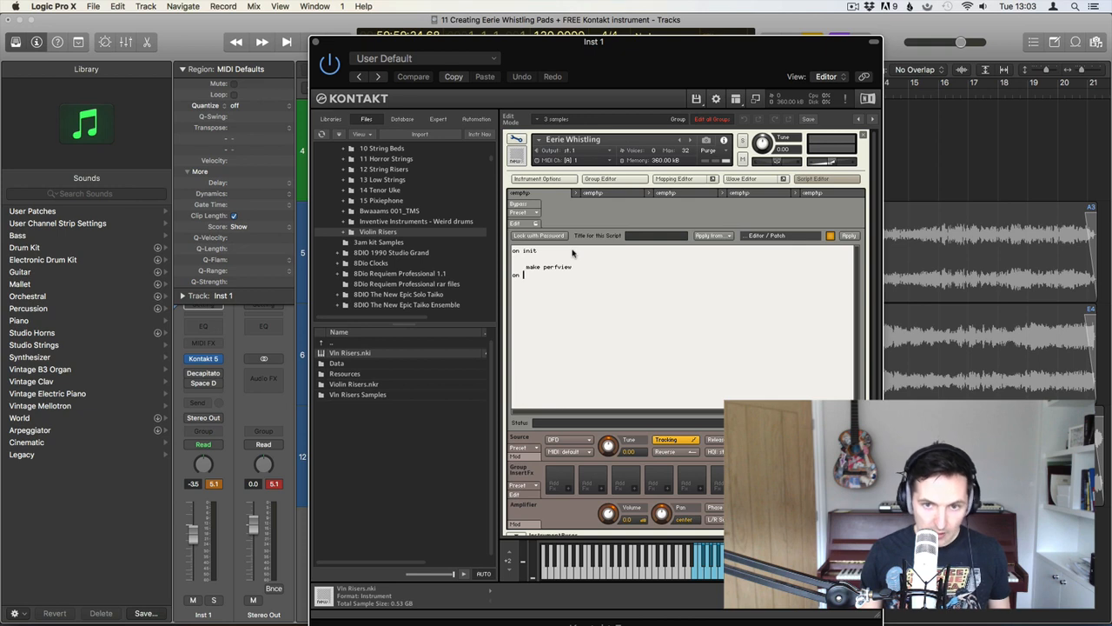
text(end)
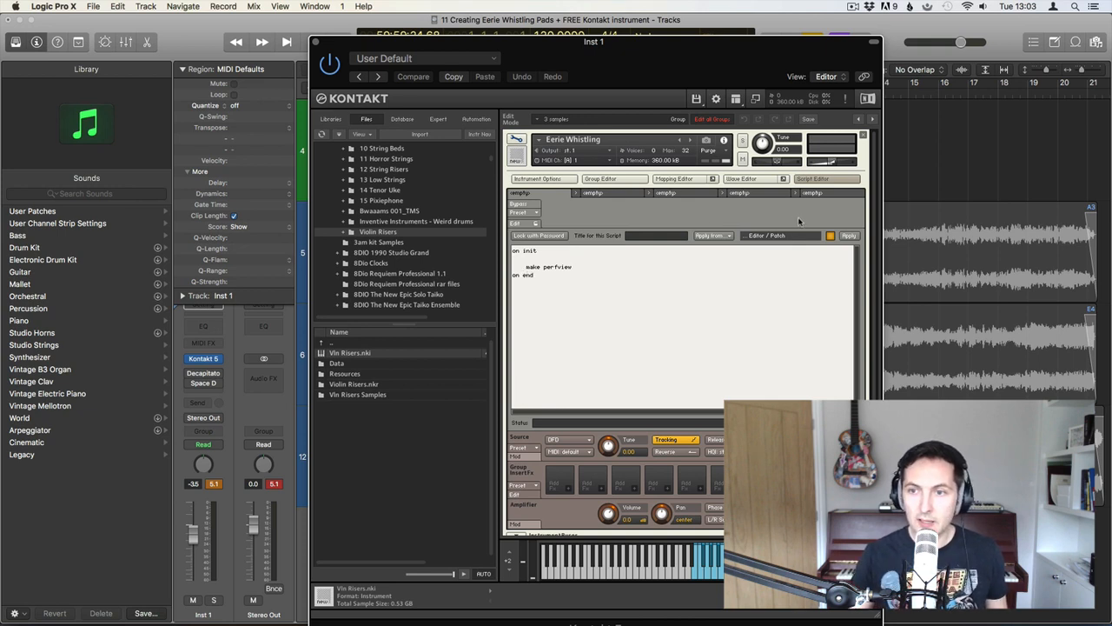
click(844, 235)
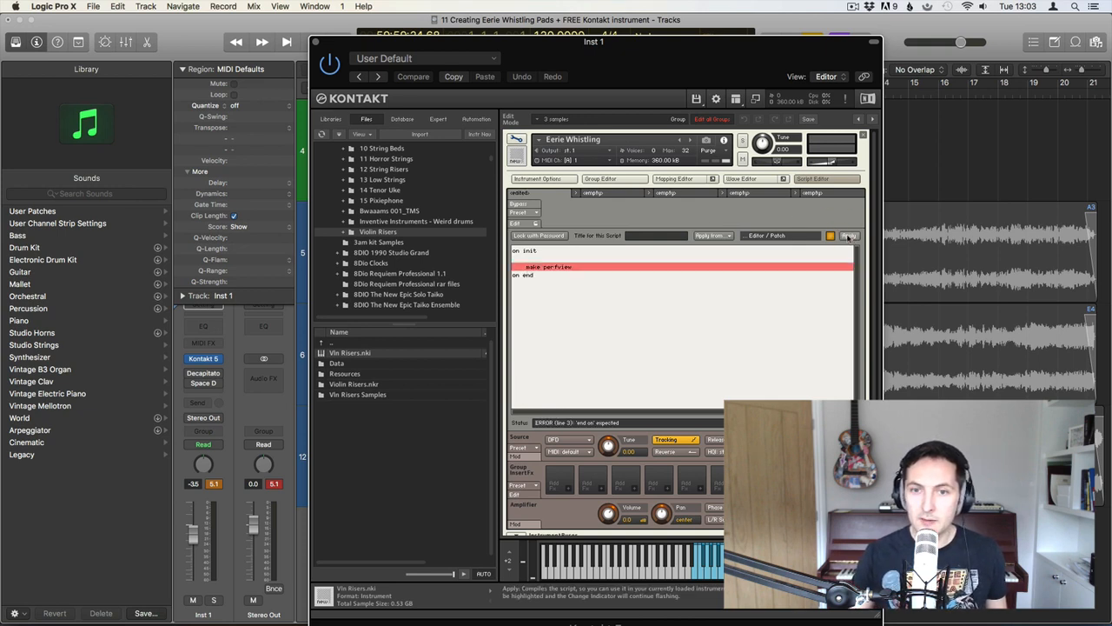
Correct the script's middle line to "make_perfview" with an underscore and reapply the script
click(546, 271)
key(BackSpace)
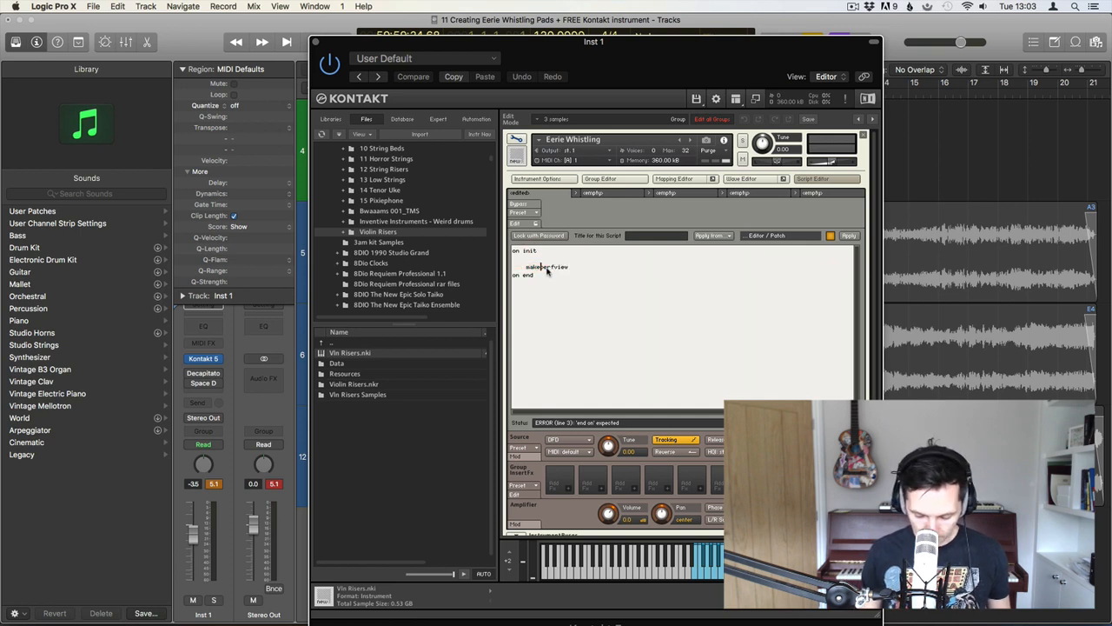
text(_)
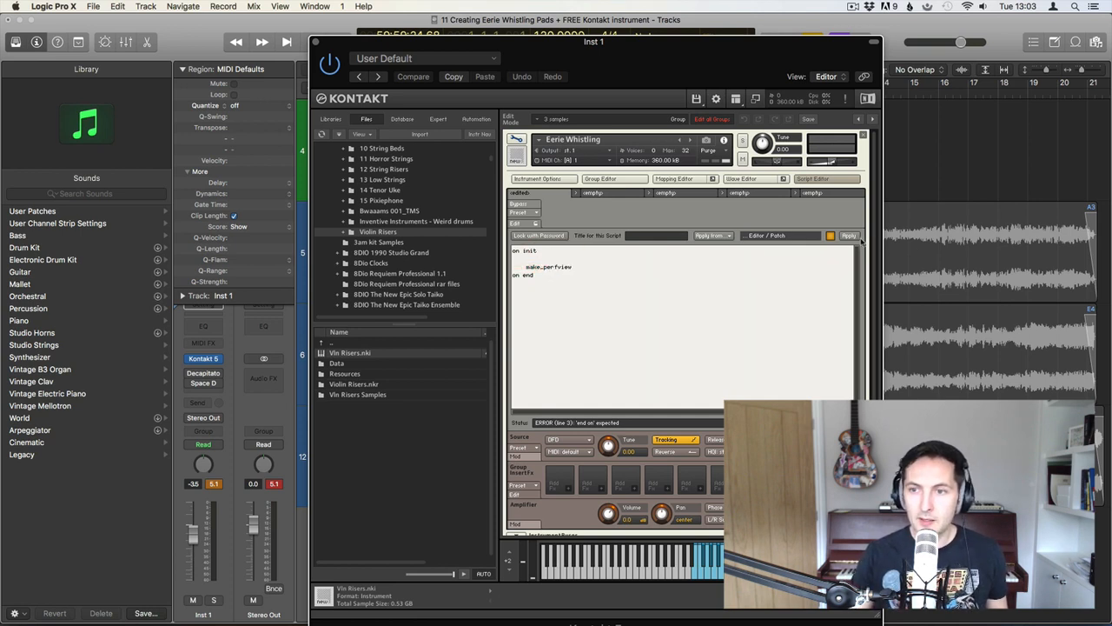
click(844, 236)
Change the script's closing line to "end on", apply it and check the wallpaper in the instrument's front view
click(522, 274)
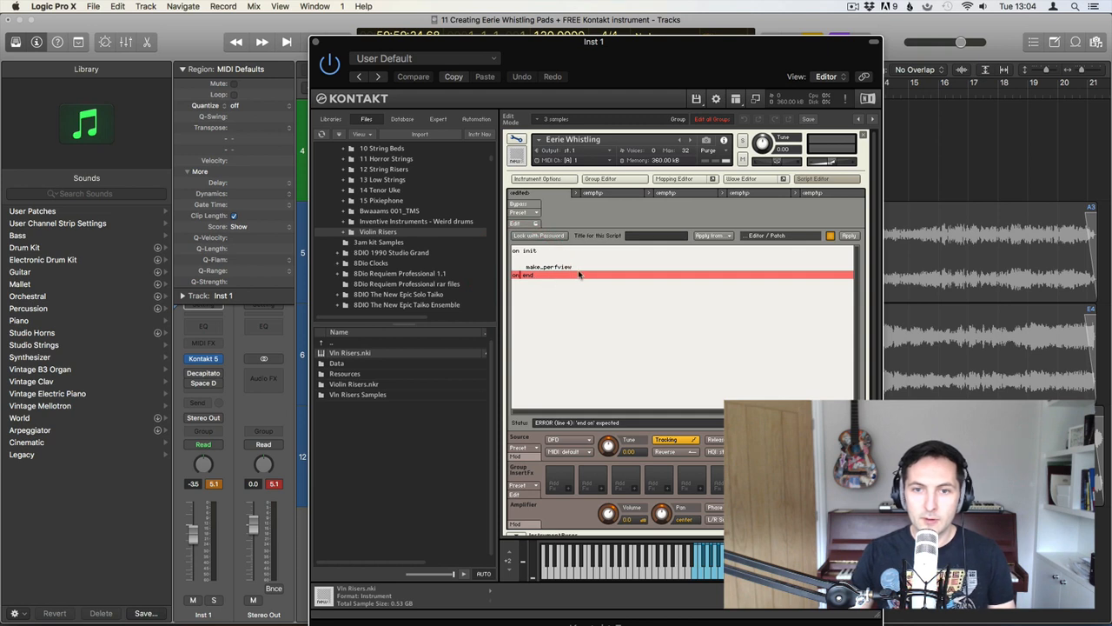
click(521, 274)
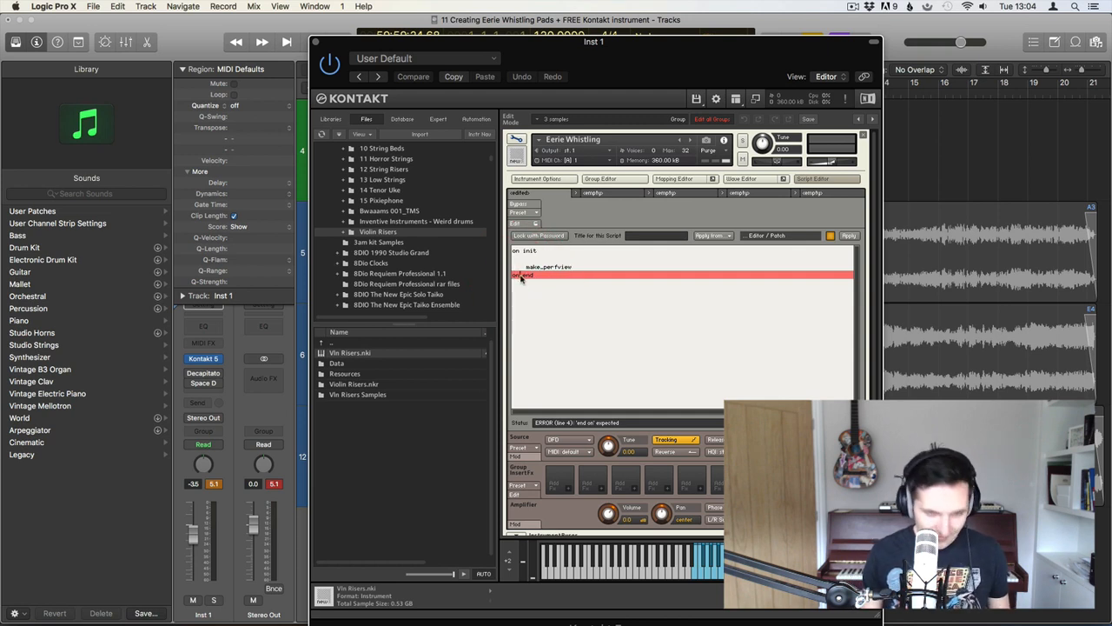
key(super+a)
click(525, 275)
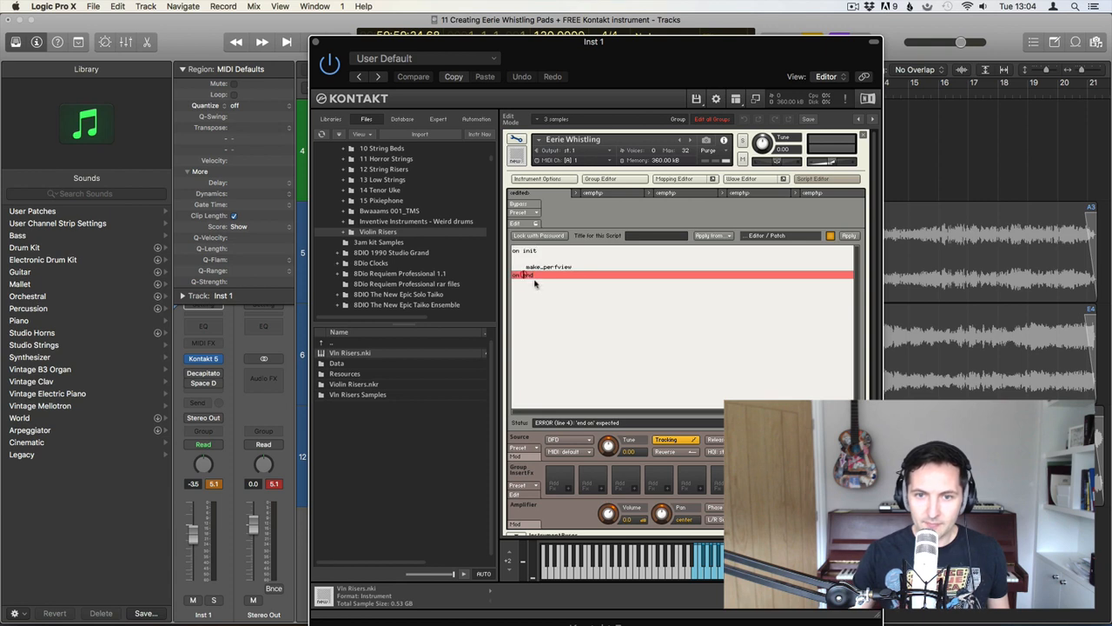
key(BackSpace)
key(BackSpace)
key(BackSpace)
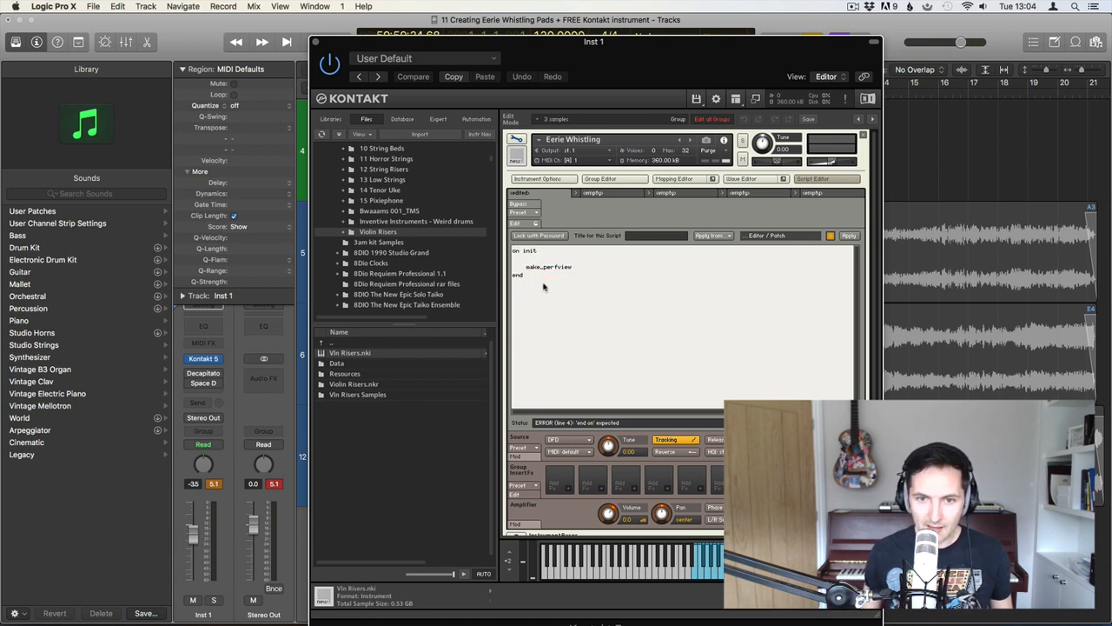
text(on)
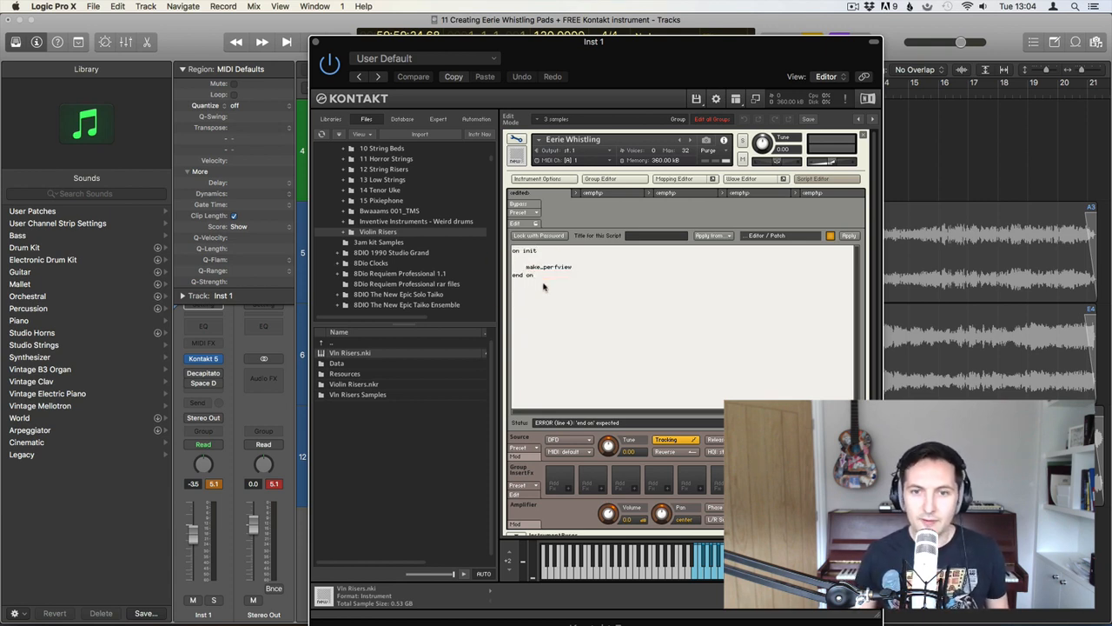
click(849, 235)
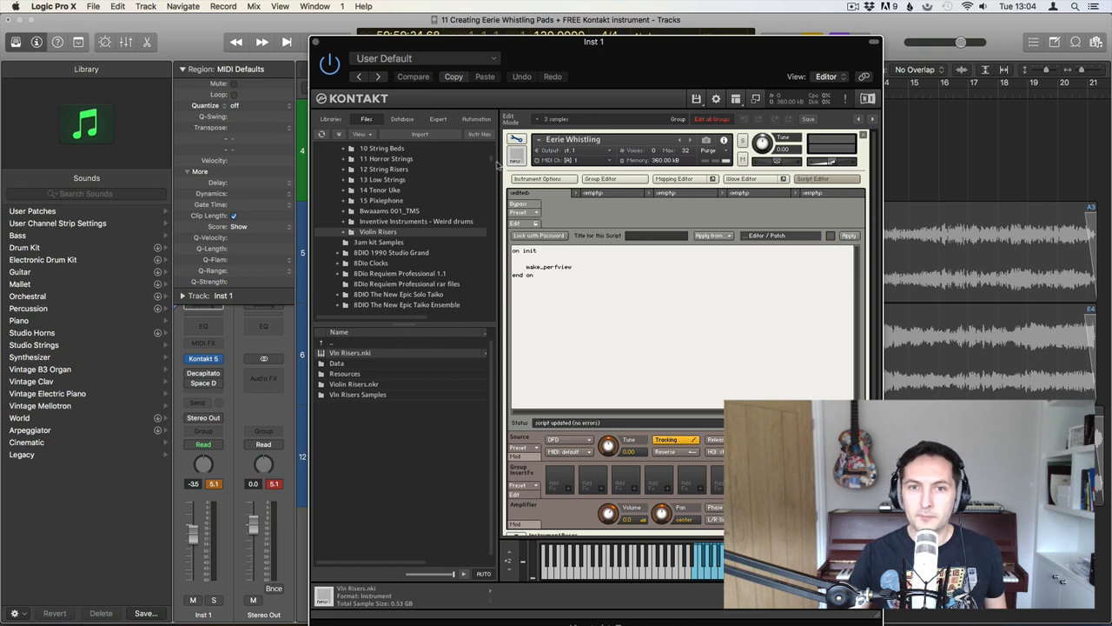
click(516, 142)
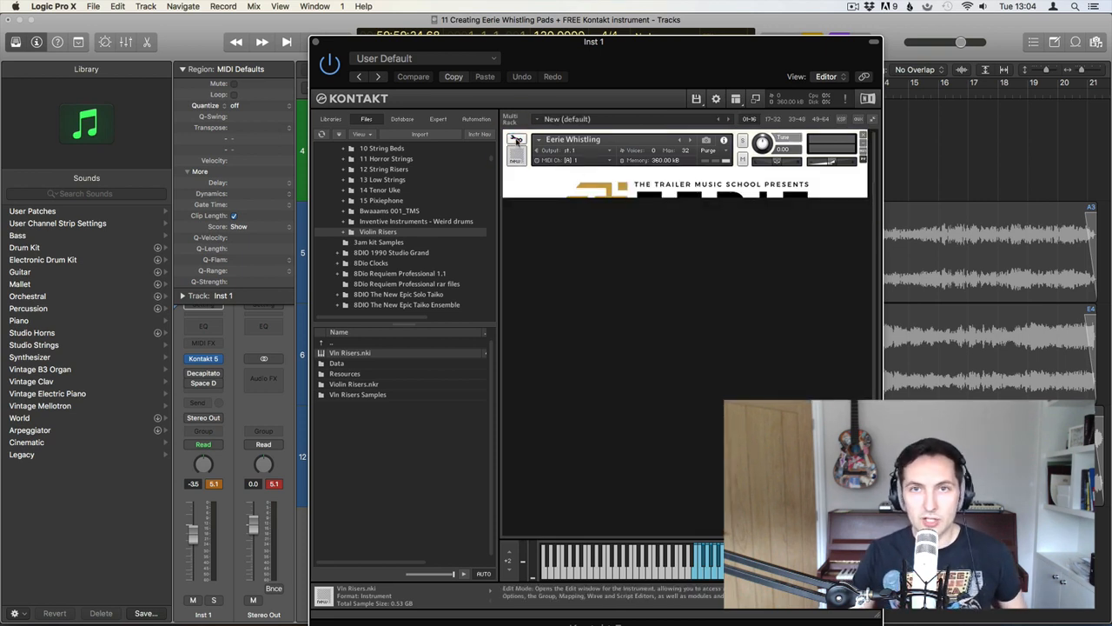
Add the line "set_ui_height (4)" below "make_perfview" in the instrument's script and apply it
click(516, 141)
click(586, 271)
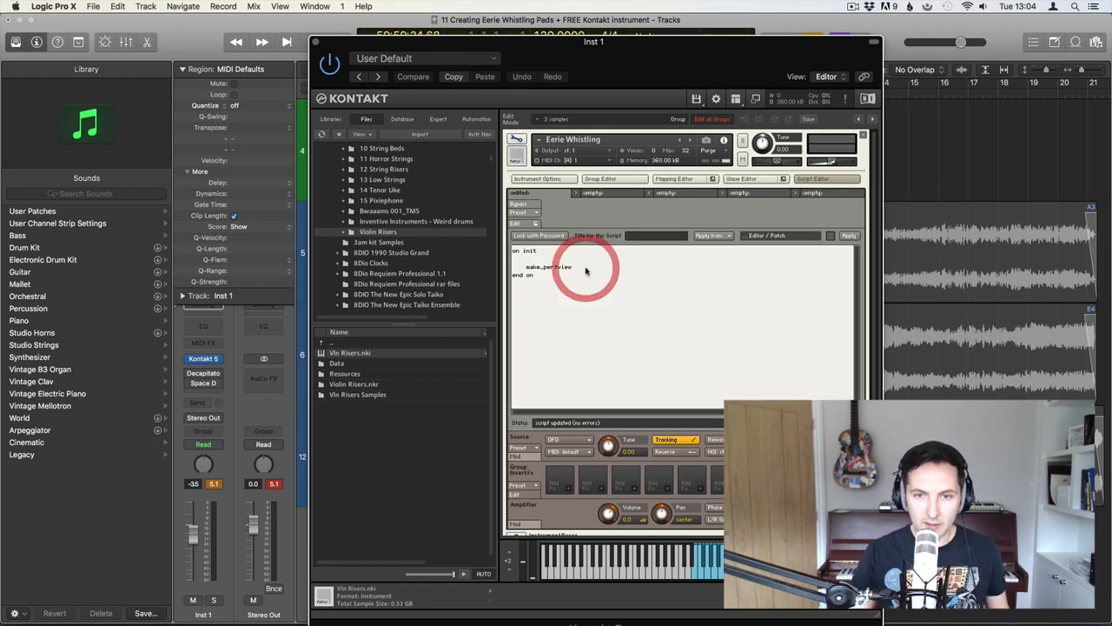
key(Return)
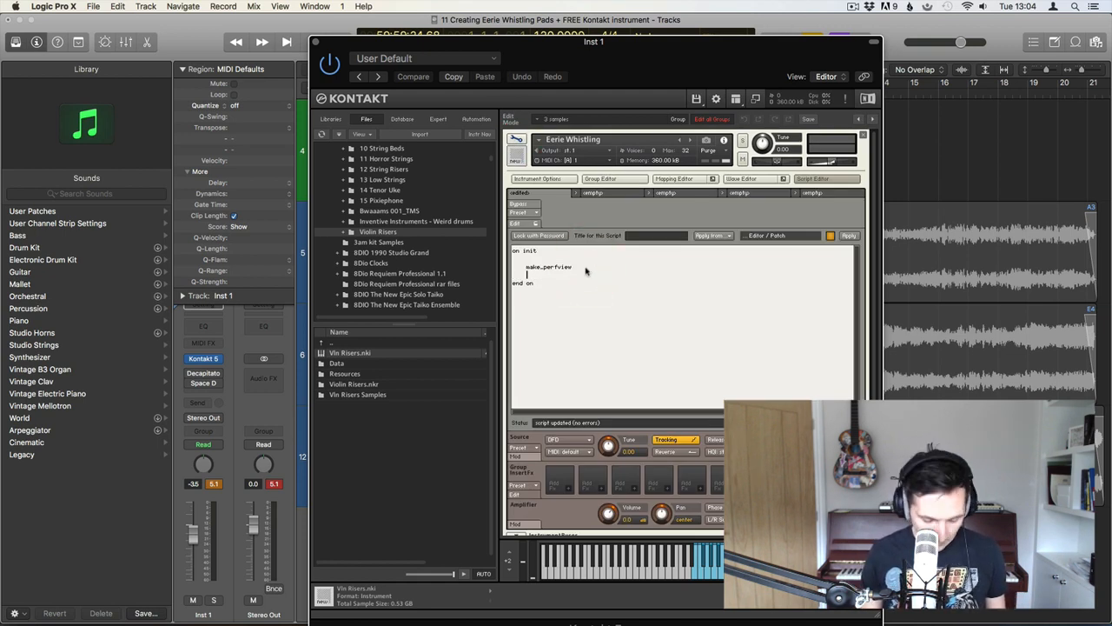
text(set_)
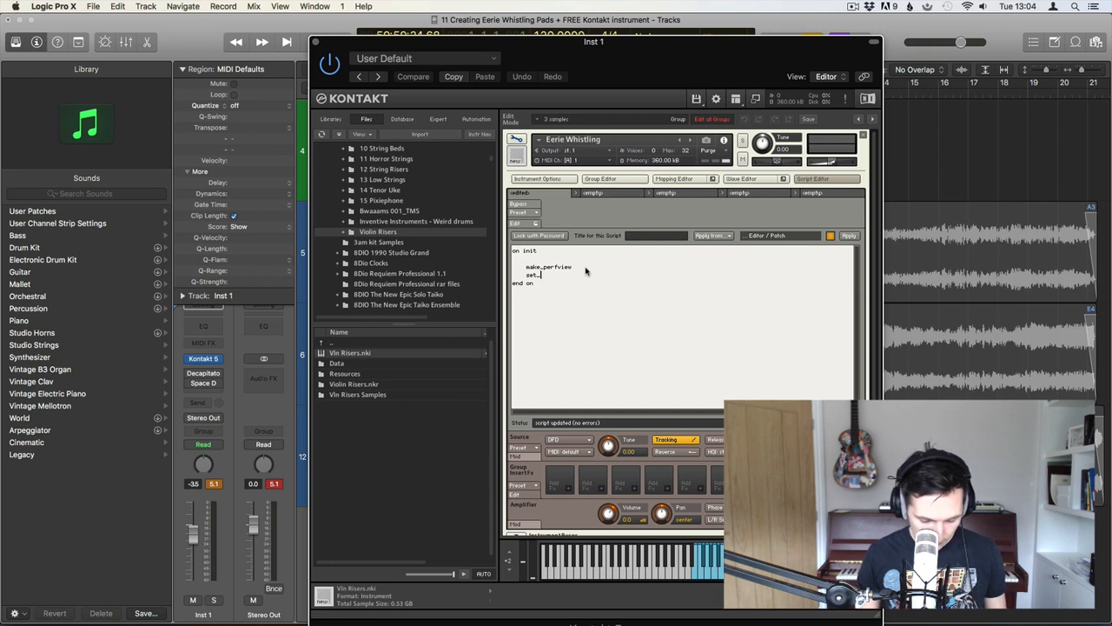
text(ui)
key(BackSpace)
text(i)
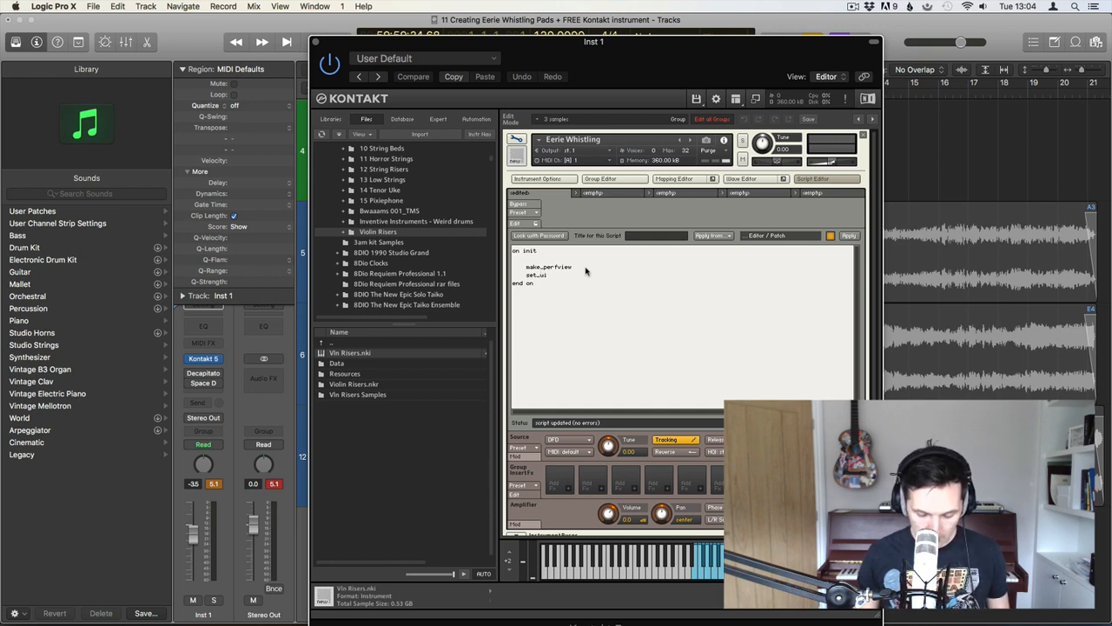
text(_)
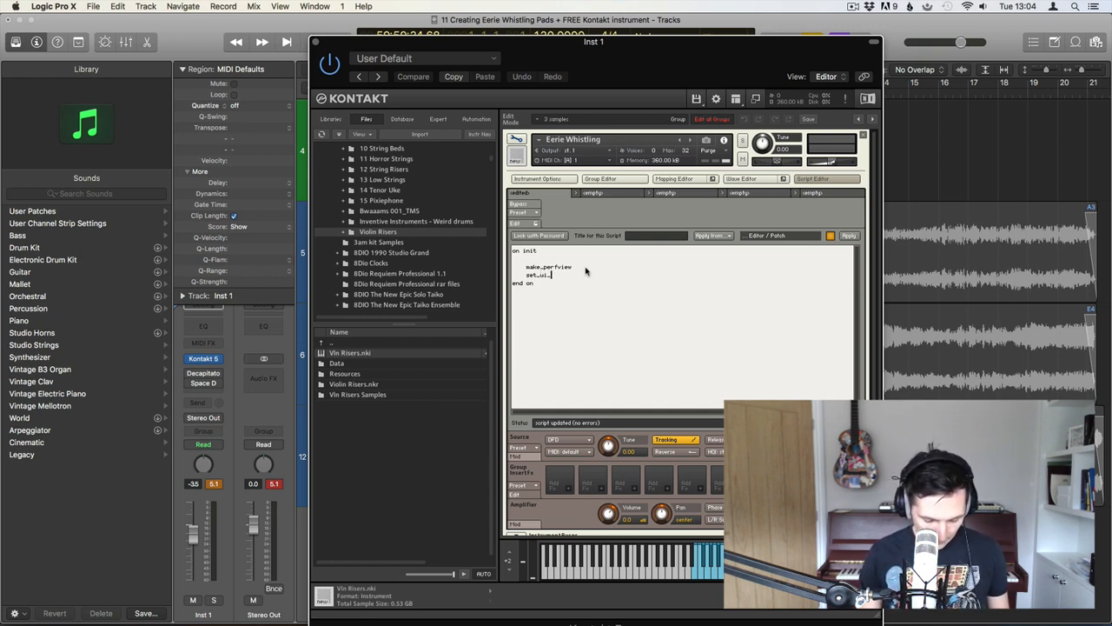
text(hieght)
key(BackSpace)
key(BackSpace)
key(BackSpace)
key(BackSpace)
key(BackSpace)
key(BackSpace)
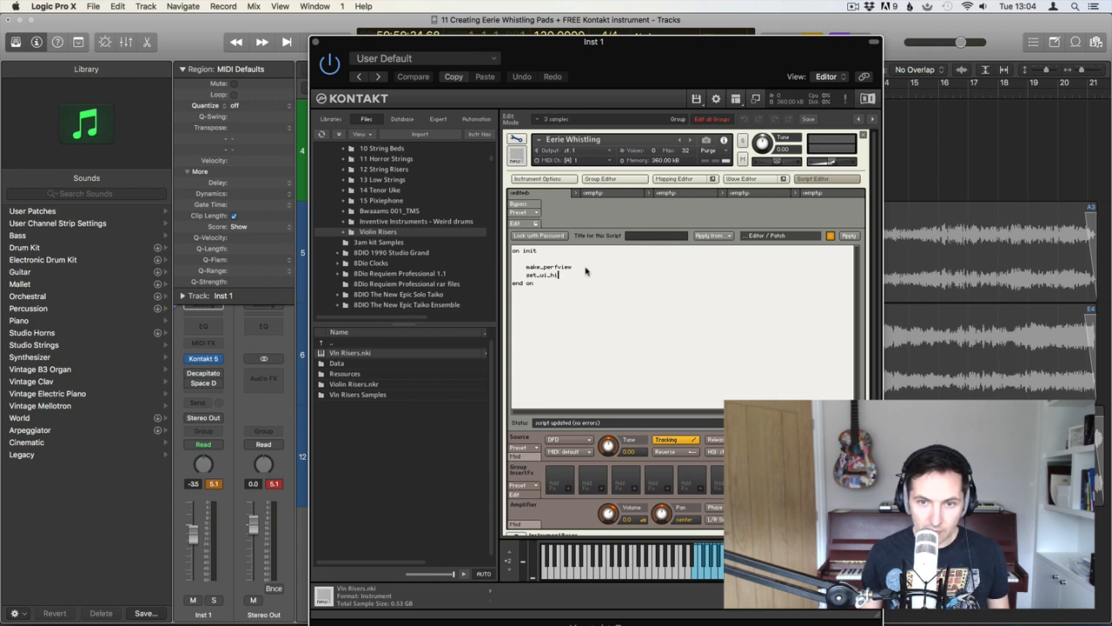
text(height)
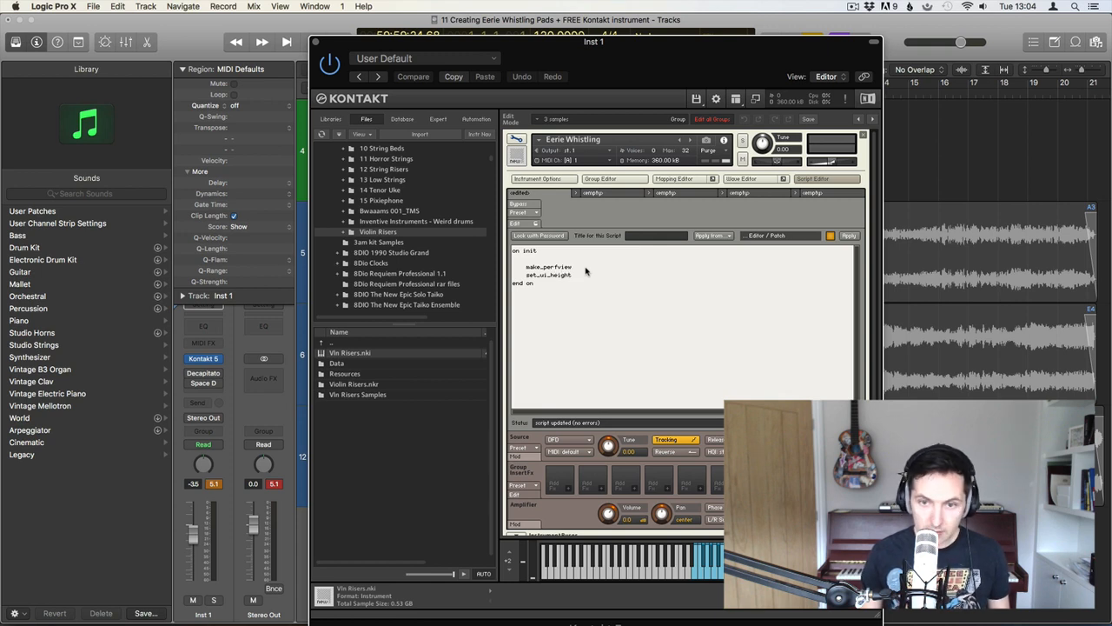
text( (4)
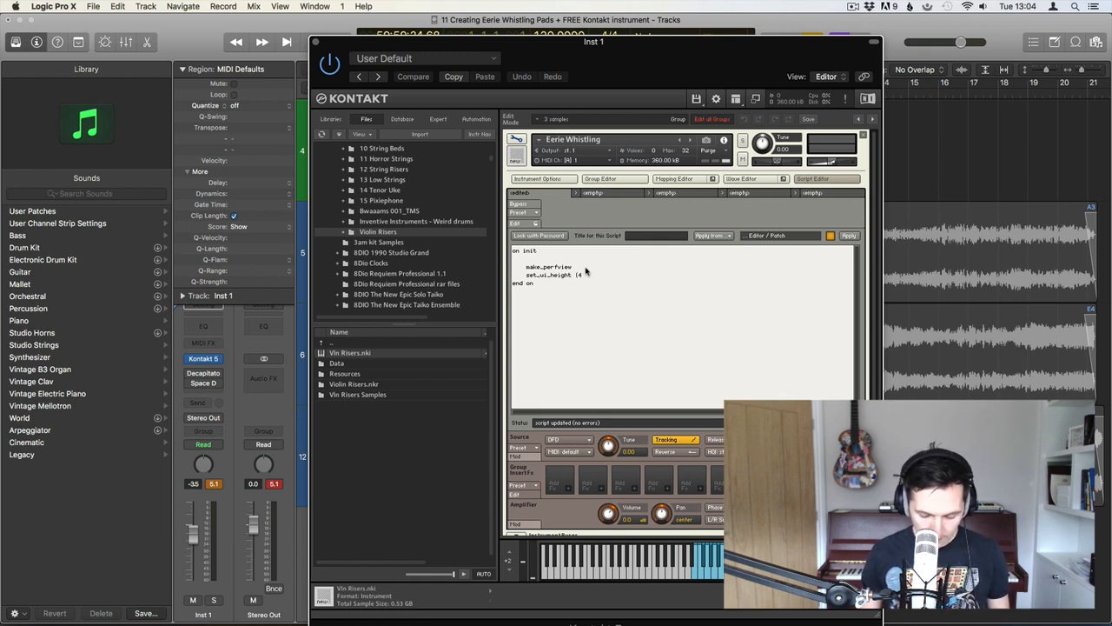
click(847, 236)
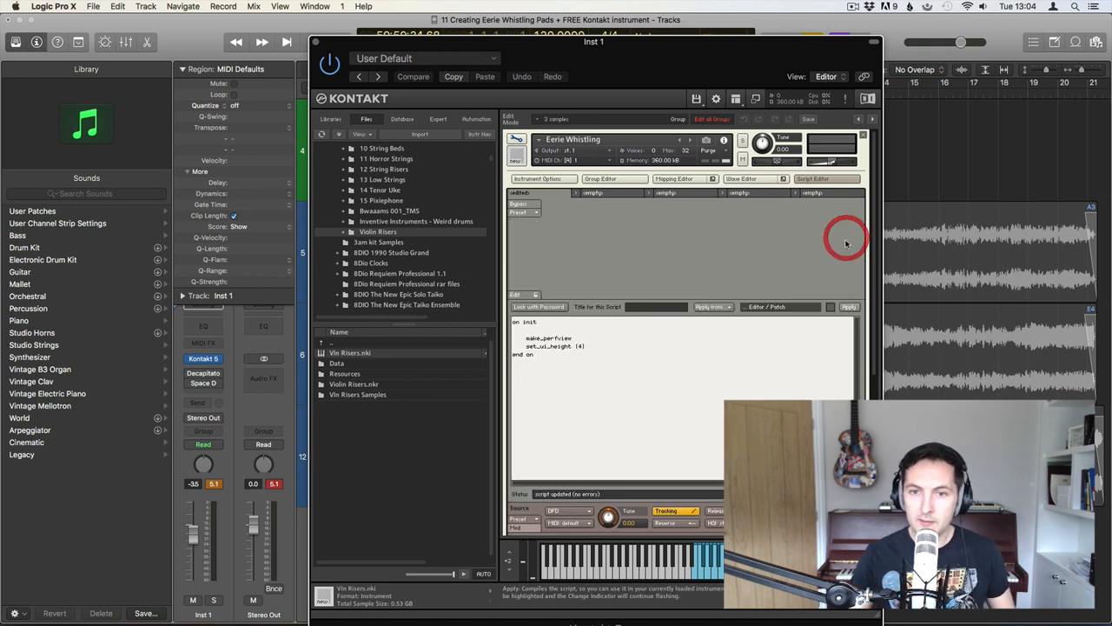
Check the full-height wallpaper in the instrument's front view and dismiss the sample alert
click(517, 141)
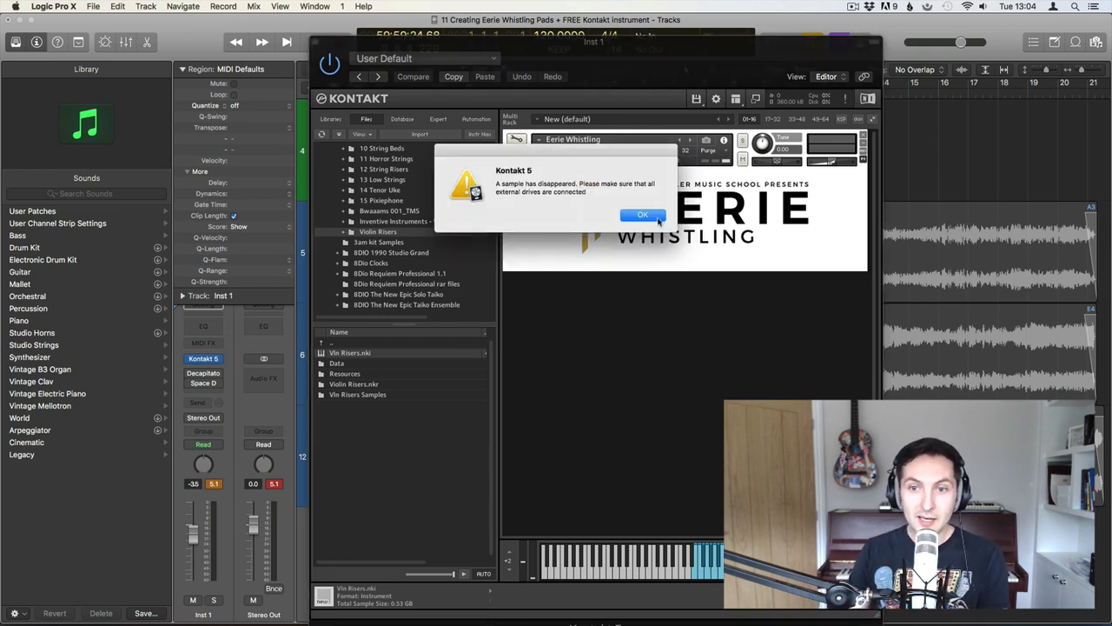
click(643, 216)
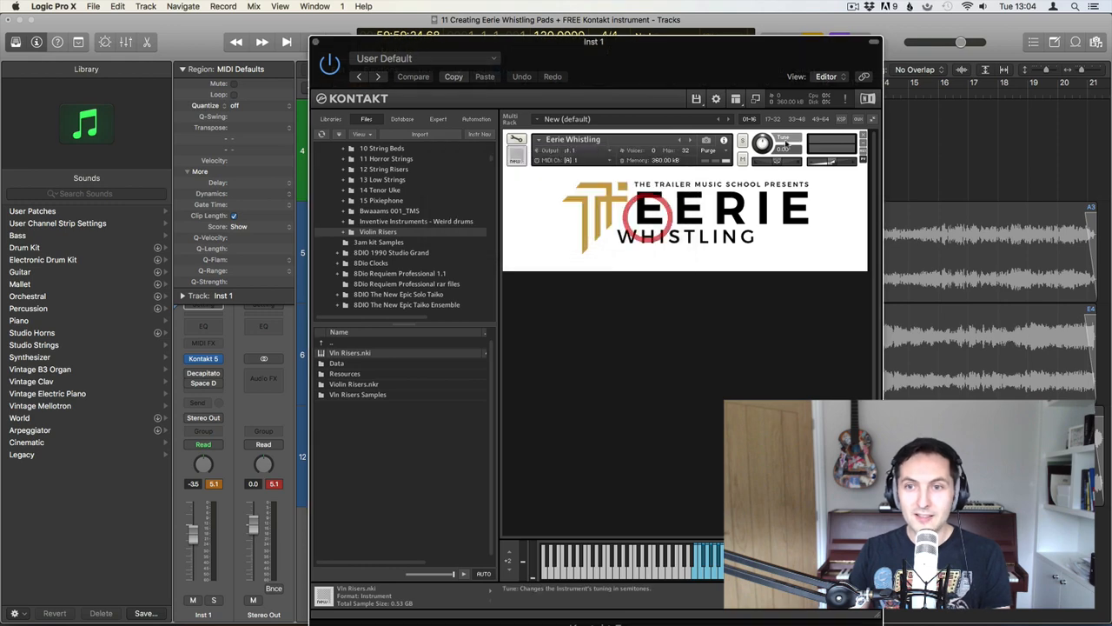
click(698, 99)
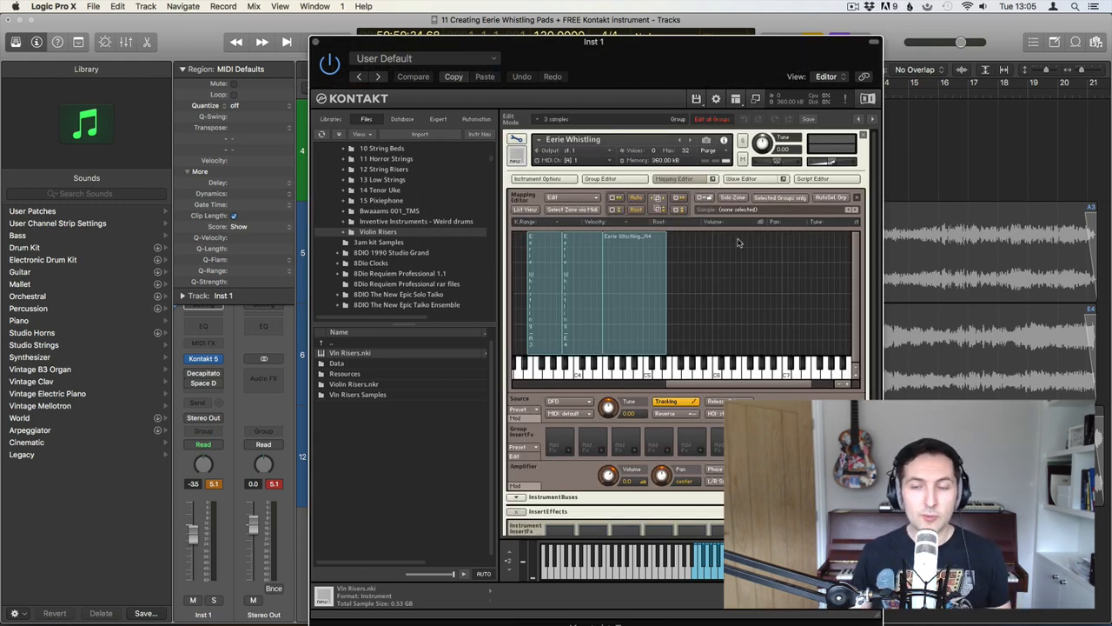
Exchange the sample of the highest zone in the mapping editor for Eerie Whistling_E4.aif
click(634, 276)
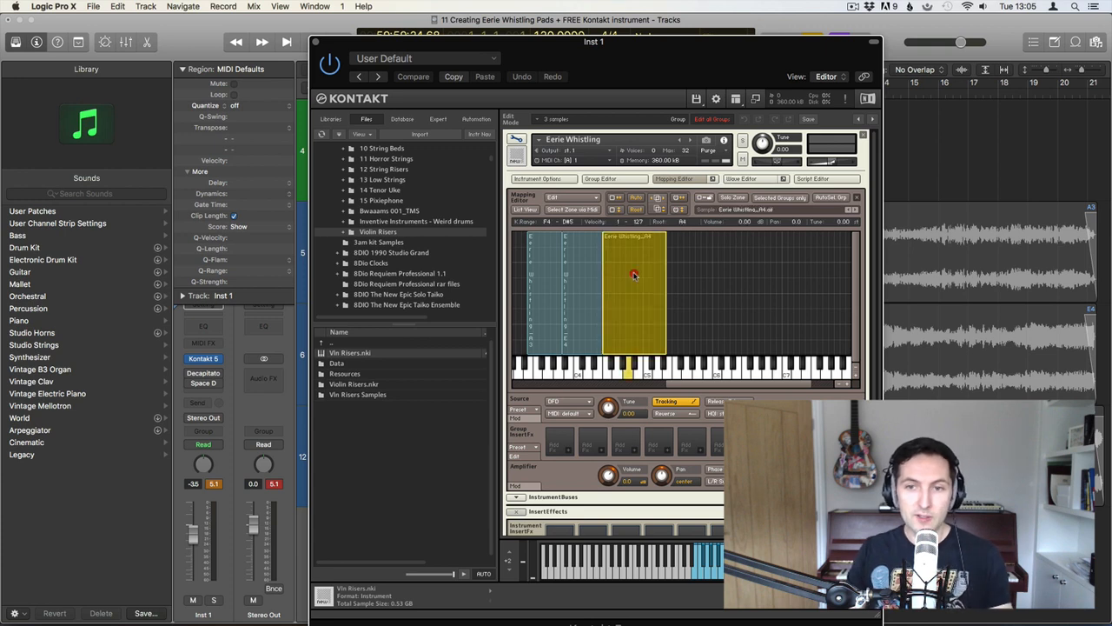
right_click(633, 277)
click(686, 261)
click(655, 268)
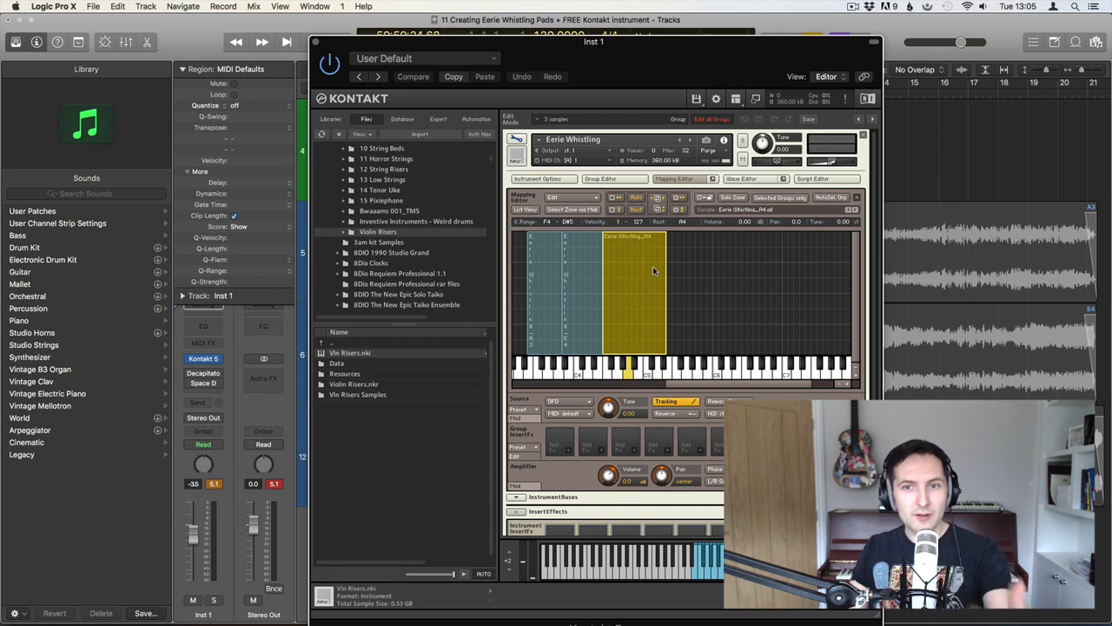
right_click(652, 269)
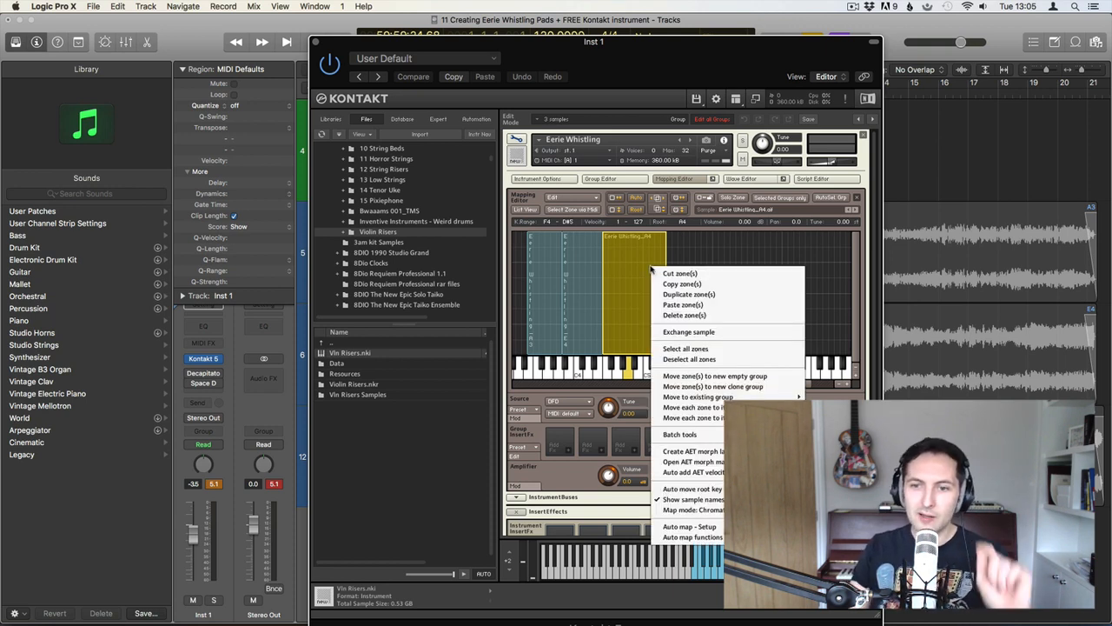
click(711, 334)
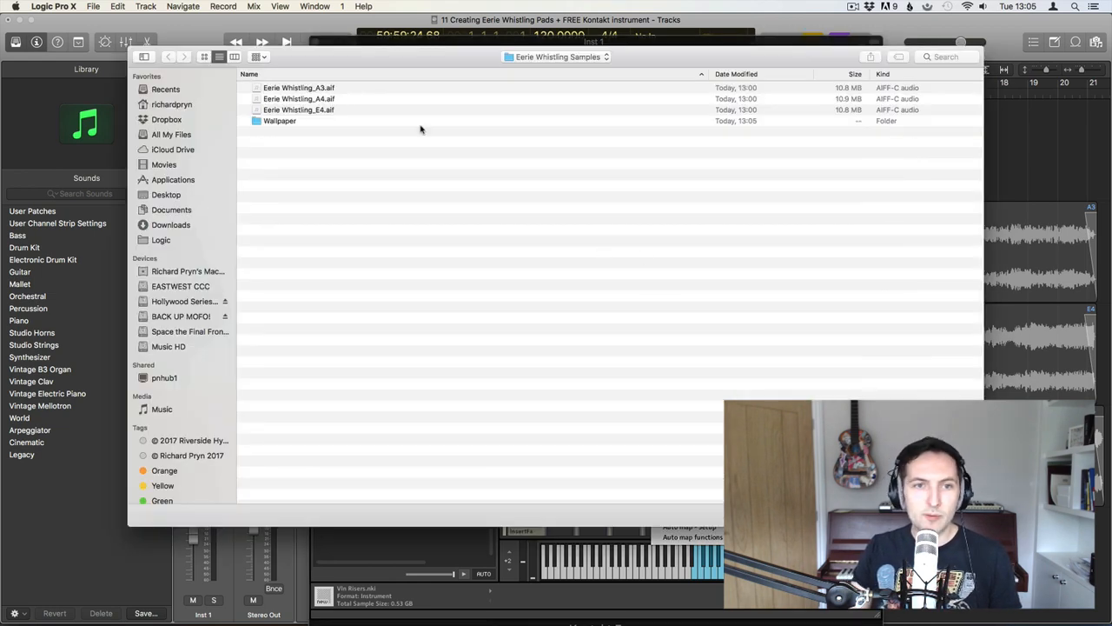
click(299, 110)
double_click(299, 110)
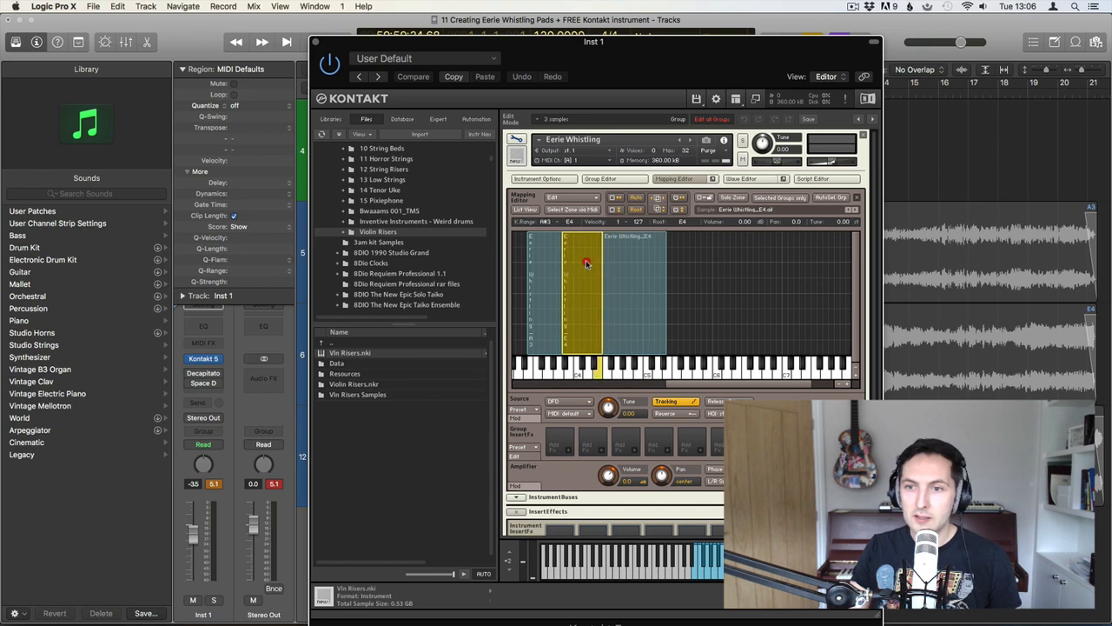
Exchange the middle zone's sample for Eerie Whistling_E4.aif from the Eerie Whistling Samples folder
right_click(586, 260)
key(Return)
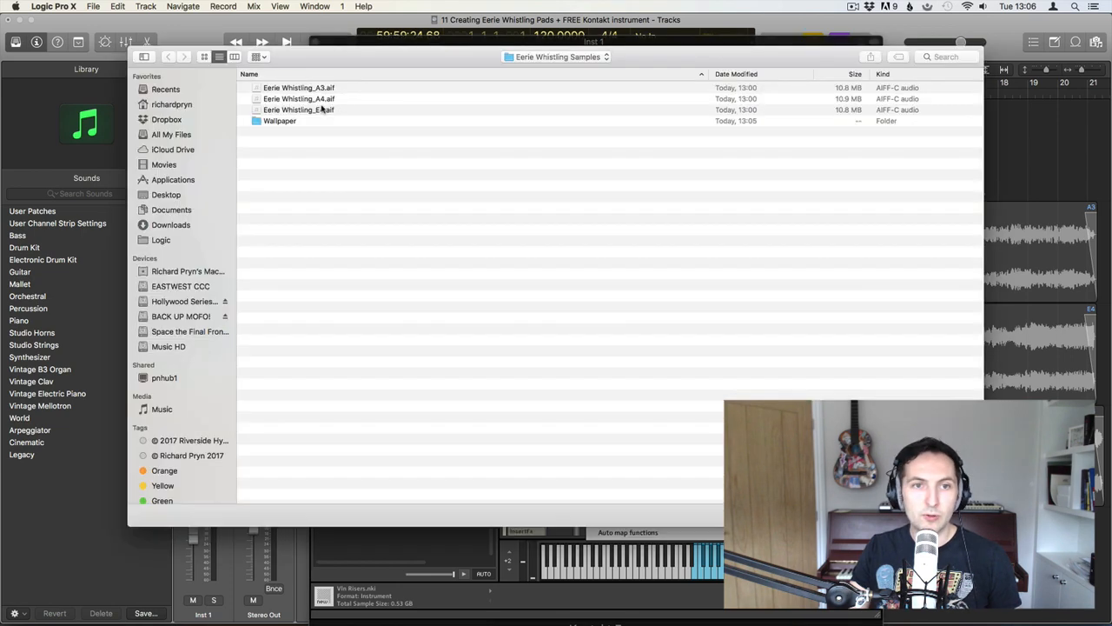
click(318, 111)
double_click(317, 111)
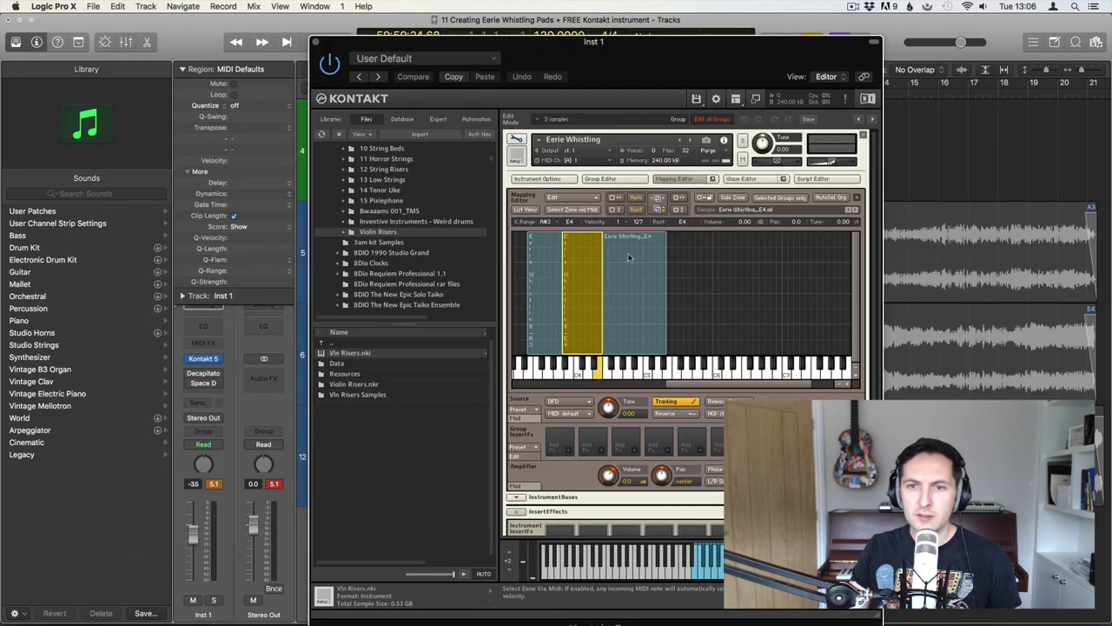
Select the highest zone alone and exchange its sample for Eerie Whistling_A4.aif
right_click(627, 259)
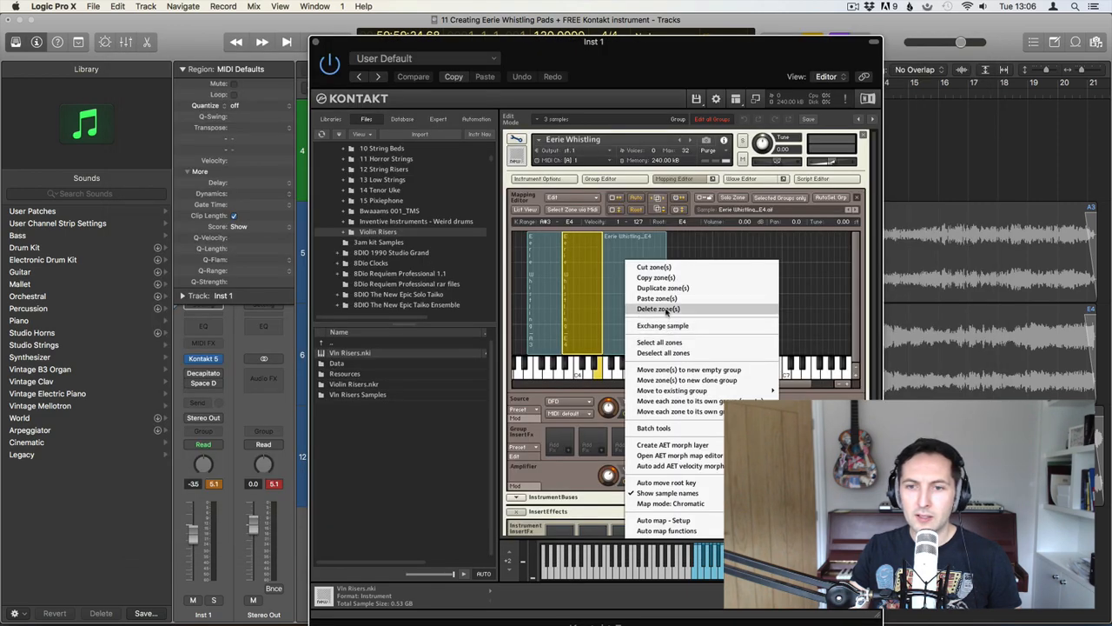
click(713, 238)
click(627, 268)
right_click(627, 268)
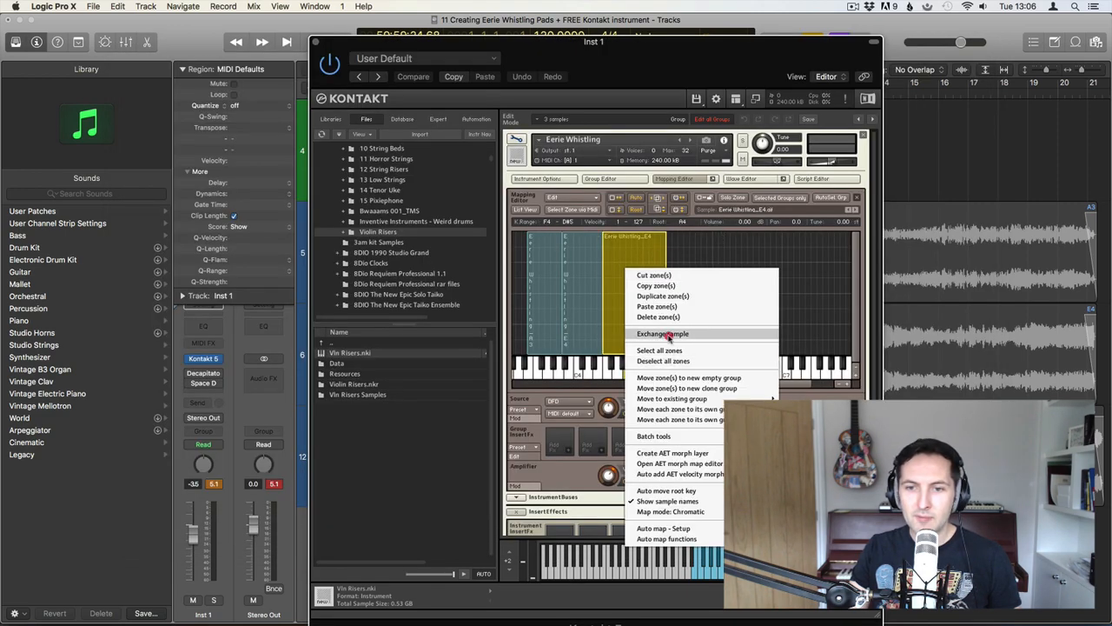
click(665, 334)
double_click(296, 100)
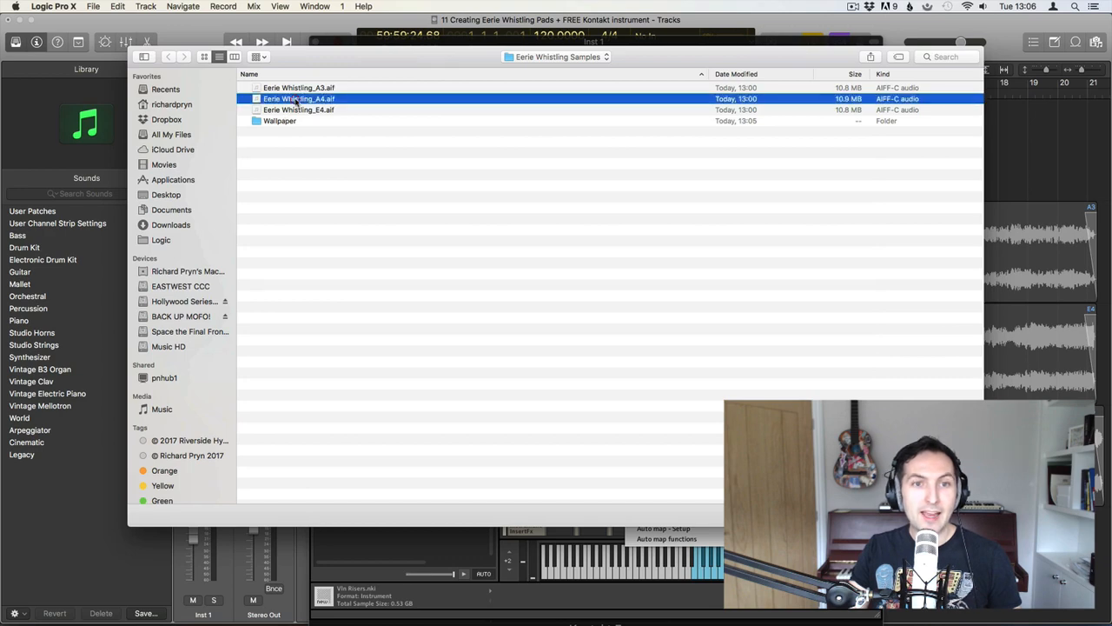
Exchange the lowest zone's sample for Eerie Whistling_A3.aif from the same samples folder
click(544, 276)
right_click(544, 276)
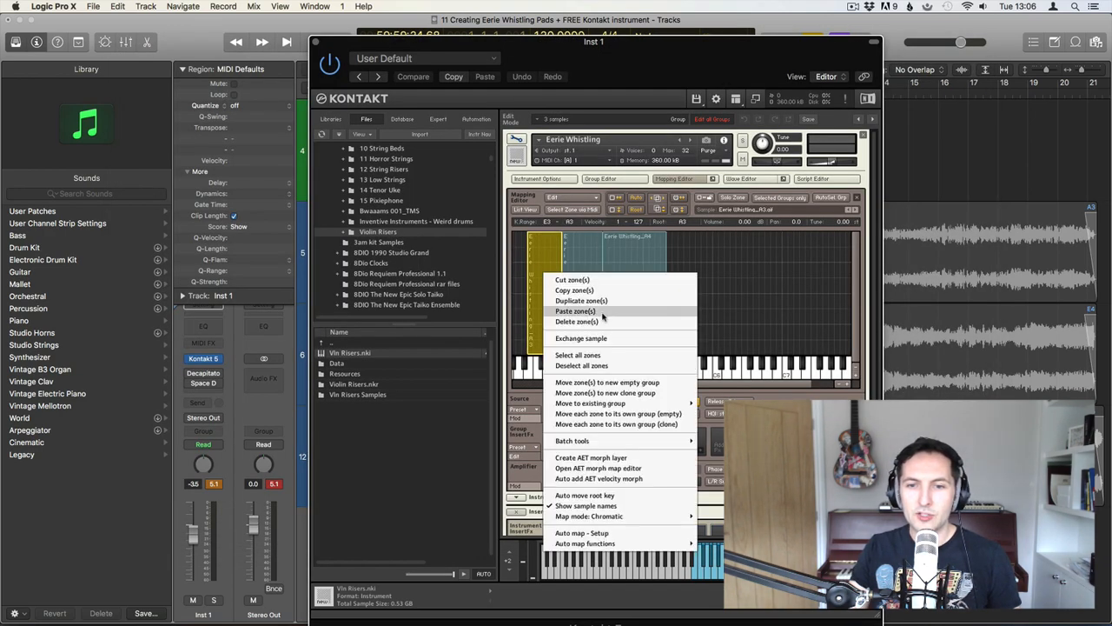
click(601, 339)
double_click(298, 88)
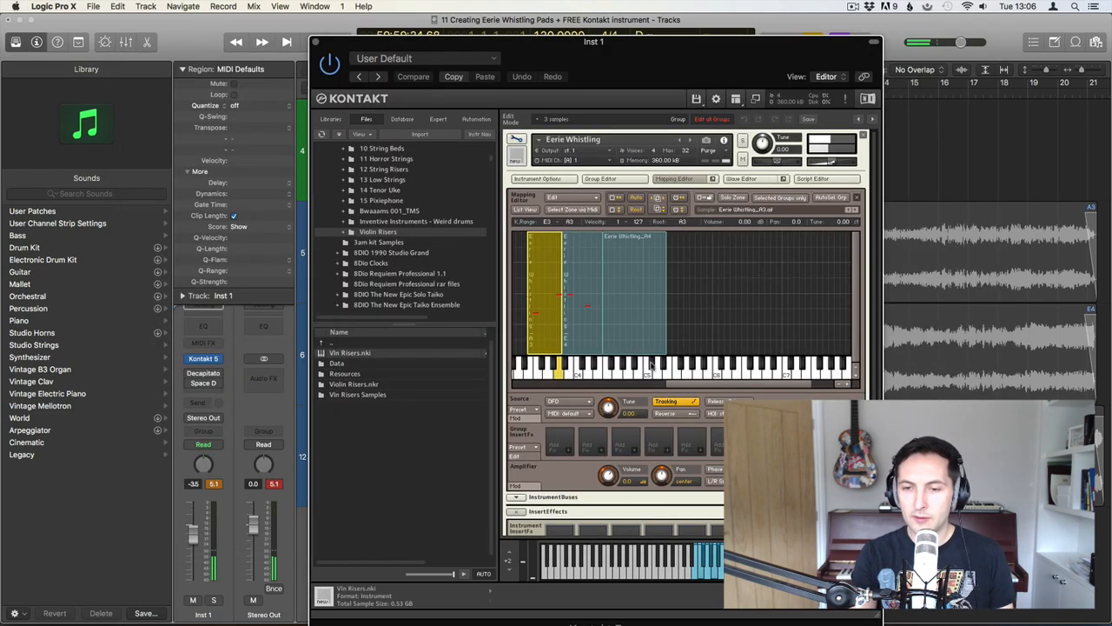
Check the wallpaper and resource container assignments in the instrument options, then close the dialog
click(678, 179)
click(565, 179)
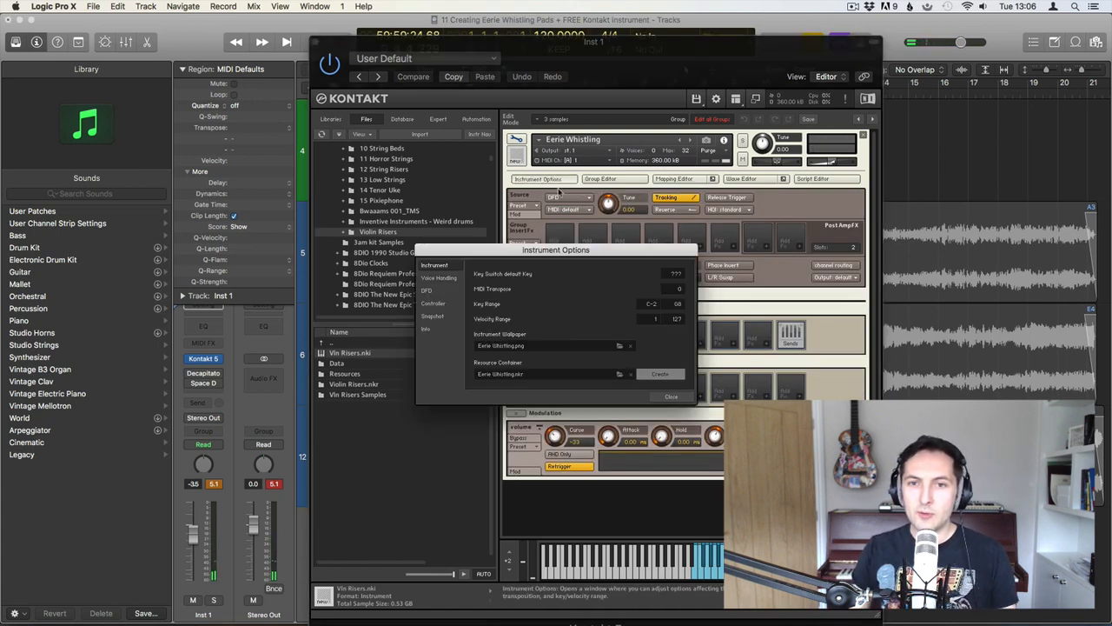
click(671, 398)
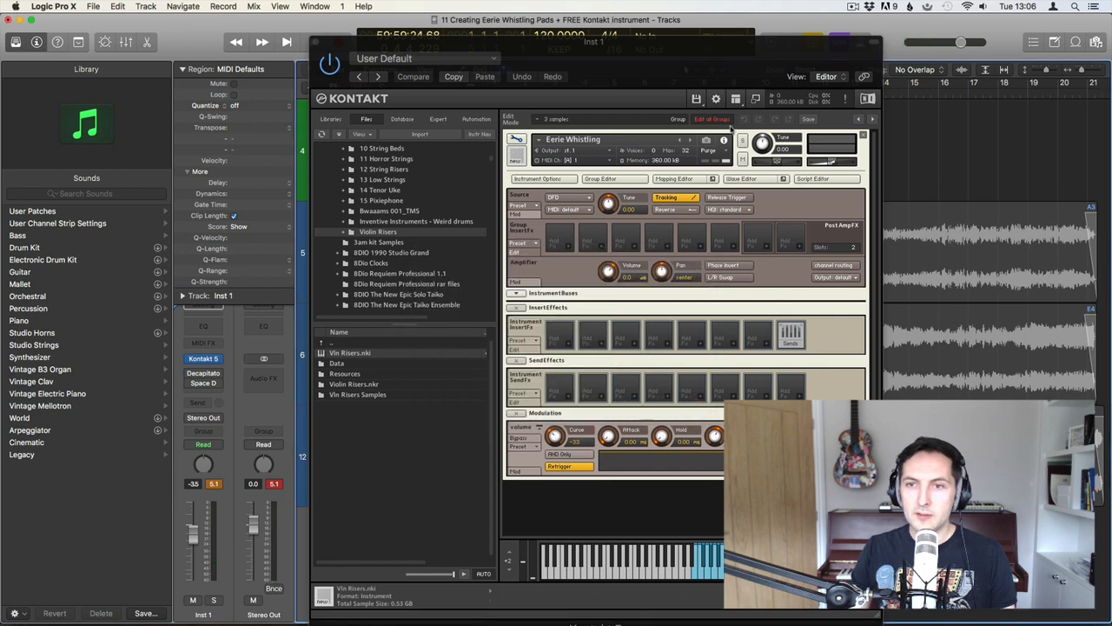
Return to the front view and save the instrument as Eerie Whistling in the Eerie Whistling folder using Patch + Samples
click(696, 98)
click(672, 102)
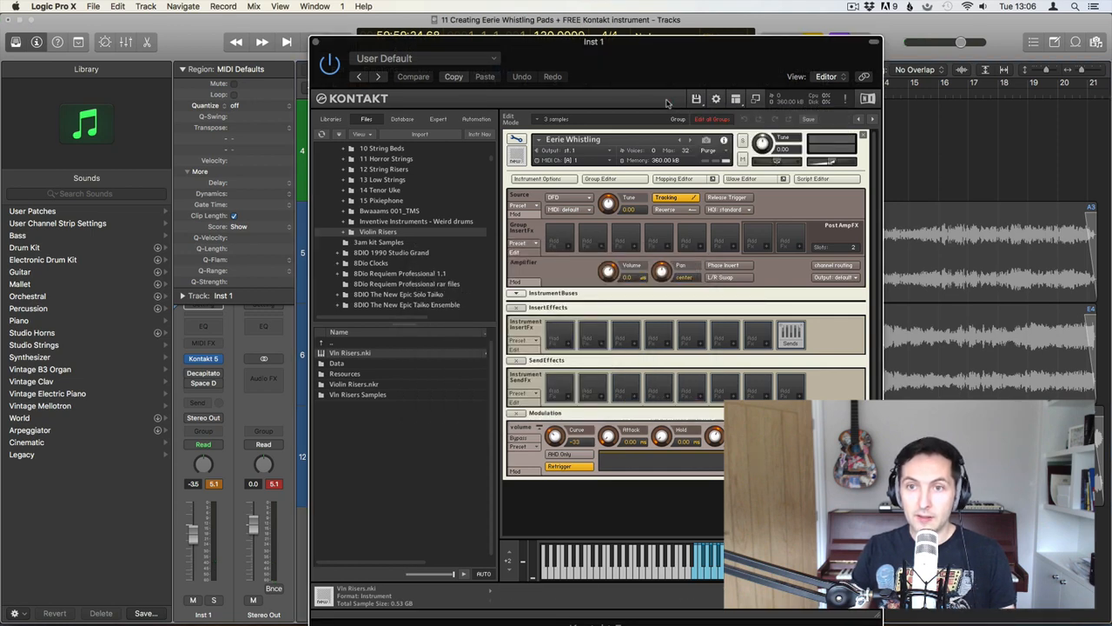
click(517, 139)
click(698, 99)
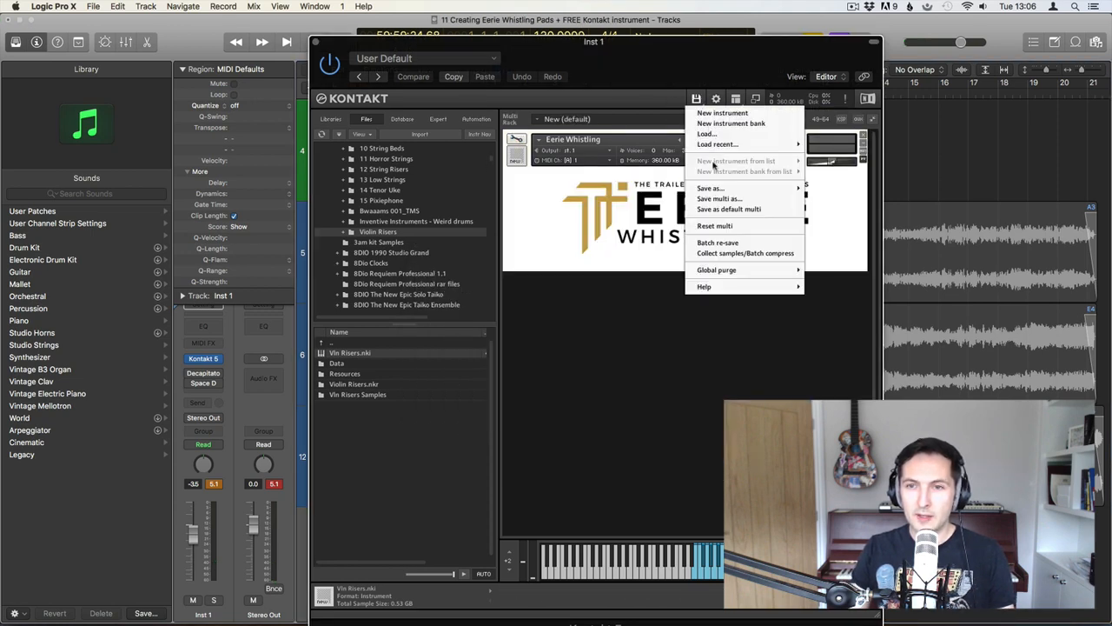
mouse_move(708, 188)
click(674, 189)
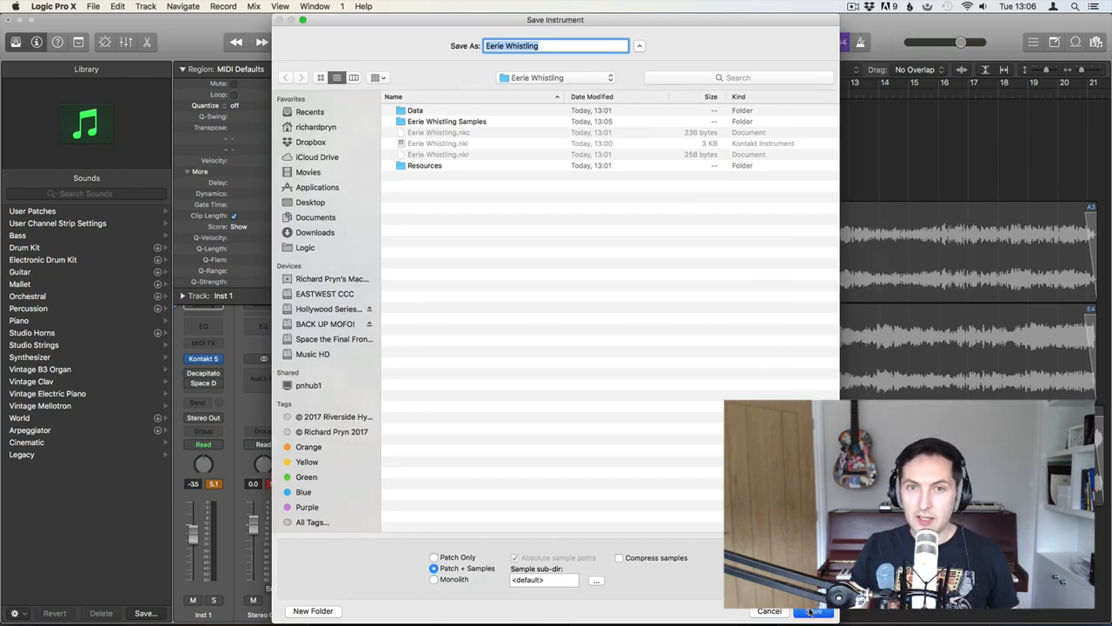
click(808, 612)
click(641, 99)
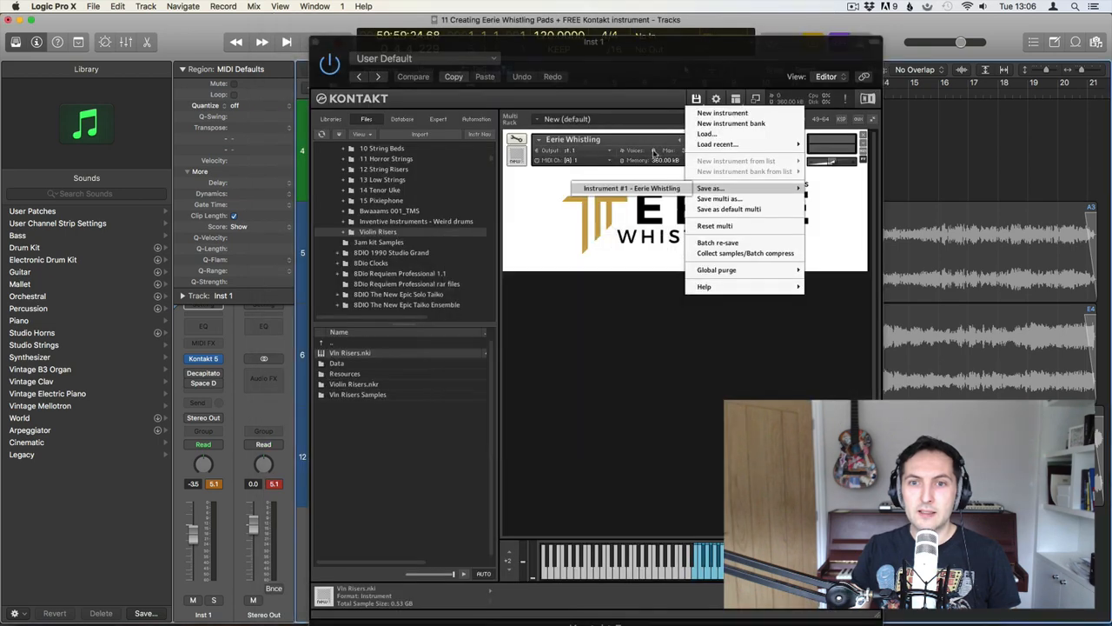